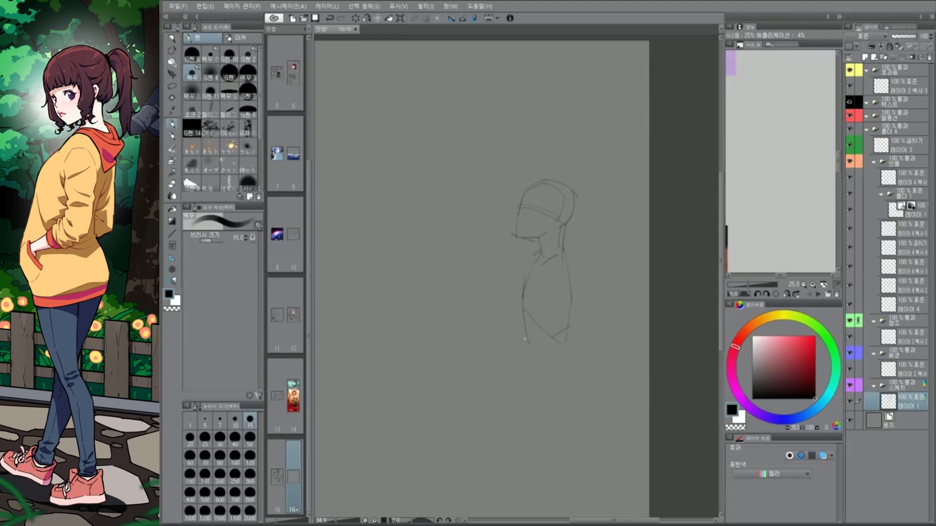
# Rough in the standing figure's hips, thighs and lower legs below the torso
pyautogui.scroll(-2, 593, 364)
pyautogui.moveTo(538, 356); pyautogui.dragTo(540, 419)
pyautogui.moveTo(581, 350); pyautogui.dragTo(542, 469)
pyautogui.scroll(-2, 541, 419)
pyautogui.moveTo(536, 382); pyautogui.dragTo(541, 470)
pyautogui.moveTo(560, 409); pyautogui.dragTo(548, 470)
# Add a rough foot stroke and adjust the proportions of the figure sketch with Transform, narrowing it slightly
pyautogui.moveTo(570, 312)
pyautogui.mouseDown()
pyautogui.moveTo(536, 380)
pyautogui.moveTo(674, 398)
pyautogui.mouseUp()
pyautogui.hotkey('ctrl', 't')
pyautogui.press('Return')
pyautogui.moveTo(518, 481); pyautogui.dragTo(488, 492)
pyautogui.hotkey('ctrl', 't')
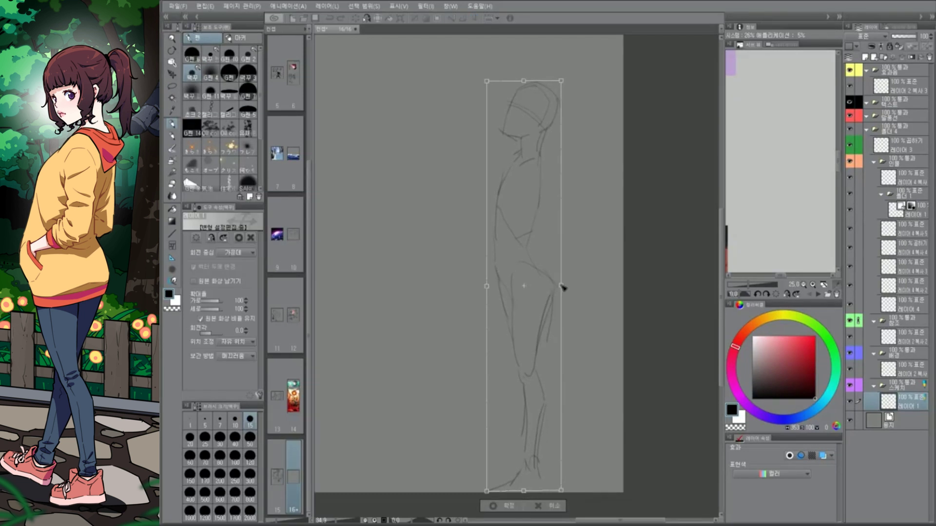
pyautogui.moveTo(560, 288); pyautogui.dragTo(547, 290)
pyautogui.press('Return')
# Draw guide lines fanning out toward the head and feet from a point in front of the figure
pyautogui.press('p')
pyautogui.scroll(5, 553, 335)
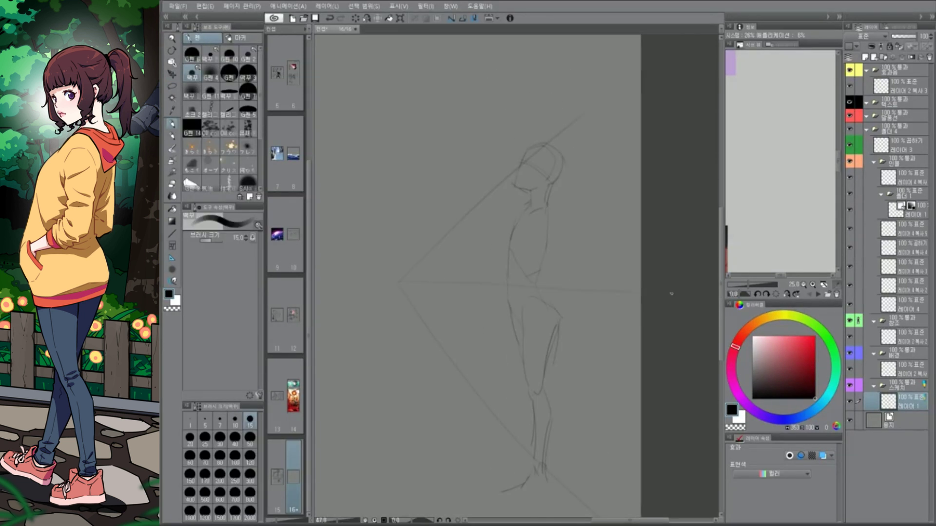
pyautogui.scroll(-4, 558, 336)
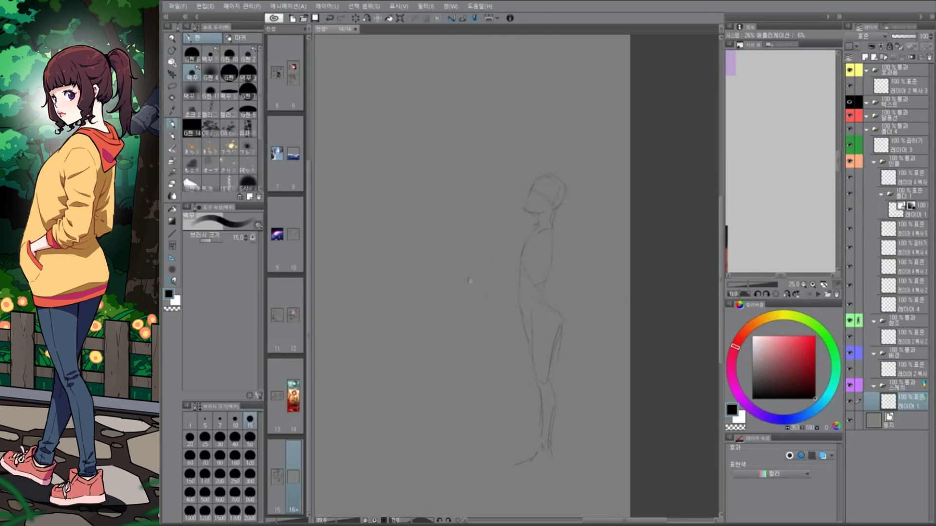
pyautogui.moveTo(518, 199); pyautogui.dragTo(536, 419)
# Erase the old lower body lines and redraw the figure's torso and waist in a leaning pose
pyautogui.scroll(2, 536, 341)
pyautogui.press('e')
pyautogui.moveTo(550, 272); pyautogui.dragTo(536, 454)
pyautogui.press('p')
pyautogui.moveTo(509, 175); pyautogui.dragTo(492, 266)
pyautogui.moveTo(497, 224); pyautogui.dragTo(545, 195)
pyautogui.moveTo(524, 239); pyautogui.dragTo(543, 272)
pyautogui.moveTo(506, 264); pyautogui.dragTo(498, 292)
# Redraw the figure's hips, thighs, calves and feet as one slender standing pose
pyautogui.moveTo(494, 278); pyautogui.dragTo(508, 362)
pyautogui.moveTo(510, 243); pyautogui.dragTo(490, 340)
pyautogui.moveTo(546, 273)
pyautogui.mouseDown()
pyautogui.moveTo(537, 366)
pyautogui.moveTo(527, 327)
pyautogui.mouseUp()
pyautogui.moveTo(536, 326); pyautogui.dragTo(526, 392)
pyautogui.moveTo(548, 341)
pyautogui.mouseDown()
pyautogui.moveTo(541, 408)
pyautogui.moveTo(526, 411)
pyautogui.moveTo(538, 408)
pyautogui.moveTo(514, 431)
pyautogui.mouseUp()
pyautogui.moveTo(502, 290); pyautogui.dragTo(534, 393)
pyautogui.scroll(1, 569, 358)
pyautogui.moveTo(568, 325); pyautogui.dragTo(556, 447)
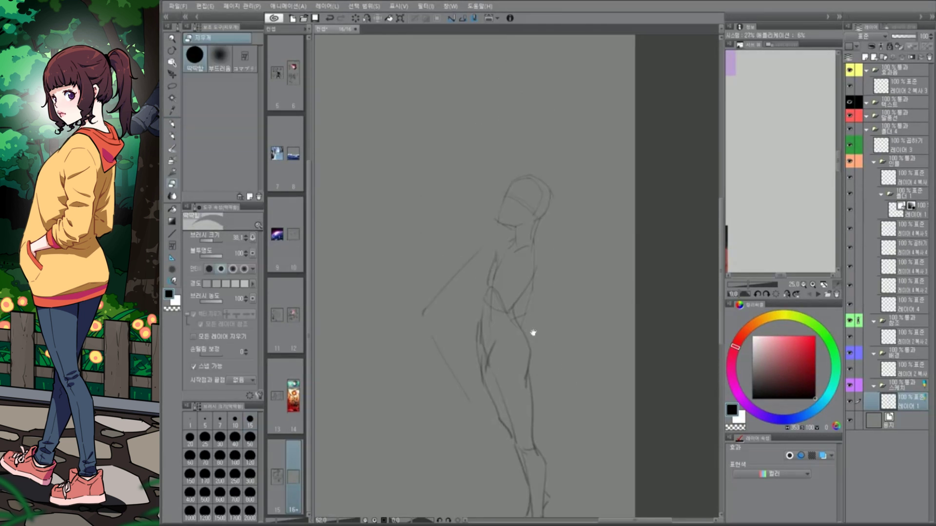
# Add a thigh contour line and adjust the sketch with Transform
pyautogui.moveTo(533, 330); pyautogui.dragTo(546, 243)
pyautogui.moveTo(496, 310); pyautogui.dragTo(491, 338)
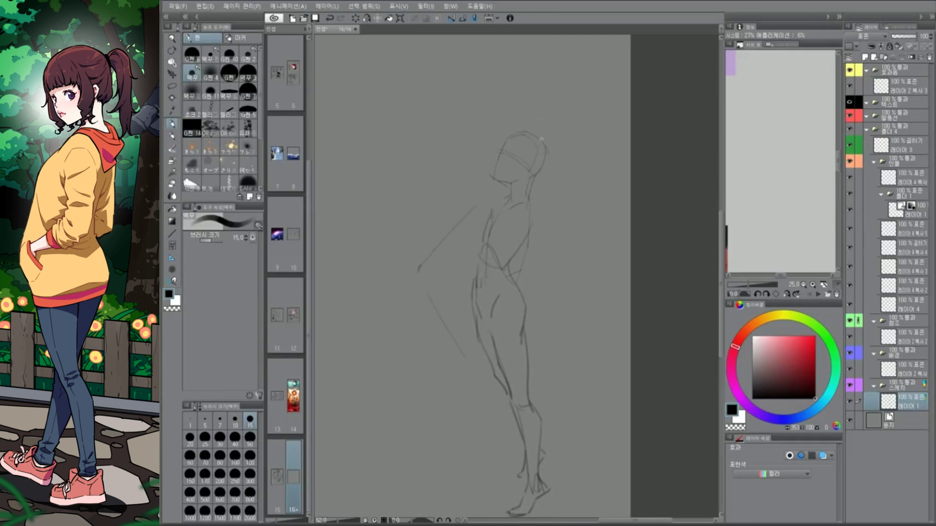
pyautogui.hotkey('ctrl', 't')
pyautogui.press('Return')
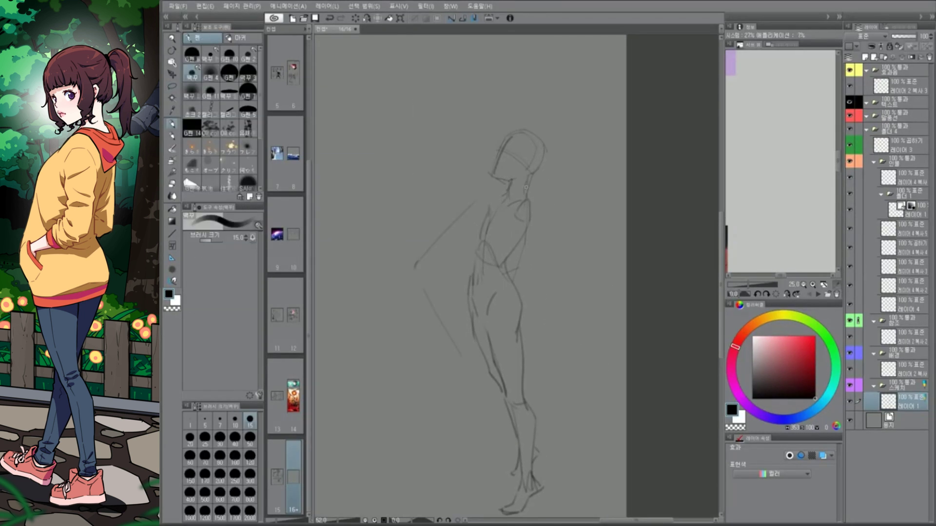
# Sketch the near arm bent with its hand on the hip and the far arm reaching forward
pyautogui.moveTo(529, 208)
pyautogui.mouseDown()
pyautogui.moveTo(547, 236)
pyautogui.moveTo(549, 259)
pyautogui.moveTo(512, 292)
pyautogui.mouseUp()
pyautogui.moveTo(474, 260); pyautogui.dragTo(447, 279)
pyautogui.press('h')
pyautogui.press('h')
pyautogui.scroll(2, 512, 293)
pyautogui.moveTo(497, 347); pyautogui.dragTo(526, 360)
pyautogui.moveTo(485, 332)
pyautogui.mouseDown()
pyautogui.moveTo(418, 324)
pyautogui.moveTo(438, 344)
pyautogui.moveTo(424, 351)
pyautogui.mouseUp()
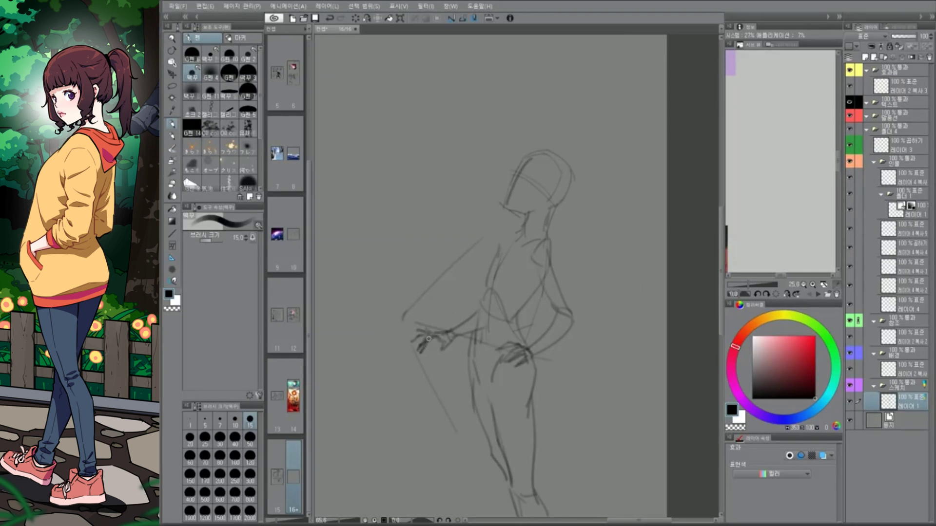
# Sketch the face on the head, drawing the forehead and mouth profile and the eye
pyautogui.press('e')
pyautogui.scroll(-1, 478, 402)
pyautogui.scroll(2, 532, 157)
pyautogui.press('p')
pyautogui.moveTo(513, 205)
pyautogui.mouseDown()
pyautogui.moveTo(498, 253)
pyautogui.moveTo(529, 185)
pyautogui.mouseUp()
pyautogui.moveTo(506, 233); pyautogui.dragTo(533, 219)
pyautogui.moveTo(505, 218); pyautogui.dragTo(527, 225)
pyautogui.moveTo(532, 220); pyautogui.dragTo(534, 228)
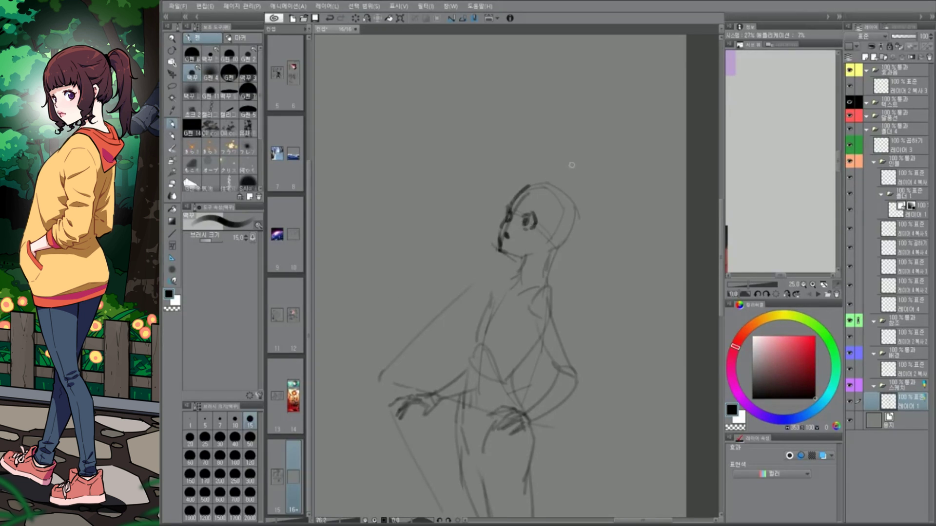
pyautogui.scroll(-3, 536, 219)
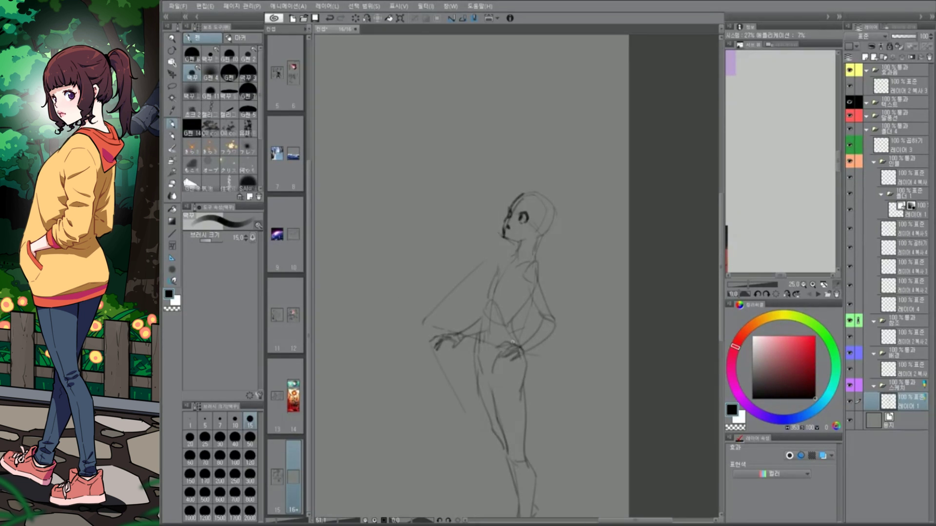
# Rough in the hair at the back of the head and the neckline below the chin
pyautogui.scroll(2, 531, 231)
pyautogui.hotkey('ctrl', 'z')
pyautogui.press('e')
pyautogui.press('p')
pyautogui.press('e')
pyautogui.press('p')
pyautogui.hotkey('ctrl', 'y')
pyautogui.hotkey('ctrl', 'y')
pyautogui.moveTo(532, 189)
pyautogui.mouseDown()
pyautogui.moveTo(569, 183)
pyautogui.moveTo(561, 266)
pyautogui.mouseUp()
pyautogui.moveTo(521, 251); pyautogui.dragTo(504, 269)
pyautogui.scroll(-3, 536, 219)
pyautogui.scroll(2, 505, 187)
# Sketch the bangs, the outer contour of the short hair, the neck and the collar line
pyautogui.moveTo(504, 187); pyautogui.dragTo(502, 200)
pyautogui.moveTo(509, 189); pyautogui.dragTo(518, 219)
pyautogui.moveTo(497, 185)
pyautogui.mouseDown()
pyautogui.moveTo(491, 200)
pyautogui.moveTo(510, 241)
pyautogui.moveTo(482, 227)
pyautogui.moveTo(560, 221)
pyautogui.mouseUp()
pyautogui.moveTo(560, 217); pyautogui.dragTo(548, 243)
pyautogui.moveTo(522, 238); pyautogui.dragTo(500, 265)
pyautogui.moveTo(487, 271); pyautogui.dragTo(525, 264)
pyautogui.scroll(-2, 525, 264)
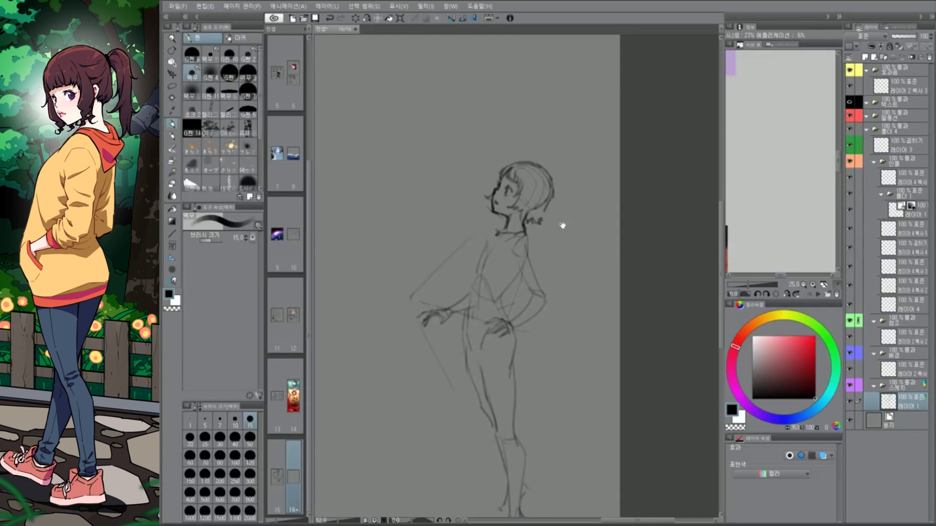
# Clean up the back edge of the bobbed hair and redraw the chest and upper arm contours
pyautogui.press('e')
pyautogui.press('p')
pyautogui.press('e')
pyautogui.press('p')
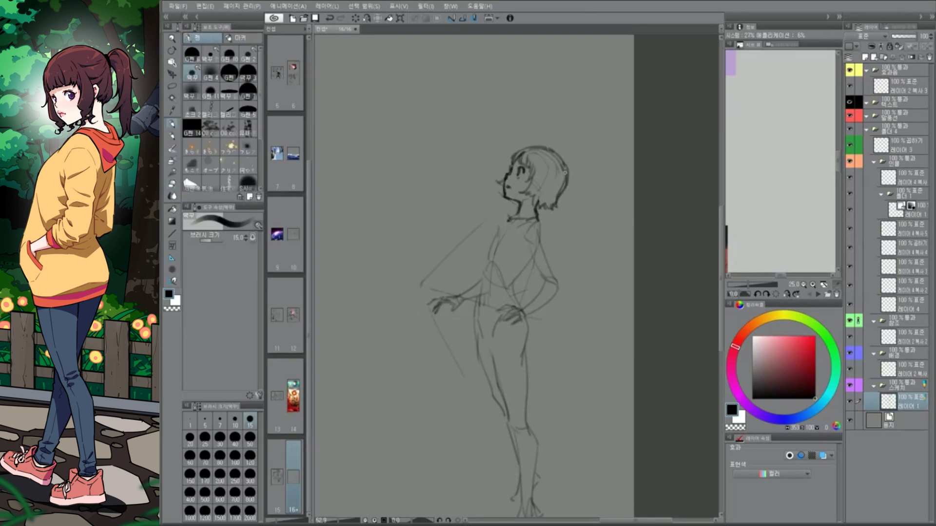
pyautogui.moveTo(558, 165); pyautogui.dragTo(560, 209)
pyautogui.moveTo(502, 207); pyautogui.dragTo(482, 254)
pyautogui.moveTo(541, 213)
pyautogui.mouseDown()
pyautogui.moveTo(534, 271)
pyautogui.moveTo(548, 294)
pyautogui.mouseUp()
pyautogui.press('e')
pyautogui.press('p')
pyautogui.moveTo(357, 334)
pyautogui.mouseDown()
pyautogui.moveTo(404, 326)
pyautogui.moveTo(395, 336)
pyautogui.mouseUp()
pyautogui.scroll(5, 403, 326)
pyautogui.press('g')
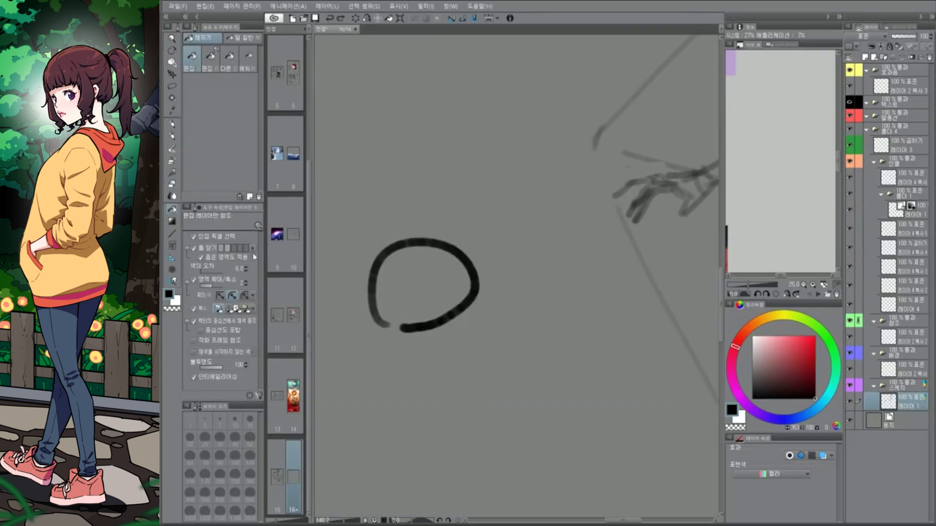
pyautogui.click(424, 293)
pyautogui.scroll(2, 420, 357)
pyautogui.hotkey('ctrl', 'z')
pyautogui.click(424, 244)
pyautogui.hotkey('ctrl', 'z')
pyautogui.hotkey('ctrl', 'z')
pyautogui.scroll(-5, 525, 351)
# Darken the hand on the hip, the bent arm and the front contour of the torso
pyautogui.press('m')
pyautogui.press('p')
pyautogui.scroll(-3, 525, 352)
pyautogui.moveTo(499, 288); pyautogui.dragTo(526, 308)
pyautogui.moveTo(514, 301); pyautogui.dragTo(534, 310)
pyautogui.moveTo(545, 239); pyautogui.dragTo(524, 258)
pyautogui.moveTo(505, 226); pyautogui.dragTo(527, 291)
pyautogui.moveTo(483, 258); pyautogui.dragTo(476, 329)
pyautogui.moveTo(486, 282); pyautogui.dragTo(487, 293)
pyautogui.moveTo(496, 249); pyautogui.dragTo(456, 221)
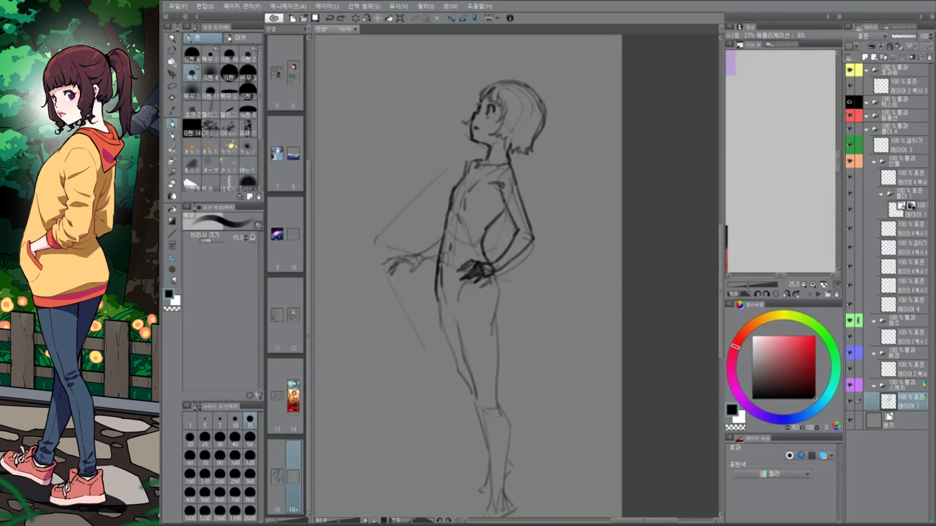
# Draw a long, nearly horizontal guide line extending forward from the figure's neck
pyautogui.scroll(-1, 496, 186)
pyautogui.moveTo(554, 213); pyautogui.dragTo(386, 205)
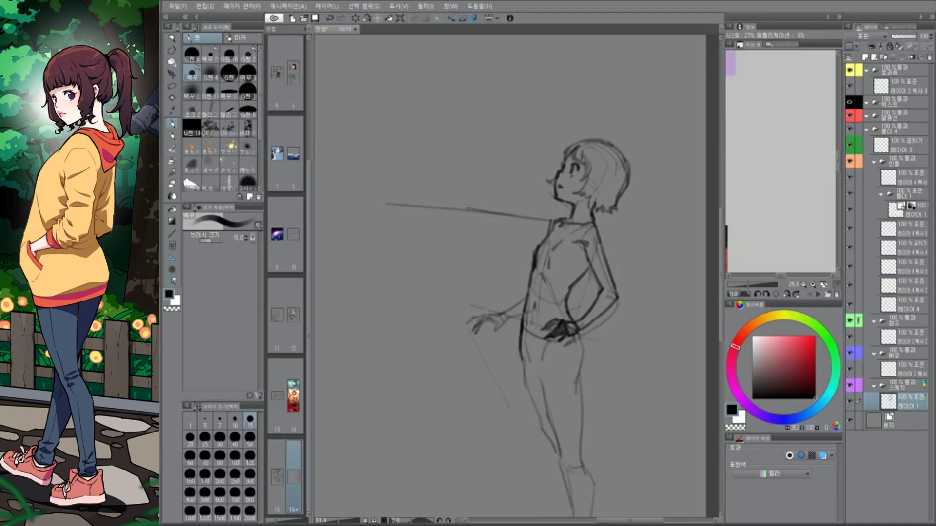
pyautogui.moveTo(439, 243); pyautogui.dragTo(390, 239)
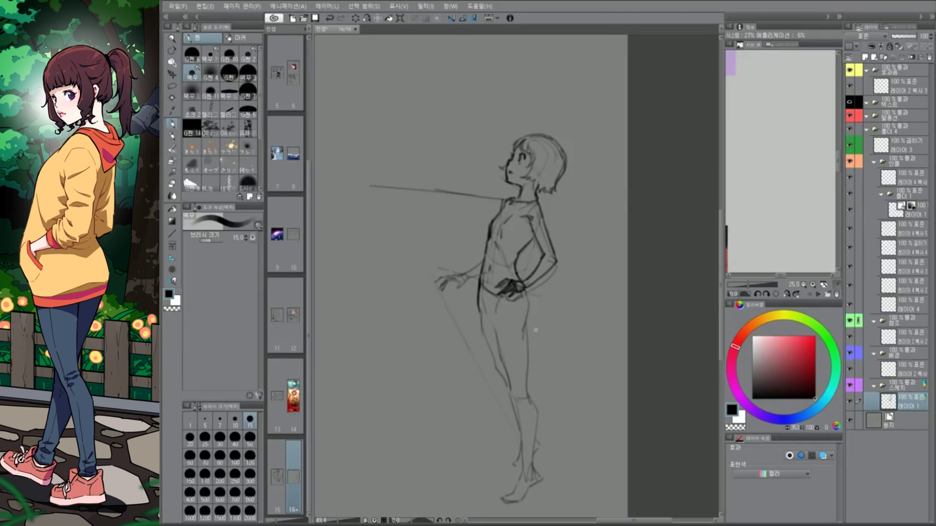
# Sketch the upper clothing on the torso, with an open jacket and sleeve folds on the bent arm
pyautogui.moveTo(517, 253); pyautogui.dragTo(504, 291)
pyautogui.moveTo(526, 258); pyautogui.dragTo(519, 274)
pyautogui.moveTo(507, 218); pyautogui.dragTo(491, 232)
pyautogui.moveTo(483, 247); pyautogui.dragTo(474, 283)
pyautogui.moveTo(536, 210)
pyautogui.mouseDown()
pyautogui.moveTo(522, 238)
pyautogui.moveTo(493, 227)
pyautogui.mouseUp()
pyautogui.moveTo(560, 305); pyautogui.dragTo(562, 346)
pyautogui.moveTo(523, 261)
pyautogui.mouseDown()
pyautogui.moveTo(510, 302)
pyautogui.moveTo(496, 298)
pyautogui.mouseUp()
# Sketch a flared knee-length dress with long folds falling from the chest
pyautogui.moveTo(495, 288); pyautogui.dragTo(451, 416)
pyautogui.moveTo(487, 341); pyautogui.dragTo(457, 271)
pyautogui.moveTo(465, 224); pyautogui.dragTo(455, 343)
pyautogui.moveTo(457, 341); pyautogui.dragTo(461, 384)
pyautogui.moveTo(446, 258); pyautogui.dragTo(420, 373)
pyautogui.moveTo(439, 324); pyautogui.dragTo(439, 358)
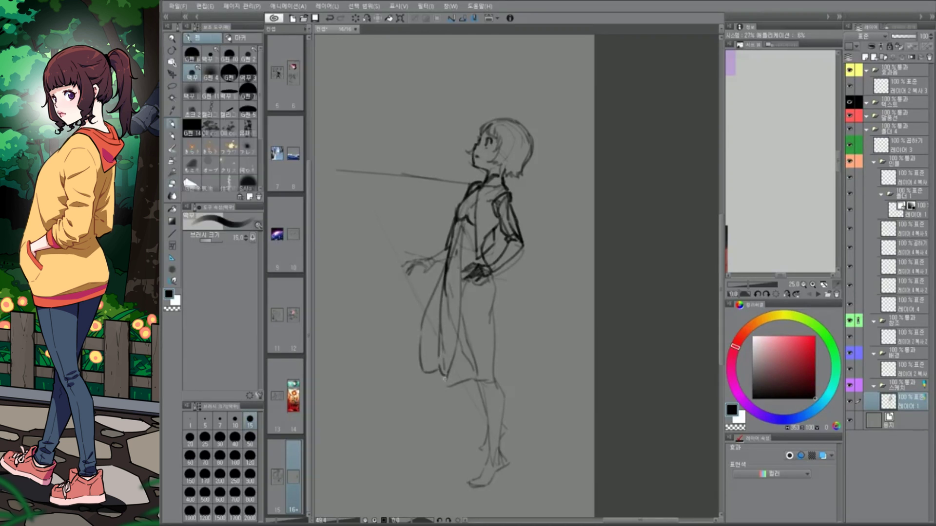
# Add the skirt's back folds and hem and darken the front edge of the jacket
pyautogui.moveTo(488, 379); pyautogui.dragTo(498, 312)
pyautogui.moveTo(495, 293); pyautogui.dragTo(497, 306)
pyautogui.moveTo(438, 283); pyautogui.dragTo(412, 343)
pyautogui.moveTo(506, 319); pyautogui.dragTo(501, 366)
pyautogui.moveTo(420, 340); pyautogui.dragTo(412, 356)
pyautogui.moveTo(520, 353); pyautogui.dragTo(525, 357)
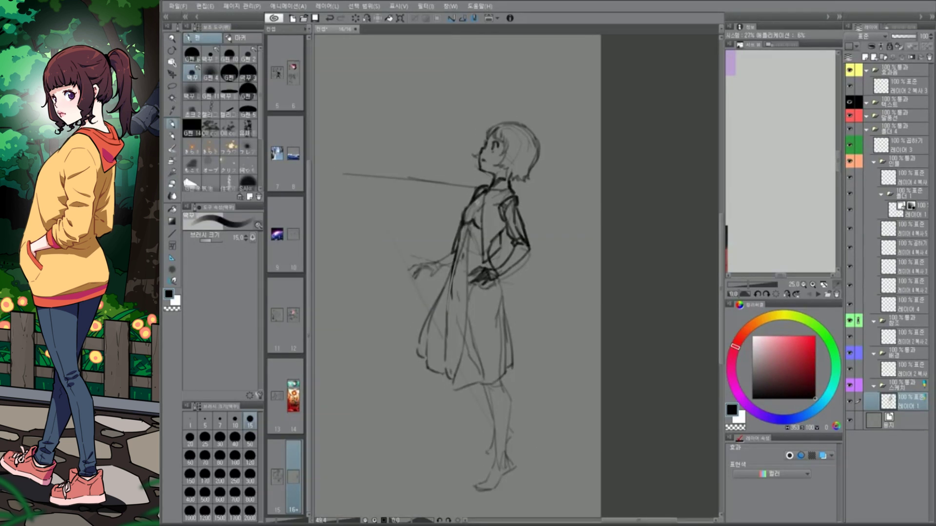
pyautogui.scroll(-1, 479, 202)
pyautogui.moveTo(486, 181); pyautogui.dragTo(501, 246)
# Draw the lower legs under the skirt and put high-heeled shoes on the feet
pyautogui.scroll(-7, 492, 248)
pyautogui.moveTo(471, 388); pyautogui.dragTo(501, 369)
pyautogui.moveTo(467, 389)
pyautogui.mouseDown()
pyautogui.moveTo(461, 395)
pyautogui.moveTo(496, 392)
pyautogui.mouseUp()
pyautogui.moveTo(475, 289); pyautogui.dragTo(483, 365)
pyautogui.moveTo(496, 287); pyautogui.dragTo(495, 361)
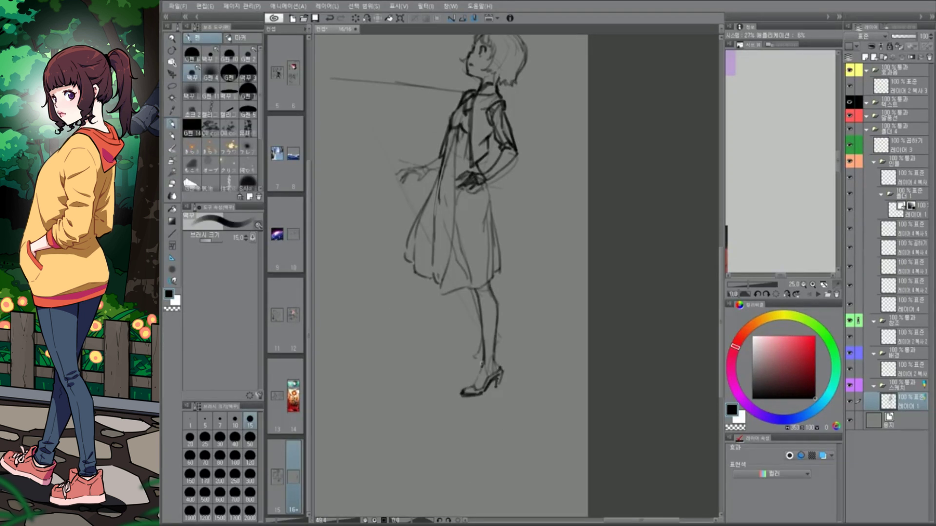
pyautogui.moveTo(474, 290)
pyautogui.mouseDown()
pyautogui.moveTo(480, 359)
pyautogui.moveTo(500, 353)
pyautogui.mouseUp()
# Check the figure in a mirrored view and darken the reaching forearm and the sleeve at the bent elbow
pyautogui.press('k')
pyautogui.hotkey('ctrl', '-')
pyautogui.hotkey('ctrl', '-')
pyautogui.press('h')
pyautogui.press('h')
pyautogui.hotkey('ctrl', '+')
pyautogui.press('p')
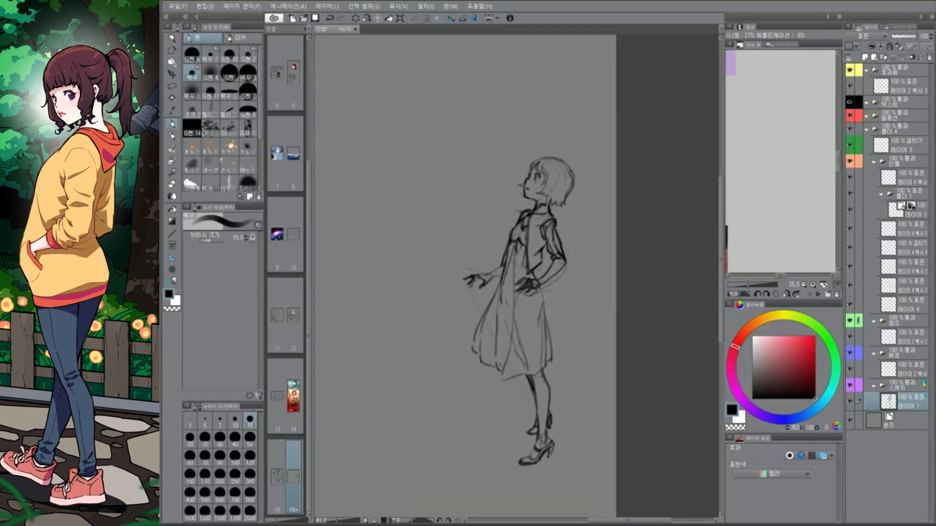
pyautogui.moveTo(479, 277); pyautogui.dragTo(503, 267)
pyautogui.moveTo(493, 278); pyautogui.dragTo(504, 265)
pyautogui.moveTo(566, 266); pyautogui.dragTo(555, 277)
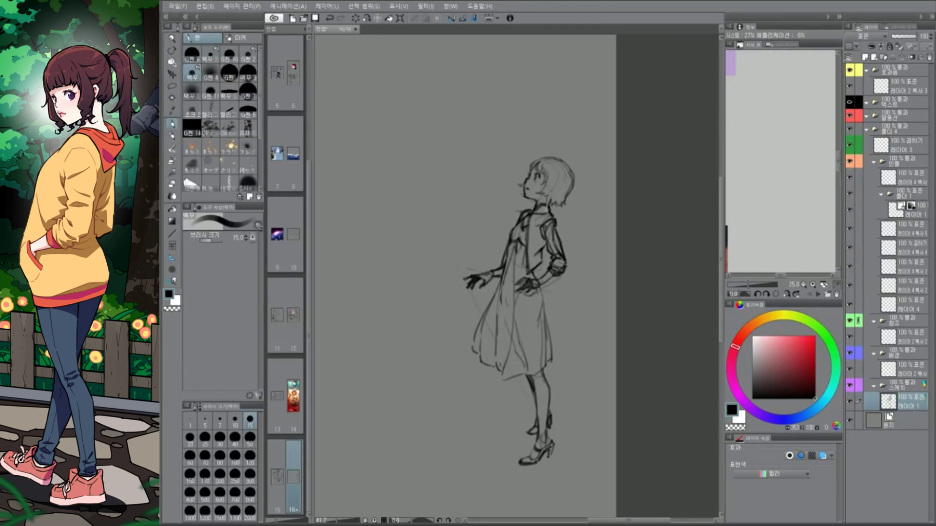
# Shift the figure slightly downward and shade in the bobbed hair
pyautogui.press('k')
pyautogui.moveTo(489, 373); pyautogui.dragTo(482, 412)
pyautogui.press('p')
pyautogui.moveTo(524, 204)
pyautogui.mouseDown()
pyautogui.moveTo(538, 237)
pyautogui.moveTo(556, 229)
pyautogui.mouseUp()
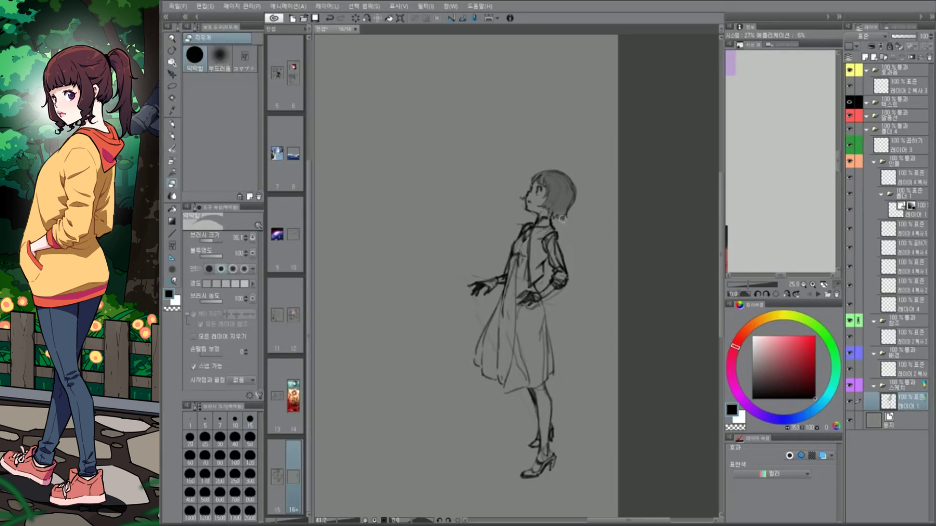
# Flip the canvas view horizontally, then add a new layer above the girl's sketch
pyautogui.hotkey('ctrl', '-')
pyautogui.press('h')
pyautogui.moveTo(577, 429); pyautogui.dragTo(513, 429)
pyautogui.press('k')
pyautogui.press('p')
pyautogui.hotkey('ctrl', 'shift', 'n')
# Draw a guideline along the girl's gaze and rough in the bowed head and neck of a second, taller figure facing her
pyautogui.moveTo(458, 257); pyautogui.dragTo(512, 271)
pyautogui.moveTo(562, 223)
pyautogui.mouseDown()
pyautogui.moveTo(512, 240)
pyautogui.moveTo(518, 211)
pyautogui.mouseUp()
pyautogui.hotkey('ctrl', 'z')
pyautogui.hotkey('ctrl', 'z')
pyautogui.moveTo(456, 220); pyautogui.dragTo(475, 255)
pyautogui.moveTo(482, 210); pyautogui.dragTo(493, 249)
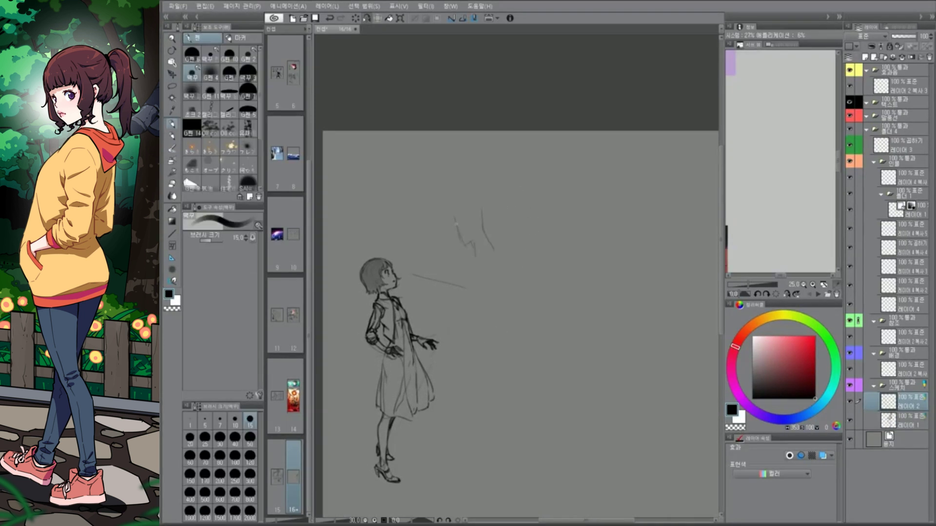
pyautogui.scroll(-1, 483, 347)
pyautogui.scroll(1, 482, 244)
pyautogui.moveTo(480, 209); pyautogui.dragTo(469, 233)
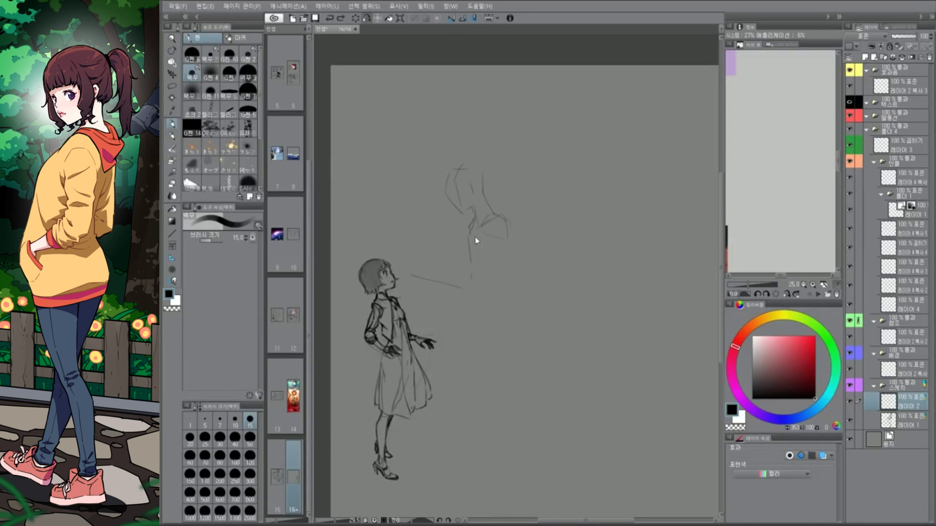
# Rough in the tall figure's chest, shoulder, waist and back
pyautogui.hotkey('ctrl', 'z')
pyautogui.moveTo(471, 246); pyautogui.dragTo(475, 278)
pyautogui.moveTo(495, 253); pyautogui.dragTo(489, 303)
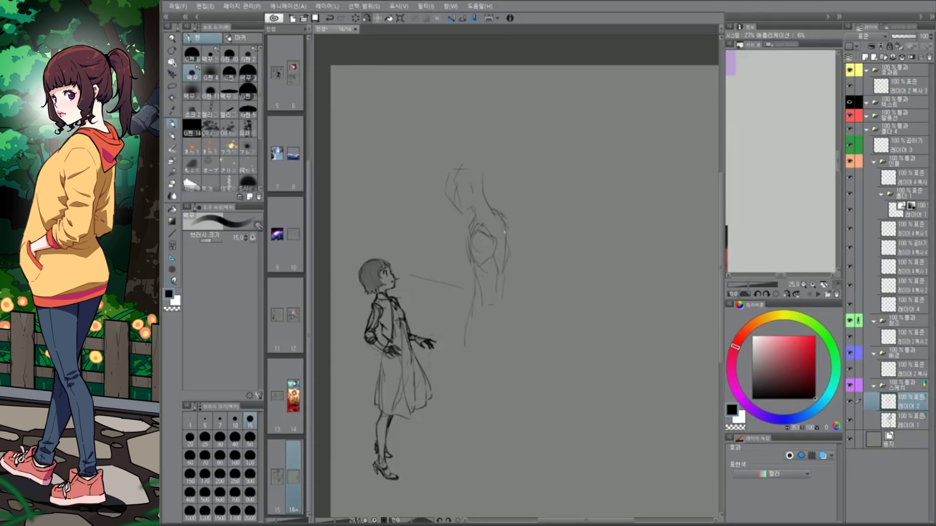
pyautogui.moveTo(474, 266); pyautogui.dragTo(456, 363)
pyautogui.moveTo(500, 295); pyautogui.dragTo(497, 323)
pyautogui.moveTo(469, 312); pyautogui.dragTo(488, 305)
# Rough in the tall figure's hips, thighs and front lower leg
pyautogui.moveTo(494, 356)
pyautogui.mouseDown()
pyautogui.moveTo(485, 408)
pyautogui.moveTo(496, 439)
pyautogui.mouseUp()
pyautogui.moveTo(578, 297)
pyautogui.mouseDown()
pyautogui.moveTo(536, 260)
pyautogui.moveTo(562, 252)
pyautogui.mouseUp()
pyautogui.moveTo(544, 245); pyautogui.dragTo(548, 257)
pyautogui.moveTo(537, 245); pyautogui.dragTo(543, 266)
pyautogui.moveTo(530, 250); pyautogui.dragTo(536, 267)
pyautogui.moveTo(577, 186); pyautogui.dragTo(579, 227)
pyautogui.moveTo(508, 160); pyautogui.dragTo(536, 207)
pyautogui.moveTo(573, 130); pyautogui.dragTo(577, 189)
pyautogui.press('Delete')
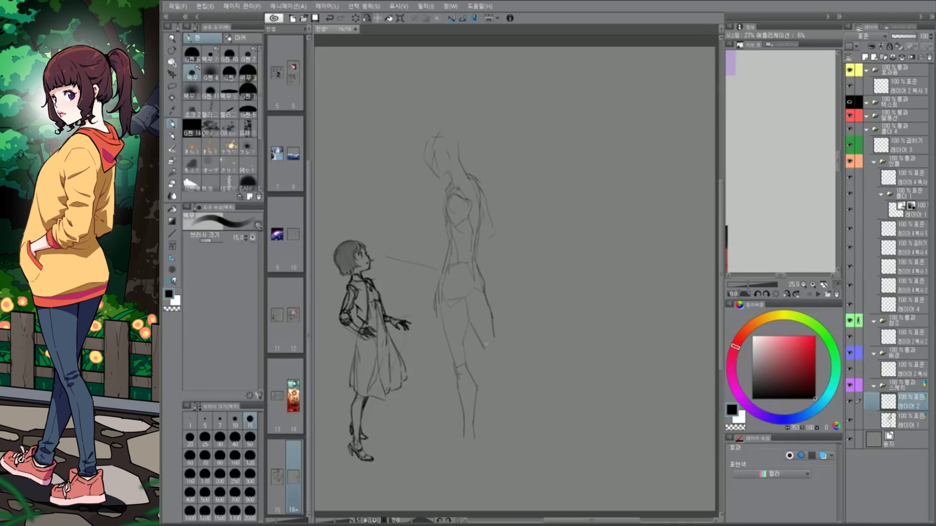
# Add the tall figure's hanging front arm and hand, the bent rear arm and the front foot
pyautogui.moveTo(460, 253)
pyautogui.mouseDown()
pyautogui.moveTo(448, 301)
pyautogui.moveTo(469, 263)
pyautogui.mouseUp()
pyautogui.hotkey('ctrl', 'z')
pyautogui.moveTo(471, 265); pyautogui.dragTo(447, 304)
pyautogui.hotkey('ctrl', 'z')
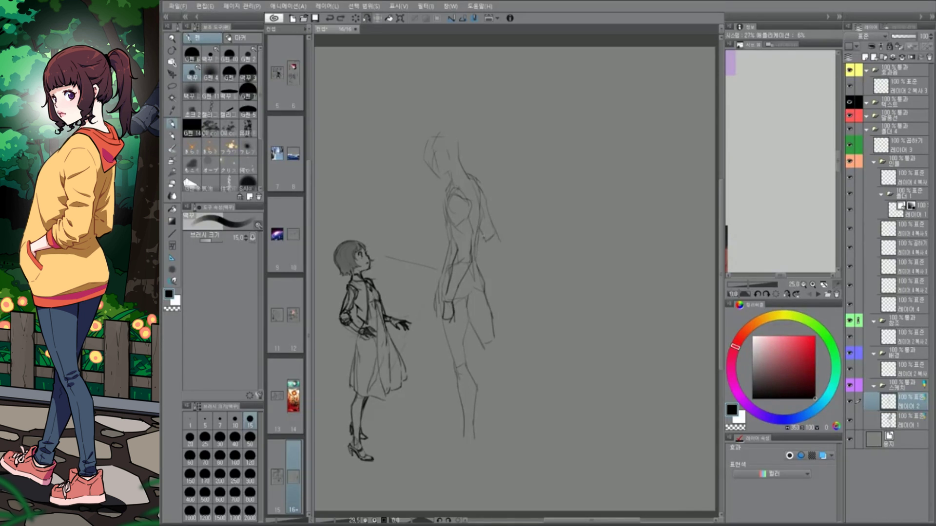
pyautogui.scroll(-2, 493, 338)
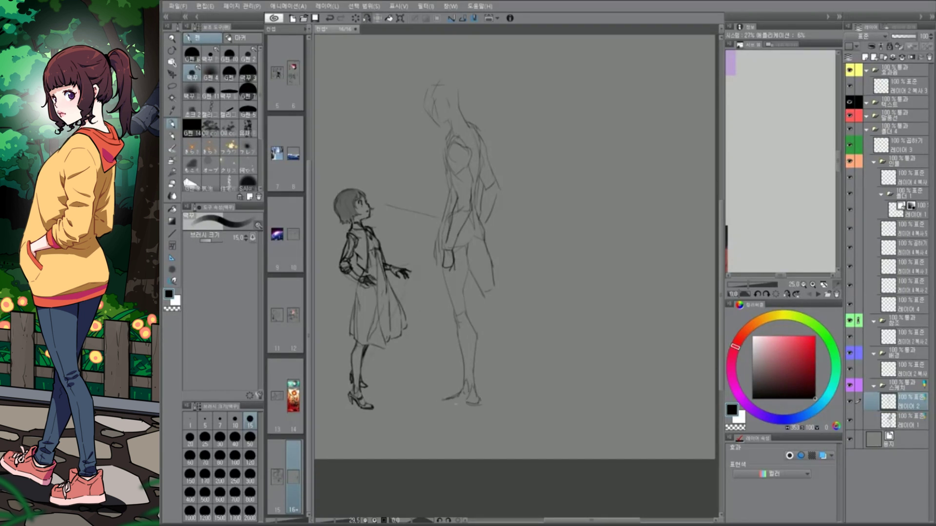
pyautogui.scroll(2, 496, 287)
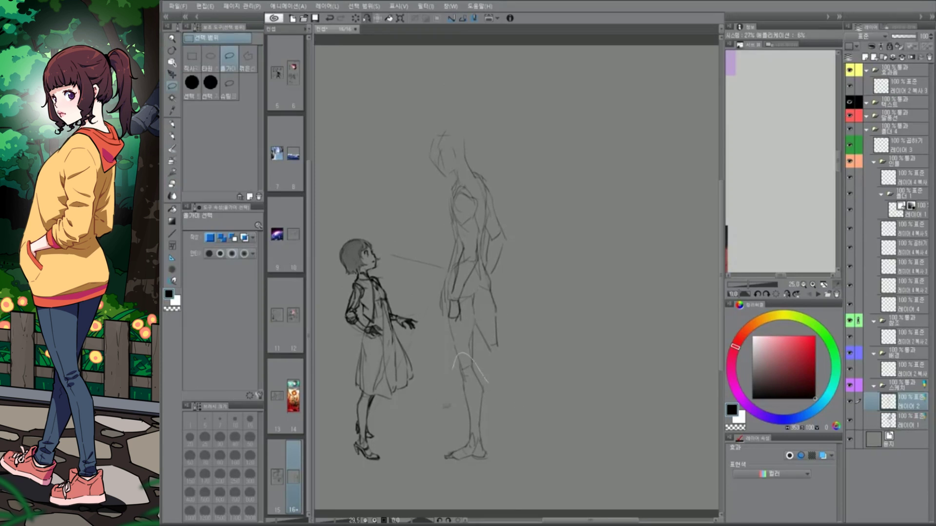
# Draw the tall figure's rear lower leg and foot, and move both figures closer to the canvas centre
pyautogui.moveTo(493, 371); pyautogui.dragTo(499, 404)
pyautogui.moveTo(495, 342); pyautogui.dragTo(507, 363)
pyautogui.moveTo(500, 409); pyautogui.dragTo(501, 422)
pyautogui.moveTo(510, 373); pyautogui.dragTo(506, 414)
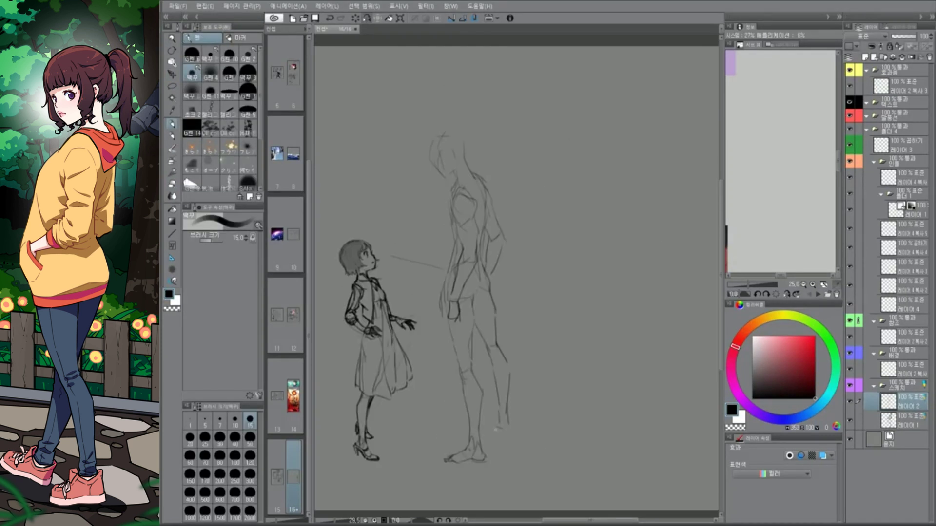
pyautogui.scroll(-2, 548, 320)
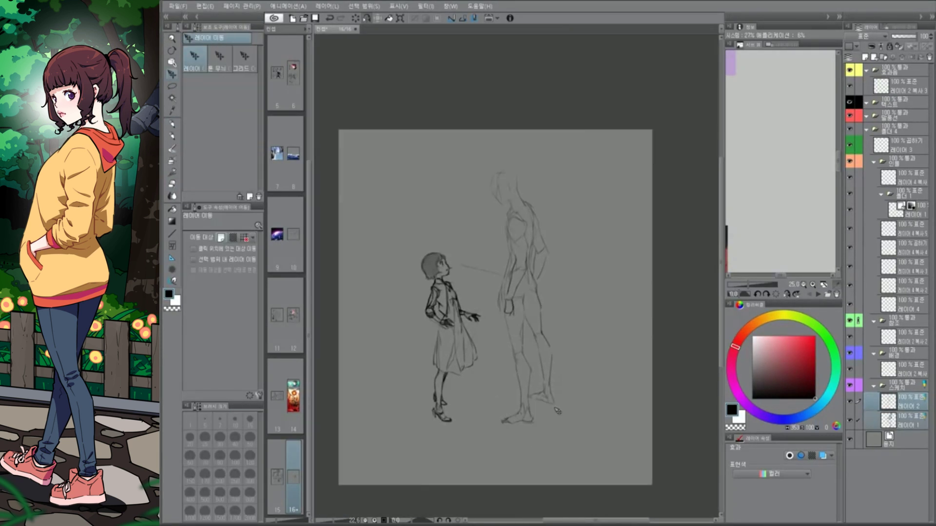
# Outline the tall figure's jaw, face profile and skull with darker strokes
pyautogui.scroll(3, 452, 203)
pyautogui.scroll(-2, 451, 203)
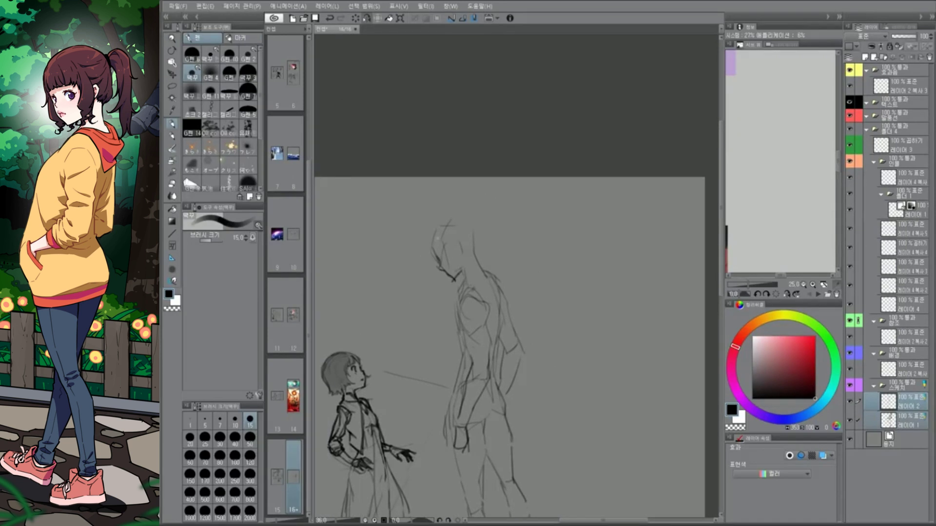
pyautogui.scroll(2, 456, 220)
pyautogui.scroll(-1, 466, 185)
pyautogui.scroll(2, 466, 185)
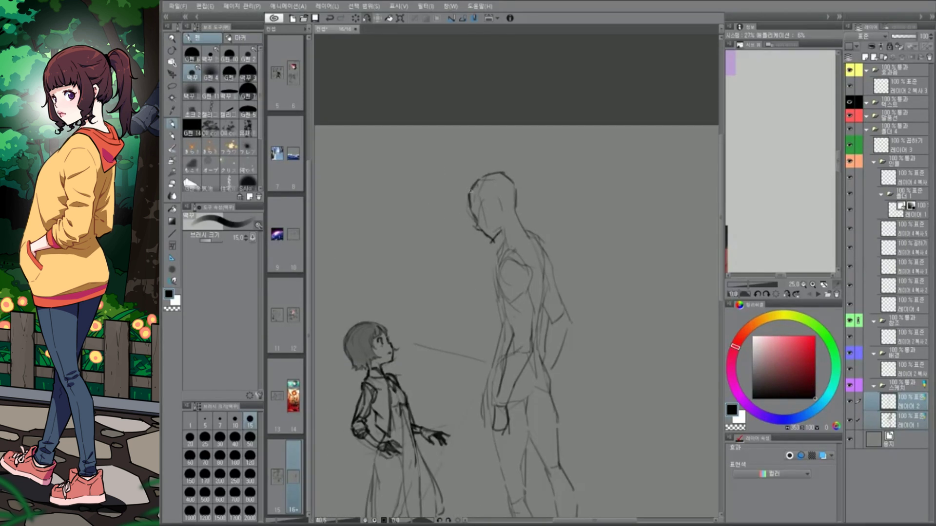
# Draw a large curved horn rising from the tall figure's forehead and add the ear
pyautogui.moveTo(476, 197)
pyautogui.mouseDown()
pyautogui.moveTo(532, 192)
pyautogui.moveTo(477, 166)
pyautogui.mouseUp()
pyautogui.moveTo(486, 128)
pyautogui.mouseDown()
pyautogui.moveTo(510, 166)
pyautogui.moveTo(480, 168)
pyautogui.moveTo(497, 170)
pyautogui.mouseUp()
pyautogui.moveTo(490, 129)
pyautogui.mouseDown()
pyautogui.moveTo(515, 164)
pyautogui.moveTo(532, 125)
pyautogui.moveTo(511, 159)
pyautogui.moveTo(500, 123)
pyautogui.mouseUp()
pyautogui.moveTo(551, 415); pyautogui.dragTo(600, 393)
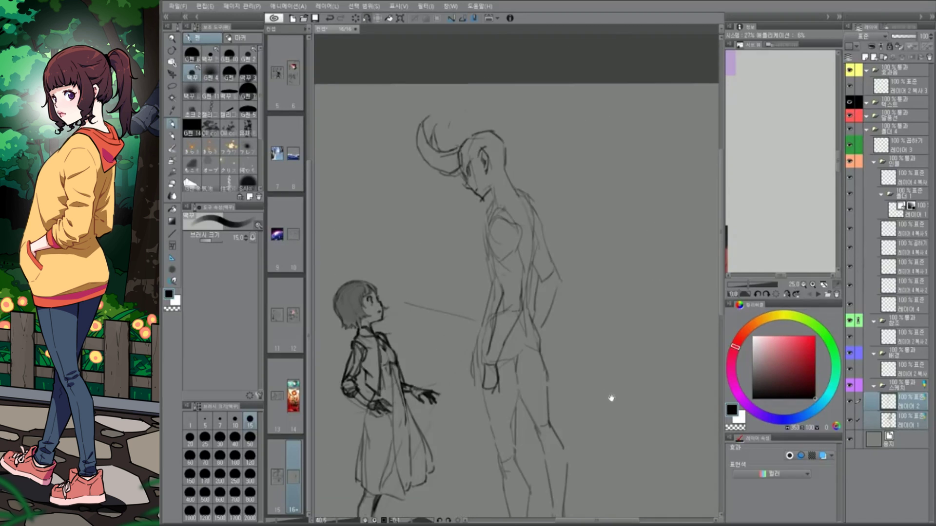
pyautogui.moveTo(604, 484); pyautogui.dragTo(629, 504)
# Draw the tall figure's long hair falling in front of the face and down behind the neck
pyautogui.moveTo(487, 196); pyautogui.dragTo(467, 246)
pyautogui.moveTo(492, 169)
pyautogui.mouseDown()
pyautogui.moveTo(502, 229)
pyautogui.moveTo(499, 213)
pyautogui.moveTo(471, 215)
pyautogui.mouseUp()
pyautogui.press('h')
pyautogui.press('h')
pyautogui.moveTo(536, 205); pyautogui.dragTo(509, 268)
pyautogui.moveTo(516, 254); pyautogui.dragTo(487, 304)
pyautogui.moveTo(545, 217); pyautogui.dragTo(541, 236)
pyautogui.moveTo(580, 218); pyautogui.dragTo(560, 132)
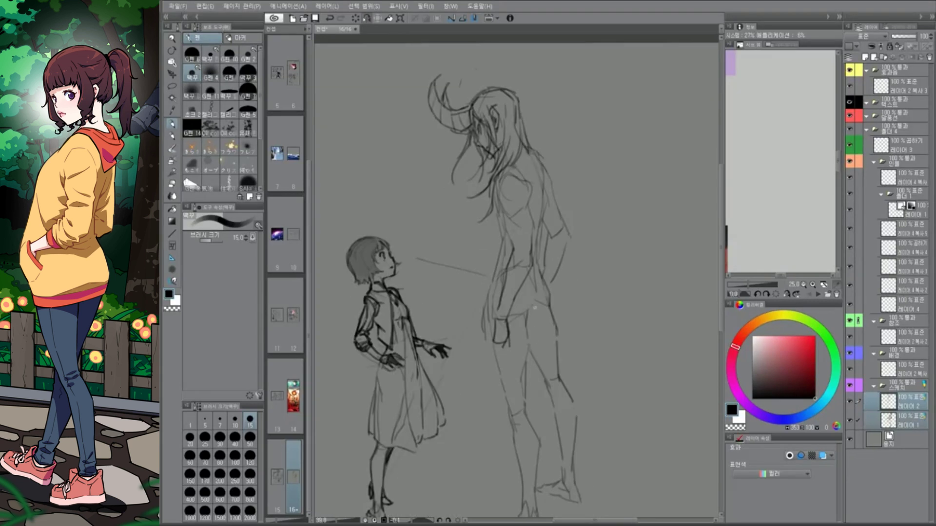
# Extend the long hair strands over the chest and firm up the shoulder, chest and front arm lines
pyautogui.scroll(2, 472, 261)
pyautogui.moveTo(556, 149); pyautogui.dragTo(551, 189)
pyautogui.moveTo(548, 120)
pyautogui.mouseDown()
pyautogui.moveTo(560, 139)
pyautogui.moveTo(508, 193)
pyautogui.moveTo(513, 235)
pyautogui.mouseUp()
pyautogui.moveTo(519, 224); pyautogui.dragTo(508, 251)
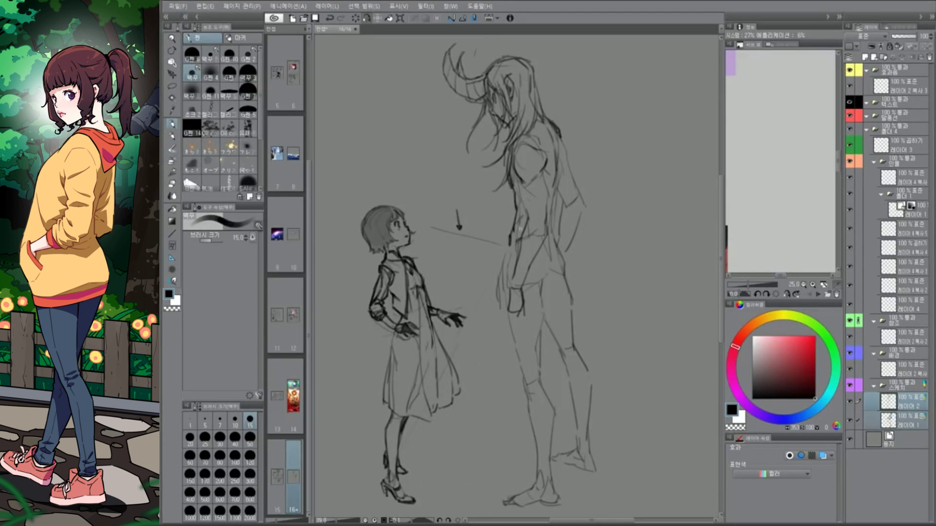
pyautogui.scroll(-2, 484, 226)
pyautogui.scroll(1, 485, 226)
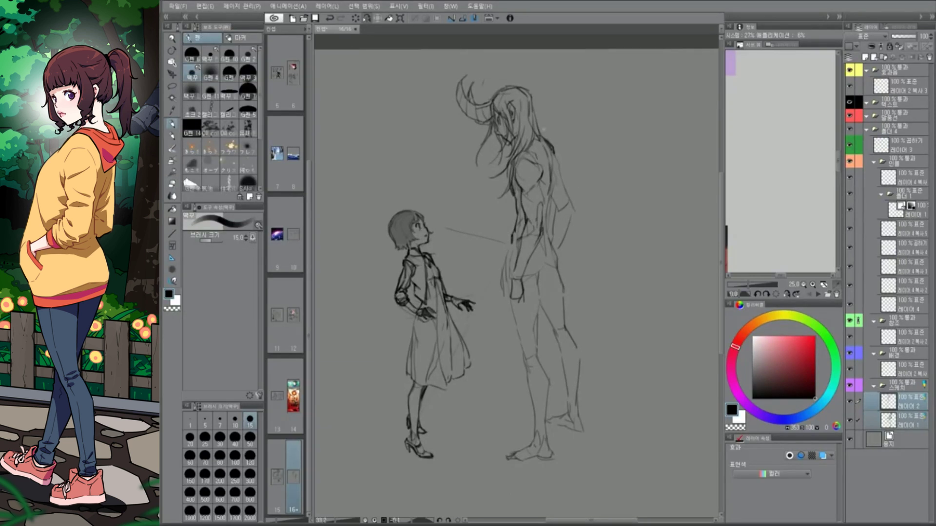
# Darken the contours of the tall figure's back, rear arm and front forearm on its own layer
pyautogui.press('space')
pyautogui.moveTo(487, 263); pyautogui.dragTo(485, 261)
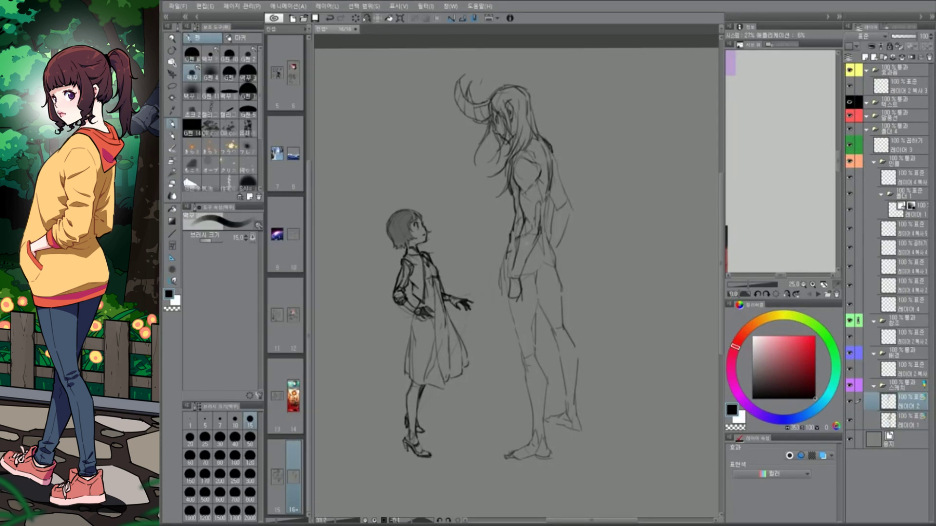
pyautogui.moveTo(552, 153)
pyautogui.mouseDown()
pyautogui.moveTo(568, 201)
pyautogui.moveTo(548, 233)
pyautogui.mouseUp()
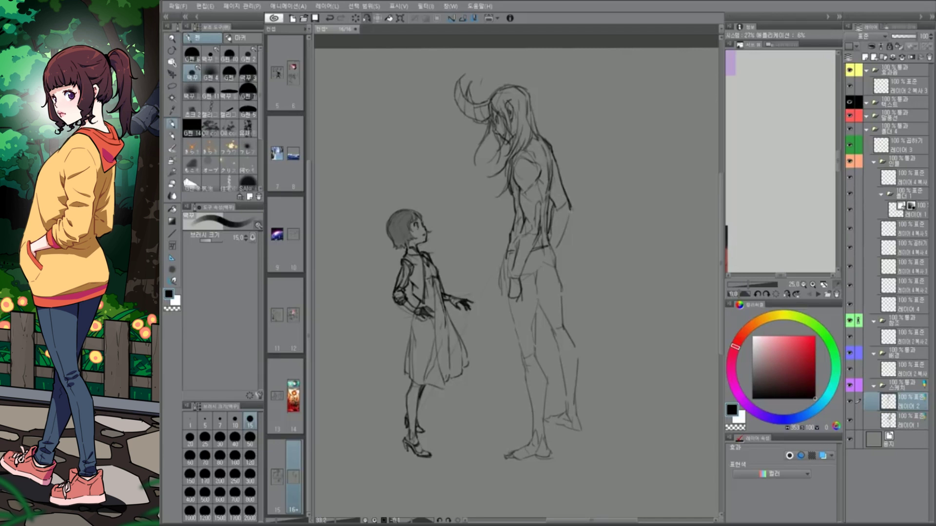
pyautogui.press('space')
pyautogui.moveTo(487, 263); pyautogui.dragTo(485, 262)
pyautogui.moveTo(510, 295); pyautogui.dragTo(504, 308)
# Define the front hand's fingers and the torso contours, checking both figures in a mirrored view
pyautogui.press('h')
pyautogui.press('h')
pyautogui.moveTo(518, 258); pyautogui.dragTo(561, 309)
pyautogui.moveTo(517, 168)
pyautogui.mouseDown()
pyautogui.moveTo(492, 219)
pyautogui.moveTo(483, 204)
pyautogui.mouseUp()
pyautogui.press('h')
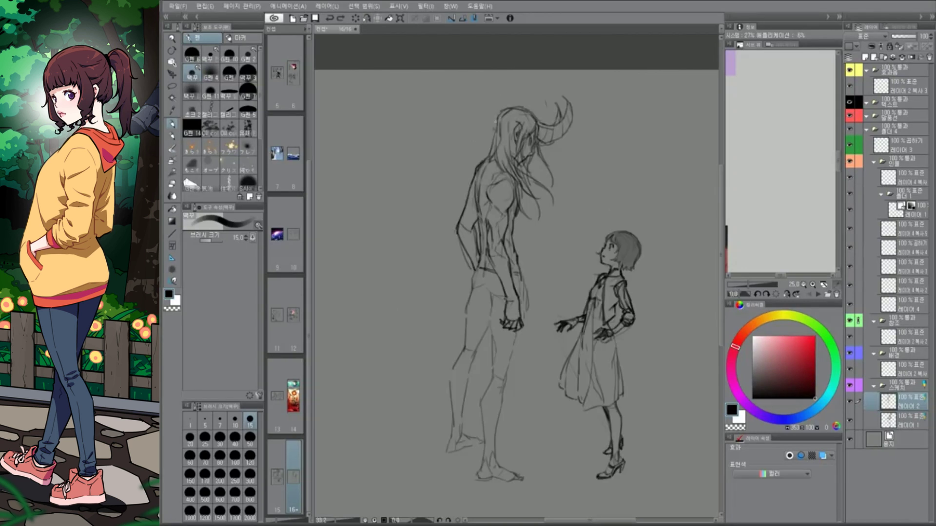
pyautogui.press('h')
pyautogui.moveTo(541, 142)
pyautogui.mouseDown()
pyautogui.moveTo(513, 292)
pyautogui.moveTo(523, 190)
pyautogui.mouseUp()
pyautogui.hotkey('ctrl', '0')
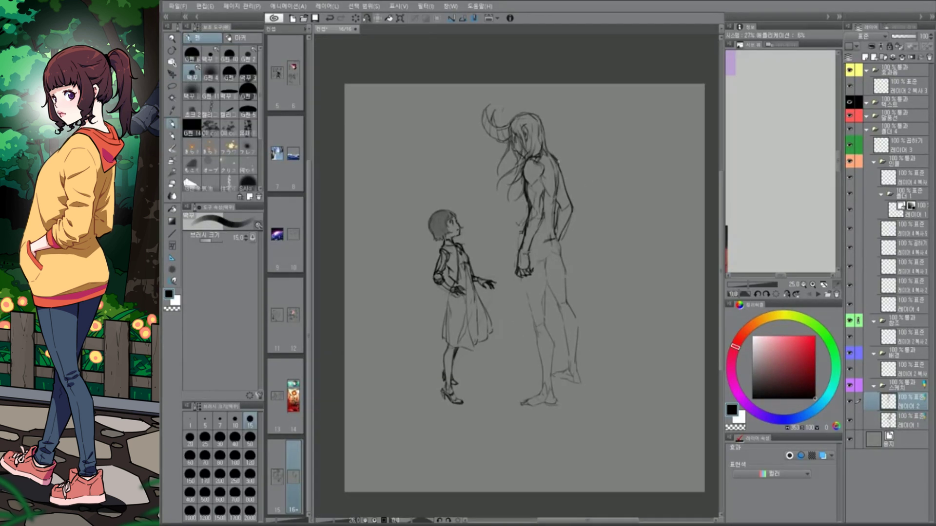
# Add the tall figure's waistline, check it in a mirrored view and tilt the figure slightly with a transform
pyautogui.moveTo(569, 182); pyautogui.dragTo(571, 192)
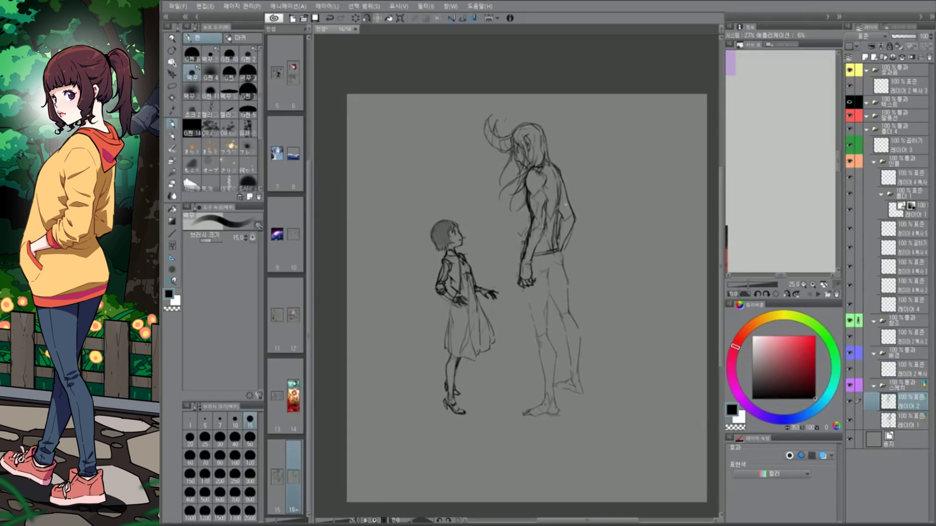
pyautogui.press('h')
pyautogui.press('k')
pyautogui.press('h')
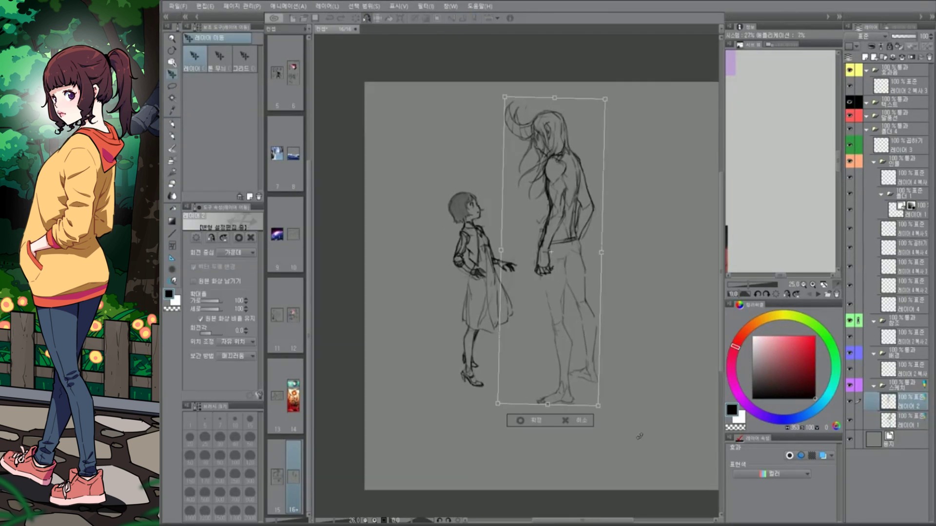
pyautogui.moveTo(569, 299); pyautogui.dragTo(568, 282)
# Draw the tall figure's belt, trouser legs and ankle cuffs with darker strokes over the rough legs
pyautogui.press('p')
pyautogui.scroll(1, 583, 392)
pyautogui.moveTo(551, 236); pyautogui.dragTo(543, 244)
pyautogui.moveTo(518, 278); pyautogui.dragTo(533, 350)
pyautogui.hotkey('ctrl', 'z')
pyautogui.moveTo(540, 265); pyautogui.dragTo(555, 388)
pyautogui.moveTo(532, 349); pyautogui.dragTo(541, 422)
pyautogui.moveTo(535, 413); pyautogui.dragTo(550, 418)
pyautogui.moveTo(524, 280); pyautogui.dragTo(526, 298)
pyautogui.moveTo(581, 379); pyautogui.dragTo(566, 397)
pyautogui.moveTo(581, 283)
pyautogui.mouseDown()
pyautogui.moveTo(568, 334)
pyautogui.moveTo(570, 393)
pyautogui.mouseUp()
pyautogui.moveTo(516, 243); pyautogui.dragTo(509, 341)
pyautogui.scroll(-2, 517, 341)
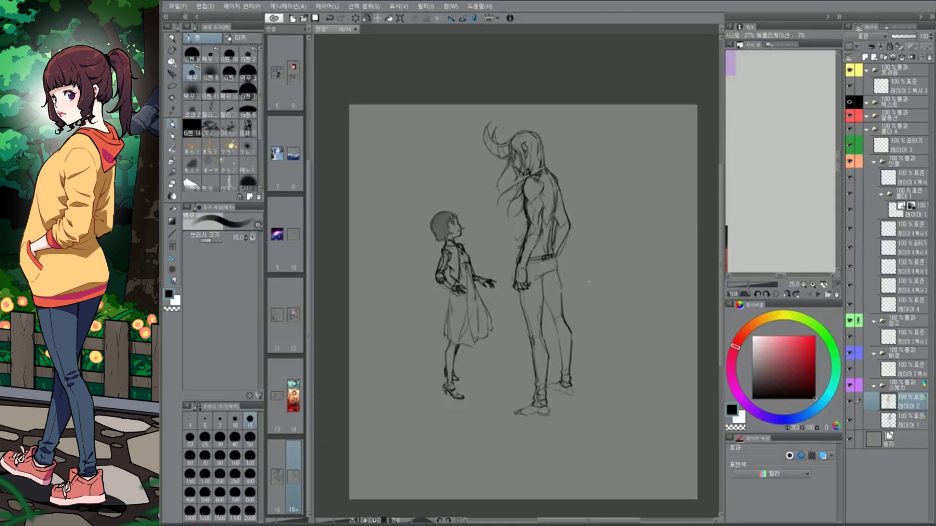
# Outline the tall figure's feet and shift both figures slightly right and down on the canvas
pyautogui.scroll(2, 559, 390)
pyautogui.moveTo(560, 519); pyautogui.dragTo(559, 390)
pyautogui.moveTo(508, 412); pyautogui.dragTo(548, 415)
pyautogui.moveTo(526, 404); pyautogui.dragTo(535, 395)
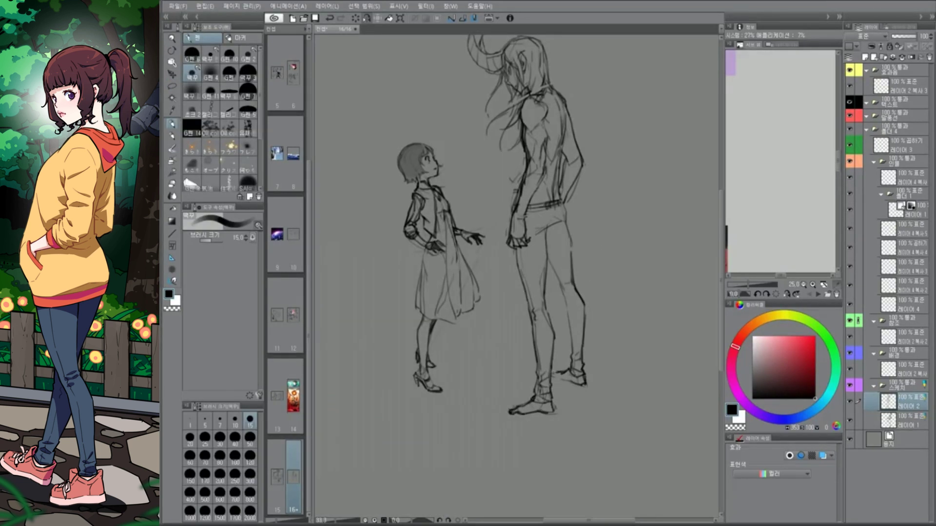
pyautogui.press('k')
pyautogui.scroll(-3, 578, 360)
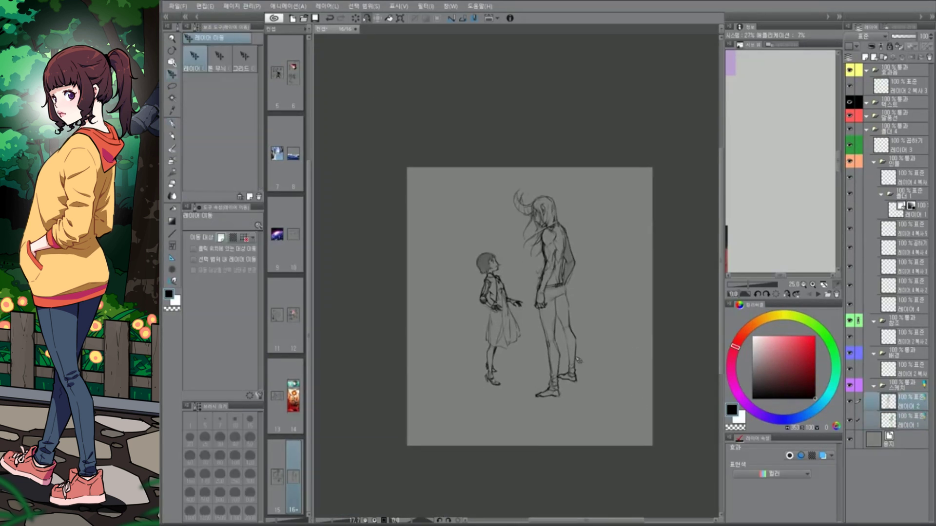
# Add a new layer above the figures, try faint perspective floor lines on it and save the file
pyautogui.press('p')
pyautogui.scroll(1, 578, 360)
pyautogui.hotkey('ctrl', 'shift', 'n')
pyautogui.scroll(1, 572, 283)
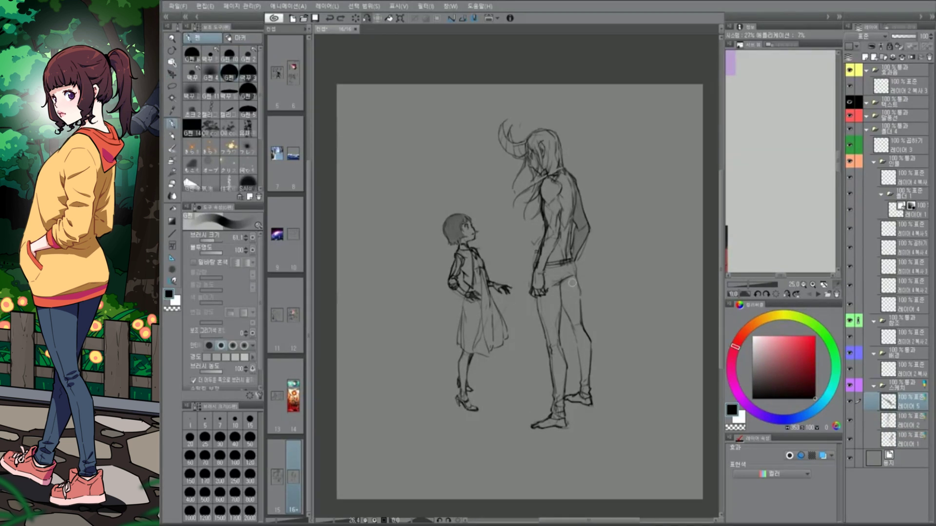
pyautogui.scroll(-2, 572, 293)
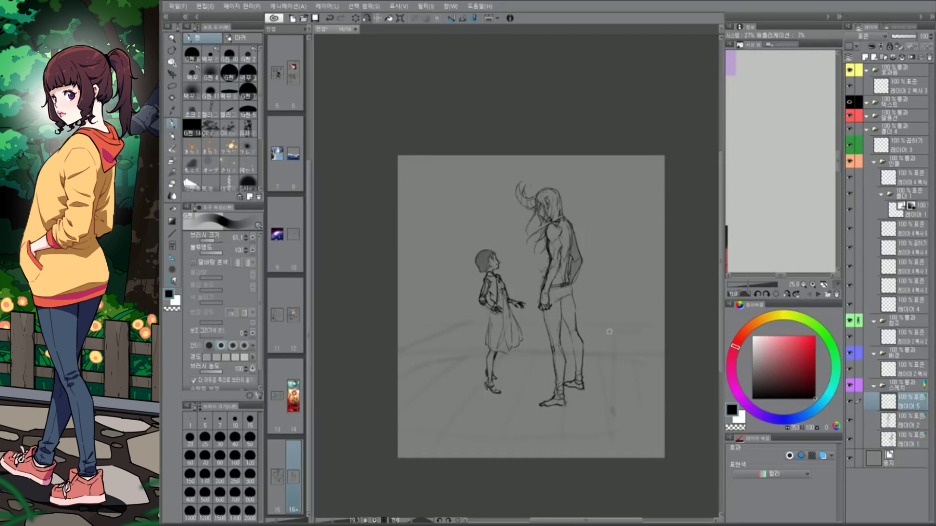
pyautogui.hotkey('ctrl', 's')
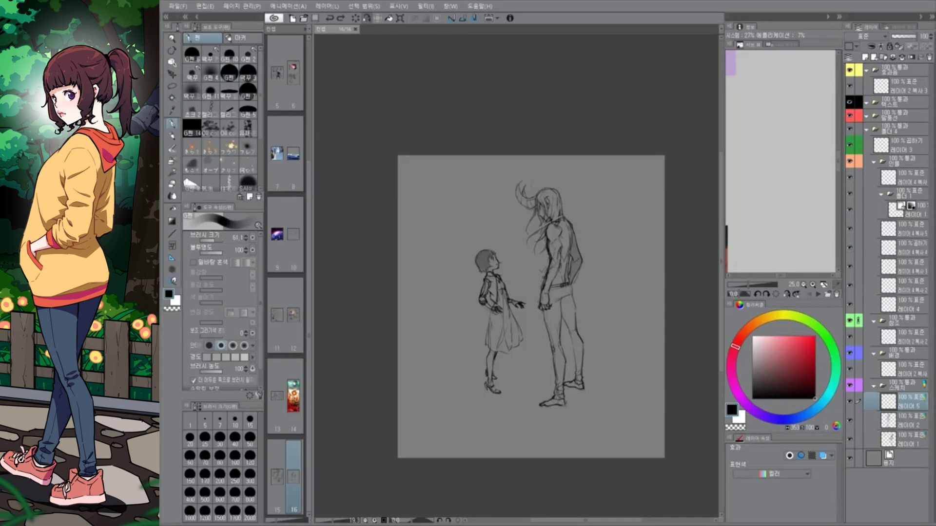
# Sketch faint tilted perspective lines across the floor and background, and rotate the tall figure by -1.0 degree
pyautogui.moveTo(419, 310); pyautogui.dragTo(598, 265)
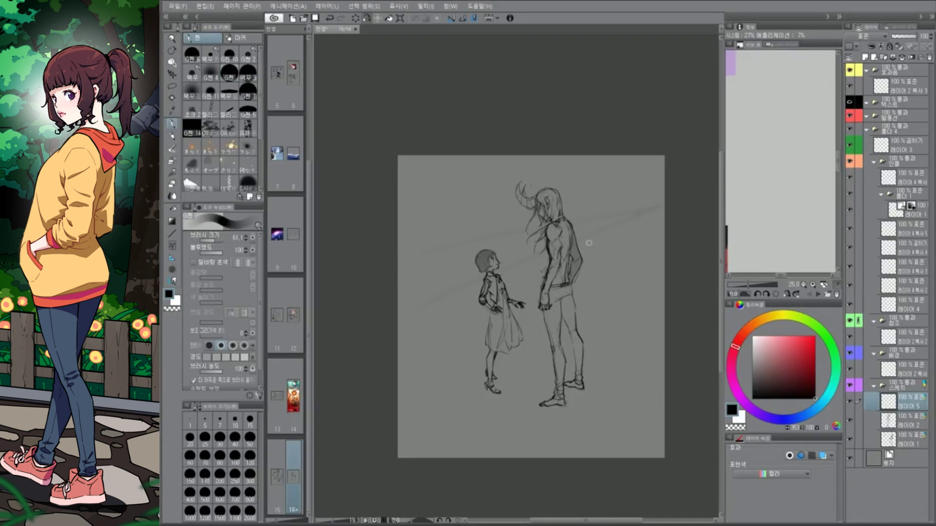
pyautogui.moveTo(501, 223); pyautogui.dragTo(503, 241)
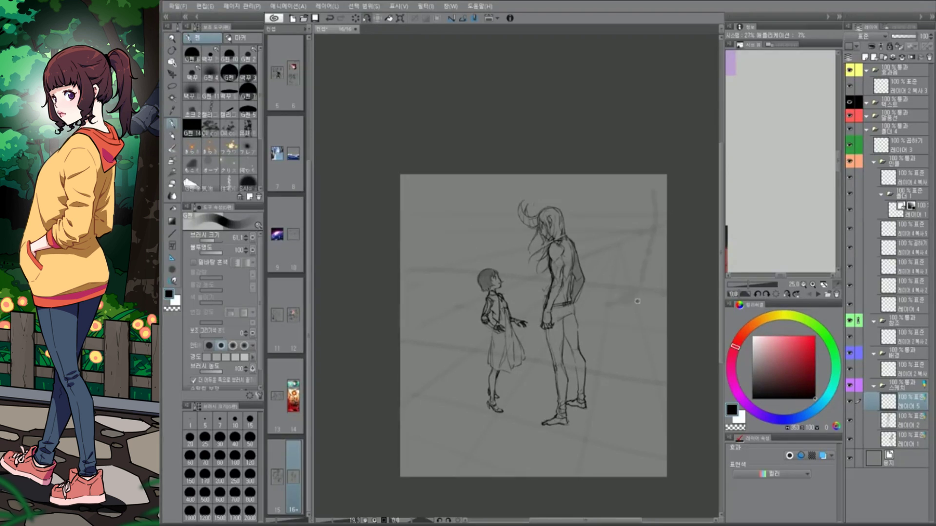
pyautogui.hotkey('ctrl', 'z')
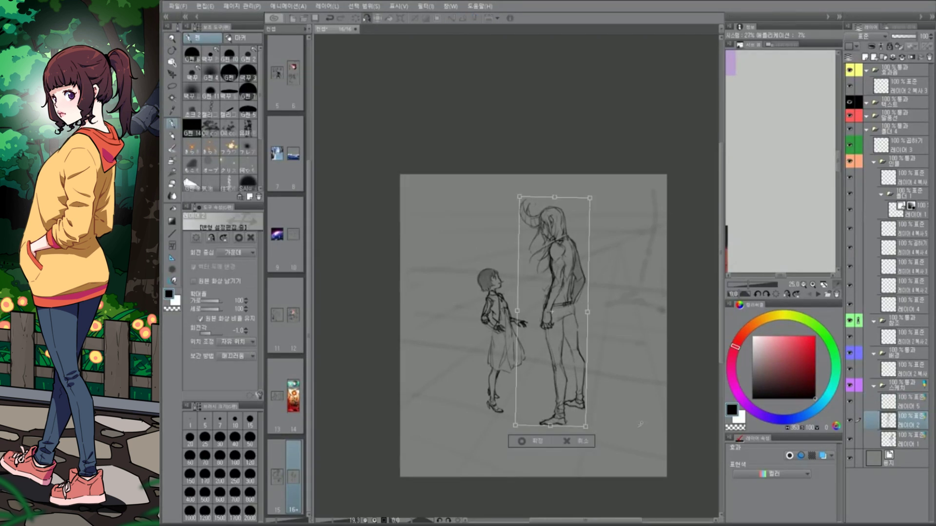
# Draw darker perspective strokes along the floor edges around the two figures
pyautogui.moveTo(658, 334); pyautogui.dragTo(597, 336)
pyautogui.moveTo(468, 439); pyautogui.dragTo(404, 458)
pyautogui.moveTo(558, 475); pyautogui.dragTo(478, 461)
pyautogui.moveTo(633, 338); pyautogui.dragTo(644, 458)
pyautogui.moveTo(400, 371); pyautogui.dragTo(459, 329)
pyautogui.press('b')
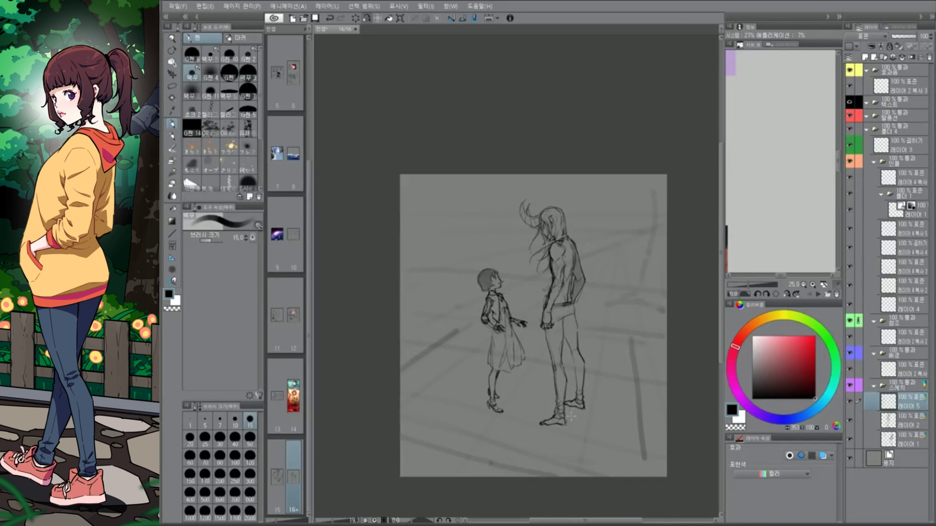
# Create a perspective ruler from the rough guide strokes and draw straight lines snapped to it
pyautogui.press('u')
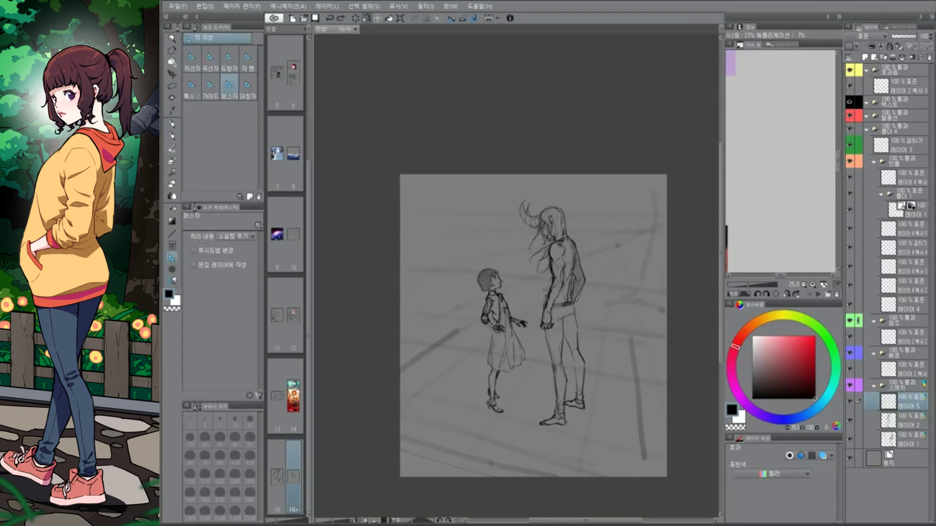
pyautogui.moveTo(439, 288); pyautogui.dragTo(595, 278)
pyautogui.moveTo(557, 335); pyautogui.dragTo(644, 351)
pyautogui.moveTo(600, 328); pyautogui.dragTo(601, 460)
pyautogui.moveTo(500, 461); pyautogui.dragTo(371, 413)
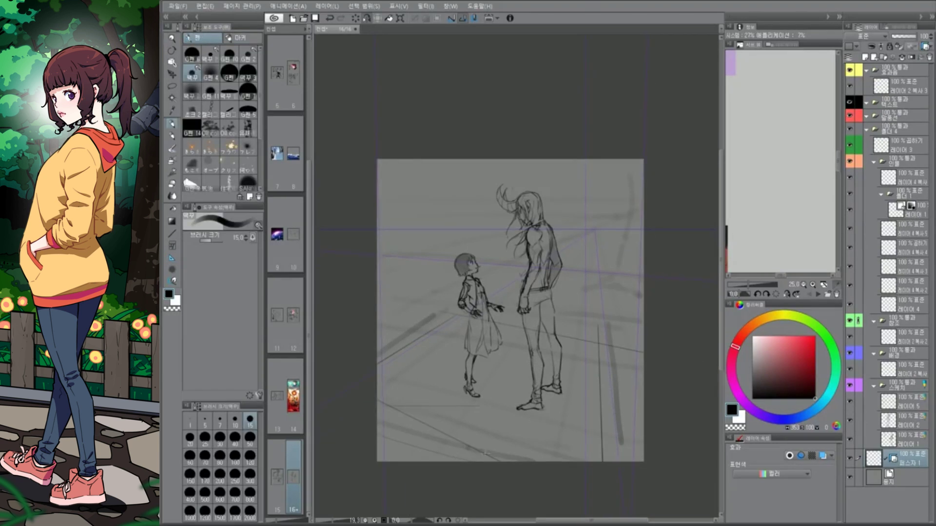
# Try more snapped perspective lines on the ruler layer and erase them
pyautogui.moveTo(488, 294); pyautogui.dragTo(528, 269)
pyautogui.moveTo(599, 276); pyautogui.dragTo(599, 311)
pyautogui.moveTo(578, 256); pyautogui.dragTo(585, 261)
pyautogui.moveTo(553, 293)
pyautogui.mouseDown()
pyautogui.moveTo(569, 294)
pyautogui.moveTo(600, 160)
pyautogui.mouseUp()
pyautogui.moveTo(611, 300); pyautogui.dragTo(632, 300)
pyautogui.hotkey('ctrl', 'z')
pyautogui.moveTo(377, 271)
pyautogui.mouseDown()
pyautogui.moveTo(508, 285)
pyautogui.moveTo(397, 344)
pyautogui.mouseUp()
pyautogui.moveTo(459, 373); pyautogui.dragTo(405, 433)
pyautogui.press('e')
pyautogui.moveTo(435, 340); pyautogui.dragTo(614, 390)
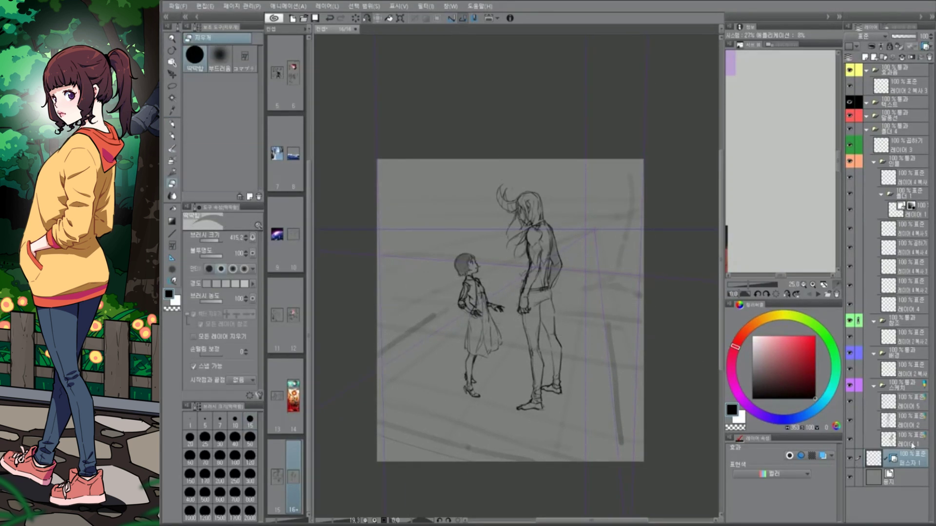
# Draw dark red ruler-snapped perspective lines for the floor and the vertical edges on the background sketch layer
pyautogui.click(904, 401)
pyautogui.press('p')
pyautogui.click(815, 381)
pyautogui.moveTo(398, 444); pyautogui.dragTo(519, 303)
pyautogui.moveTo(495, 341); pyautogui.dragTo(496, 160)
pyautogui.moveTo(386, 426); pyautogui.dragTo(450, 462)
pyautogui.moveTo(382, 403); pyautogui.dragTo(532, 497)
pyautogui.moveTo(378, 309); pyautogui.dragTo(490, 328)
pyautogui.moveTo(594, 318); pyautogui.dragTo(593, 460)
# Tilt the tall figure and the girl slightly to fit the perspective lines
pyautogui.hotkey('ctrl', 't')
pyautogui.moveTo(560, 293); pyautogui.dragTo(589, 297)
pyautogui.press('Return')
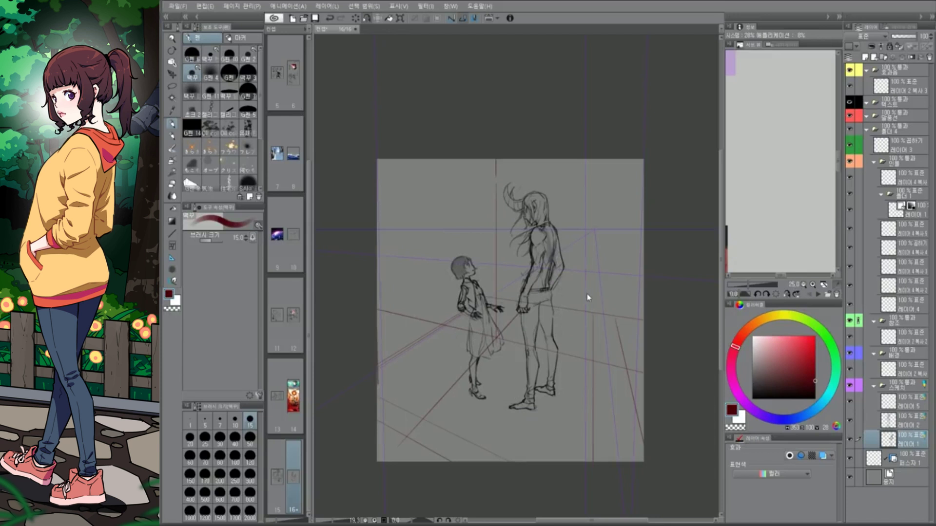
# Draw dark red slanted edge lines at both sides and the stepped platform beside the girl, following the perspective ruler
pyautogui.keyDown('ctrl'); pyautogui.click(588, 298); pyautogui.keyUp('ctrl')
pyautogui.hotkey('alt', ']')
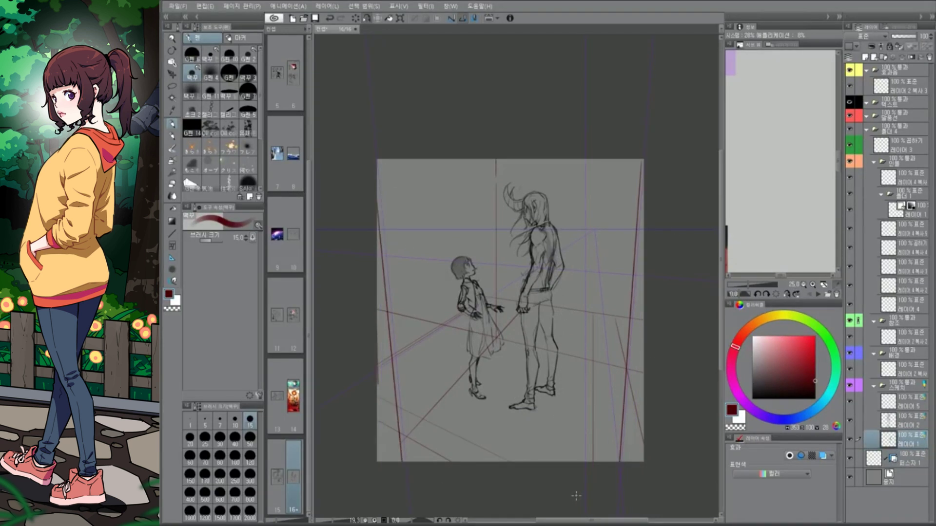
pyautogui.moveTo(467, 344); pyautogui.dragTo(370, 372)
pyautogui.moveTo(434, 322); pyautogui.dragTo(434, 289)
pyautogui.moveTo(443, 313)
pyautogui.mouseDown()
pyautogui.moveTo(442, 295)
pyautogui.moveTo(484, 264)
pyautogui.mouseUp()
pyautogui.moveTo(482, 280); pyautogui.dragTo(483, 228)
pyautogui.moveTo(493, 283); pyautogui.dragTo(506, 200)
pyautogui.moveTo(514, 260); pyautogui.dragTo(514, 210)
pyautogui.moveTo(461, 361); pyautogui.dragTo(408, 394)
pyautogui.moveTo(467, 327)
pyautogui.mouseDown()
pyautogui.moveTo(378, 370)
pyautogui.moveTo(378, 362)
pyautogui.mouseUp()
pyautogui.moveTo(439, 294); pyautogui.dragTo(456, 324)
pyautogui.moveTo(454, 283); pyautogui.dragTo(375, 279)
pyautogui.moveTo(426, 290); pyautogui.dragTo(402, 296)
# Draw the background wall's vertical posts, upper and middle rails, and a long floor line behind the tall figure
pyautogui.moveTo(465, 180); pyautogui.dragTo(465, 251)
pyautogui.moveTo(490, 195); pyautogui.dragTo(492, 298)
pyautogui.moveTo(464, 177); pyautogui.dragTo(417, 181)
pyautogui.moveTo(434, 185)
pyautogui.mouseDown()
pyautogui.moveTo(434, 273)
pyautogui.moveTo(377, 185)
pyautogui.mouseUp()
pyautogui.moveTo(377, 185)
pyautogui.mouseDown()
pyautogui.moveTo(413, 193)
pyautogui.moveTo(397, 271)
pyautogui.mouseUp()
pyautogui.moveTo(491, 225); pyautogui.dragTo(382, 225)
pyautogui.moveTo(502, 293); pyautogui.dragTo(631, 311)
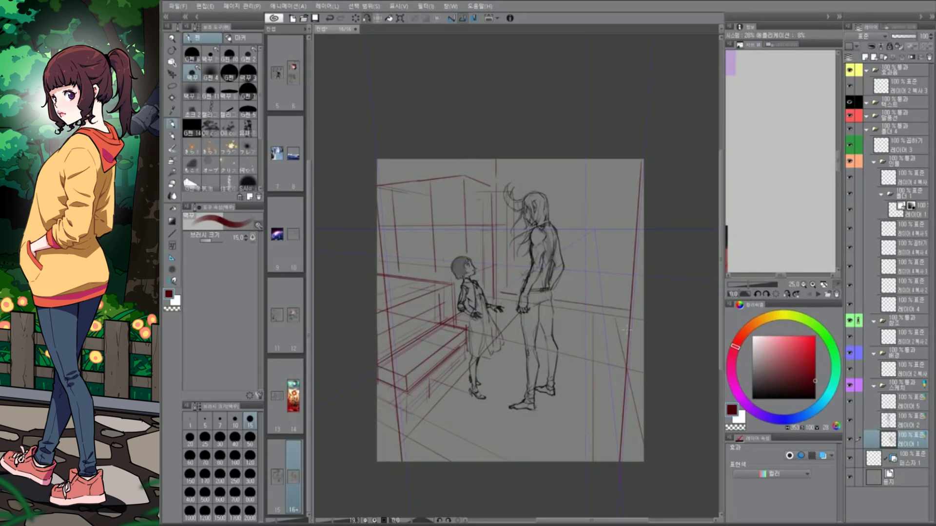
# Sketch a freehand bent tree trunk along the picture's right edge and undergrowth beside the tall figure on layer 5
pyautogui.click(906, 420)
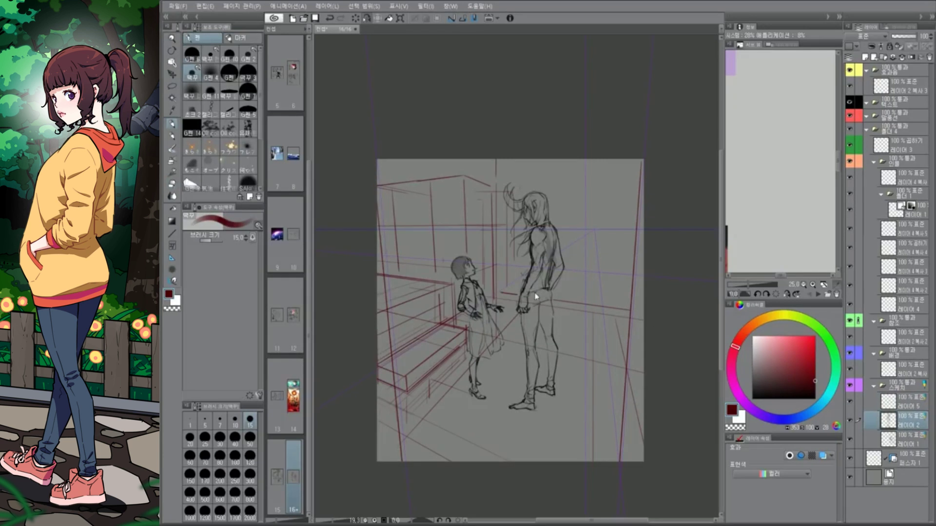
pyautogui.click(907, 407)
pyautogui.moveTo(563, 271); pyautogui.dragTo(630, 277)
pyautogui.moveTo(632, 338); pyautogui.dragTo(622, 460)
pyautogui.moveTo(589, 159); pyautogui.dragTo(631, 338)
pyautogui.moveTo(612, 159); pyautogui.dragTo(643, 190)
pyautogui.moveTo(602, 240); pyautogui.dragTo(602, 263)
pyautogui.moveTo(609, 266)
pyautogui.mouseDown()
pyautogui.moveTo(590, 295)
pyautogui.moveTo(604, 308)
pyautogui.mouseUp()
pyautogui.moveTo(593, 281); pyautogui.dragTo(575, 288)
# Sketch more freehand tree trunks behind the tall figure and a curved trunk along the picture's left edge
pyautogui.moveTo(604, 183); pyautogui.dragTo(600, 260)
pyautogui.moveTo(526, 161); pyautogui.dragTo(525, 194)
pyautogui.moveTo(513, 160); pyautogui.dragTo(511, 190)
pyautogui.moveTo(570, 160)
pyautogui.mouseDown()
pyautogui.moveTo(558, 258)
pyautogui.moveTo(574, 229)
pyautogui.mouseUp()
pyautogui.moveTo(577, 166); pyautogui.dragTo(574, 226)
pyautogui.moveTo(422, 440); pyautogui.dragTo(432, 453)
pyautogui.moveTo(409, 172); pyautogui.dragTo(390, 307)
pyautogui.moveTo(455, 297); pyautogui.dragTo(400, 319)
pyautogui.moveTo(428, 295)
pyautogui.mouseDown()
pyautogui.moveTo(453, 292)
pyautogui.moveTo(444, 295)
pyautogui.mouseUp()
pyautogui.hotkey('ctrl', 'z')
pyautogui.hotkey('ctrl', 'z')
pyautogui.moveTo(428, 209)
pyautogui.mouseDown()
pyautogui.moveTo(429, 302)
pyautogui.moveTo(441, 298)
pyautogui.mouseUp()
pyautogui.moveTo(418, 215); pyautogui.dragTo(419, 298)
pyautogui.moveTo(414, 210); pyautogui.dragTo(436, 210)
pyautogui.hotkey('ctrl', 'z')
pyautogui.hotkey('ctrl', 'z')
pyautogui.hotkey('ctrl', 'z')
pyautogui.hotkey('ctrl', 'z')
# Sketch a tall twisted trunk rising from the stepped platform behind the girl, ending in a flared base
pyautogui.moveTo(424, 276); pyautogui.dragTo(422, 291)
pyautogui.moveTo(444, 256); pyautogui.dragTo(442, 299)
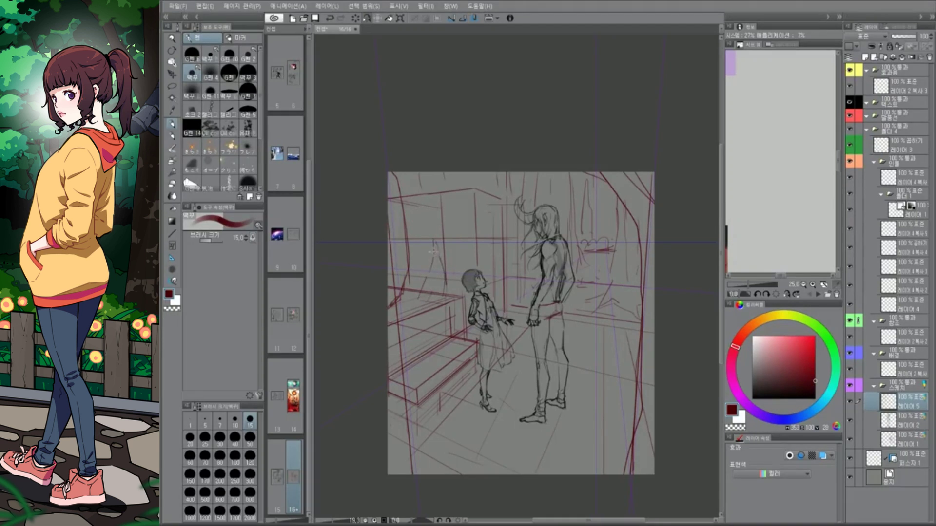
pyautogui.moveTo(430, 237)
pyautogui.mouseDown()
pyautogui.moveTo(428, 176)
pyautogui.moveTo(436, 174)
pyautogui.mouseUp()
pyautogui.moveTo(437, 251); pyautogui.dragTo(434, 176)
pyautogui.hotkey('ctrl', 'z')
pyautogui.moveTo(422, 227)
pyautogui.mouseDown()
pyautogui.moveTo(441, 172)
pyautogui.moveTo(431, 173)
pyautogui.moveTo(426, 268)
pyautogui.mouseUp()
pyautogui.moveTo(443, 235)
pyautogui.mouseDown()
pyautogui.moveTo(417, 297)
pyautogui.moveTo(444, 298)
pyautogui.mouseUp()
pyautogui.moveTo(413, 307); pyautogui.dragTo(449, 293)
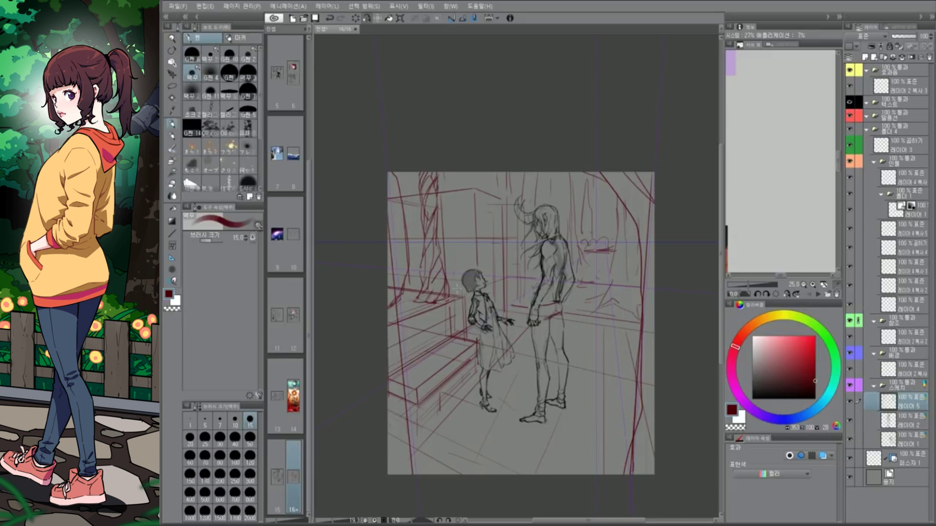
# Add loose details: curved shapes over the steps, small ovals on the floor, a band on the twisted trunk and wall panel lines
pyautogui.moveTo(411, 375)
pyautogui.mouseDown()
pyautogui.moveTo(411, 455)
pyautogui.moveTo(444, 453)
pyautogui.mouseUp()
pyautogui.moveTo(602, 341); pyautogui.dragTo(602, 355)
pyautogui.moveTo(409, 207); pyautogui.dragTo(414, 195)
pyautogui.moveTo(431, 198); pyautogui.dragTo(448, 198)
pyautogui.moveTo(420, 399)
pyautogui.mouseDown()
pyautogui.moveTo(477, 348)
pyautogui.moveTo(455, 353)
pyautogui.mouseUp()
pyautogui.moveTo(390, 363); pyautogui.dragTo(449, 308)
pyautogui.moveTo(480, 208)
pyautogui.mouseDown()
pyautogui.moveTo(479, 237)
pyautogui.moveTo(497, 234)
pyautogui.mouseUp()
pyautogui.moveTo(443, 237); pyautogui.dragTo(468, 200)
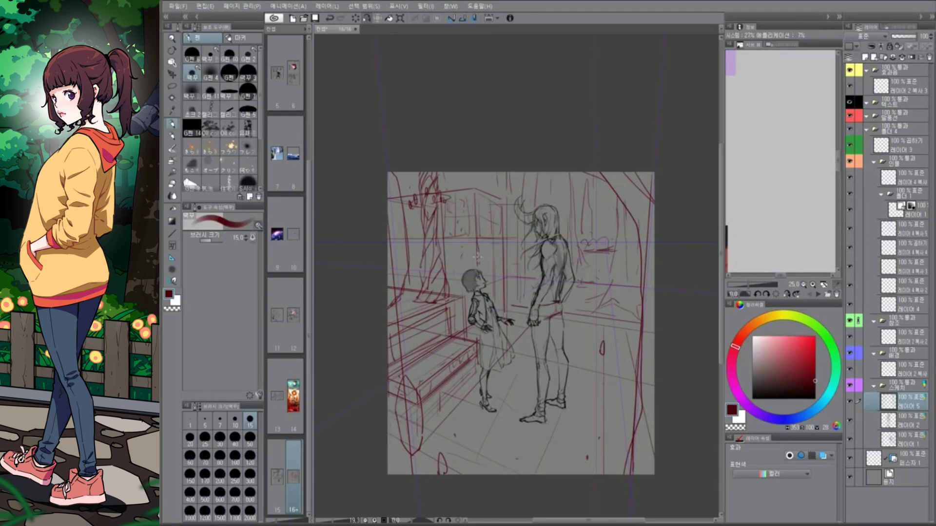
# Delete sketch layer 2 and reduce the brush size to 10
pyautogui.click(902, 422)
pyautogui.press('Delete')
pyautogui.press('[')
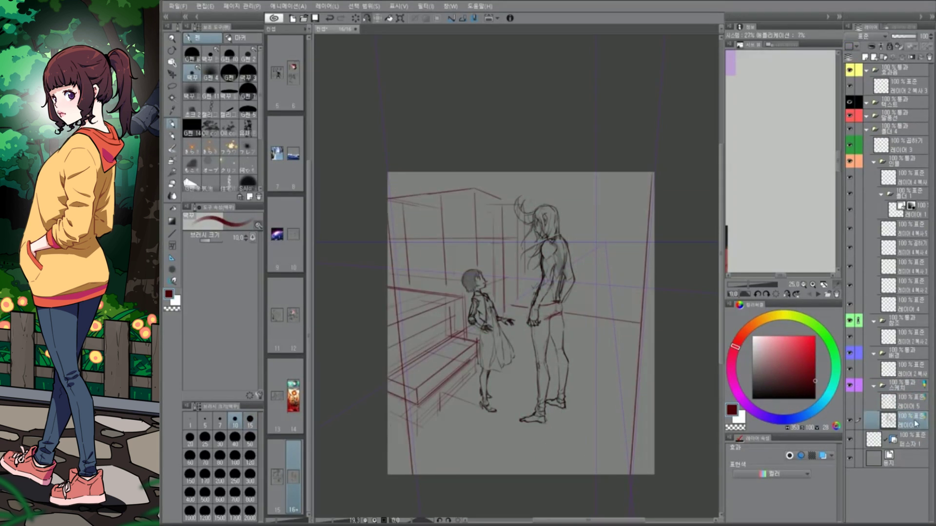
# Check the composition of both figures and the background by mirroring the canvas view
pyautogui.scroll(3, 539, 161)
pyautogui.scroll(-3, 539, 161)
pyautogui.press('h')
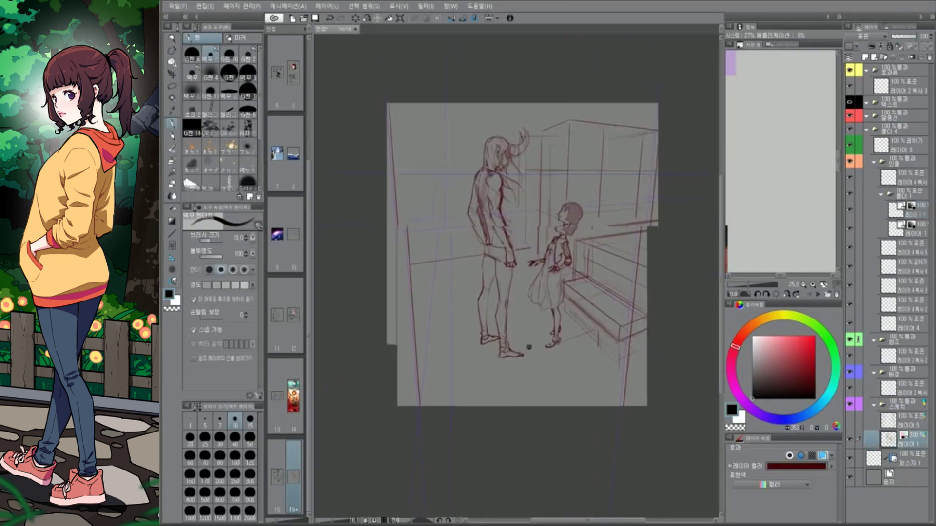
pyautogui.press('h')
pyautogui.scroll(2, 529, 347)
pyautogui.press('h')
pyautogui.press('h')
pyautogui.scroll(-3, 565, 424)
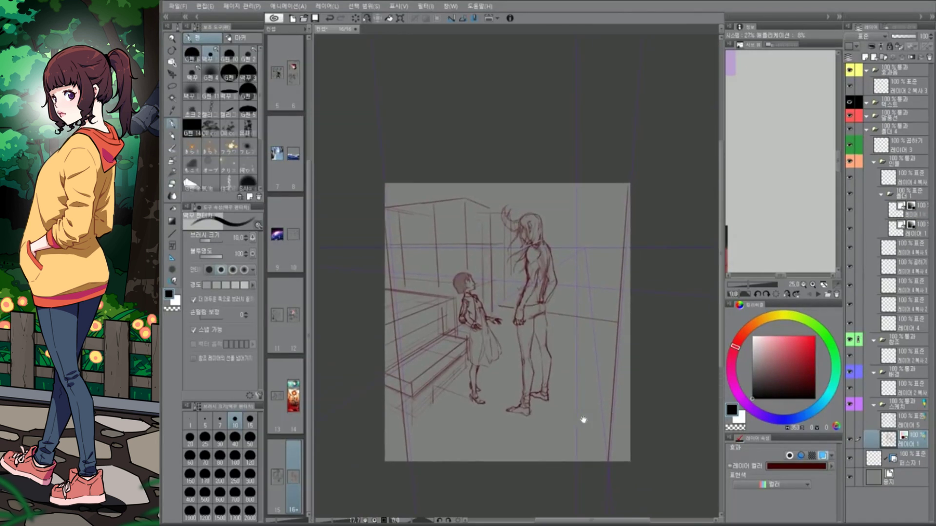
# Ink the tall figure's face profile, ear and curved horn with ridges in black over the faded sketch
pyautogui.scroll(5, 460, 200)
pyautogui.scroll(-1, 460, 201)
pyautogui.moveTo(441, 188)
pyautogui.mouseDown()
pyautogui.moveTo(440, 221)
pyautogui.moveTo(476, 168)
pyautogui.moveTo(487, 187)
pyautogui.moveTo(479, 131)
pyautogui.mouseUp()
pyautogui.moveTo(445, 183)
pyautogui.mouseDown()
pyautogui.moveTo(527, 234)
pyautogui.moveTo(541, 331)
pyautogui.mouseUp()
pyautogui.moveTo(546, 253)
pyautogui.mouseDown()
pyautogui.moveTo(578, 240)
pyautogui.moveTo(523, 248)
pyautogui.mouseUp()
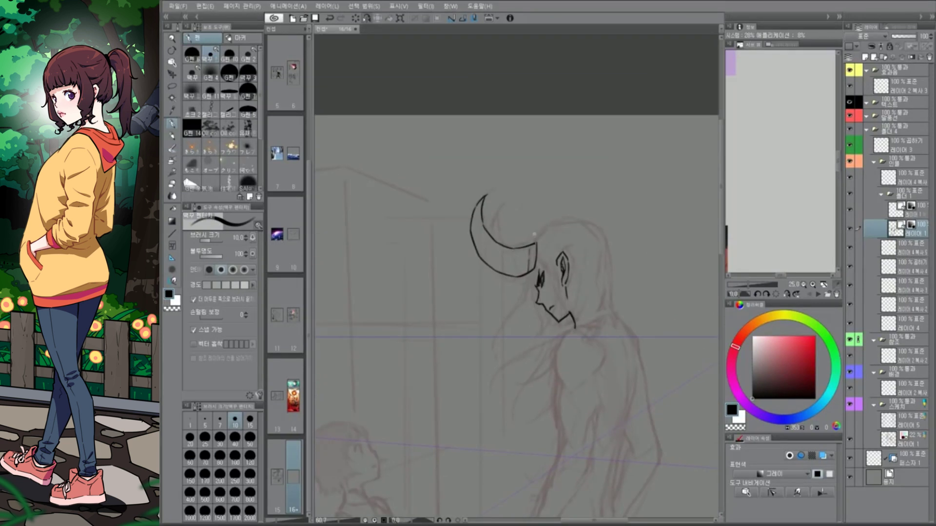
pyautogui.hotkey('ctrl', 'z')
pyautogui.moveTo(532, 247)
pyautogui.mouseDown()
pyautogui.moveTo(529, 272)
pyautogui.moveTo(518, 274)
pyautogui.mouseUp()
pyautogui.hotkey('ctrl', 'z')
pyautogui.hotkey('ctrl', 'z')
pyautogui.hotkey('ctrl', 'z')
pyautogui.moveTo(541, 211); pyautogui.dragTo(453, 166)
# Ink long wavy hair locks hanging from beneath the horn and past the tall figure's face
pyautogui.moveTo(447, 241)
pyautogui.mouseDown()
pyautogui.moveTo(422, 317)
pyautogui.moveTo(429, 305)
pyautogui.moveTo(432, 342)
pyautogui.mouseUp()
pyautogui.hotkey('ctrl', 'z')
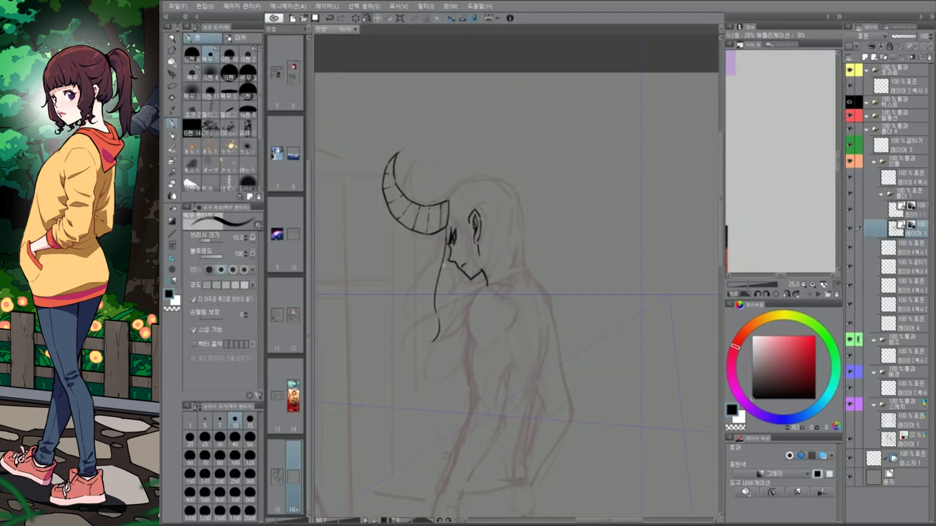
pyautogui.moveTo(441, 236); pyautogui.dragTo(435, 321)
pyautogui.moveTo(438, 231)
pyautogui.mouseDown()
pyautogui.moveTo(404, 325)
pyautogui.moveTo(417, 285)
pyautogui.moveTo(434, 288)
pyautogui.mouseUp()
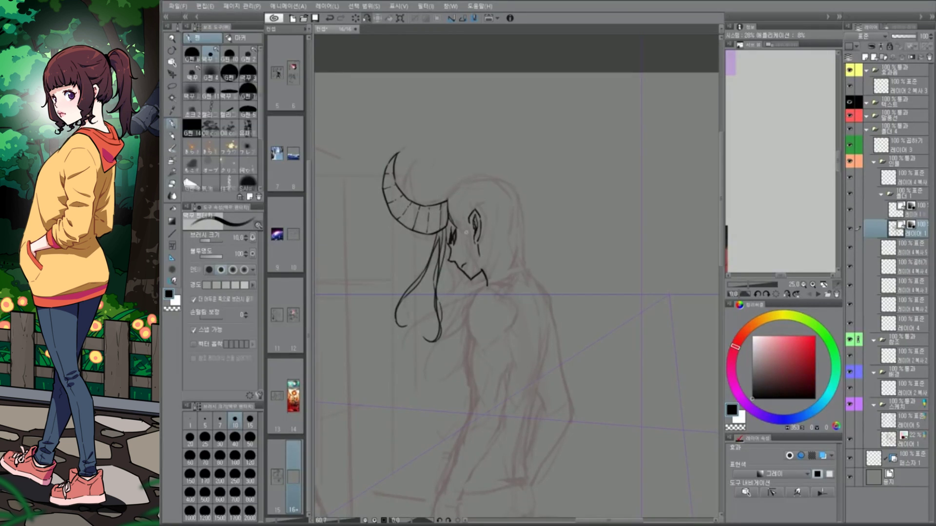
pyautogui.moveTo(464, 197)
pyautogui.mouseDown()
pyautogui.moveTo(451, 238)
pyautogui.moveTo(465, 297)
pyautogui.mouseUp()
pyautogui.moveTo(471, 239); pyautogui.dragTo(449, 350)
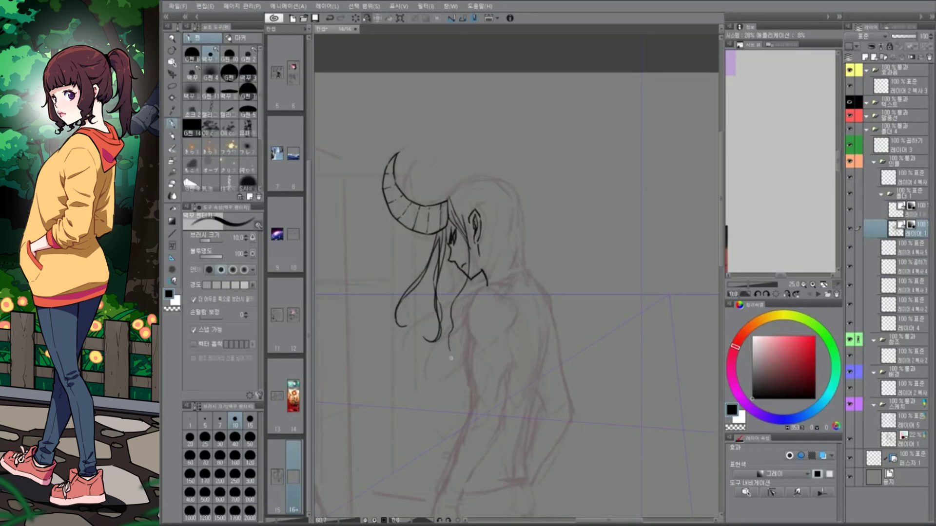
pyautogui.moveTo(474, 203); pyautogui.dragTo(467, 306)
pyautogui.hotkey('ctrl', 'z')
pyautogui.moveTo(479, 254); pyautogui.dragTo(444, 336)
# Ink the tall figure's crown outline, the back edge of the hair and the start of the shoulder
pyautogui.moveTo(457, 203)
pyautogui.mouseDown()
pyautogui.moveTo(579, 291)
pyautogui.moveTo(510, 211)
pyautogui.moveTo(533, 240)
pyautogui.moveTo(528, 278)
pyautogui.mouseUp()
pyautogui.hotkey('ctrl', '@')
pyautogui.moveTo(468, 329); pyautogui.dragTo(515, 289)
pyautogui.moveTo(520, 246)
pyautogui.mouseDown()
pyautogui.moveTo(518, 277)
pyautogui.moveTo(501, 300)
pyautogui.mouseUp()
pyautogui.press('e')
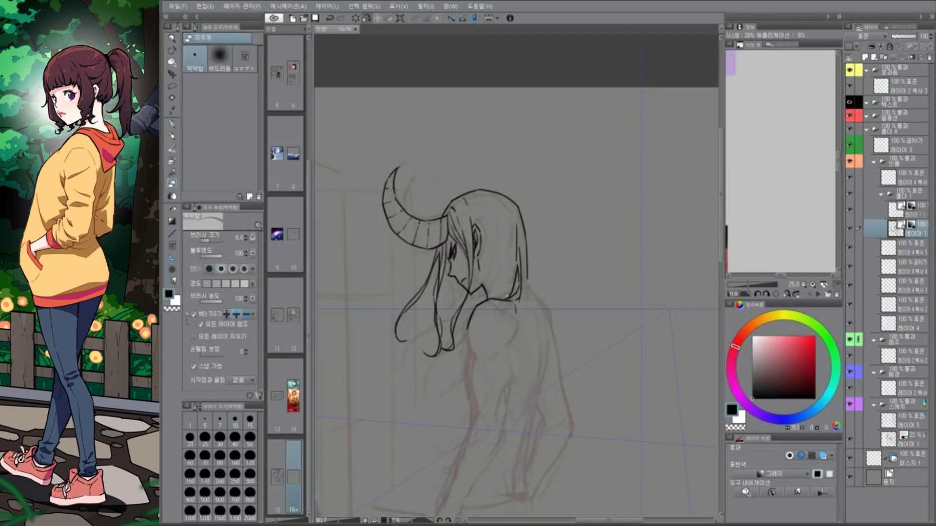
# Ink additional hair strands around the ear and a long lock curling over the tall figure's chest
pyautogui.press('p')
pyautogui.moveTo(490, 207); pyautogui.dragTo(486, 248)
pyautogui.moveTo(487, 263); pyautogui.dragTo(459, 355)
pyautogui.moveTo(460, 353); pyautogui.dragTo(431, 370)
pyautogui.moveTo(485, 241); pyautogui.dragTo(480, 280)
pyautogui.moveTo(485, 216); pyautogui.dragTo(480, 263)
pyautogui.moveTo(509, 216); pyautogui.dragTo(480, 302)
pyautogui.hotkey('ctrl', 'z')
# Fill the back of the tall figure's hair with long strands and thicken the loose locks in front
pyautogui.moveTo(509, 212); pyautogui.dragTo(503, 299)
pyautogui.moveTo(502, 244); pyautogui.dragTo(491, 293)
pyautogui.press('e')
pyautogui.press('p')
pyautogui.moveTo(526, 262)
pyautogui.mouseDown()
pyautogui.moveTo(526, 278)
pyautogui.moveTo(507, 284)
pyautogui.mouseUp()
pyautogui.moveTo(480, 317); pyautogui.dragTo(422, 337)
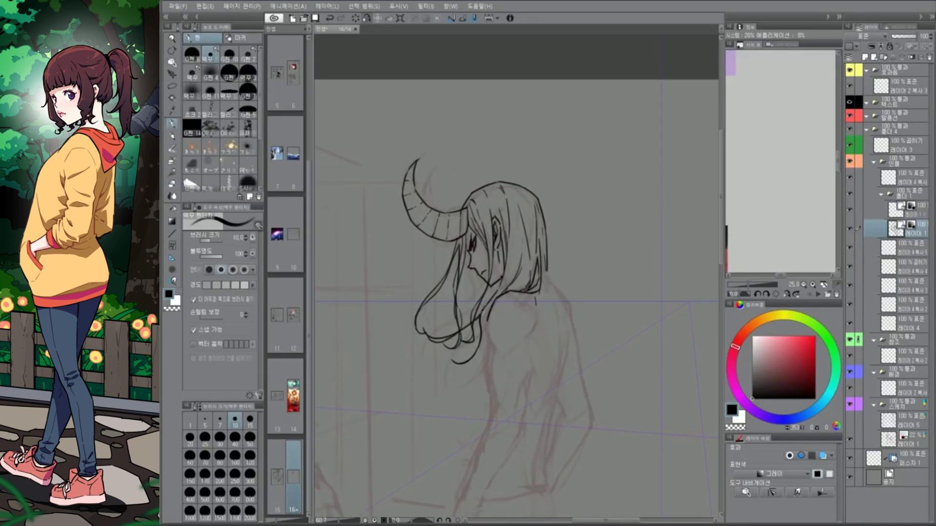
pyautogui.press('h')
pyautogui.press('h')
pyautogui.scroll(-1, 516, 273)
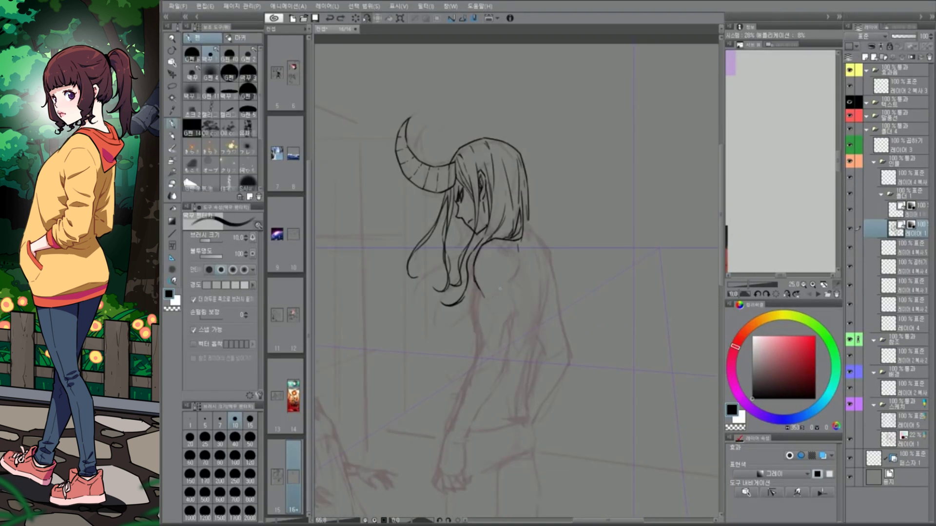
# Ink the tall figure's near shoulder and upper arm with muscle lines down to the elbow
pyautogui.moveTo(554, 312); pyautogui.dragTo(568, 250)
pyautogui.moveTo(492, 162); pyautogui.dragTo(496, 169)
pyautogui.moveTo(489, 226); pyautogui.dragTo(495, 285)
pyautogui.moveTo(529, 232); pyautogui.dragTo(522, 293)
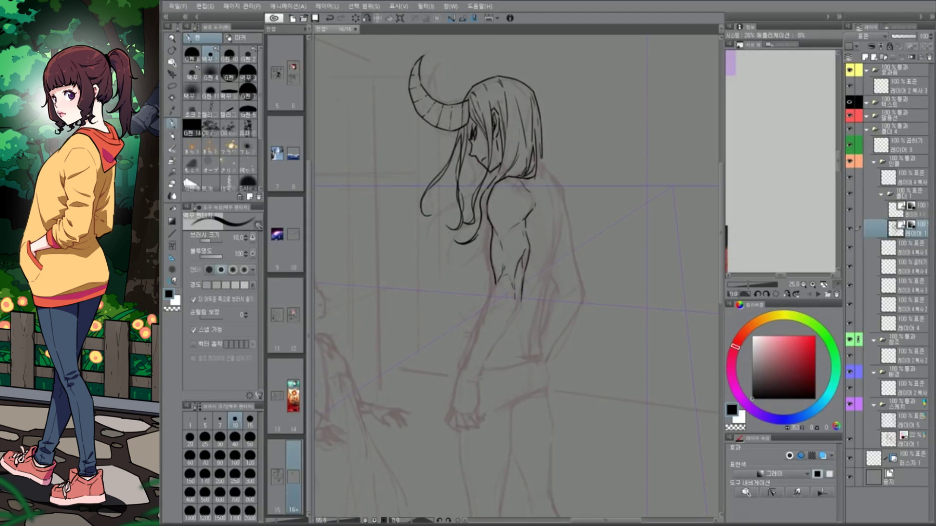
# Ink the tall figure's near forearm from the elbow to the wrist
pyautogui.moveTo(540, 244); pyautogui.dragTo(555, 219)
pyautogui.moveTo(486, 325); pyautogui.dragTo(474, 347)
pyautogui.press('h')
pyautogui.press('h')
pyautogui.moveTo(514, 276)
pyautogui.mouseDown()
pyautogui.moveTo(486, 323)
pyautogui.moveTo(466, 329)
pyautogui.moveTo(511, 385)
pyautogui.moveTo(487, 388)
pyautogui.mouseUp()
# Ink the tall figure's half-closed hand with its knuckles and curled fingers
pyautogui.moveTo(445, 327)
pyautogui.mouseDown()
pyautogui.moveTo(449, 342)
pyautogui.moveTo(437, 339)
pyautogui.mouseUp()
pyautogui.moveTo(439, 341); pyautogui.dragTo(466, 375)
pyautogui.moveTo(431, 333); pyautogui.dragTo(437, 350)
pyautogui.moveTo(480, 319); pyautogui.dragTo(511, 370)
pyautogui.moveTo(444, 316); pyautogui.dragTo(452, 335)
pyautogui.press('-')
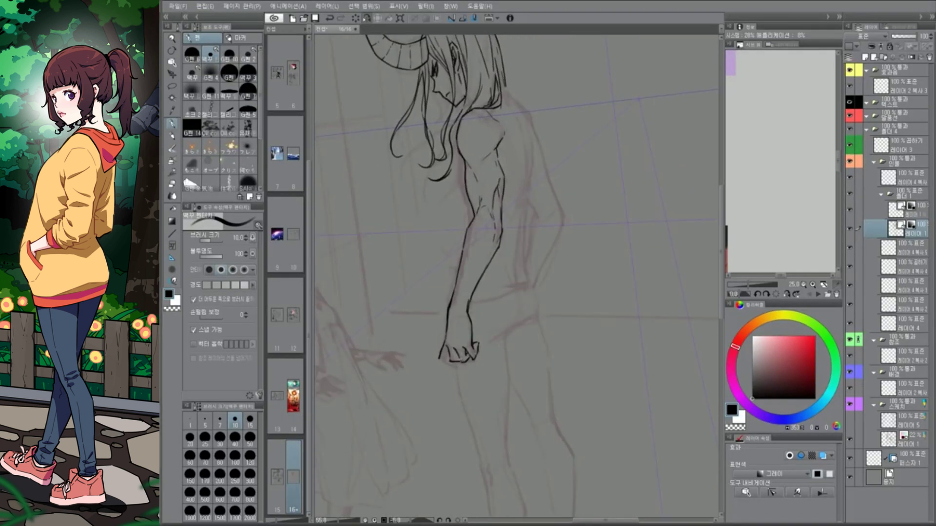
pyautogui.moveTo(585, 195)
pyautogui.mouseDown()
pyautogui.moveTo(546, 341)
pyautogui.moveTo(589, 205)
pyautogui.mouseUp()
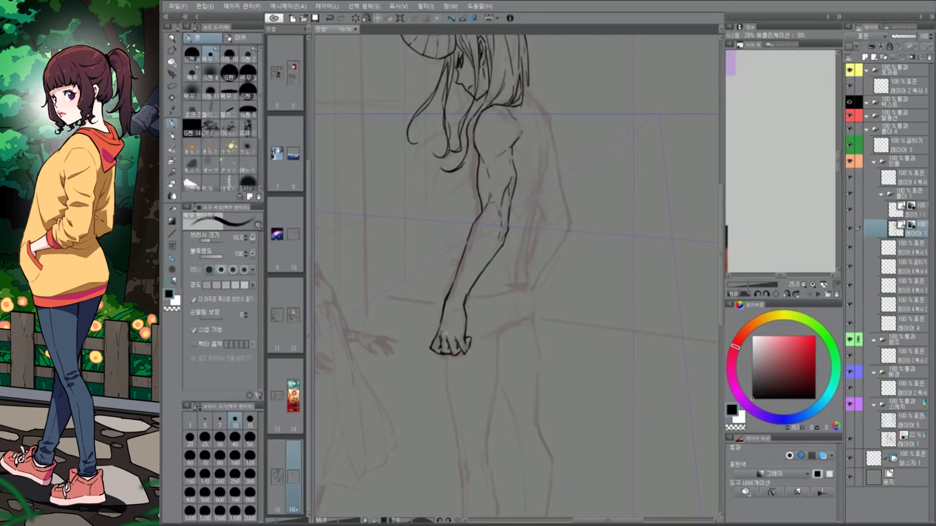
pyautogui.hotkey('ctrl', '-')
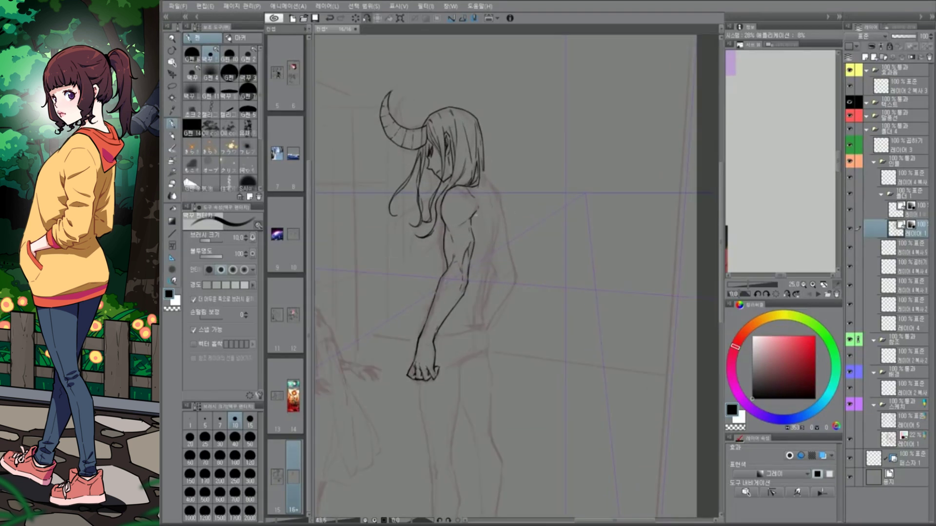
# Ink the tall figure's neck, back, chest edge and the far arm's outer contour behind the torso
pyautogui.moveTo(483, 138); pyautogui.dragTo(491, 178)
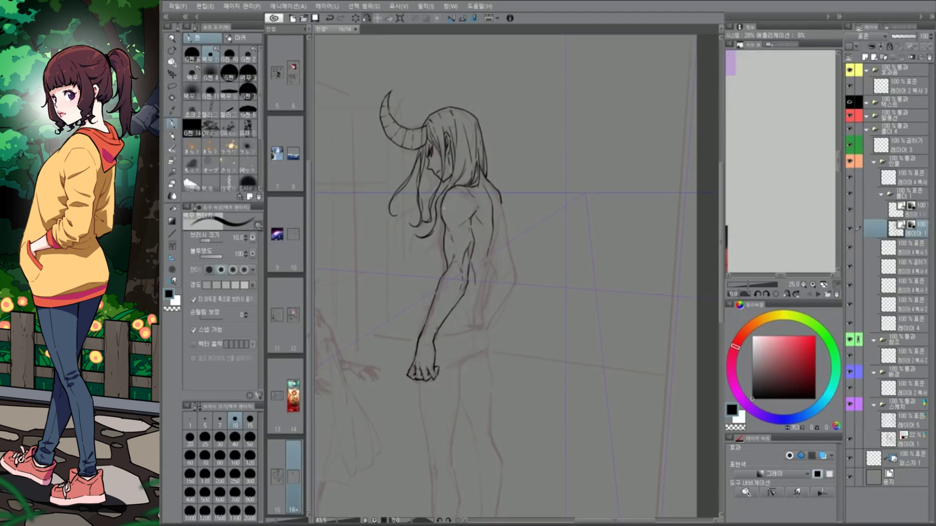
pyautogui.moveTo(440, 233); pyautogui.dragTo(445, 276)
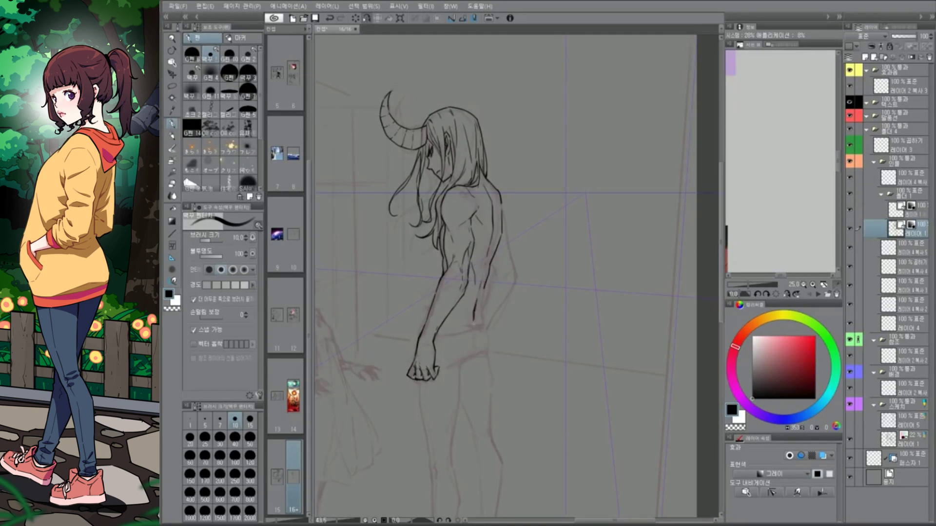
pyautogui.moveTo(485, 288); pyautogui.dragTo(480, 328)
pyautogui.moveTo(502, 205); pyautogui.dragTo(515, 273)
# Ink the trouser waistline, the hip curve and the lower back lines of the tall figure
pyautogui.scroll(-2, 495, 292)
pyautogui.moveTo(465, 313); pyautogui.dragTo(510, 304)
pyautogui.scroll(-3, 494, 312)
pyautogui.moveTo(487, 227); pyautogui.dragTo(491, 259)
pyautogui.scroll(2, 493, 244)
pyautogui.press('h')
pyautogui.press('h')
pyautogui.scroll(3, 472, 226)
pyautogui.press('e')
pyautogui.scroll(-4, 471, 225)
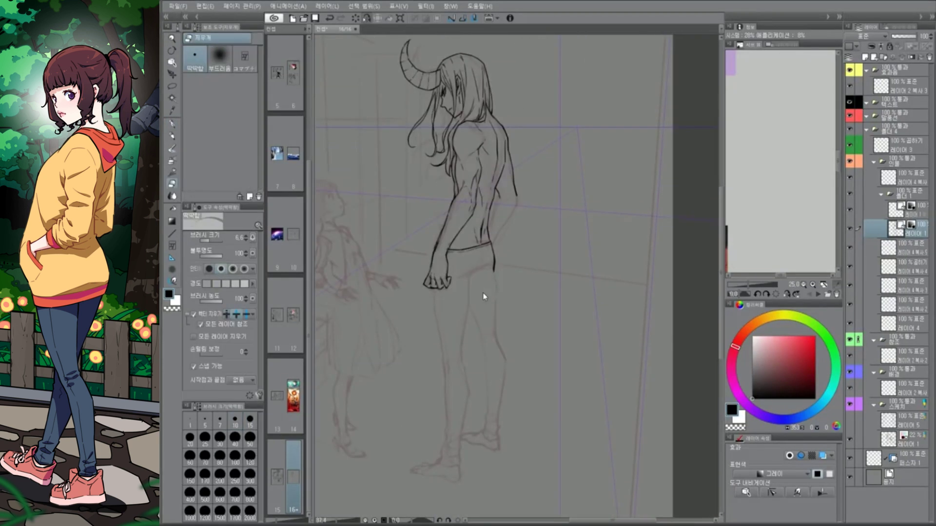
# Ink the tall figure's near trouser leg from the hip to the ankle hem, with folds at the knee
pyautogui.press('p')
pyautogui.scroll(2, 483, 292)
pyautogui.moveTo(445, 289); pyautogui.dragTo(496, 270)
pyautogui.scroll(-1, 482, 273)
pyautogui.scroll(1, 438, 244)
pyautogui.moveTo(420, 220); pyautogui.dragTo(432, 317)
pyautogui.moveTo(469, 199); pyautogui.dragTo(464, 341)
pyautogui.moveTo(468, 293); pyautogui.dragTo(474, 229)
pyautogui.moveTo(438, 288); pyautogui.dragTo(442, 347)
pyautogui.moveTo(470, 287); pyautogui.dragTo(458, 377)
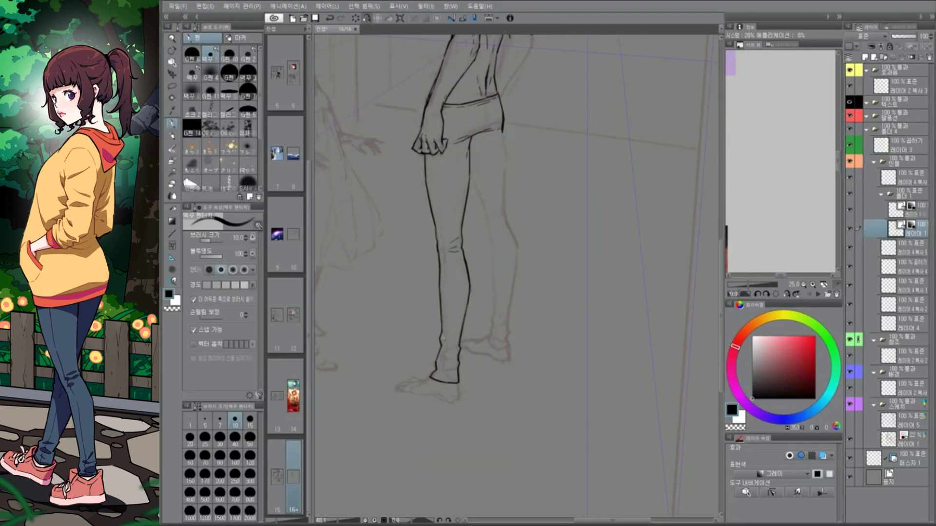
# Ink the tall figure's far trouser leg down to the ankle hem, with knee and hem folds and seam lines along both legs
pyautogui.moveTo(488, 244); pyautogui.dragTo(466, 307)
pyautogui.moveTo(453, 234); pyautogui.dragTo(463, 275)
pyautogui.moveTo(477, 195); pyautogui.dragTo(482, 218)
pyautogui.moveTo(451, 243); pyautogui.dragTo(467, 302)
pyautogui.moveTo(480, 215); pyautogui.dragTo(487, 289)
pyautogui.moveTo(487, 292)
pyautogui.mouseDown()
pyautogui.moveTo(488, 237)
pyautogui.moveTo(465, 277)
pyautogui.mouseUp()
pyautogui.moveTo(483, 241)
pyautogui.mouseDown()
pyautogui.moveTo(489, 263)
pyautogui.moveTo(460, 350)
pyautogui.mouseUp()
pyautogui.moveTo(459, 347); pyautogui.dragTo(480, 363)
pyautogui.hotkey('ctrl', 'z')
pyautogui.moveTo(487, 249); pyautogui.dragTo(480, 331)
pyautogui.moveTo(488, 295); pyautogui.dragTo(478, 361)
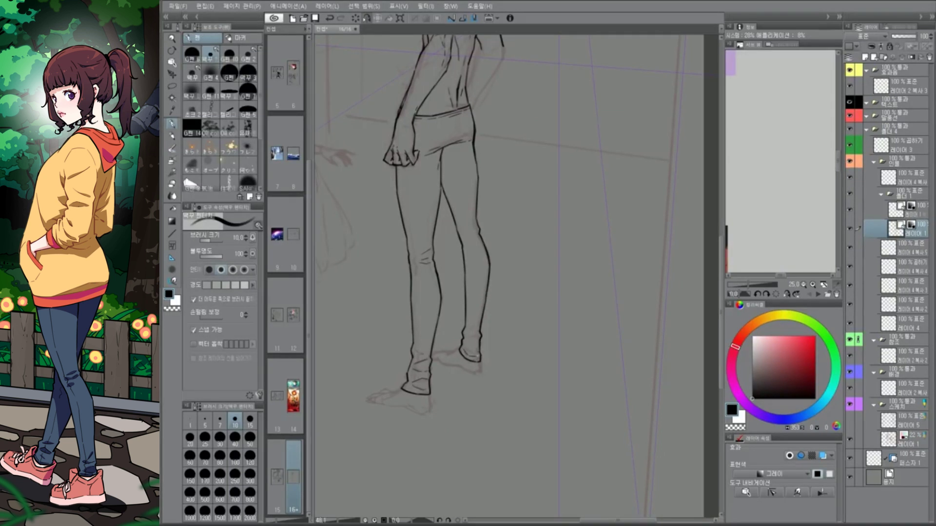
pyautogui.moveTo(441, 180); pyautogui.dragTo(468, 313)
pyautogui.moveTo(401, 189); pyautogui.dragTo(415, 348)
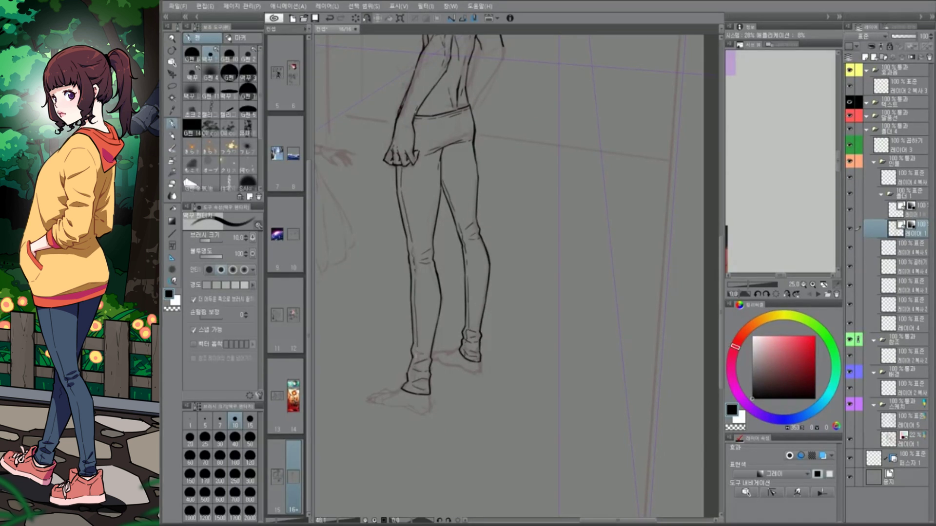
# Ink the lower edge of the tall figure's far forearm from the elbow to the waist
pyautogui.moveTo(419, 426); pyautogui.dragTo(370, 260)
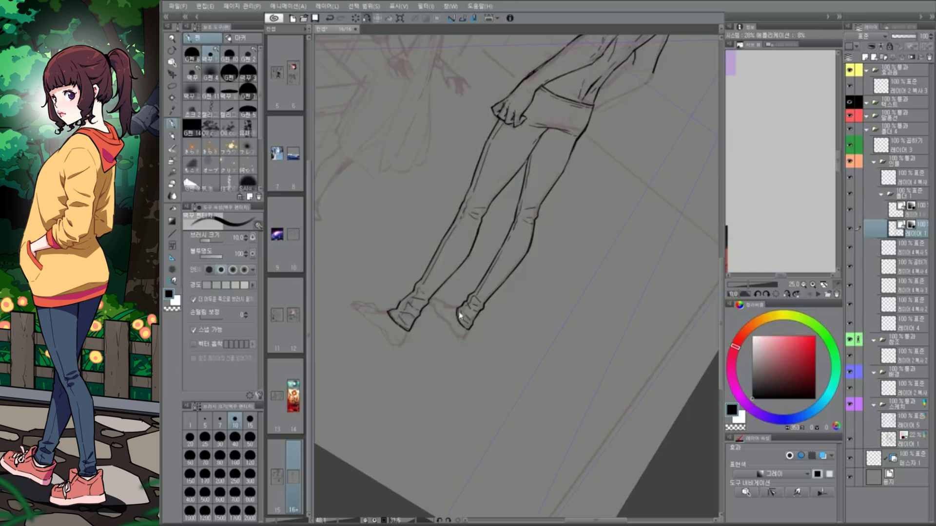
pyautogui.hotkey('ctrl', '@')
pyautogui.scroll(1, 511, 244)
pyautogui.moveTo(511, 267); pyautogui.dragTo(476, 322)
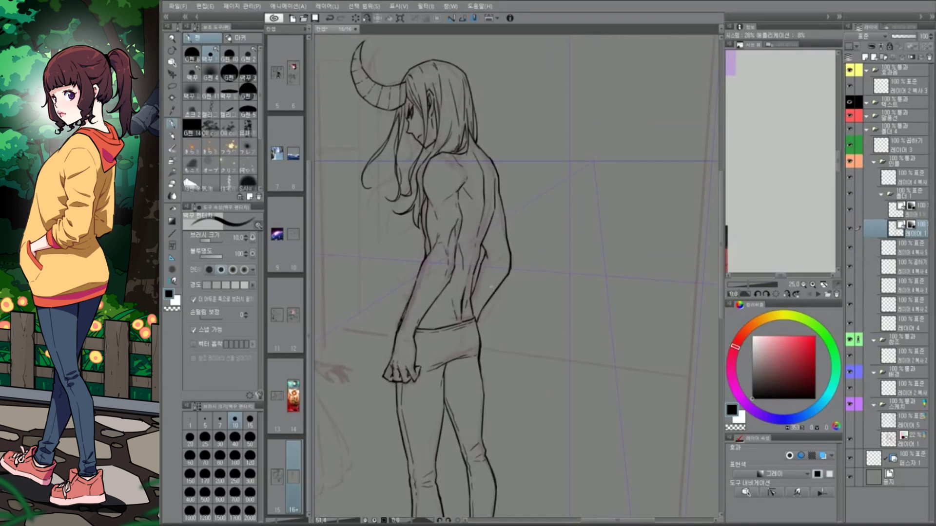
# Ink the outline of the tall figure's near foot from the ankle hem around the heel to the toes
pyautogui.press('h')
pyautogui.scroll(-1, 458, 282)
pyautogui.press('h')
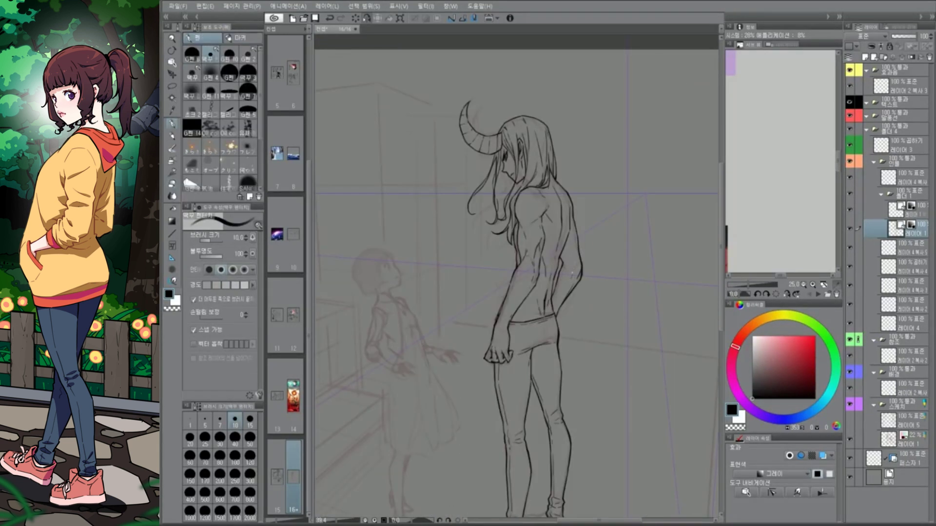
pyautogui.scroll(-2, 517, 273)
pyautogui.press('h')
pyautogui.press('-')
pyautogui.press('h')
pyautogui.scroll(1, 517, 273)
pyautogui.press('-')
pyautogui.press('-')
pyautogui.press('-')
pyautogui.press('-')
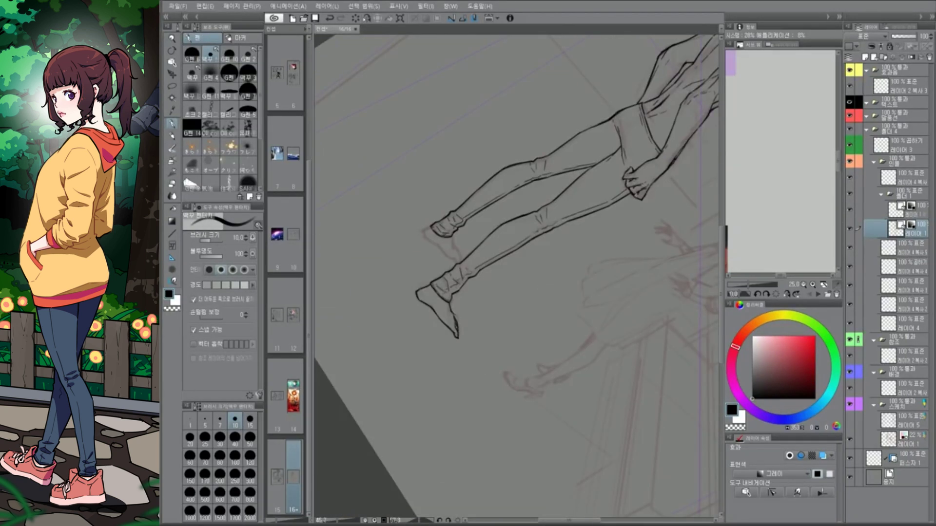
# Clean up the near foot's outline and ink its toes
pyautogui.press('-')
pyautogui.press('-')
pyautogui.press('h')
pyautogui.press('h')
pyautogui.press('e')
pyautogui.scroll(1, 605, 368)
pyautogui.press('p')
pyautogui.press('-')
pyautogui.press('-')
pyautogui.press('-')
pyautogui.press('-')
pyautogui.press('-')
pyautogui.press('-')
pyautogui.hotkey('ctrl', '@')
pyautogui.scroll(-2, 618, 372)
pyautogui.scroll(2, 618, 372)
pyautogui.press('^')
pyautogui.press('^')
pyautogui.press('^')
pyautogui.press('^')
pyautogui.press('^')
pyautogui.press('^')
pyautogui.press('^')
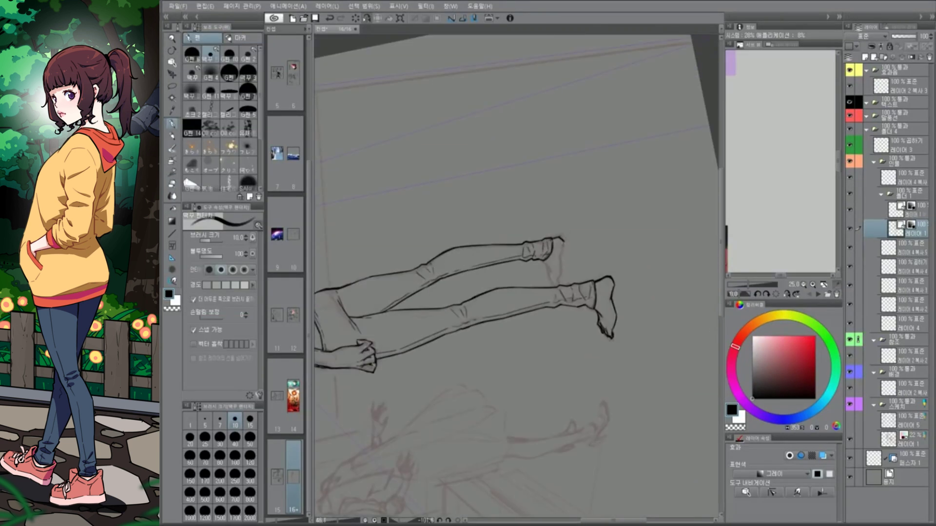
# Ink the tall figure's far foot below its trouser hem
pyautogui.press('^')
pyautogui.press('^')
pyautogui.press('^')
pyautogui.press('^')
pyautogui.press('^')
pyautogui.press('^')
pyautogui.hotkey('ctrl', '@')
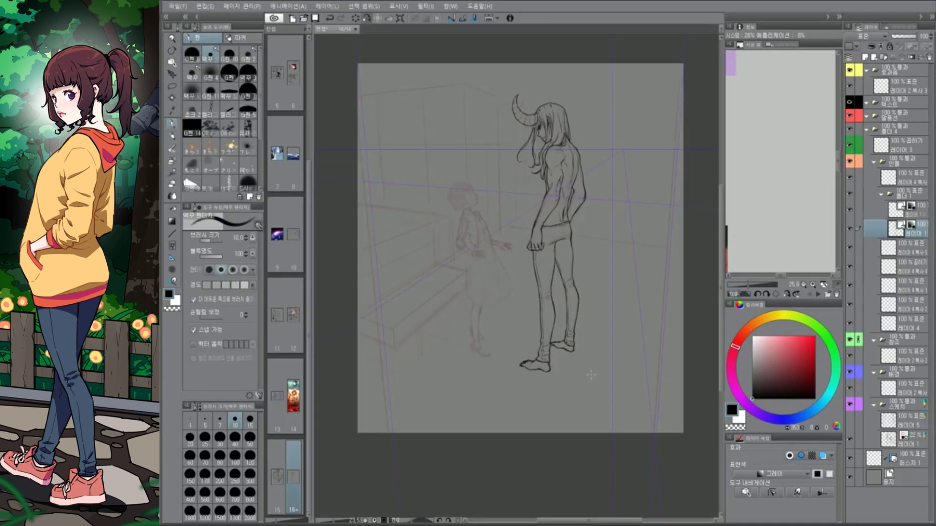
# Ink extra strands in the curling locks of hair hanging in front of the tall figure's face and chest
pyautogui.scroll(2, 600, 381)
pyautogui.press('^')
pyautogui.press('^')
pyautogui.press('^')
pyautogui.press('^')
pyautogui.press('^')
pyautogui.press('^')
pyautogui.press('-')
pyautogui.press('-')
pyautogui.press('-')
pyautogui.press('-')
pyautogui.press('-')
pyautogui.press('-')
pyautogui.scroll(-3, 665, 344)
pyautogui.scroll(3, 665, 343)
pyautogui.moveTo(518, 220); pyautogui.dragTo(502, 288)
pyautogui.moveTo(505, 285); pyautogui.dragTo(473, 338)
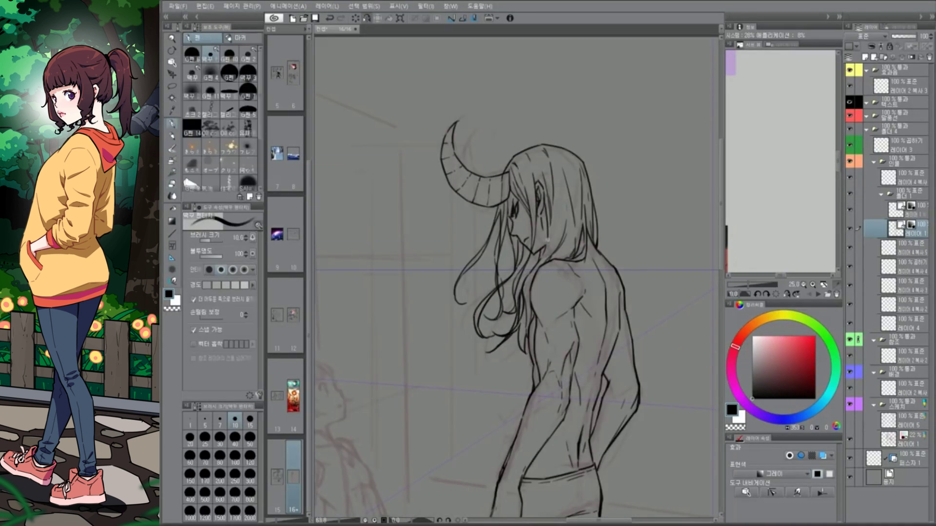
# Switch to the line layer above and ink the girl's upturned eyes
pyautogui.scroll(-3, 558, 374)
pyautogui.hotkey('alt', ']')
pyautogui.scroll(3, 515, 297)
pyautogui.moveTo(513, 296)
pyautogui.mouseDown()
pyautogui.moveTo(506, 312)
pyautogui.moveTo(533, 305)
pyautogui.mouseUp()
pyautogui.scroll(-3, 524, 313)
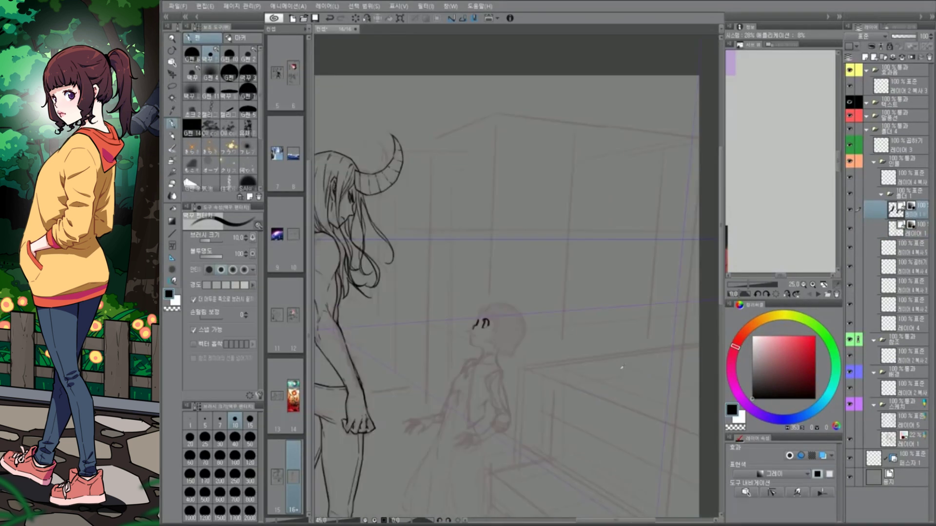
# Ink the girl's eyebrow and her face profile from the forehead down to the chin and jaw
pyautogui.scroll(3, 551, 429)
pyautogui.moveTo(504, 232); pyautogui.dragTo(515, 234)
pyautogui.moveTo(498, 231); pyautogui.dragTo(484, 273)
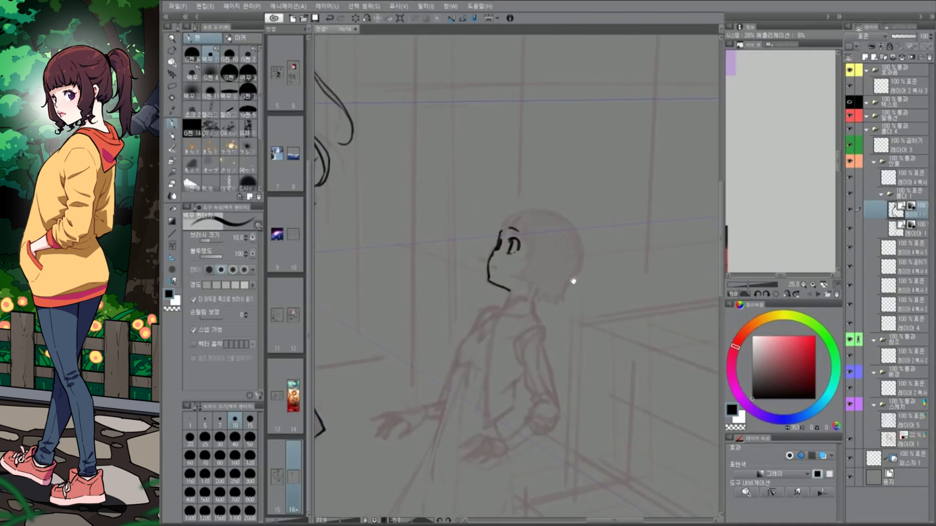
pyautogui.scroll(-2, 506, 302)
pyautogui.scroll(2, 497, 278)
pyautogui.moveTo(480, 328); pyautogui.dragTo(502, 340)
# Ink the girl's bangs and side locks, and refine her nose and mouth
pyautogui.moveTo(492, 283)
pyautogui.mouseDown()
pyautogui.moveTo(517, 267)
pyautogui.moveTo(517, 304)
pyautogui.mouseUp()
pyautogui.moveTo(509, 302); pyautogui.dragTo(526, 312)
pyautogui.press('-')
pyautogui.press('-')
pyautogui.press('-')
pyautogui.press('-')
pyautogui.press('^')
pyautogui.press('^')
pyautogui.press('^')
pyautogui.press('^')
pyautogui.moveTo(493, 282); pyautogui.dragTo(491, 304)
pyautogui.moveTo(483, 315); pyautogui.dragTo(490, 324)
pyautogui.moveTo(516, 293); pyautogui.dragTo(528, 315)
pyautogui.moveTo(510, 324); pyautogui.dragTo(536, 323)
# Ink the back of the girl's bob haircut with its jagged lower ends
pyautogui.press('-')
pyautogui.press('-')
pyautogui.press('-')
pyautogui.press('-')
pyautogui.press('^')
pyautogui.press('^')
pyautogui.press('^')
pyautogui.press('^')
pyautogui.moveTo(550, 267); pyautogui.dragTo(560, 339)
pyautogui.moveTo(530, 324)
pyautogui.mouseDown()
pyautogui.moveTo(563, 336)
pyautogui.moveTo(545, 322)
pyautogui.moveTo(525, 325)
pyautogui.moveTo(552, 339)
pyautogui.mouseUp()
pyautogui.scroll(-2, 550, 250)
pyautogui.scroll(3, 550, 250)
pyautogui.scroll(2, 550, 293)
pyautogui.moveTo(445, 308); pyautogui.dragTo(461, 377)
pyautogui.moveTo(419, 288); pyautogui.dragTo(425, 319)
pyautogui.moveTo(487, 292); pyautogui.dragTo(502, 335)
pyautogui.moveTo(431, 361); pyautogui.dragTo(451, 375)
pyautogui.moveTo(429, 439); pyautogui.dragTo(446, 390)
pyautogui.hotkey('ctrl', 'z')
pyautogui.hotkey('ctrl', 'z')
pyautogui.hotkey('ctrl', 'z')
pyautogui.hotkey('ctrl', 'z')
pyautogui.hotkey('ctrl', 'z')
pyautogui.hotkey('ctrl', 'z')
pyautogui.hotkey('ctrl', 'z')
pyautogui.hotkey('ctrl', 'z')
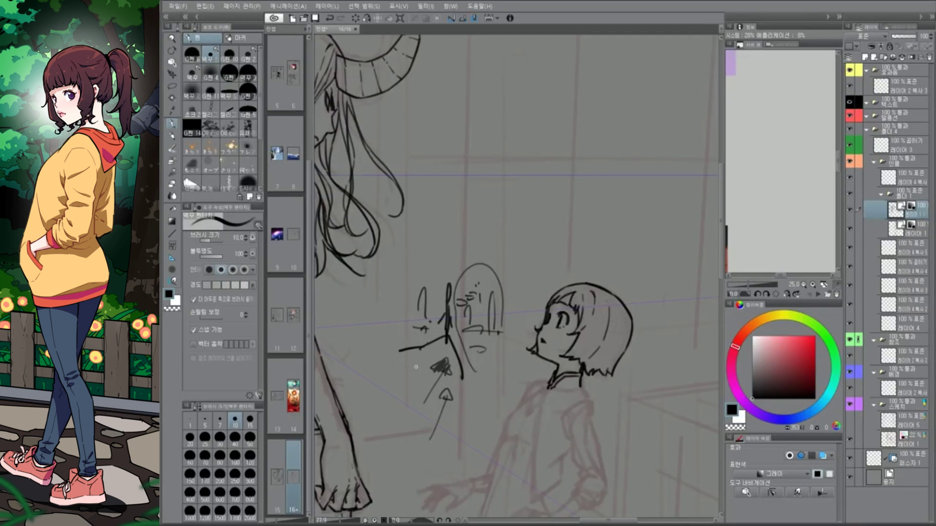
# Ink the girl's jacket front edge running down from the collar, along with the shoulder line and sleeve opening
pyautogui.scroll(-3, 550, 293)
pyautogui.moveTo(521, 291); pyautogui.dragTo(512, 403)
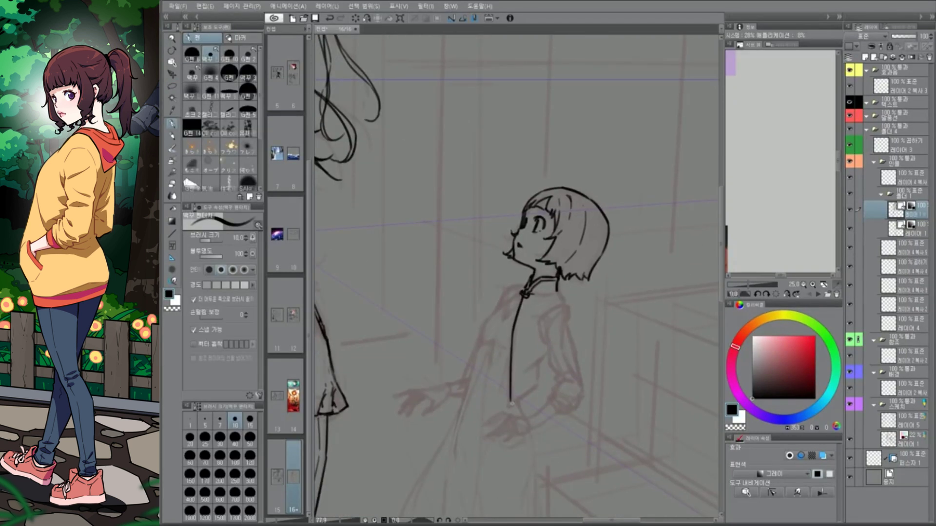
pyautogui.moveTo(537, 293)
pyautogui.mouseDown()
pyautogui.moveTo(565, 311)
pyautogui.moveTo(533, 322)
pyautogui.moveTo(536, 348)
pyautogui.mouseUp()
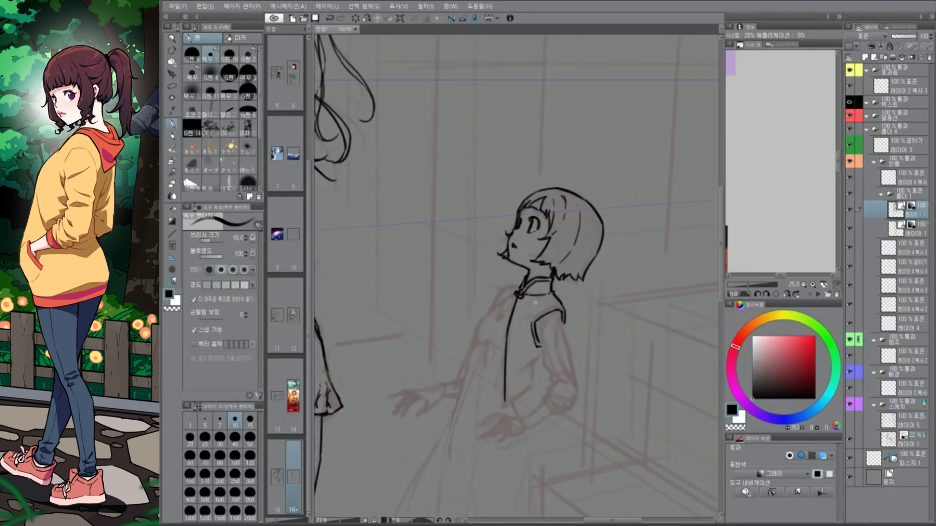
# Ink the girl's near sleeve from the shoulder to the bent elbow, with folds and a tied cuff
pyautogui.scroll(-3, 567, 290)
pyautogui.moveTo(549, 253); pyautogui.dragTo(567, 320)
pyautogui.moveTo(554, 276); pyautogui.dragTo(568, 316)
pyautogui.moveTo(531, 280); pyautogui.dragTo(546, 324)
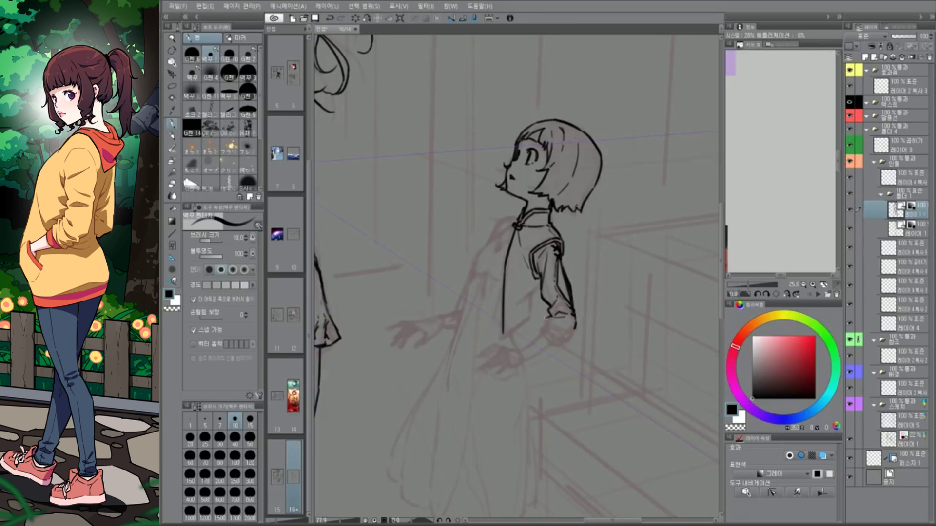
pyautogui.moveTo(549, 344); pyautogui.dragTo(558, 370)
pyautogui.moveTo(546, 325); pyautogui.dragTo(558, 344)
pyautogui.scroll(-3, 565, 336)
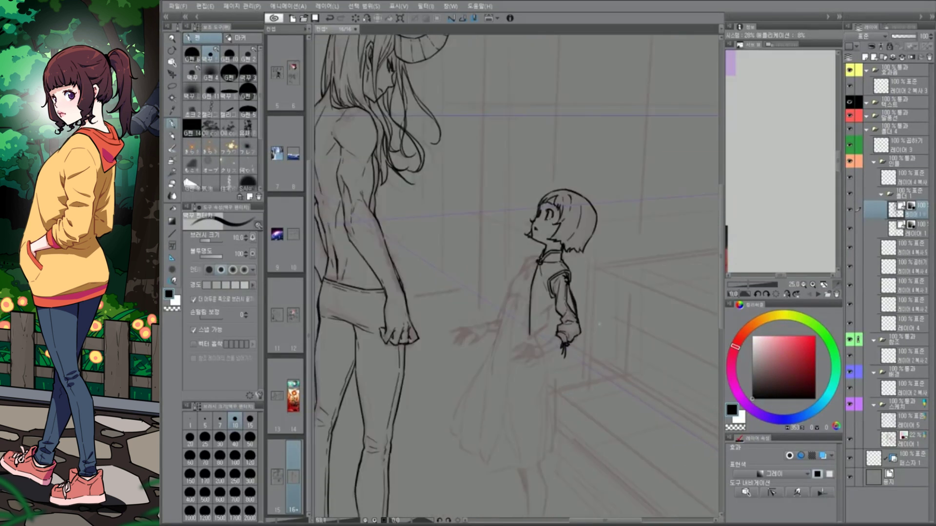
# Ink the girl's near forearm and hand reaching forward from the cuff
pyautogui.scroll(4, 565, 336)
pyautogui.moveTo(550, 291); pyautogui.dragTo(547, 316)
pyautogui.moveTo(563, 300)
pyautogui.mouseDown()
pyautogui.moveTo(510, 338)
pyautogui.moveTo(513, 350)
pyautogui.moveTo(584, 292)
pyautogui.moveTo(560, 360)
pyautogui.moveTo(567, 379)
pyautogui.mouseUp()
pyautogui.press('-')
pyautogui.press('-')
pyautogui.press('-')
pyautogui.moveTo(542, 277)
pyautogui.mouseDown()
pyautogui.moveTo(555, 297)
pyautogui.moveTo(552, 315)
pyautogui.mouseUp()
# Ink the girl's short jacket front and hem, plus the neck ribbon and chest contour of her dress
pyautogui.moveTo(528, 229); pyautogui.dragTo(524, 324)
pyautogui.moveTo(525, 322); pyautogui.dragTo(550, 312)
pyautogui.moveTo(531, 225); pyautogui.dragTo(501, 250)
pyautogui.press('-')
pyautogui.moveTo(504, 216)
pyautogui.mouseDown()
pyautogui.moveTo(490, 237)
pyautogui.moveTo(492, 228)
pyautogui.mouseUp()
pyautogui.press('^')
pyautogui.moveTo(524, 190); pyautogui.dragTo(510, 201)
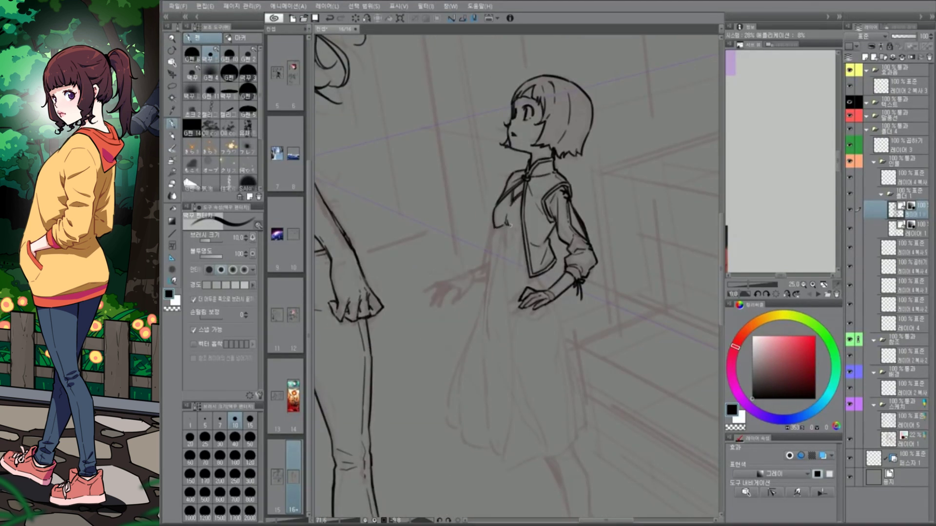
pyautogui.press('e')
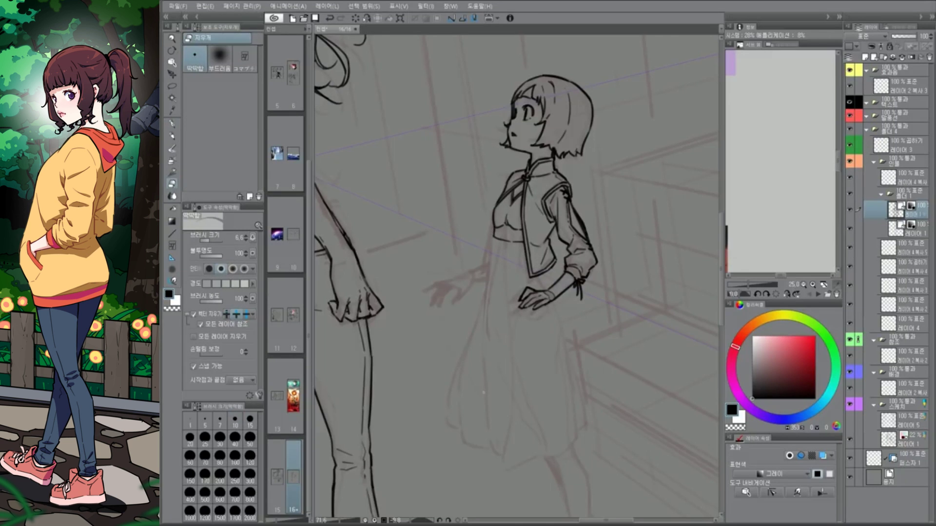
# Ink the girl's long flared skirt with the pen, including its outer edges, wavy hem and vertical folds
pyautogui.press('p')
pyautogui.scroll(-3, 484, 341)
pyautogui.moveTo(484, 204); pyautogui.dragTo(475, 334)
pyautogui.moveTo(512, 232); pyautogui.dragTo(500, 295)
pyautogui.moveTo(521, 365); pyautogui.dragTo(556, 337)
pyautogui.scroll(-1, 488, 292)
pyautogui.moveTo(469, 212)
pyautogui.mouseDown()
pyautogui.moveTo(463, 358)
pyautogui.moveTo(485, 434)
pyautogui.mouseUp()
pyautogui.hotkey('ctrl', 'z')
pyautogui.moveTo(482, 429); pyautogui.dragTo(501, 448)
pyautogui.moveTo(486, 253); pyautogui.dragTo(464, 321)
pyautogui.moveTo(488, 334)
pyautogui.mouseDown()
pyautogui.moveTo(453, 439)
pyautogui.moveTo(492, 441)
pyautogui.mouseUp()
pyautogui.moveTo(470, 306); pyautogui.dragTo(439, 412)
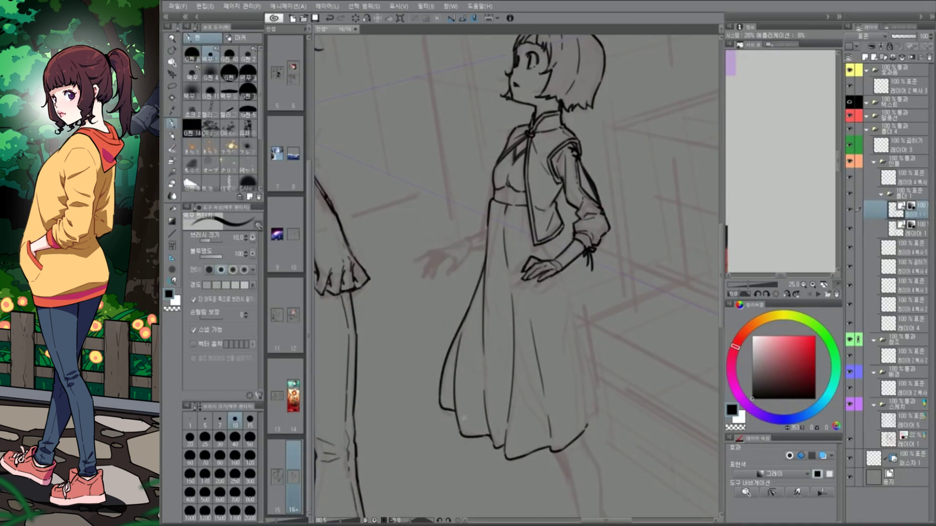
pyautogui.scroll(-2, 497, 302)
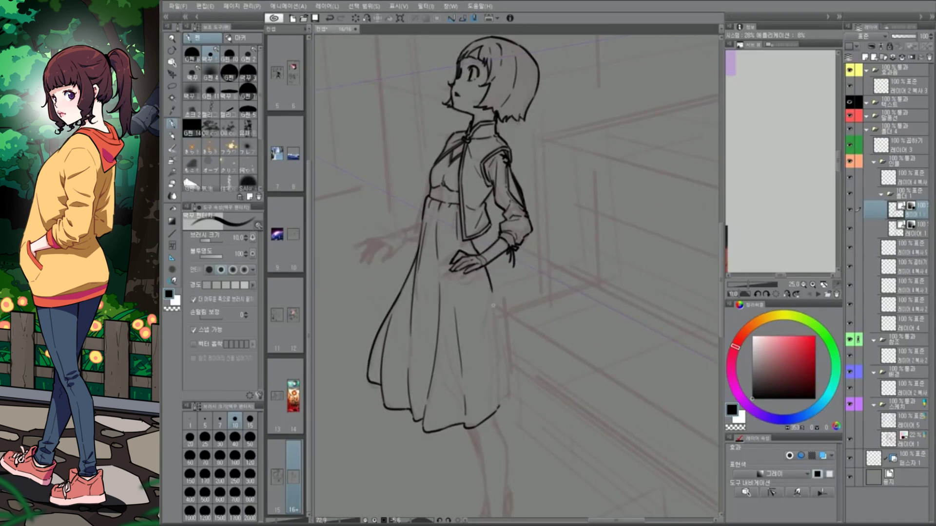
pyautogui.hotkey('ctrl', '0')
pyautogui.scroll(2, 447, 333)
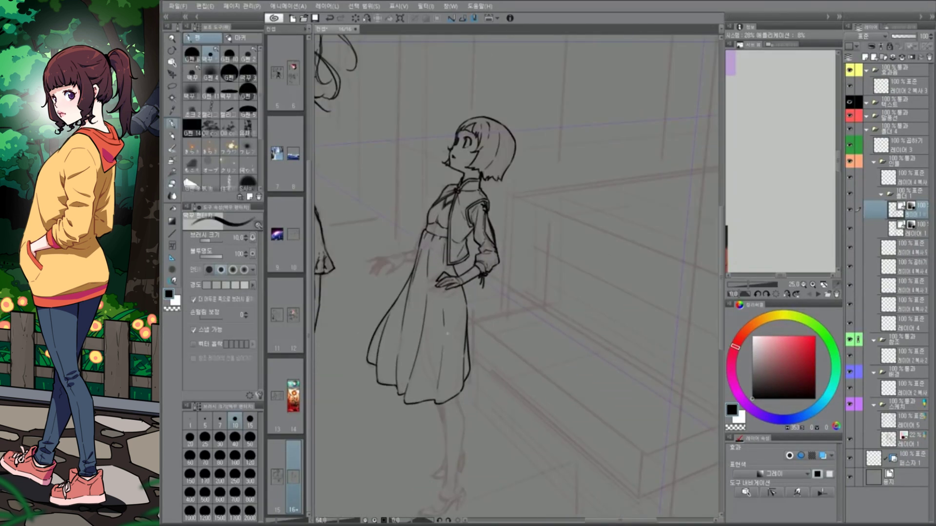
pyautogui.scroll(1, 447, 334)
pyautogui.hscroll(2, 510, 388)
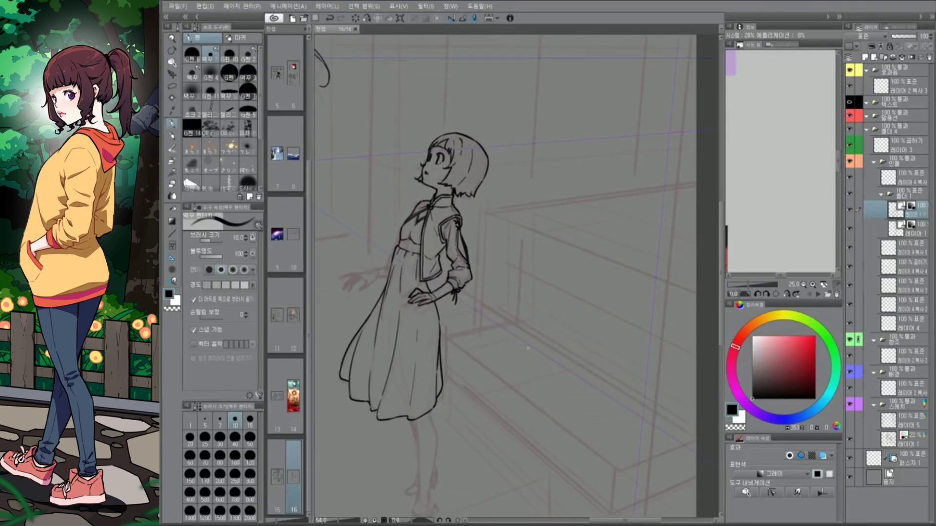
pyautogui.hotkey('ctrl', 'shift', 'n')
pyautogui.scroll(-2, 528, 348)
pyautogui.moveTo(497, 342); pyautogui.dragTo(566, 351)
pyautogui.moveTo(514, 254); pyautogui.dragTo(534, 278)
pyautogui.moveTo(523, 349); pyautogui.dragTo(468, 390)
pyautogui.moveTo(568, 353); pyautogui.dragTo(607, 404)
pyautogui.moveTo(492, 389); pyautogui.dragTo(607, 416)
pyautogui.hotkey('ctrl', 'z')
pyautogui.hotkey('ctrl', 'z')
pyautogui.hotkey('ctrl', 'z')
pyautogui.hotkey('ctrl', 'z')
pyautogui.hotkey('ctrl', 'z')
# Sketch a rough demonstration bust with guide lines meeting at one point over the bench area, and clear it with a lasso selection
pyautogui.moveTo(497, 297); pyautogui.dragTo(590, 292)
pyautogui.moveTo(585, 231); pyautogui.dragTo(424, 319)
pyautogui.moveTo(424, 321); pyautogui.dragTo(584, 302)
pyautogui.moveTo(453, 283); pyautogui.dragTo(543, 187)
pyautogui.moveTo(492, 375); pyautogui.dragTo(546, 404)
pyautogui.moveTo(507, 268); pyautogui.dragTo(511, 292)
pyautogui.moveTo(527, 262); pyautogui.dragTo(549, 253)
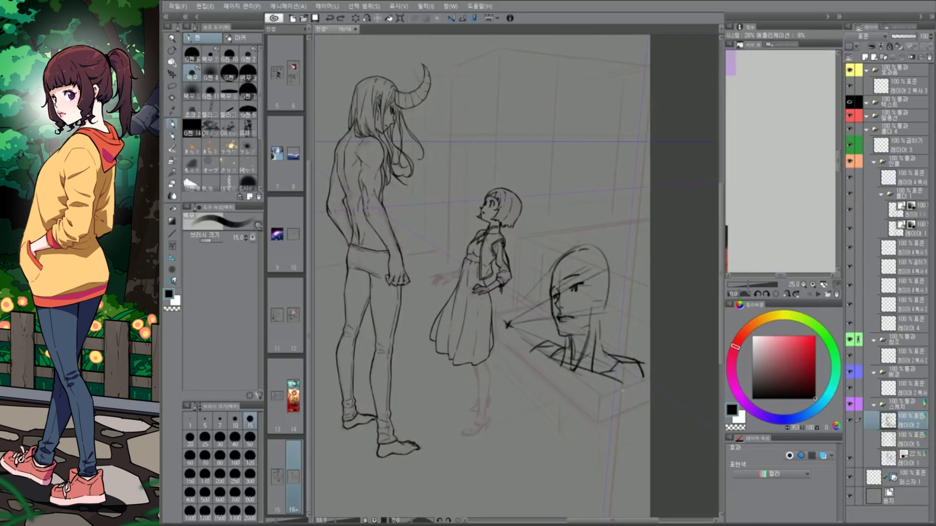
pyautogui.press('m')
pyautogui.moveTo(648, 292); pyautogui.dragTo(651, 312)
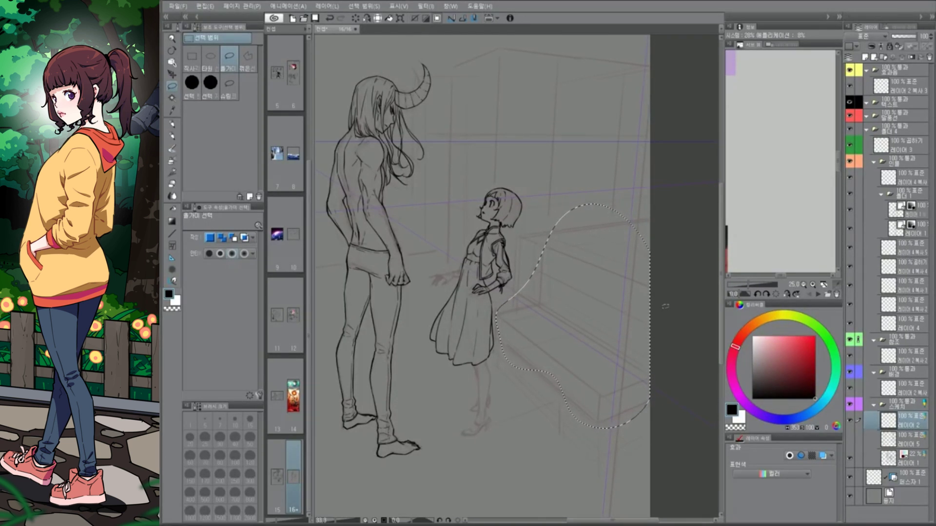
# Ink the girl's far hand with spread, curled fingers reaching towards the horned figure
pyautogui.press('e')
pyautogui.scroll(3, 666, 306)
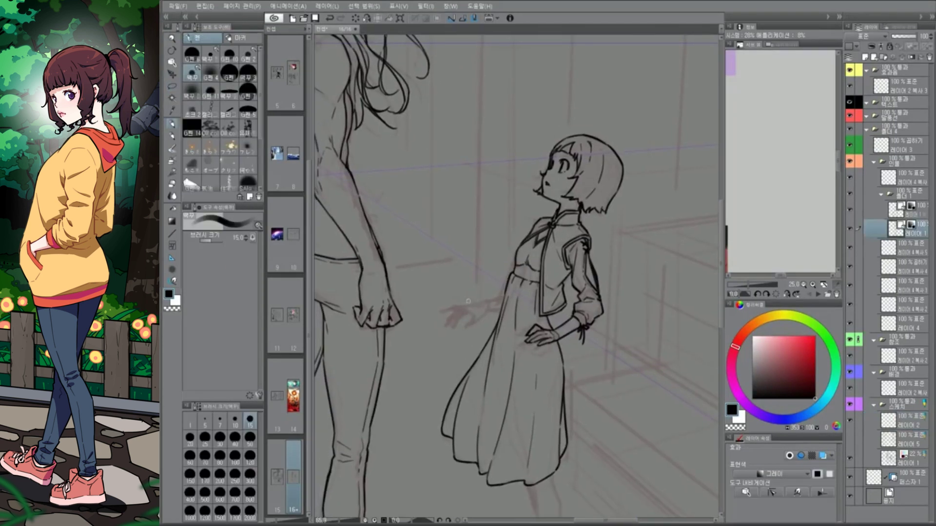
pyautogui.press('p')
pyautogui.moveTo(498, 266); pyautogui.dragTo(493, 292)
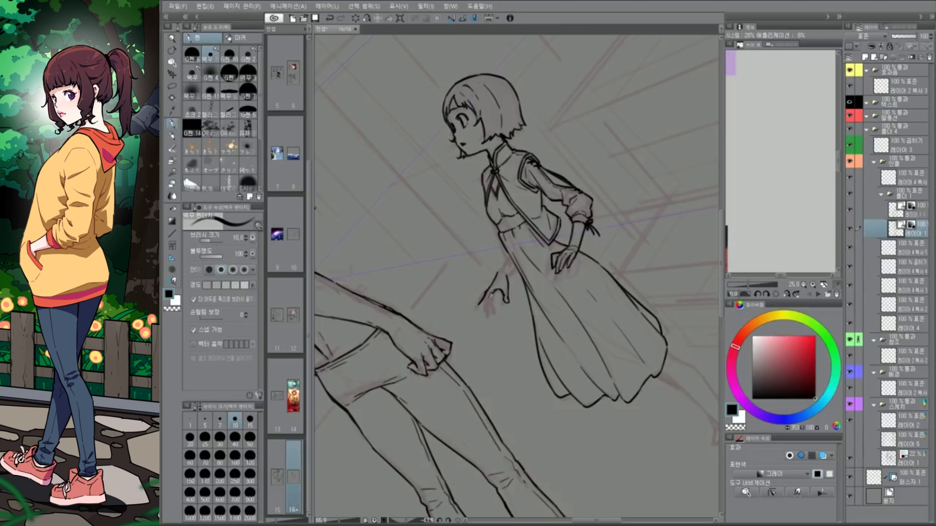
pyautogui.hotkey('ctrl', '@')
pyautogui.hotkey('ctrl', '@')
pyautogui.hotkey('ctrl', '@')
pyautogui.moveTo(475, 298); pyautogui.dragTo(484, 292)
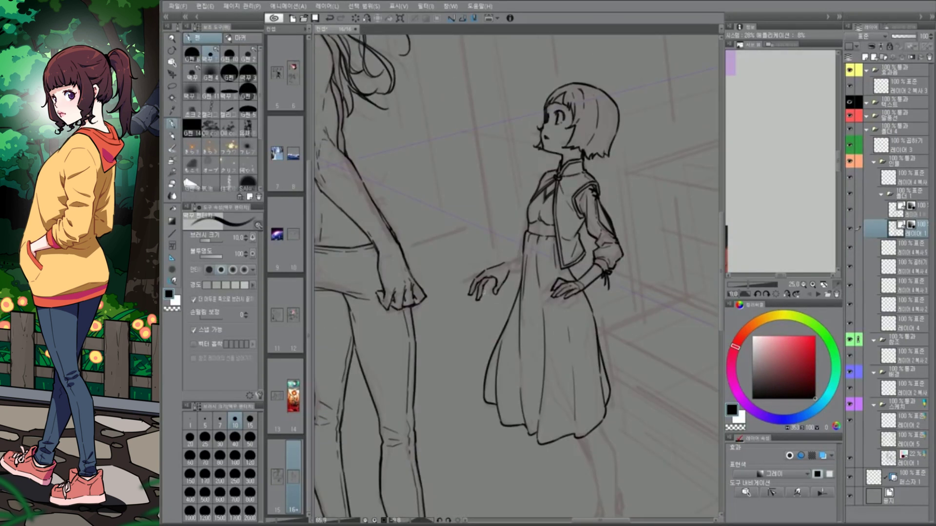
pyautogui.hotkey('ctrl', '@')
pyautogui.hotkey('ctrl', '@')
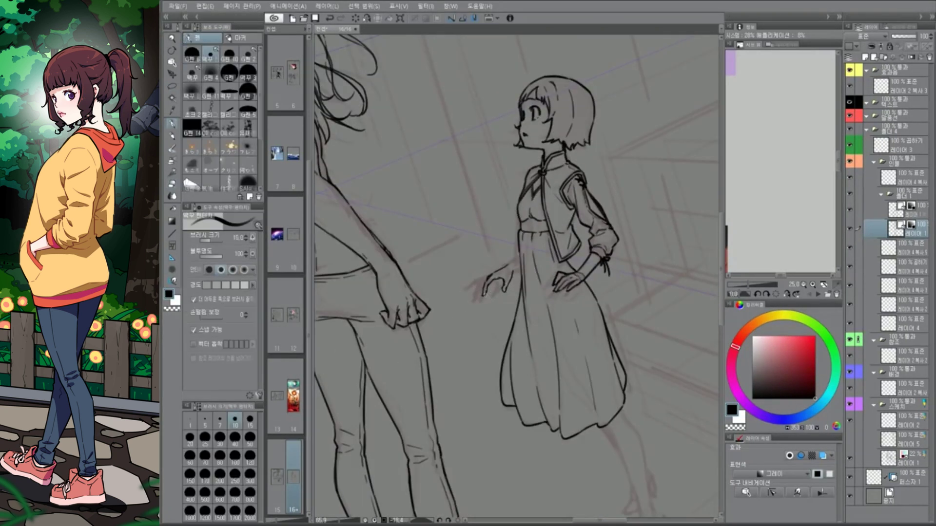
# Jot the handwritten note "집중선" with arrows and a boxed word between the figures, and clear it with a lasso selection
pyautogui.hotkey('ctrl', '@')
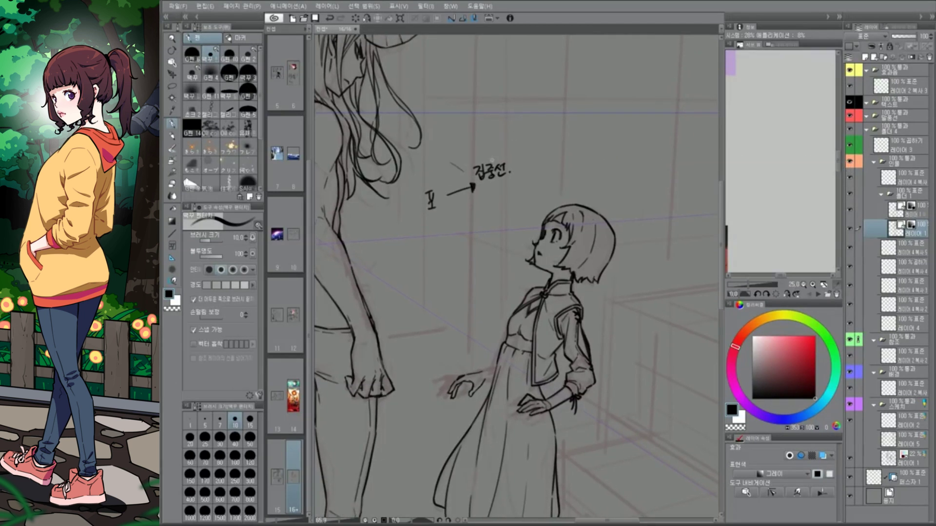
pyautogui.hotkey('ctrl', '@')
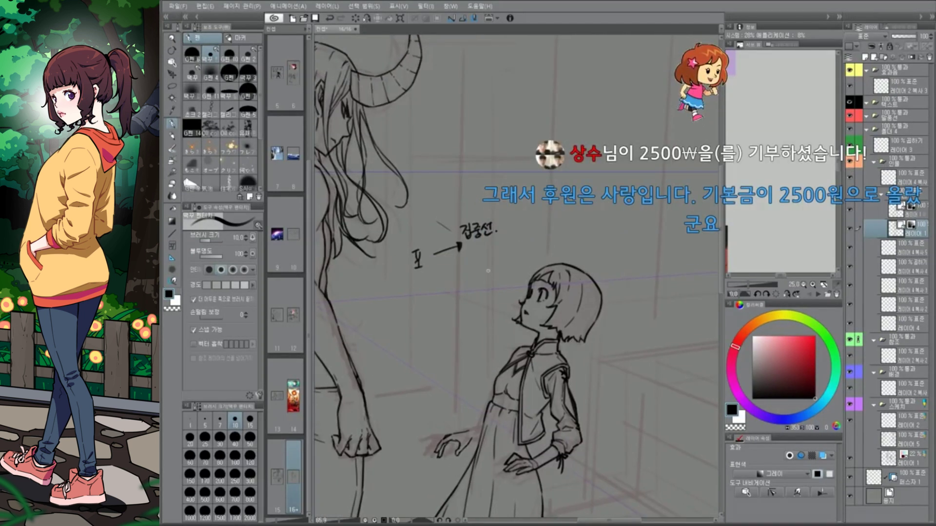
pyautogui.moveTo(504, 210); pyautogui.dragTo(513, 200)
pyautogui.moveTo(428, 229); pyautogui.dragTo(442, 223)
pyautogui.moveTo(465, 171); pyautogui.dragTo(505, 166)
pyautogui.moveTo(460, 156)
pyautogui.mouseDown()
pyautogui.moveTo(517, 169)
pyautogui.moveTo(455, 146)
pyautogui.moveTo(405, 234)
pyautogui.moveTo(432, 205)
pyautogui.mouseUp()
pyautogui.press('m')
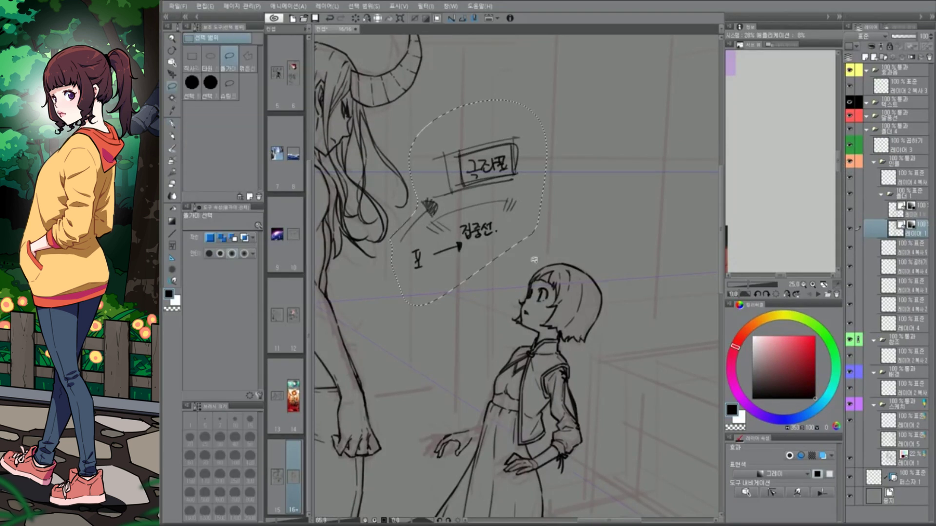
pyautogui.press('Delete')
pyautogui.hotkey('ctrl', 'd')
# Ink the girl's far forearm from the hand back to the front of her dress, cleaning up stray lines with the eraser
pyautogui.press('p')
pyautogui.press('e')
pyautogui.moveTo(466, 336); pyautogui.dragTo(494, 351)
pyautogui.press('p')
pyautogui.press('e')
pyautogui.press('p')
pyautogui.moveTo(522, 285); pyautogui.dragTo(503, 336)
pyautogui.press('e')
pyautogui.press('p')
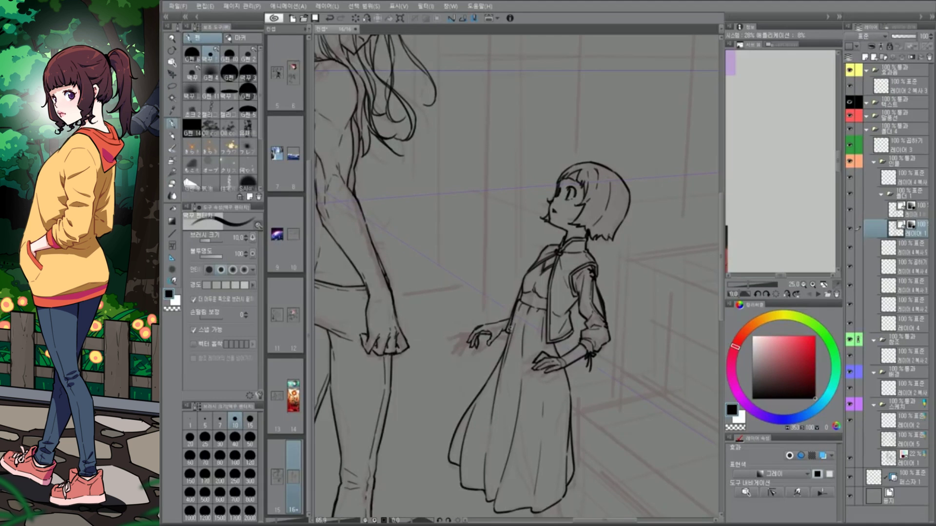
# Jot boxed handwritten notes, arrows and small shapes above the girl's head, and clear them with a lasso selection
pyautogui.scroll(-2, 513, 284)
pyautogui.moveTo(521, 172)
pyautogui.mouseDown()
pyautogui.moveTo(527, 155)
pyautogui.moveTo(639, 105)
pyautogui.mouseUp()
pyautogui.moveTo(490, 156); pyautogui.dragTo(561, 158)
pyautogui.moveTo(481, 194); pyautogui.dragTo(534, 207)
pyautogui.moveTo(539, 132); pyautogui.dragTo(578, 122)
pyautogui.moveTo(560, 166); pyautogui.dragTo(590, 150)
pyautogui.moveTo(560, 195); pyautogui.dragTo(594, 231)
pyautogui.moveTo(616, 171); pyautogui.dragTo(631, 184)
pyautogui.moveTo(588, 161); pyautogui.dragTo(614, 198)
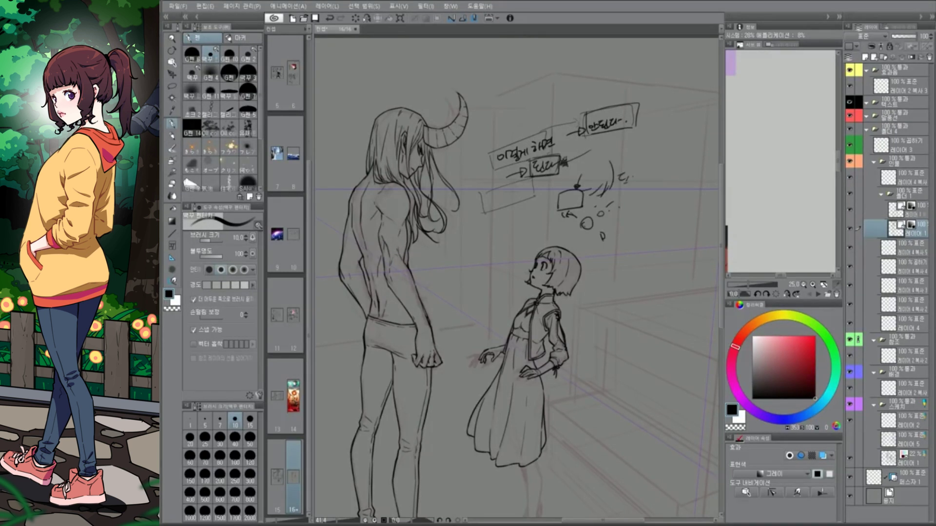
pyautogui.press('m')
pyautogui.press('Delete')
# Ink the girl's lower legs and strapped heeled shoes below the skirt hem
pyautogui.press('p')
pyautogui.moveTo(496, 326); pyautogui.dragTo(490, 407)
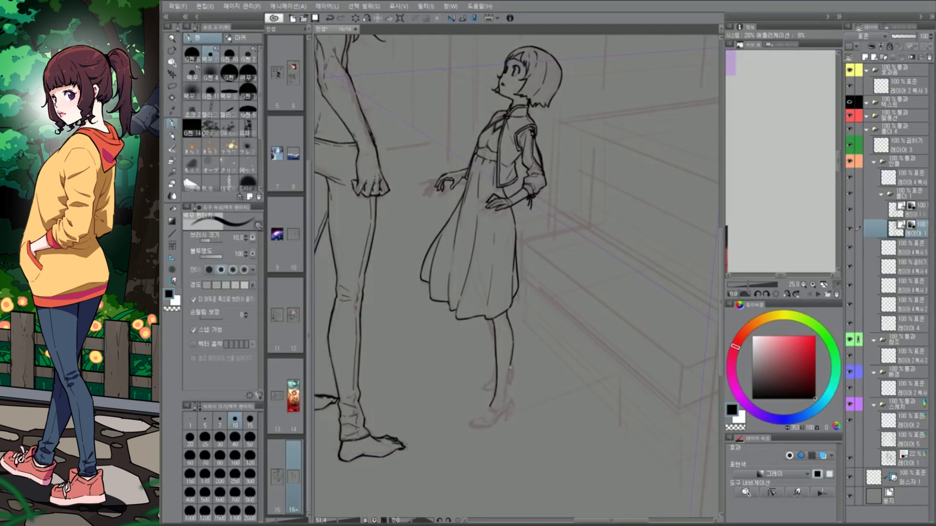
pyautogui.moveTo(487, 293); pyautogui.dragTo(507, 237)
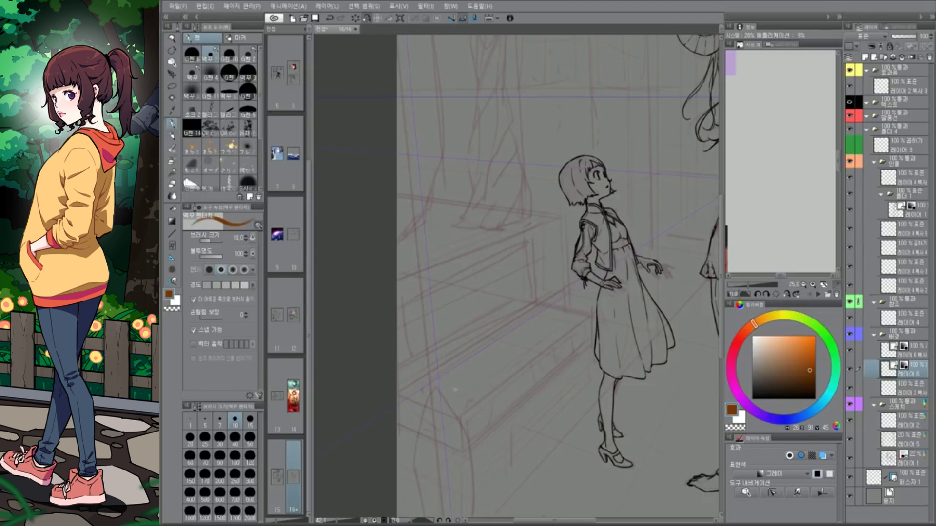
# Draw the low bench beside the girl as a long rectangular box in perspective over the background sketch
pyautogui.moveTo(397, 392); pyautogui.dragTo(591, 295)
pyautogui.moveTo(589, 312); pyautogui.dragTo(591, 370)
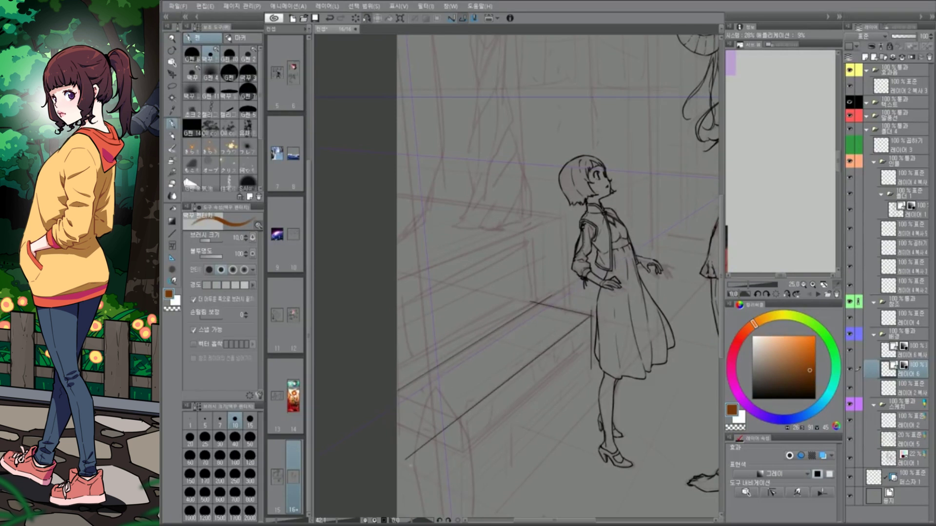
pyautogui.scroll(3, 590, 341)
pyautogui.moveTo(376, 392); pyautogui.dragTo(429, 427)
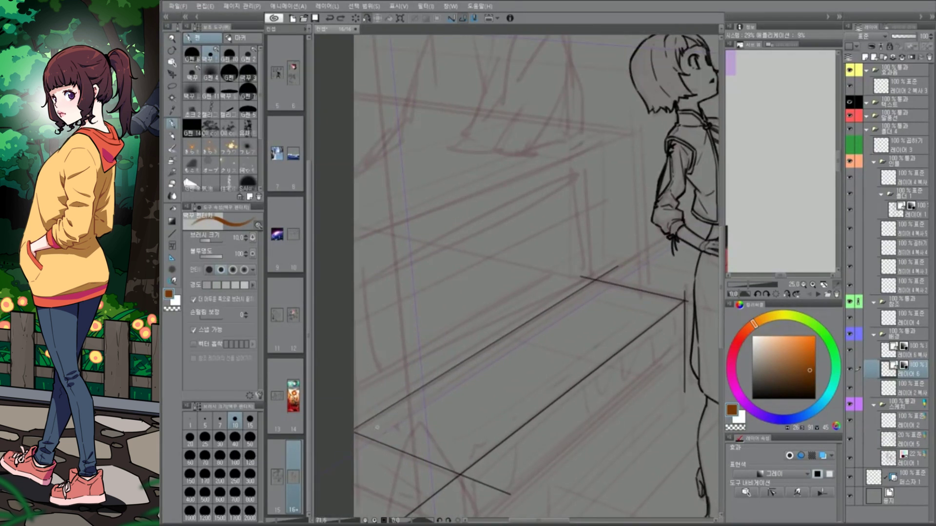
pyautogui.moveTo(475, 365); pyautogui.dragTo(371, 457)
pyautogui.scroll(-3, 511, 292)
pyautogui.scroll(1, 651, 306)
pyautogui.moveTo(373, 401); pyautogui.dragTo(469, 444)
pyautogui.moveTo(488, 293); pyautogui.dragTo(460, 308)
# Draw two nested inset frames on the long front side of the bench in perspective
pyautogui.moveTo(439, 418); pyautogui.dragTo(440, 455)
pyautogui.moveTo(439, 455); pyautogui.dragTo(620, 302)
pyautogui.moveTo(438, 420); pyautogui.dragTo(619, 276)
pyautogui.moveTo(620, 276); pyautogui.dragTo(619, 299)
pyautogui.moveTo(441, 421); pyautogui.dragTo(441, 449)
pyautogui.moveTo(441, 449); pyautogui.dragTo(617, 301)
pyautogui.moveTo(438, 425); pyautogui.dragTo(619, 281)
pyautogui.moveTo(619, 281); pyautogui.dragTo(617, 300)
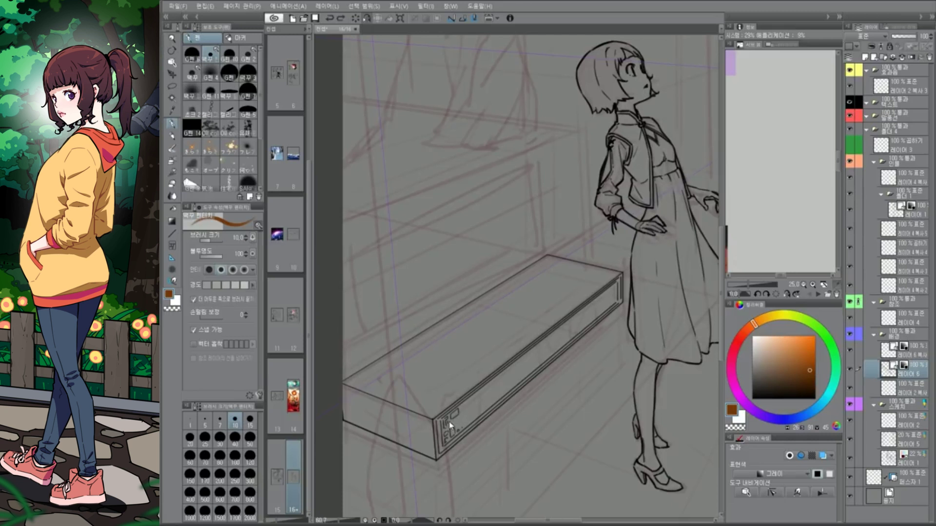
# Sketch a rough demonstration clenched hand in the empty floor area below the bench
pyautogui.moveTo(536, 316); pyautogui.dragTo(517, 243)
pyautogui.moveTo(487, 380); pyautogui.dragTo(517, 404)
pyautogui.moveTo(526, 341); pyautogui.dragTo(511, 307)
pyautogui.moveTo(472, 368); pyautogui.dragTo(475, 402)
pyautogui.moveTo(521, 371)
pyautogui.mouseDown()
pyautogui.moveTo(544, 361)
pyautogui.moveTo(550, 382)
pyautogui.mouseUp()
pyautogui.moveTo(473, 312); pyautogui.dragTo(538, 358)
pyautogui.moveTo(550, 271); pyautogui.dragTo(524, 324)
pyautogui.moveTo(468, 369); pyautogui.dragTo(476, 383)
pyautogui.scroll(3, 536, 341)
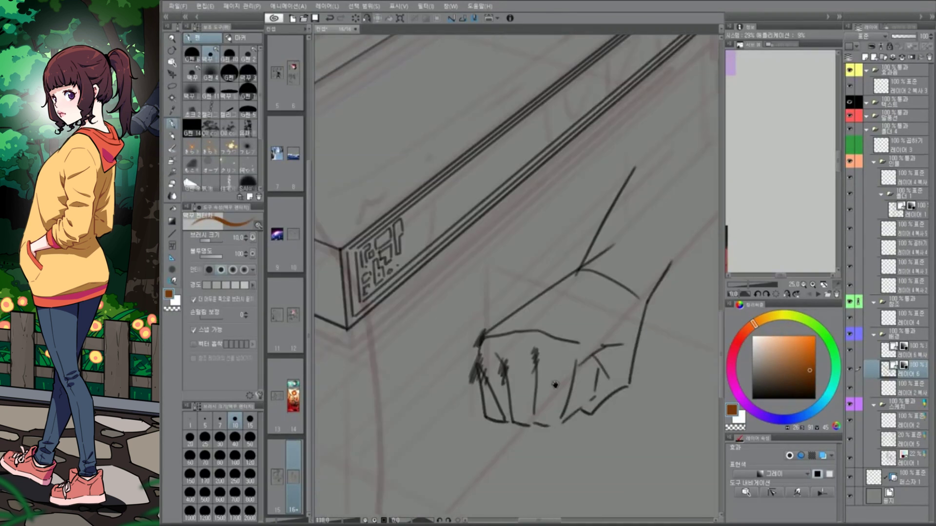
# Draw maze-like carved ornament inside the bench's long side frame, working from both ends towards the middle
pyautogui.scroll(-3, 536, 341)
pyautogui.moveTo(643, 170); pyautogui.dragTo(559, 255)
pyautogui.moveTo(520, 289); pyautogui.dragTo(502, 324)
pyautogui.scroll(2, 539, 351)
pyautogui.scroll(1, 536, 341)
pyautogui.moveTo(508, 398); pyautogui.dragTo(490, 421)
pyautogui.moveTo(487, 438); pyautogui.dragTo(474, 460)
pyautogui.scroll(-3, 466, 411)
pyautogui.scroll(1, 458, 370)
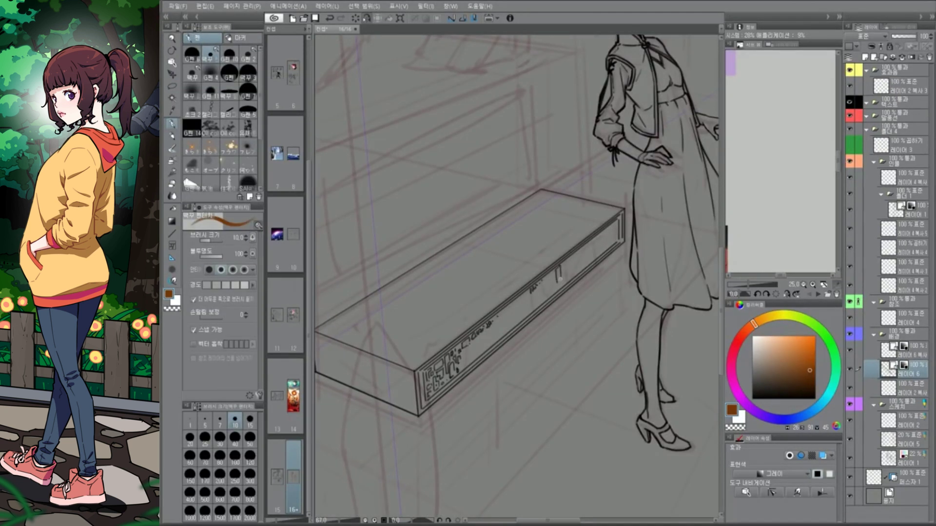
pyautogui.scroll(-1, 560, 279)
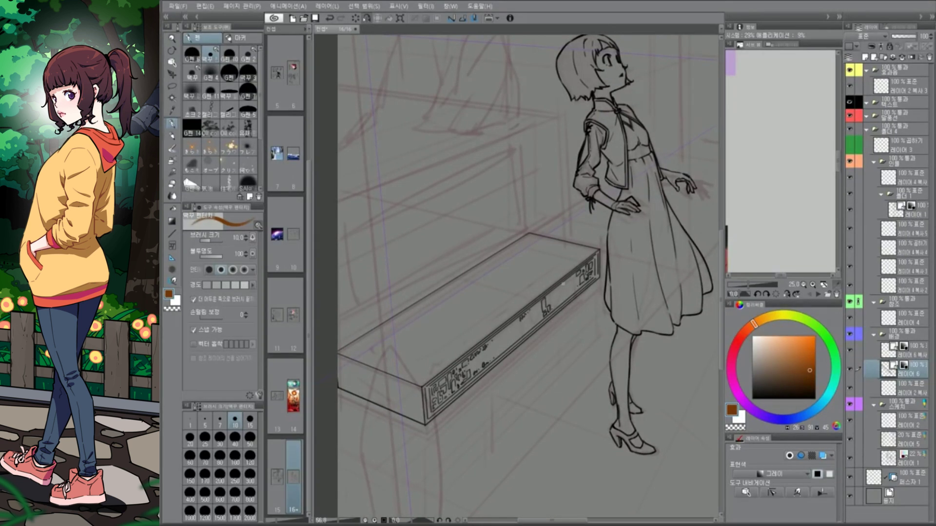
# Fill the rest of the bench's long side with ornament, adding a curved central accent and a small plate at the near corner
pyautogui.moveTo(542, 303)
pyautogui.mouseDown()
pyautogui.moveTo(539, 323)
pyautogui.moveTo(497, 357)
pyautogui.mouseUp()
pyautogui.press('e')
pyautogui.press('p')
pyautogui.press('e')
pyautogui.press('p')
pyautogui.press('e')
pyautogui.press('p')
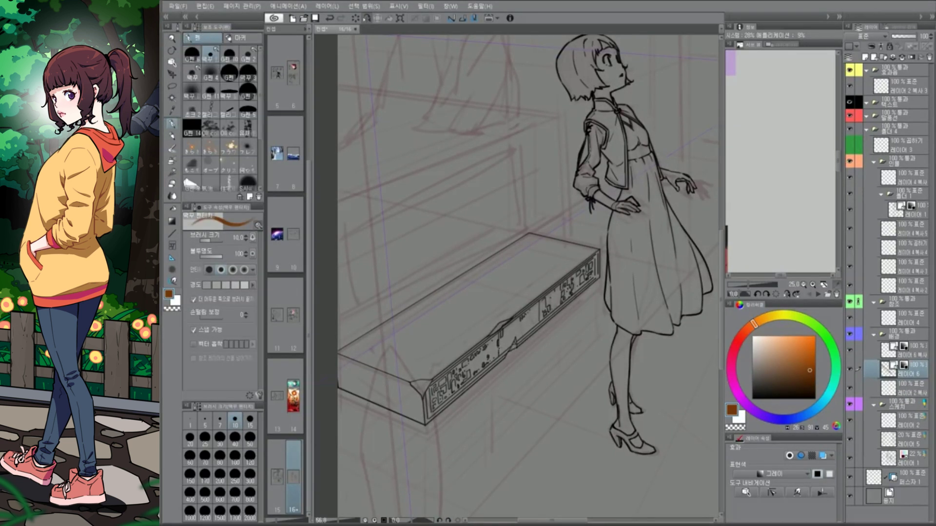
pyautogui.moveTo(481, 353); pyautogui.dragTo(485, 360)
pyautogui.moveTo(488, 341); pyautogui.dragTo(496, 358)
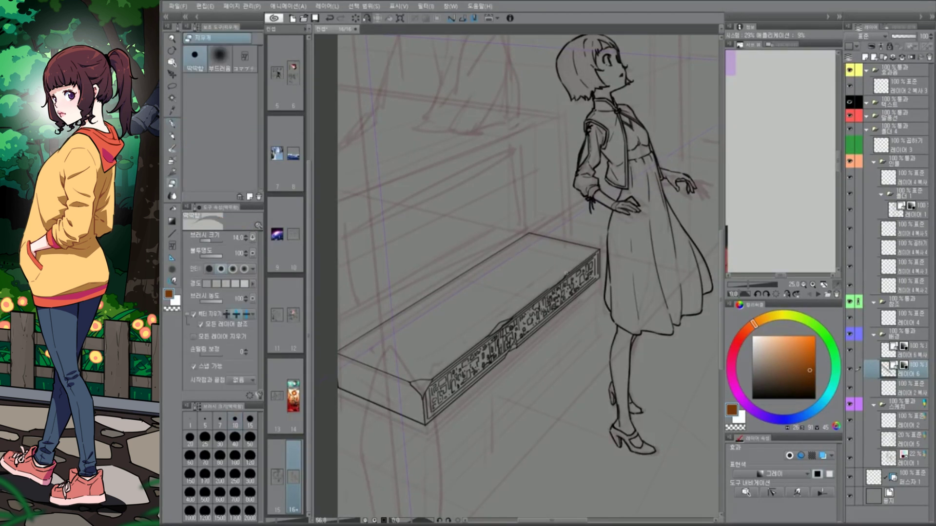
# Refine the long side's upper edge and draw an inset frame with the first carved details on the bench's short end
pyautogui.moveTo(549, 288); pyautogui.dragTo(592, 259)
pyautogui.moveTo(471, 385)
pyautogui.mouseDown()
pyautogui.moveTo(474, 230)
pyautogui.moveTo(507, 358)
pyautogui.moveTo(429, 175)
pyautogui.moveTo(468, 341)
pyautogui.moveTo(512, 387)
pyautogui.moveTo(402, 347)
pyautogui.moveTo(485, 349)
pyautogui.mouseUp()
pyautogui.moveTo(491, 361); pyautogui.dragTo(491, 388)
pyautogui.moveTo(398, 321)
pyautogui.mouseDown()
pyautogui.moveTo(488, 385)
pyautogui.moveTo(446, 371)
pyautogui.moveTo(427, 378)
pyautogui.mouseUp()
pyautogui.moveTo(446, 370); pyautogui.dragTo(455, 373)
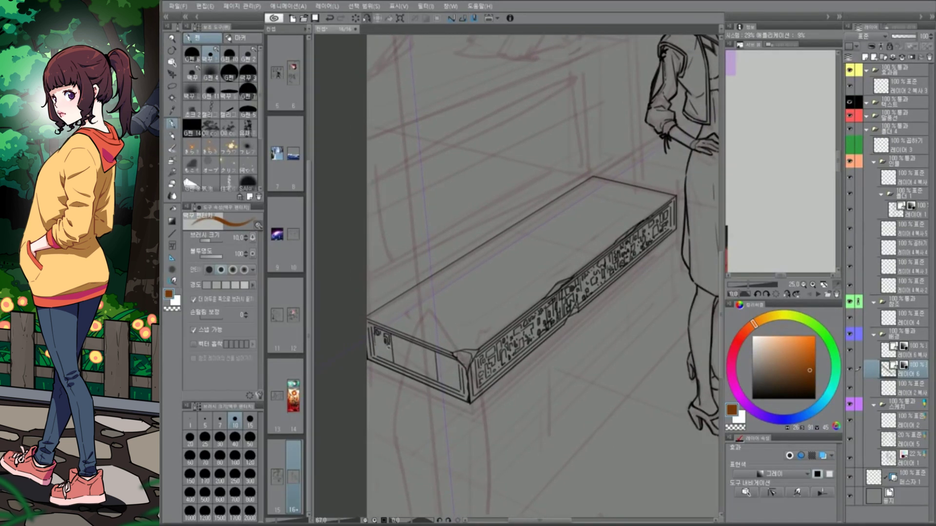
# Fill the bench's short end with carved ornament and divide its top face into three framed panels
pyautogui.moveTo(432, 369)
pyautogui.mouseDown()
pyautogui.moveTo(385, 268)
pyautogui.moveTo(404, 361)
pyautogui.moveTo(425, 369)
pyautogui.mouseUp()
pyautogui.moveTo(405, 293); pyautogui.dragTo(428, 341)
pyautogui.moveTo(606, 312)
pyautogui.mouseDown()
pyautogui.moveTo(541, 314)
pyautogui.moveTo(544, 324)
pyautogui.moveTo(624, 275)
pyautogui.moveTo(648, 223)
pyautogui.moveTo(449, 360)
pyautogui.mouseUp()
pyautogui.moveTo(375, 380)
pyautogui.mouseDown()
pyautogui.moveTo(591, 240)
pyautogui.moveTo(378, 269)
pyautogui.moveTo(403, 276)
pyautogui.moveTo(434, 380)
pyautogui.moveTo(437, 200)
pyautogui.moveTo(444, 236)
pyautogui.mouseUp()
pyautogui.press('e')
pyautogui.press('p')
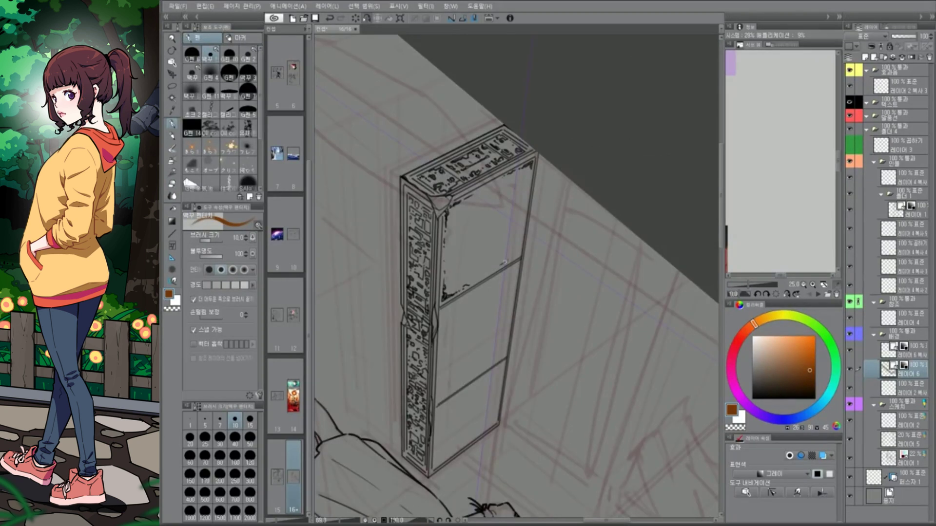
# Decorate the corners and borders of the three top panels with small irregular ornament
pyautogui.moveTo(504, 262)
pyautogui.mouseDown()
pyautogui.moveTo(564, 408)
pyautogui.moveTo(456, 264)
pyautogui.mouseUp()
pyautogui.moveTo(511, 229); pyautogui.dragTo(536, 224)
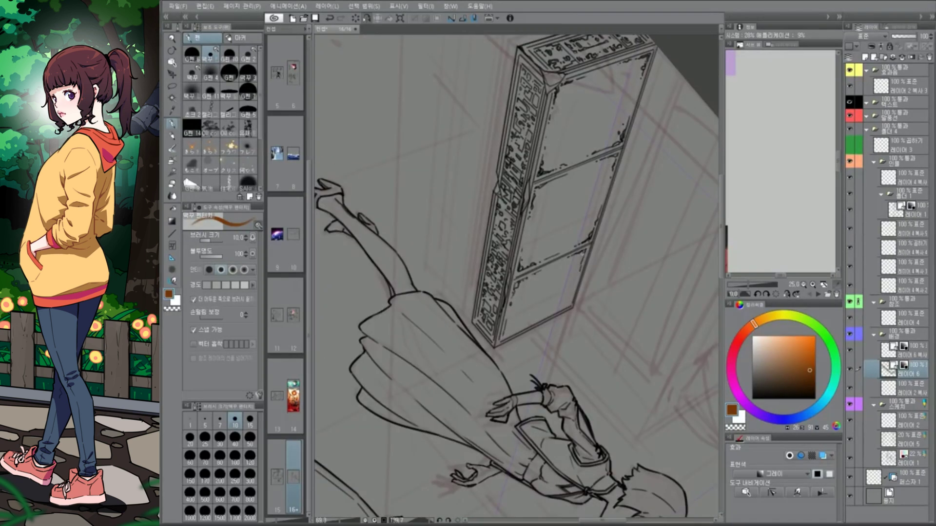
pyautogui.moveTo(536, 224)
pyautogui.mouseDown()
pyautogui.moveTo(536, 341)
pyautogui.moveTo(536, 226)
pyautogui.mouseUp()
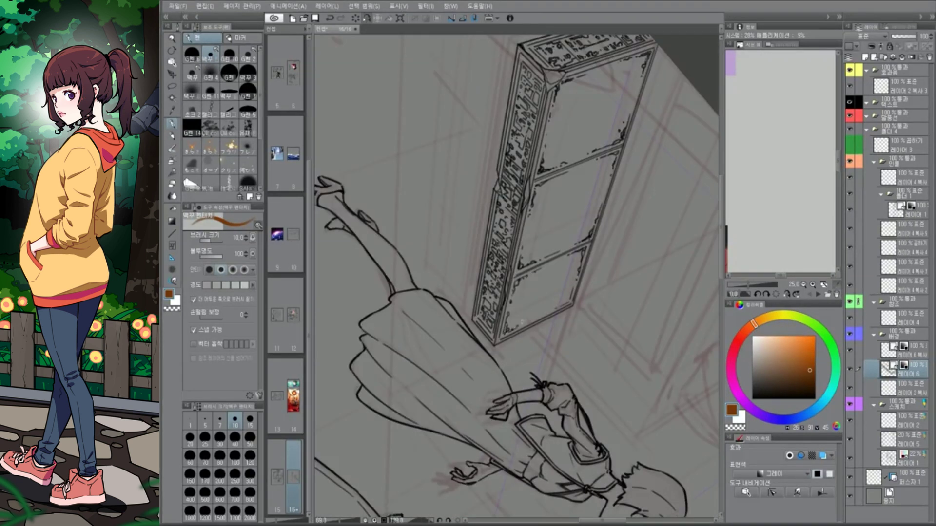
# Draw short rounded feet under the visible corners of the bench
pyautogui.moveTo(587, 291); pyautogui.dragTo(611, 501)
pyautogui.moveTo(479, 398); pyautogui.dragTo(489, 404)
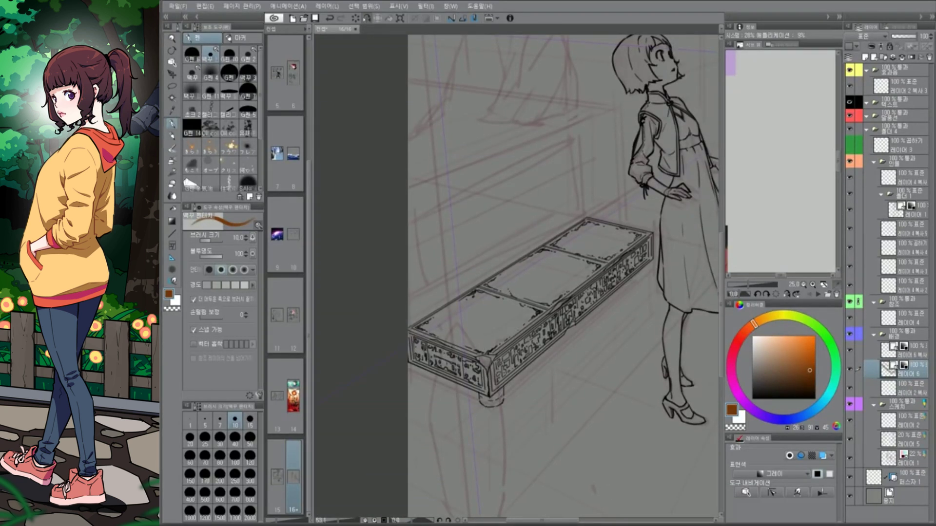
pyautogui.moveTo(413, 365); pyautogui.dragTo(415, 374)
pyautogui.hotkey('ctrl', 'z')
pyautogui.moveTo(544, 277); pyautogui.dragTo(505, 293)
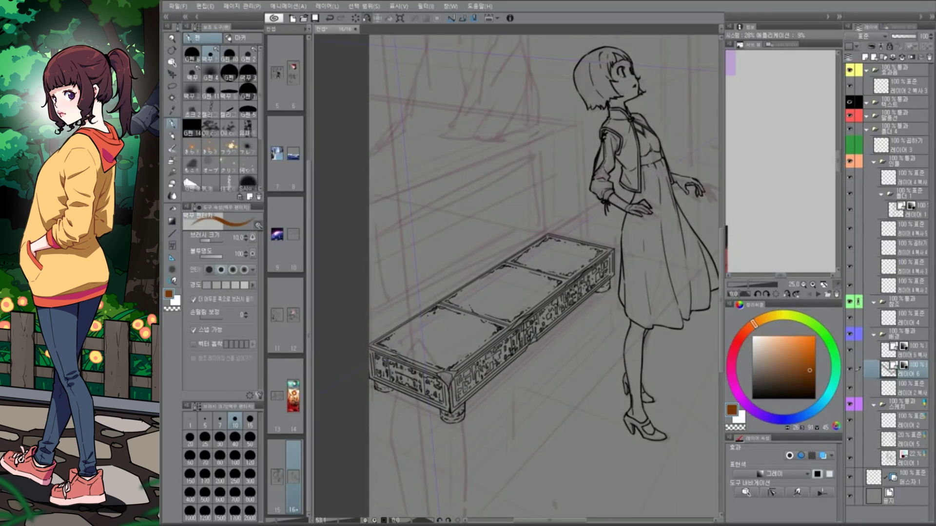
pyautogui.scroll(-2, 504, 448)
pyautogui.scroll(-3, 569, 405)
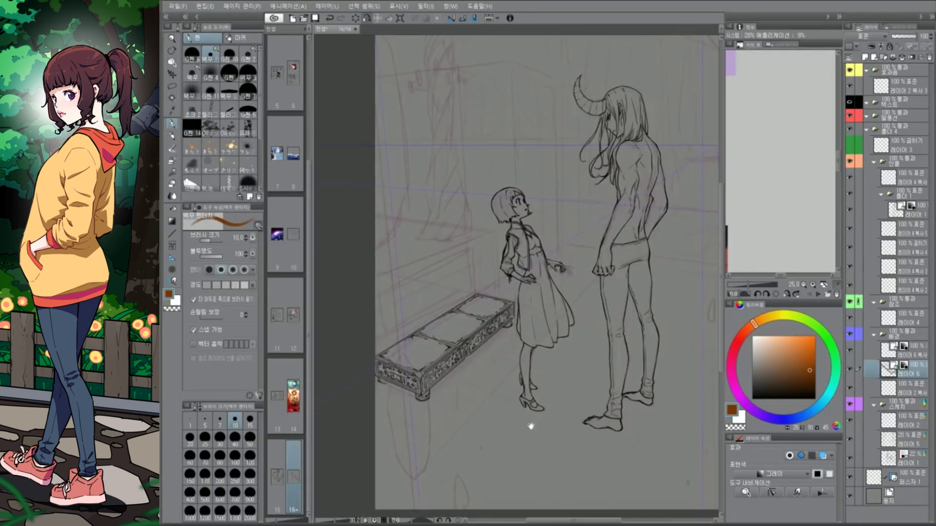
# Tint the characters' line art with a dark red layer color and draw the wall base lines in perspective behind them
pyautogui.scroll(4, 472, 296)
pyautogui.scroll(-3, 472, 295)
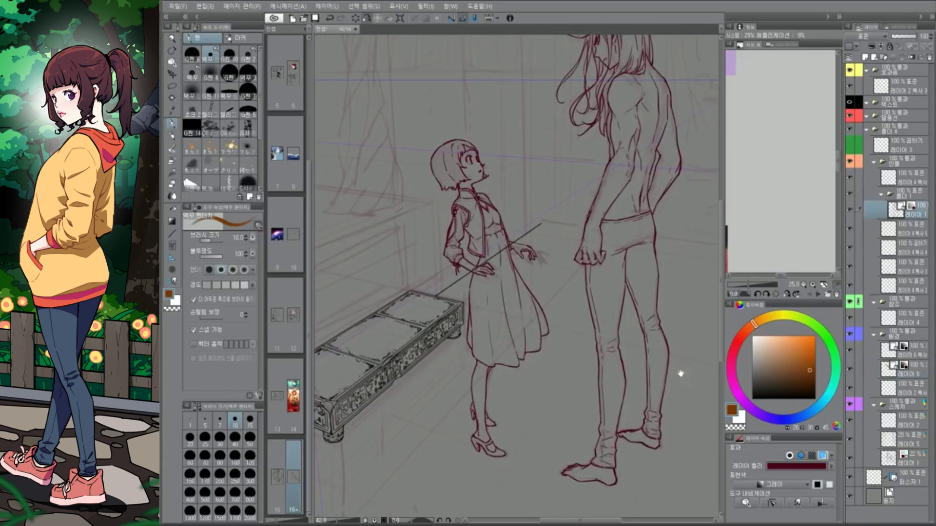
pyautogui.scroll(1, 546, 203)
pyautogui.press('e')
pyautogui.scroll(-2, 443, 254)
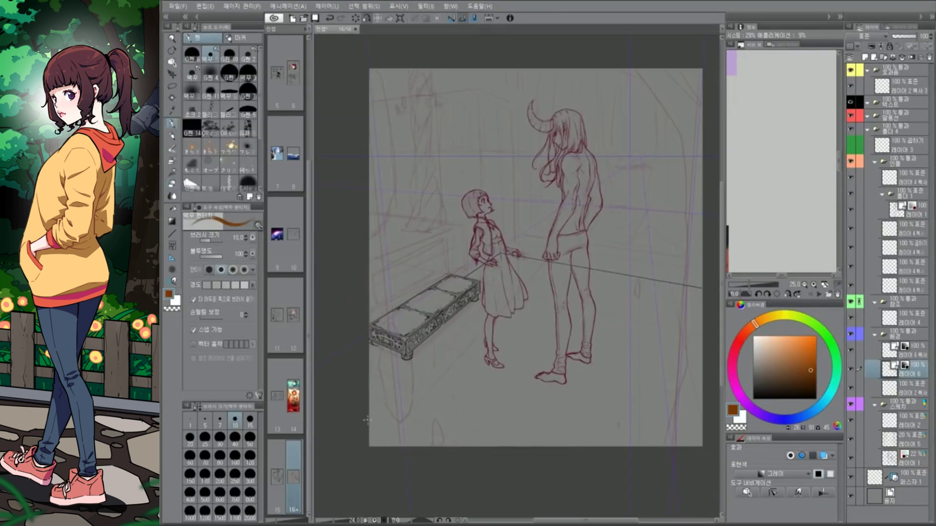
# Draw the receding floor tile joints towards the vanishing point, snapping them to the perspective ruler
pyautogui.scroll(1, 443, 255)
pyautogui.press('o')
pyautogui.click(443, 254)
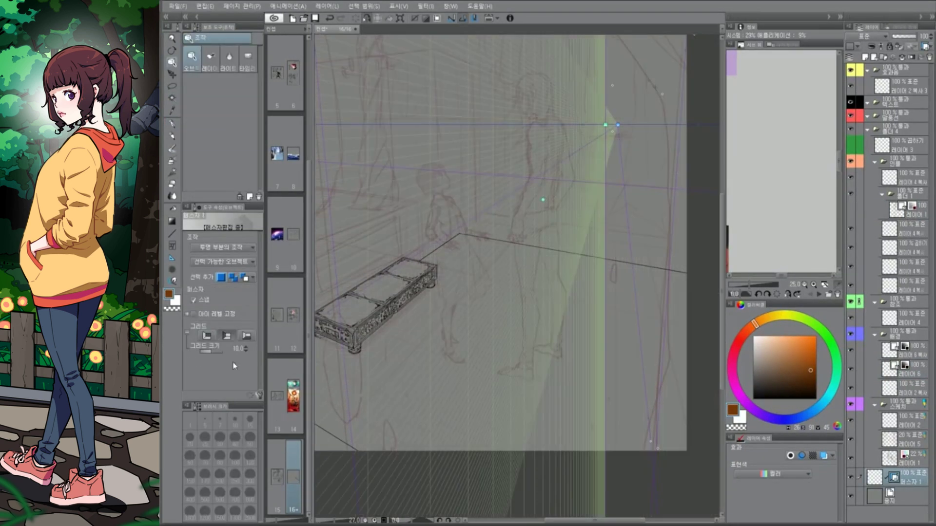
pyautogui.scroll(-2, 531, 335)
pyautogui.scroll(2, 342, 304)
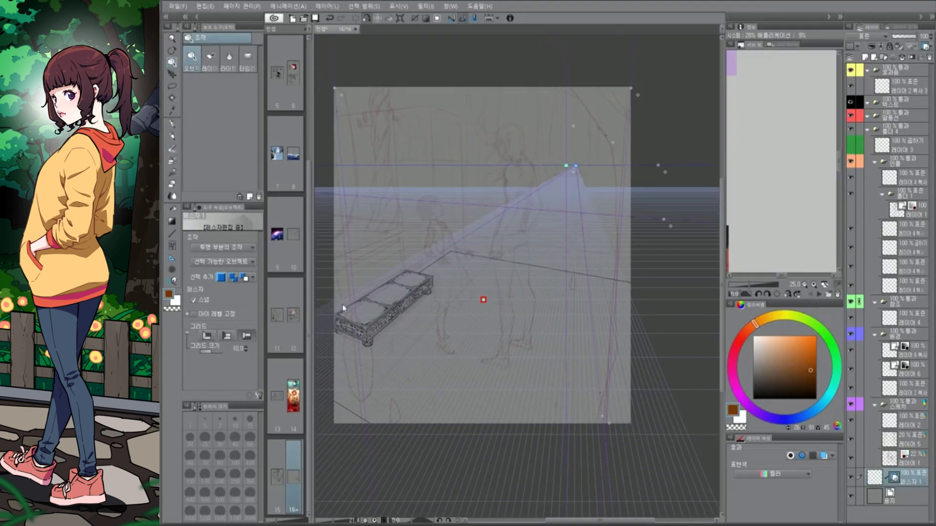
pyautogui.press('p')
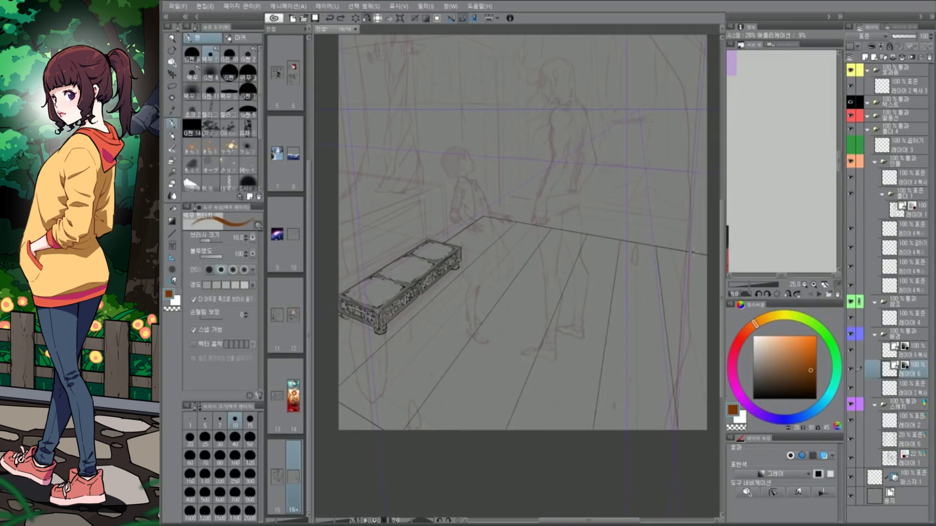
pyautogui.hotkey('alt', ']')
pyautogui.moveTo(517, 237); pyautogui.dragTo(341, 399)
pyautogui.moveTo(550, 246); pyautogui.dragTo(403, 442)
pyautogui.moveTo(557, 319); pyautogui.dragTo(502, 443)
pyautogui.moveTo(624, 249); pyautogui.dragTo(603, 407)
pyautogui.moveTo(678, 261); pyautogui.dragTo(659, 390)
# Complete the floor grid on the dark red layer with receding and crossing tile joints and a border parallel to the walls
pyautogui.moveTo(536, 292)
pyautogui.mouseDown()
pyautogui.moveTo(521, 304)
pyautogui.moveTo(551, 300)
pyautogui.mouseUp()
pyautogui.hotkey('ctrl', 'z')
pyautogui.moveTo(535, 266); pyautogui.dragTo(385, 462)
pyautogui.moveTo(580, 280); pyautogui.dragTo(497, 462)
pyautogui.moveTo(670, 292); pyautogui.dragTo(641, 453)
pyautogui.moveTo(423, 285); pyautogui.dragTo(672, 353)
pyautogui.moveTo(437, 389); pyautogui.dragTo(592, 458)
pyautogui.press('e')
pyautogui.press('p')
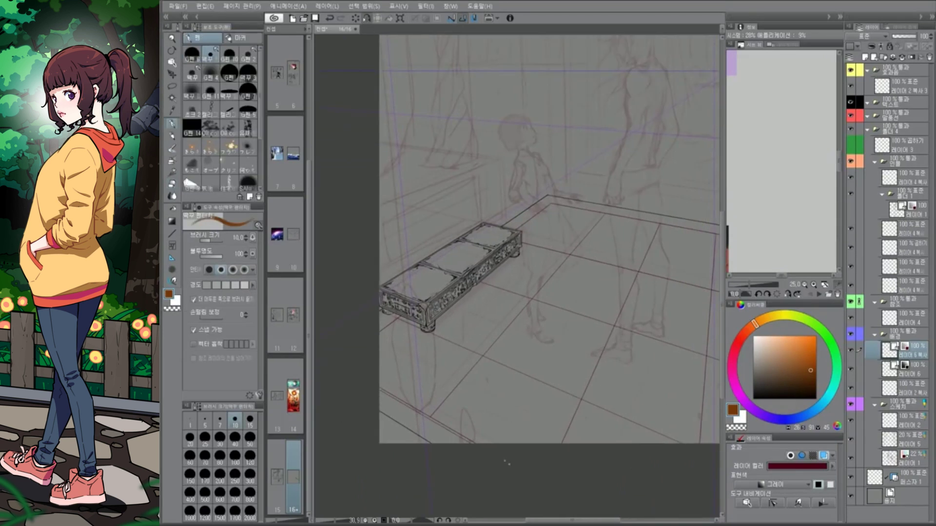
pyautogui.moveTo(506, 119); pyautogui.dragTo(499, 380)
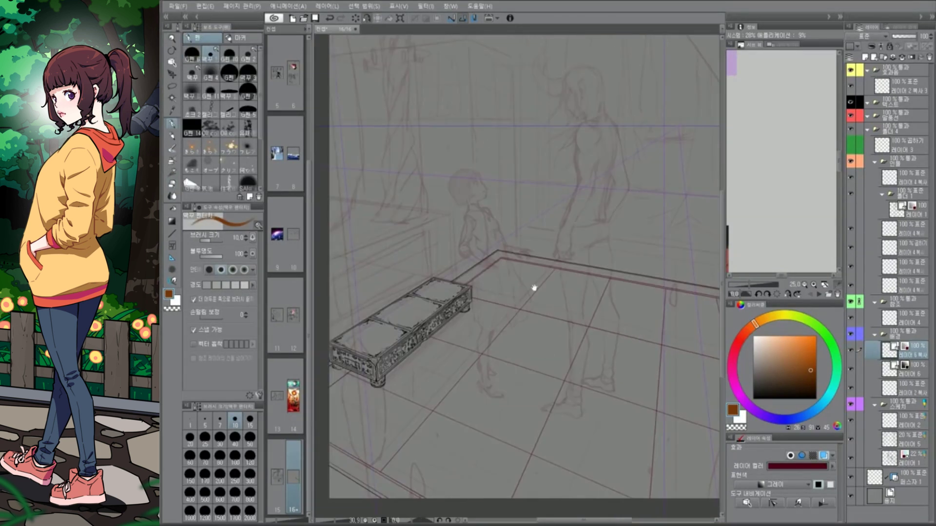
# Add a new blue-tinted layer and draw a tall pointed oval shard overlapping the bench's near corner
pyautogui.hotkey('ctrl', 'shift', 'n')
pyautogui.press('Return')
pyautogui.moveTo(515, 375); pyautogui.dragTo(549, 353)
pyautogui.moveTo(385, 310)
pyautogui.mouseDown()
pyautogui.moveTo(370, 398)
pyautogui.moveTo(397, 439)
pyautogui.mouseUp()
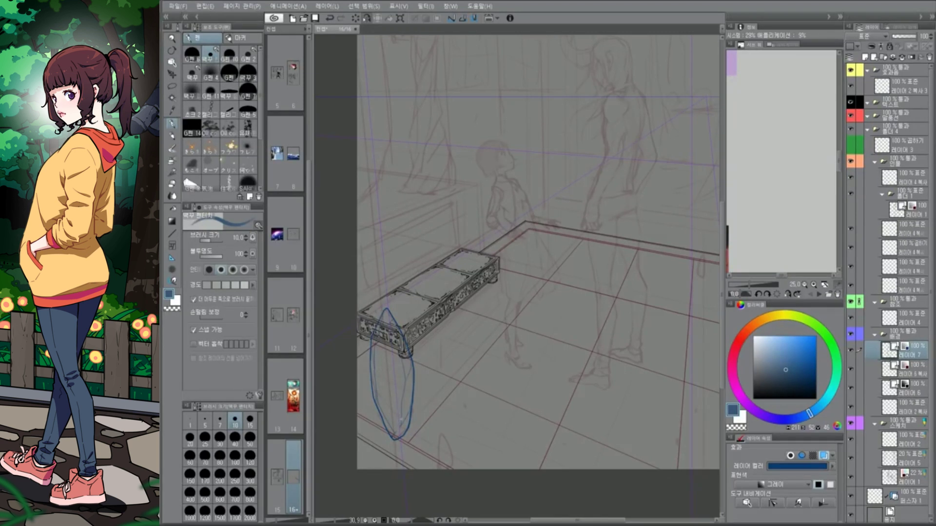
# Draw small pointed shards around the tall one and a large shard rising from the canvas's lower edge in the foreground
pyautogui.moveTo(536, 341); pyautogui.dragTo(541, 331)
pyautogui.moveTo(441, 458); pyautogui.dragTo(456, 454)
pyautogui.moveTo(370, 266); pyautogui.dragTo(371, 278)
pyautogui.moveTo(376, 412); pyautogui.dragTo(375, 446)
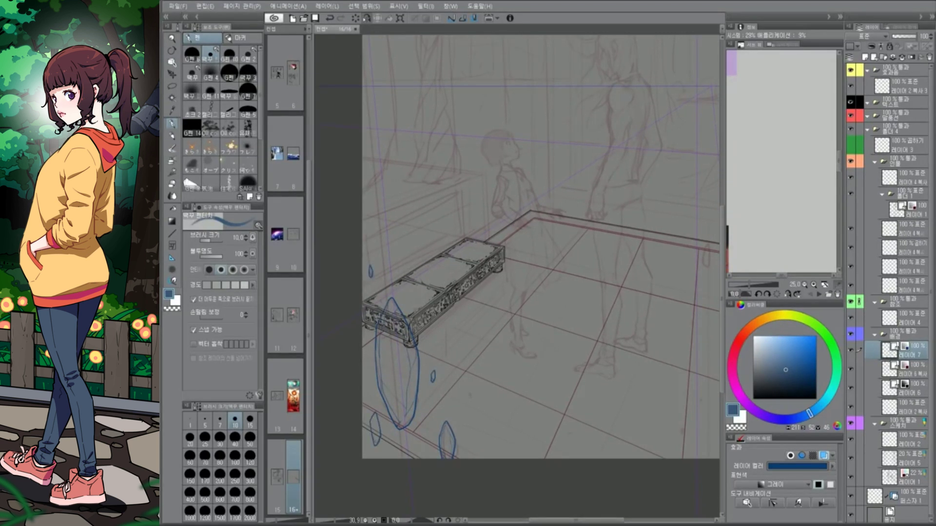
pyautogui.scroll(-2, 575, 429)
pyautogui.scroll(2, 575, 429)
pyautogui.moveTo(566, 443); pyautogui.dragTo(608, 443)
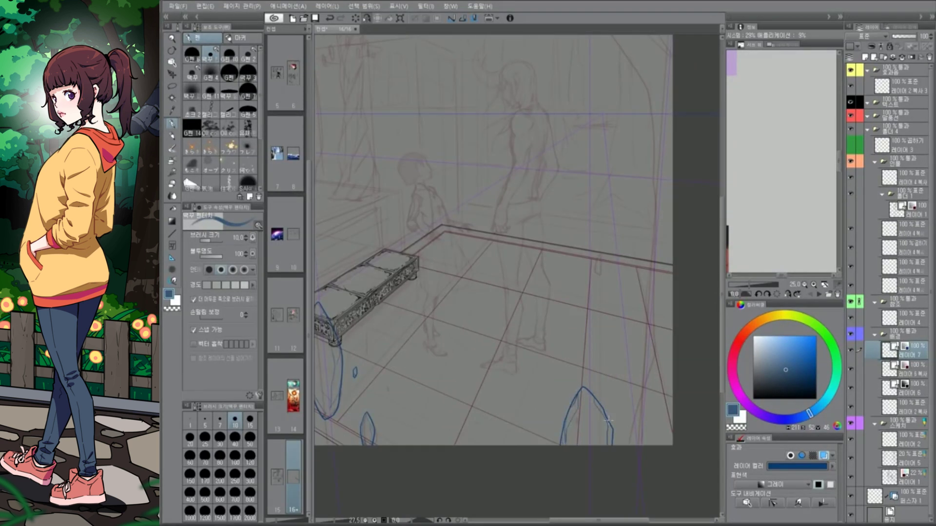
# Roughen the dark red tile joints nearest the bench with wobbly cracks and chipped corners
pyautogui.scroll(-2, 567, 432)
pyautogui.scroll(3, 481, 378)
pyautogui.moveTo(481, 379); pyautogui.dragTo(536, 312)
pyautogui.scroll(-2, 516, 278)
pyautogui.scroll(3, 517, 278)
pyautogui.moveTo(444, 355); pyautogui.dragTo(455, 267)
pyautogui.scroll(-2, 453, 312)
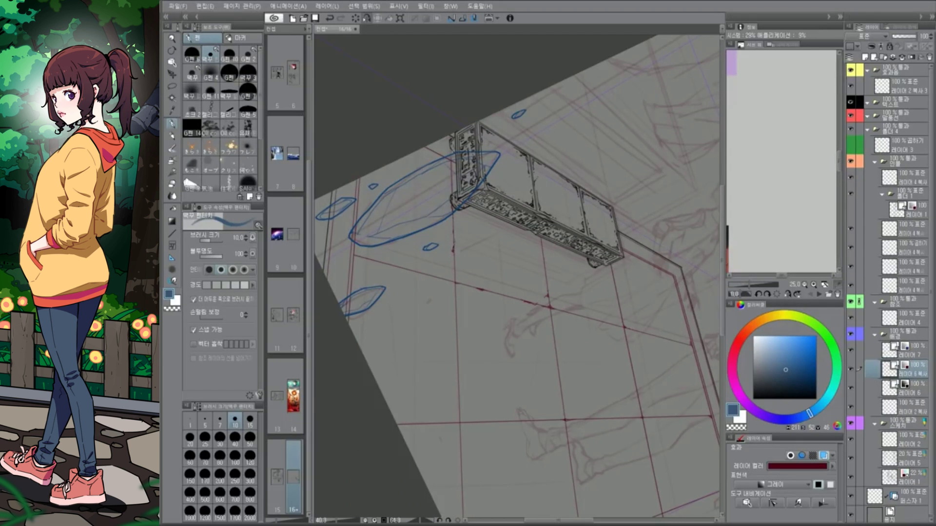
pyautogui.moveTo(517, 273)
pyautogui.mouseDown()
pyautogui.moveTo(492, 244)
pyautogui.moveTo(507, 235)
pyautogui.moveTo(539, 299)
pyautogui.moveTo(491, 372)
pyautogui.moveTo(473, 268)
pyautogui.moveTo(452, 271)
pyautogui.moveTo(403, 309)
pyautogui.moveTo(511, 400)
pyautogui.moveTo(438, 375)
pyautogui.moveTo(413, 324)
pyautogui.moveTo(373, 315)
pyautogui.moveTo(478, 401)
pyautogui.moveTo(379, 428)
pyautogui.moveTo(439, 341)
pyautogui.mouseUp()
pyautogui.moveTo(473, 241)
pyautogui.mouseDown()
pyautogui.moveTo(468, 377)
pyautogui.moveTo(395, 404)
pyautogui.mouseUp()
pyautogui.moveTo(438, 341); pyautogui.dragTo(448, 337)
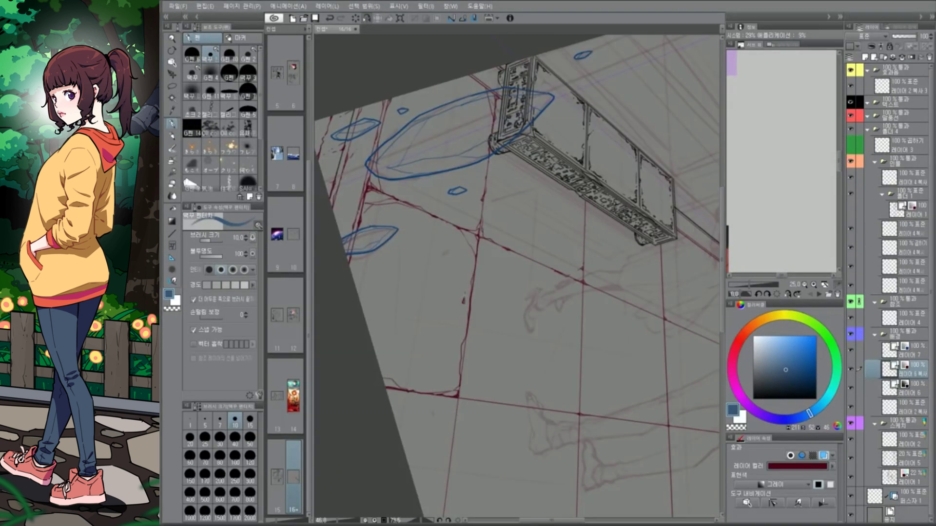
# Crack and chip the tile joints across the middle foreground of the floor, adding small specks
pyautogui.hotkey('ctrl', '0')
pyautogui.scroll(2, 555, 395)
pyautogui.moveTo(510, 386); pyautogui.dragTo(423, 363)
pyautogui.moveTo(517, 292); pyautogui.dragTo(565, 303)
pyautogui.hotkey('ctrl', '0')
pyautogui.scroll(2, 580, 359)
pyautogui.moveTo(580, 359); pyautogui.dragTo(492, 342)
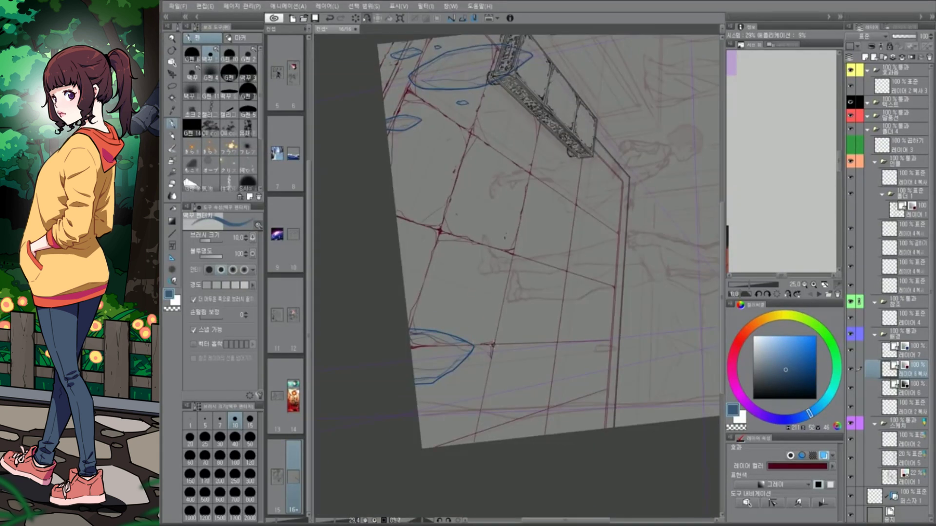
pyautogui.moveTo(428, 263); pyautogui.dragTo(471, 312)
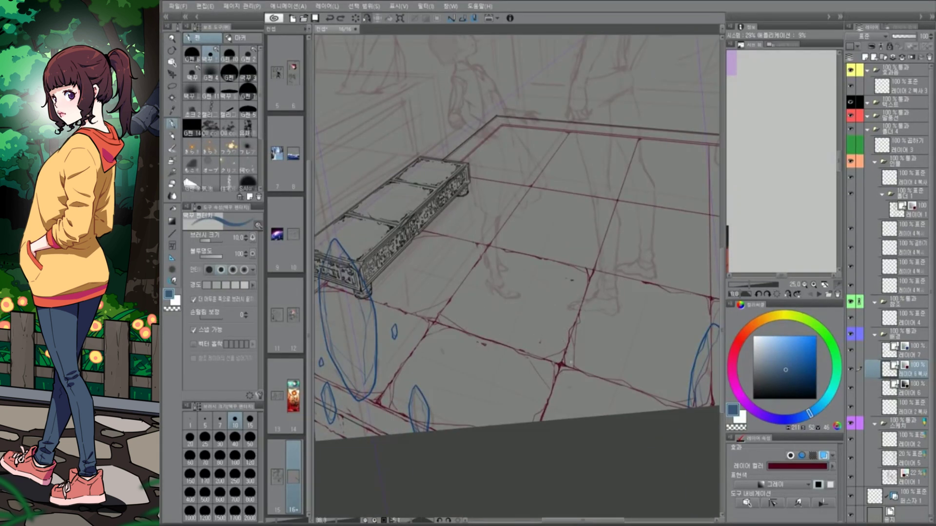
# Continue the cracked tile joints towards the canvas's lower-right corner around the foreground shard
pyautogui.moveTo(574, 301); pyautogui.dragTo(532, 305)
pyautogui.moveTo(488, 273)
pyautogui.mouseDown()
pyautogui.moveTo(417, 222)
pyautogui.moveTo(462, 349)
pyautogui.moveTo(438, 277)
pyautogui.moveTo(507, 361)
pyautogui.moveTo(514, 385)
pyautogui.moveTo(517, 295)
pyautogui.mouseUp()
pyautogui.press('e')
pyautogui.press('p')
pyautogui.moveTo(524, 375); pyautogui.dragTo(471, 404)
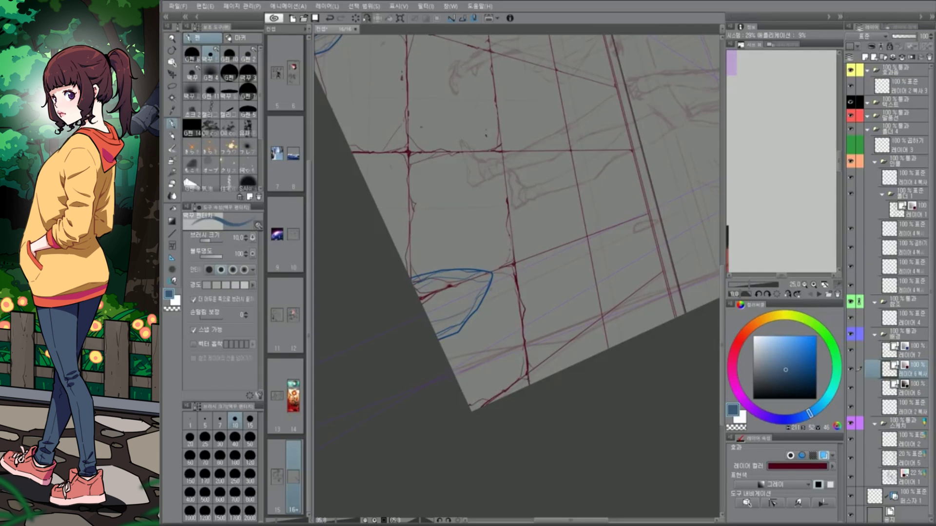
pyautogui.moveTo(500, 263)
pyautogui.mouseDown()
pyautogui.moveTo(525, 312)
pyautogui.moveTo(617, 317)
pyautogui.moveTo(634, 298)
pyautogui.mouseUp()
pyautogui.moveTo(502, 339)
pyautogui.mouseDown()
pyautogui.moveTo(507, 331)
pyautogui.moveTo(503, 339)
pyautogui.mouseUp()
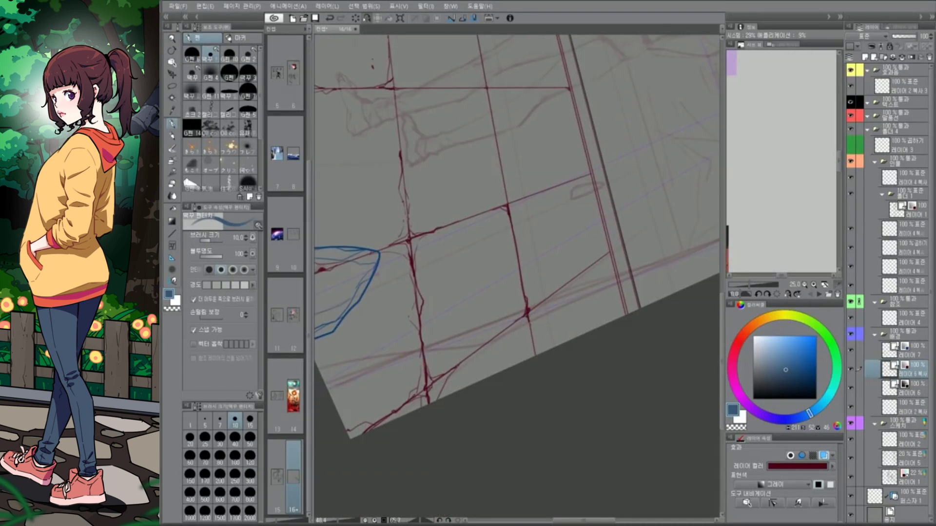
# Roughen the remaining tile joints under the figures and along the back wall with cracks and chipped intersections
pyautogui.hotkey('ctrl', '0')
pyautogui.moveTo(503, 339)
pyautogui.mouseDown()
pyautogui.moveTo(528, 308)
pyautogui.moveTo(492, 262)
pyautogui.moveTo(500, 284)
pyautogui.moveTo(542, 311)
pyautogui.moveTo(522, 382)
pyautogui.moveTo(507, 390)
pyautogui.moveTo(600, 337)
pyautogui.mouseUp()
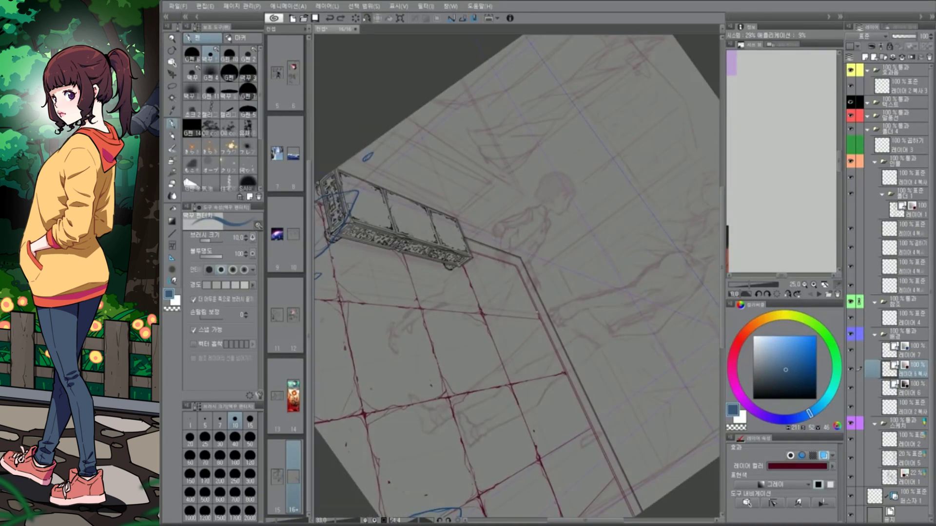
pyautogui.hotkey('ctrl', '@')
pyautogui.moveTo(599, 295)
pyautogui.mouseDown()
pyautogui.moveTo(597, 312)
pyautogui.moveTo(540, 357)
pyautogui.moveTo(463, 341)
pyautogui.mouseUp()
pyautogui.hotkey('ctrl', '@')
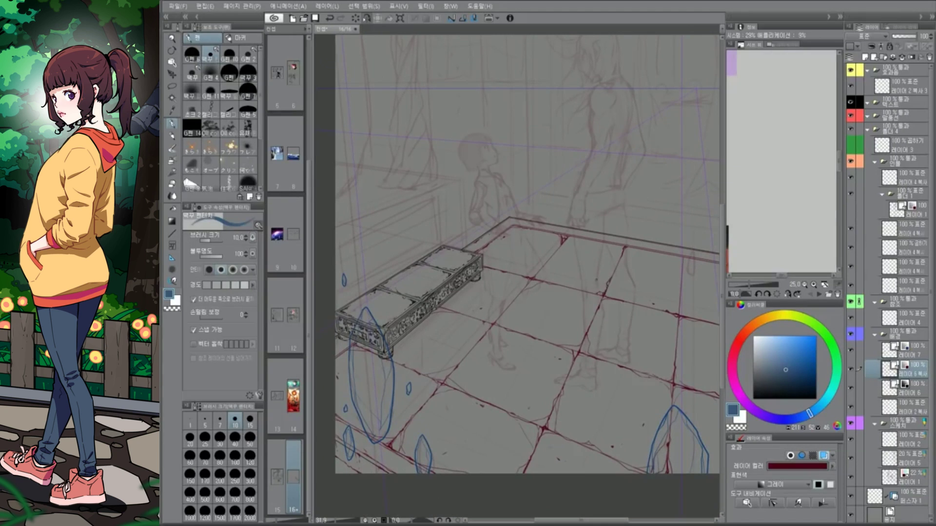
pyautogui.moveTo(516, 253); pyautogui.dragTo(575, 341)
pyautogui.moveTo(517, 273)
pyautogui.mouseDown()
pyautogui.moveTo(477, 234)
pyautogui.moveTo(438, 273)
pyautogui.mouseUp()
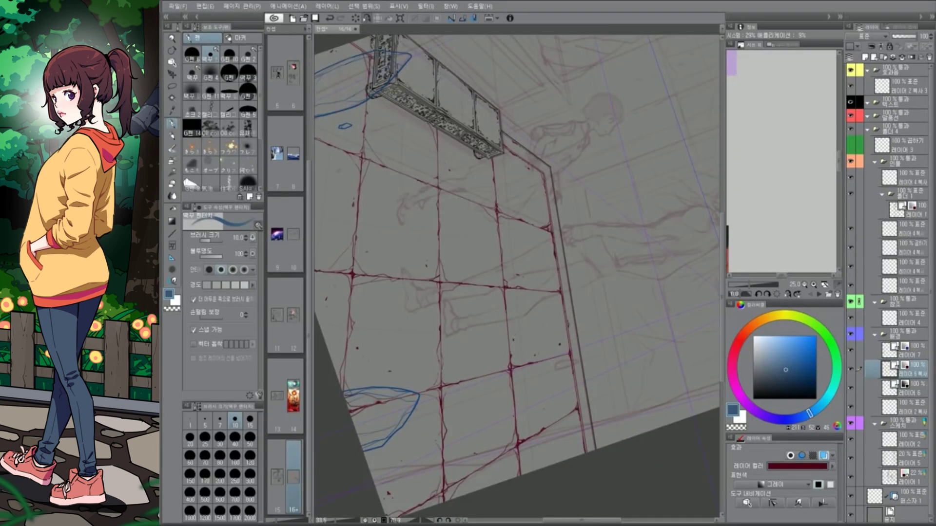
pyautogui.hotkey('ctrl', '@')
pyautogui.scroll(-2, 517, 273)
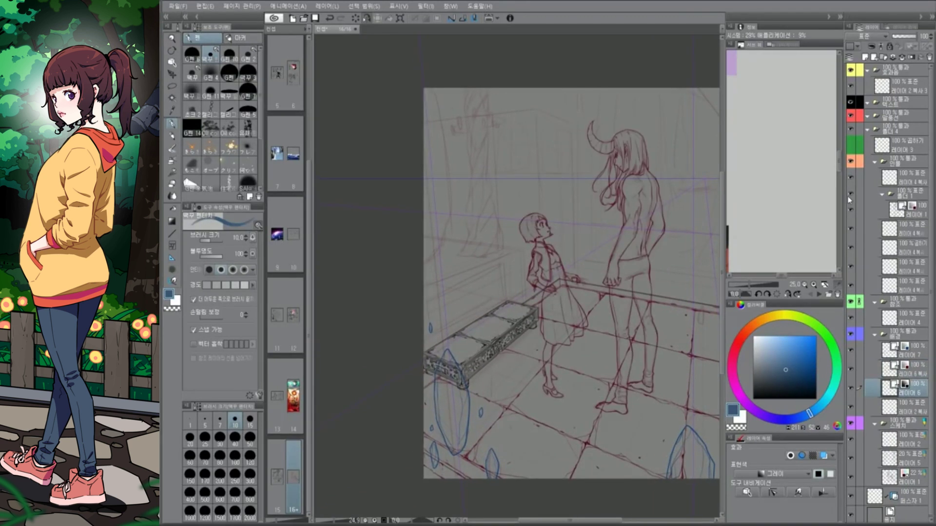
# Change the characters' line art tint from red to dark purple and reselect the black background line layer
pyautogui.click(872, 209)
pyautogui.click(802, 455)
pyautogui.click(763, 415)
pyautogui.click(906, 389)
# Draw a tall rectangular block behind the bench in perspective, with an inset frame on its front face
pyautogui.scroll(3, 440, 179)
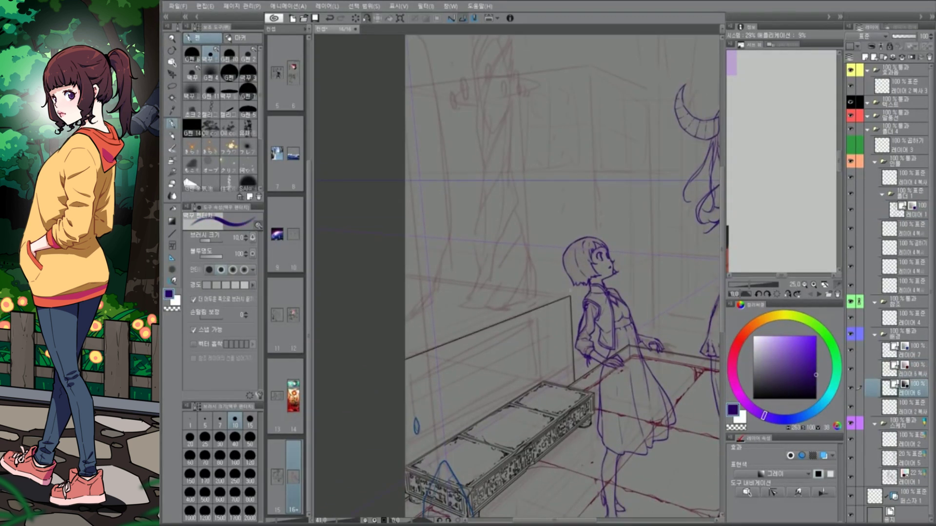
pyautogui.scroll(-1, 633, 367)
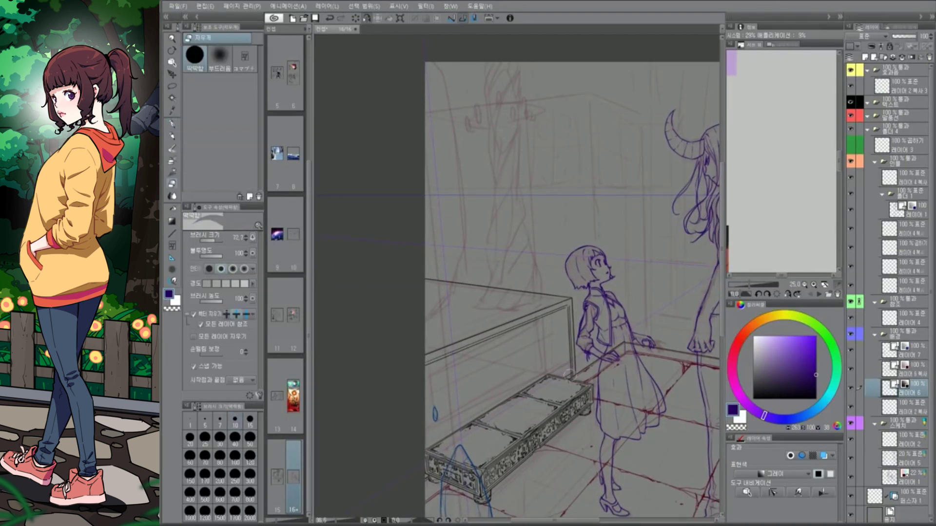
pyautogui.scroll(3, 567, 373)
pyautogui.scroll(-1, 568, 373)
pyautogui.scroll(-1, 573, 292)
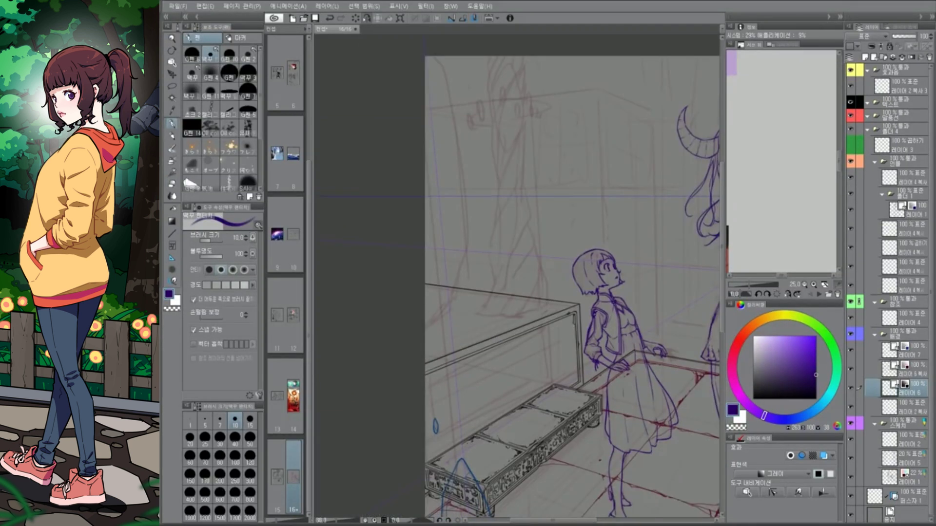
# Draw the upper part of a twisted tree trunk in dark red above the block
pyautogui.scroll(-1, 566, 341)
pyautogui.hotkey('alt', ']')
pyautogui.moveTo(518, 106)
pyautogui.mouseDown()
pyautogui.moveTo(487, 181)
pyautogui.moveTo(498, 214)
pyautogui.moveTo(520, 108)
pyautogui.mouseUp()
pyautogui.moveTo(492, 229)
pyautogui.mouseDown()
pyautogui.moveTo(523, 126)
pyautogui.moveTo(512, 241)
pyautogui.mouseUp()
pyautogui.moveTo(490, 231); pyautogui.dragTo(487, 285)
pyautogui.moveTo(492, 145)
pyautogui.mouseDown()
pyautogui.moveTo(507, 108)
pyautogui.moveTo(488, 178)
pyautogui.mouseUp()
pyautogui.moveTo(515, 118); pyautogui.dragTo(493, 163)
pyautogui.moveTo(486, 127); pyautogui.dragTo(491, 104)
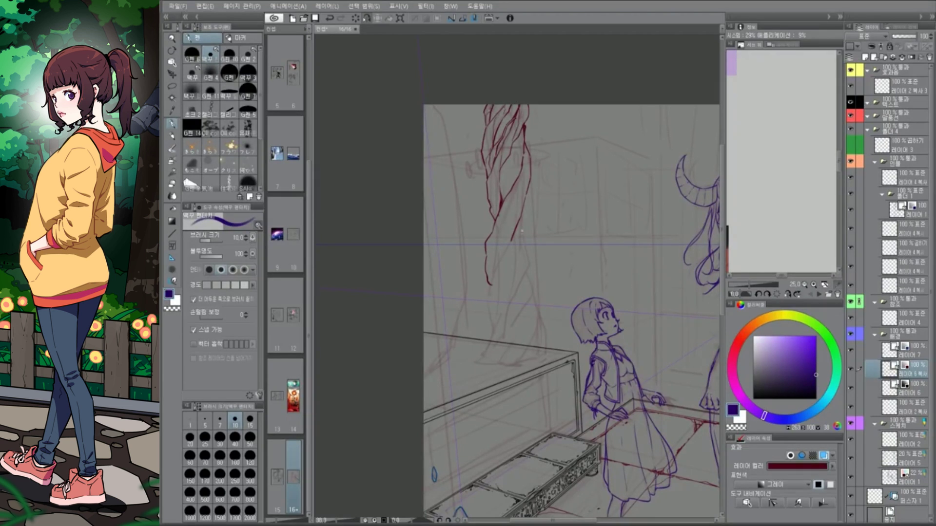
pyautogui.moveTo(492, 285); pyautogui.dragTo(475, 336)
pyautogui.moveTo(527, 205); pyautogui.dragTo(492, 330)
# Draw the trunk's lower half with roots spreading over the block and pointed fragments around them
pyautogui.scroll(-1, 570, 302)
pyautogui.moveTo(525, 238); pyautogui.dragTo(536, 314)
pyautogui.moveTo(487, 310)
pyautogui.mouseDown()
pyautogui.moveTo(455, 342)
pyautogui.moveTo(495, 355)
pyautogui.mouseUp()
pyautogui.moveTo(518, 292); pyautogui.dragTo(499, 317)
pyautogui.moveTo(451, 360)
pyautogui.mouseDown()
pyautogui.moveTo(430, 371)
pyautogui.moveTo(441, 359)
pyautogui.mouseUp()
pyautogui.moveTo(480, 346)
pyautogui.mouseDown()
pyautogui.moveTo(509, 360)
pyautogui.moveTo(515, 342)
pyautogui.mouseUp()
pyautogui.moveTo(531, 274)
pyautogui.mouseDown()
pyautogui.moveTo(520, 330)
pyautogui.moveTo(547, 384)
pyautogui.mouseUp()
pyautogui.moveTo(526, 348); pyautogui.dragTo(527, 397)
pyautogui.moveTo(542, 384)
pyautogui.mouseDown()
pyautogui.moveTo(535, 403)
pyautogui.moveTo(524, 396)
pyautogui.moveTo(507, 429)
pyautogui.mouseUp()
pyautogui.hotkey('ctrl', 'z')
pyautogui.moveTo(539, 327); pyautogui.dragTo(551, 338)
pyautogui.moveTo(537, 319); pyautogui.dragTo(558, 326)
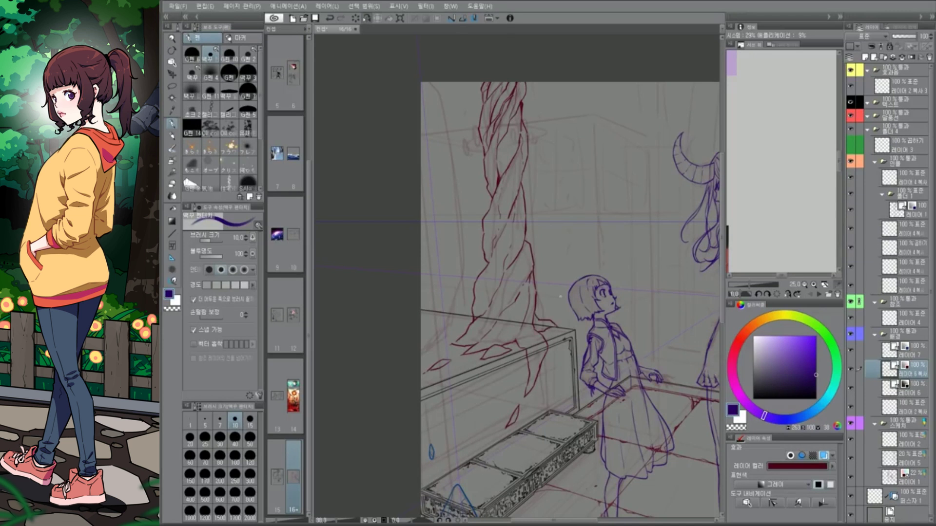
# Erase the block's edges where the trunk and roots cover them and refine the root lines
pyautogui.press('e')
pyautogui.click(912, 375)
pyautogui.press('p')
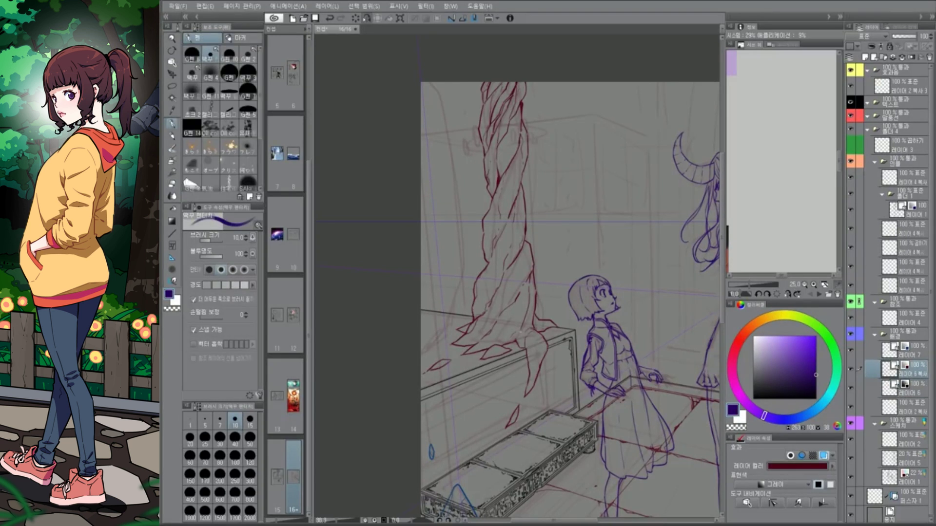
pyautogui.scroll(2, 570, 292)
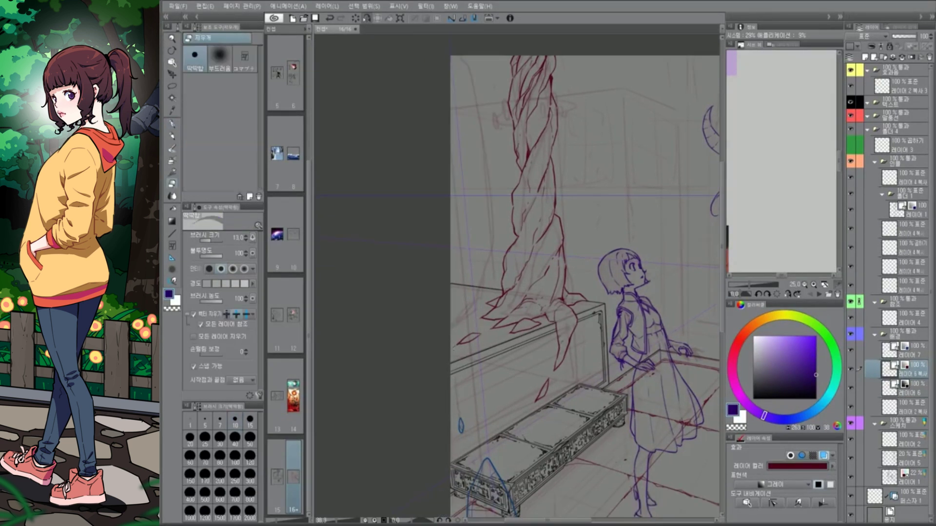
pyautogui.scroll(-2, 674, 417)
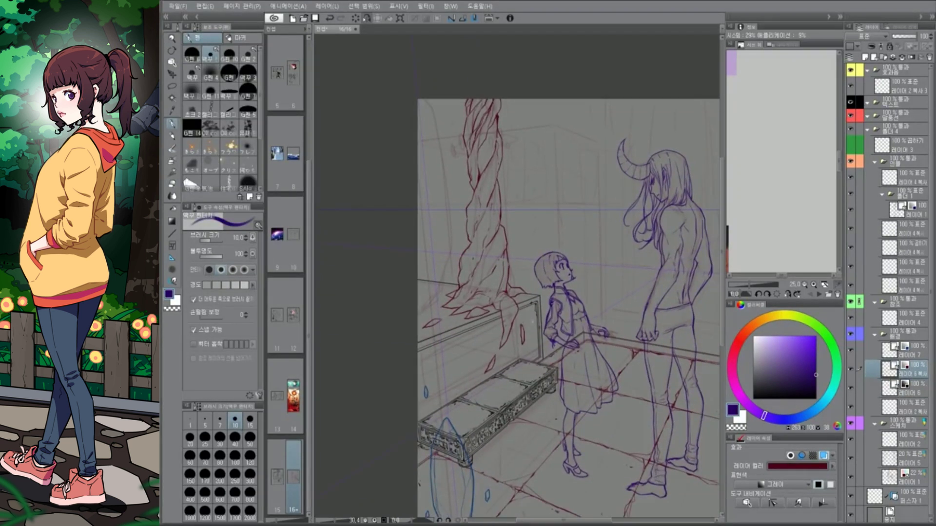
# Draw a ring of small hanging gem shapes around the upper trunk on the blue layer
pyautogui.scroll(2, 565, 307)
pyautogui.hotkey('alt', ']')
pyautogui.moveTo(493, 204)
pyautogui.mouseDown()
pyautogui.moveTo(494, 232)
pyautogui.moveTo(457, 236)
pyautogui.mouseUp()
pyautogui.moveTo(452, 240); pyautogui.dragTo(453, 250)
pyautogui.moveTo(508, 223); pyautogui.dragTo(508, 234)
pyautogui.moveTo(516, 210); pyautogui.dragTo(517, 228)
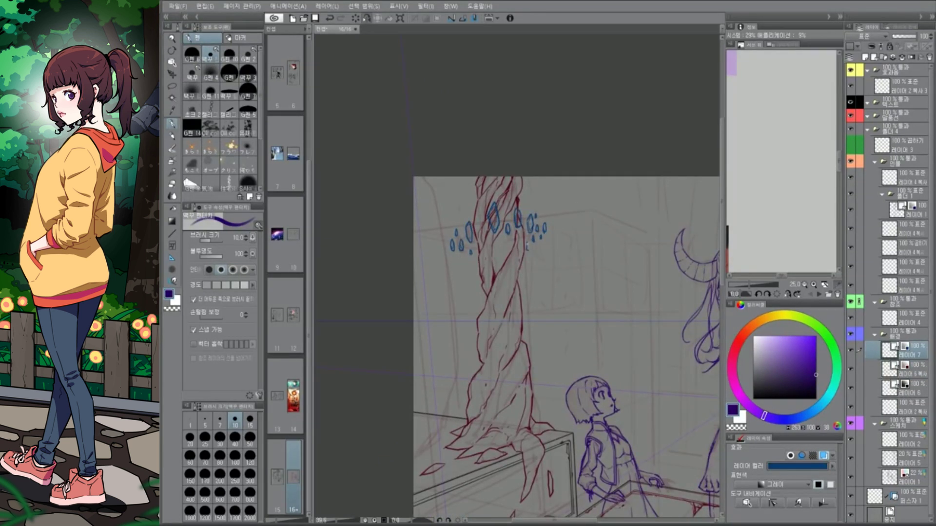
pyautogui.scroll(-2, 523, 319)
pyautogui.scroll(3, 523, 319)
# Draw the long curved edges of a large form along the canvas's left side on the dark red layer
pyautogui.hotkey('alt', '[')
pyautogui.scroll(-1, 574, 408)
pyautogui.scroll(1, 523, 319)
pyautogui.moveTo(530, 293); pyautogui.dragTo(519, 342)
pyautogui.scroll(-1, 511, 215)
pyautogui.moveTo(471, 160); pyautogui.dragTo(490, 414)
pyautogui.moveTo(507, 188); pyautogui.dragTo(480, 347)
# Add inner contour lines to the large curved form beside the twisted trunk
pyautogui.hotkey('alt', '[')
pyautogui.click(907, 365)
pyautogui.moveTo(516, 293); pyautogui.dragTo(497, 400)
pyautogui.moveTo(502, 228); pyautogui.dragTo(493, 248)
pyautogui.moveTo(487, 193); pyautogui.dragTo(502, 275)
pyautogui.moveTo(473, 236); pyautogui.dragTo(479, 310)
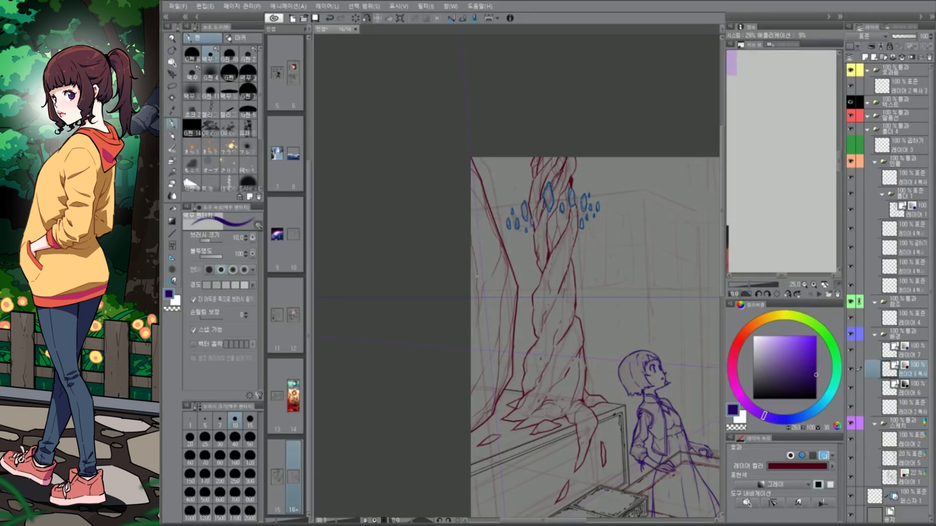
pyautogui.scroll(-1, 582, 320)
pyautogui.moveTo(557, 425); pyautogui.dragTo(589, 401)
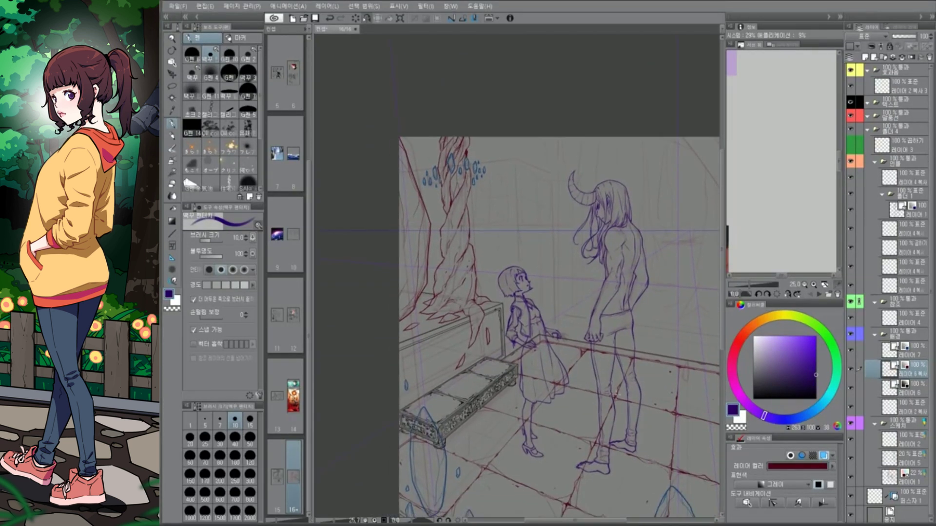
# Add worn chips and broken edges to the framed front face of the block behind the bench
pyautogui.scroll(1, 589, 401)
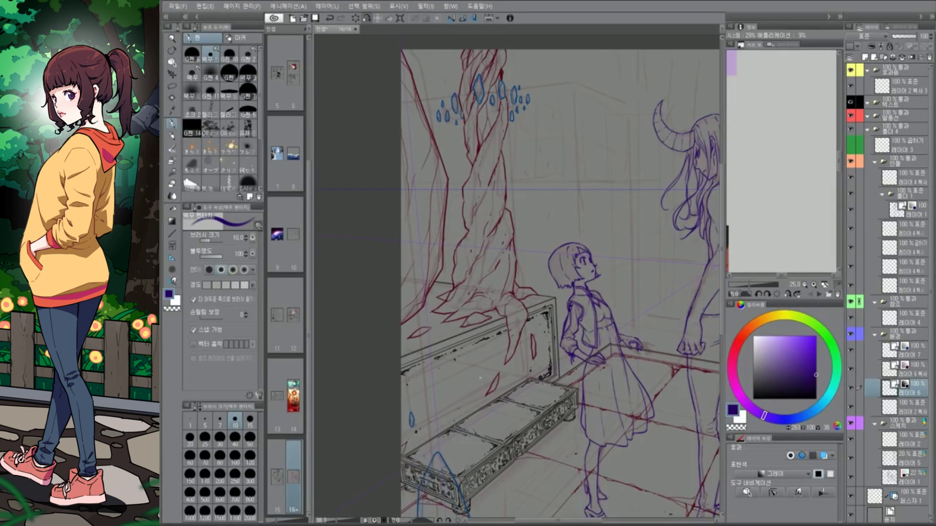
pyautogui.press('m')
pyautogui.scroll(-2, 605, 215)
pyautogui.scroll(1, 606, 435)
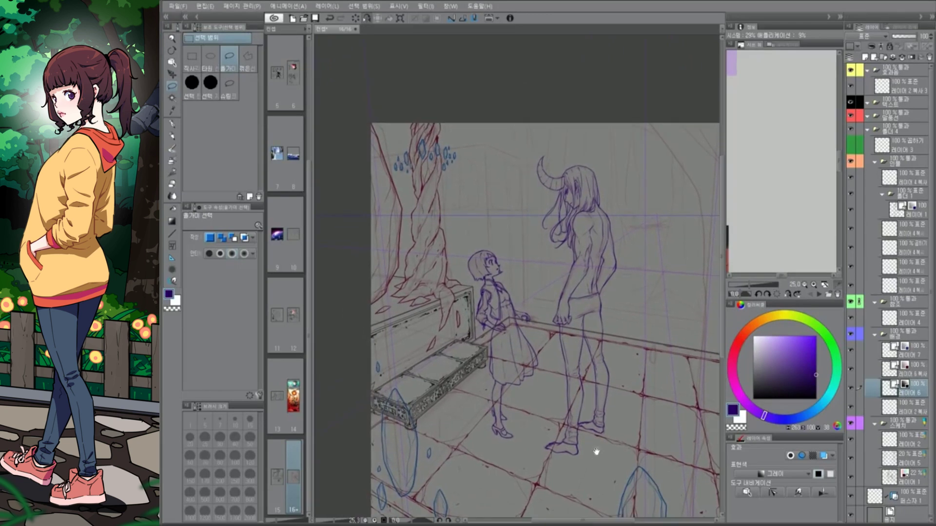
# Draw a tall two-sided box in perspective behind the girl in dark red, divided into levels by horizontal lines
pyautogui.hotkey('alt', ']')
pyautogui.scroll(2, 549, 376)
pyautogui.press('p')
pyautogui.moveTo(481, 326)
pyautogui.mouseDown()
pyautogui.moveTo(480, 200)
pyautogui.moveTo(524, 219)
pyautogui.mouseUp()
pyautogui.moveTo(526, 221); pyautogui.dragTo(526, 413)
pyautogui.moveTo(427, 348); pyautogui.dragTo(544, 260)
pyautogui.scroll(-1, 526, 341)
pyautogui.scroll(2, 526, 341)
pyautogui.moveTo(440, 321); pyautogui.dragTo(552, 314)
pyautogui.hotkey('ctrl', 'z')
pyautogui.moveTo(440, 383)
pyautogui.mouseDown()
pyautogui.moveTo(481, 386)
pyautogui.moveTo(505, 460)
pyautogui.mouseUp()
pyautogui.moveTo(440, 375)
pyautogui.mouseDown()
pyautogui.moveTo(493, 381)
pyautogui.moveTo(547, 368)
pyautogui.mouseUp()
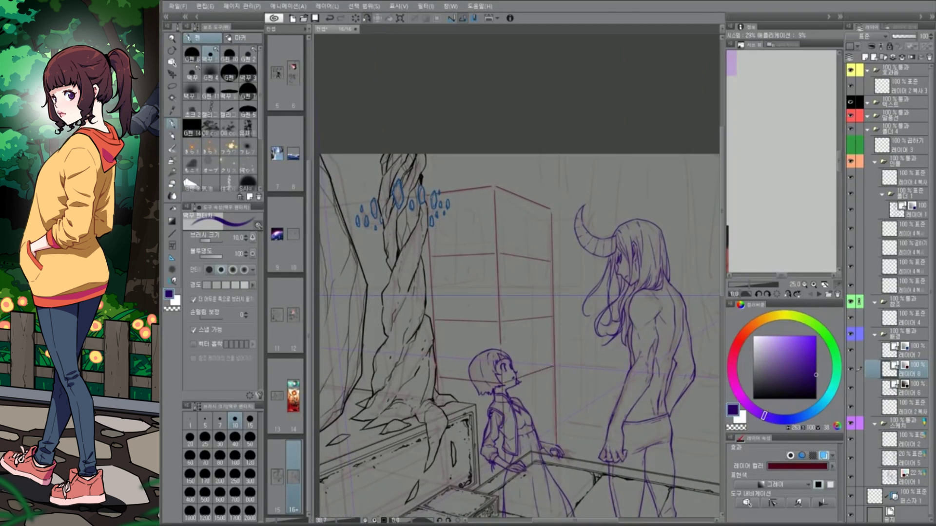
# Reshape the tall box into an irregular stone form with two rounded peaks and a central cleft
pyautogui.moveTo(507, 452); pyautogui.dragTo(556, 421)
pyautogui.scroll(-1, 527, 341)
pyautogui.moveTo(437, 321)
pyautogui.mouseDown()
pyautogui.moveTo(470, 233)
pyautogui.moveTo(551, 329)
pyautogui.mouseUp()
pyautogui.moveTo(515, 253); pyautogui.dragTo(499, 359)
pyautogui.moveTo(500, 326); pyautogui.dragTo(497, 368)
pyautogui.moveTo(551, 340); pyautogui.dragTo(551, 402)
pyautogui.moveTo(551, 365); pyautogui.dragTo(552, 392)
pyautogui.moveTo(522, 350); pyautogui.dragTo(544, 358)
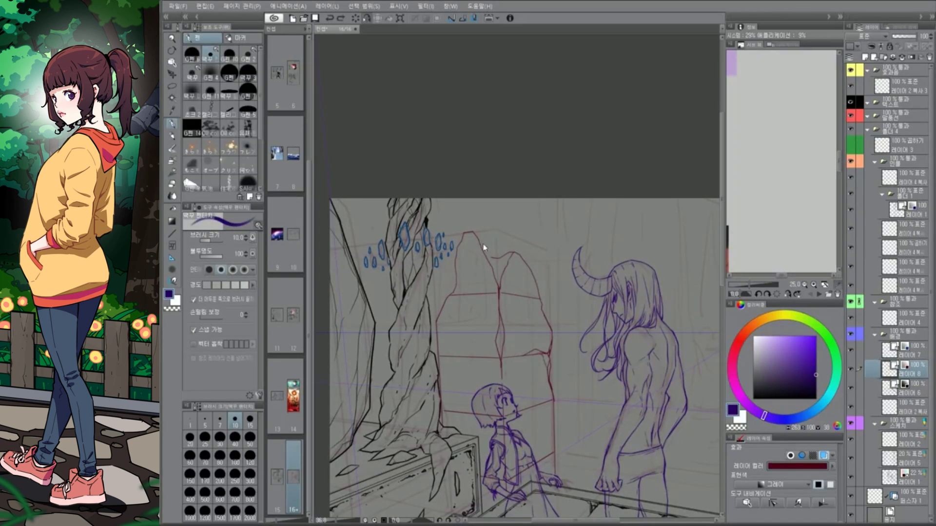
# Refine the stone form's peaks and side outlines and add cracks where its dividing lines meet
pyautogui.moveTo(464, 234); pyautogui.dragTo(455, 264)
pyautogui.moveTo(530, 272); pyautogui.dragTo(539, 292)
pyautogui.moveTo(456, 268); pyautogui.dragTo(446, 297)
pyautogui.moveTo(536, 341); pyautogui.dragTo(552, 289)
pyautogui.press('e')
pyautogui.moveTo(523, 430)
pyautogui.mouseDown()
pyautogui.moveTo(547, 414)
pyautogui.moveTo(570, 423)
pyautogui.mouseUp()
pyautogui.press('p')
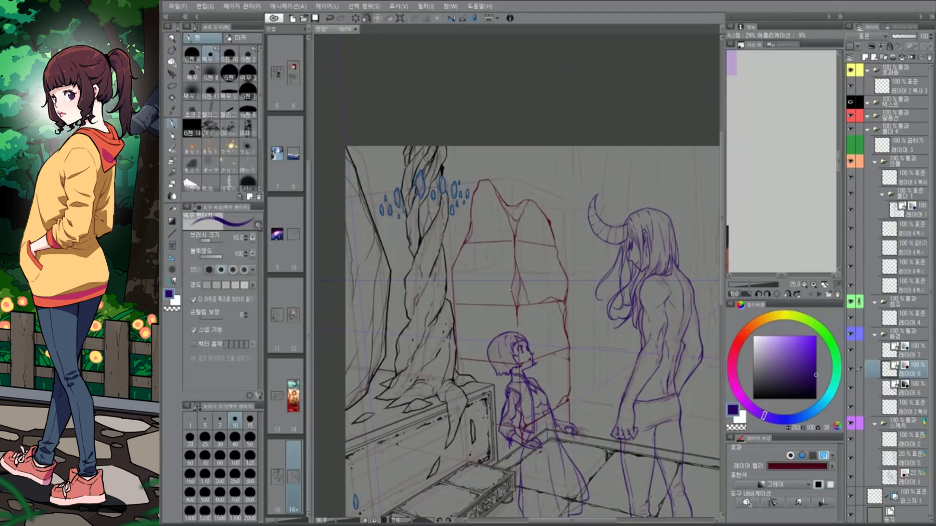
pyautogui.hotkey('ctrl', 'z')
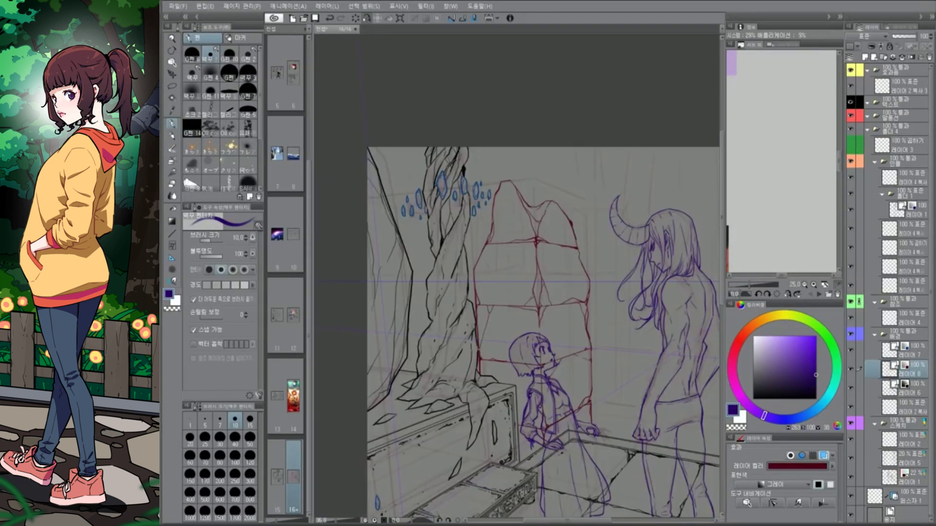
# Add diagonal cracks to the upper part of the stone form and outline a smaller rock behind the tree trunk
pyautogui.moveTo(532, 291); pyautogui.dragTo(507, 250)
pyautogui.scroll(-2, 545, 309)
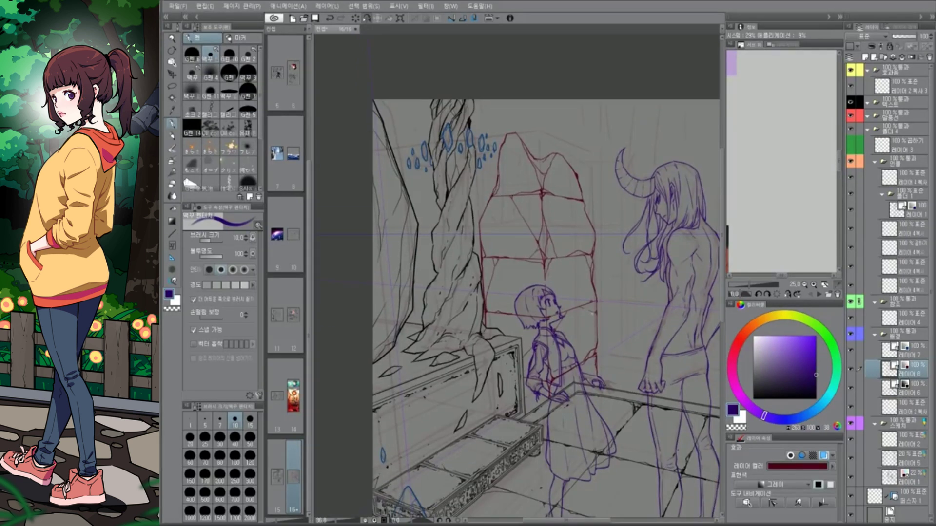
pyautogui.scroll(-2, 545, 308)
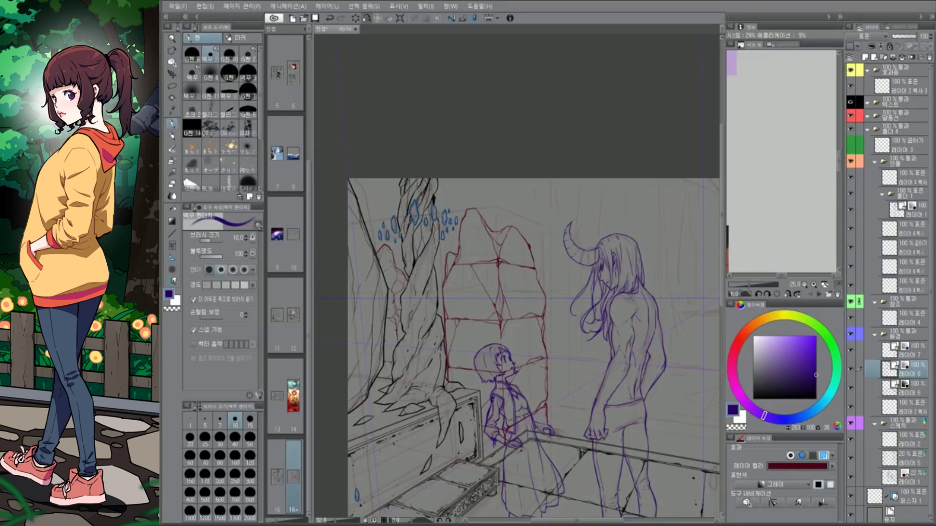
pyautogui.scroll(2, 516, 277)
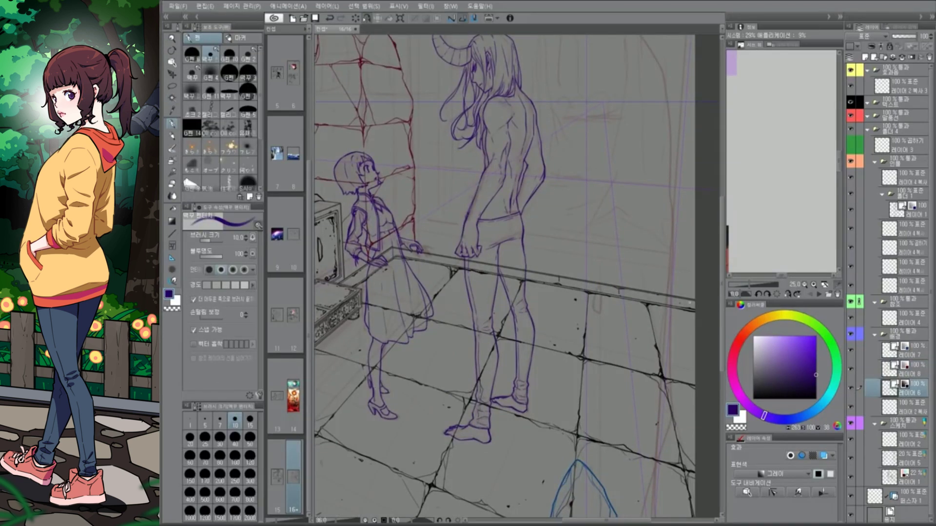
pyautogui.moveTo(487, 244); pyautogui.dragTo(551, 273)
pyautogui.moveTo(536, 195); pyautogui.dragTo(604, 302)
pyautogui.hotkey('ctrl', '0')
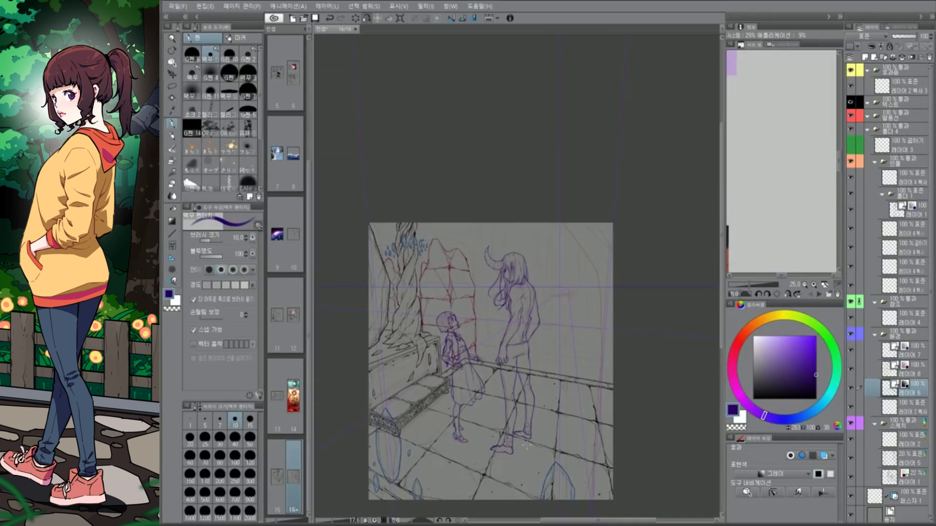
# Turn off the layer colours so the figures' and background's line art displays in black, and save the drawing
pyautogui.click(906, 210)
pyautogui.scroll(1, 515, 502)
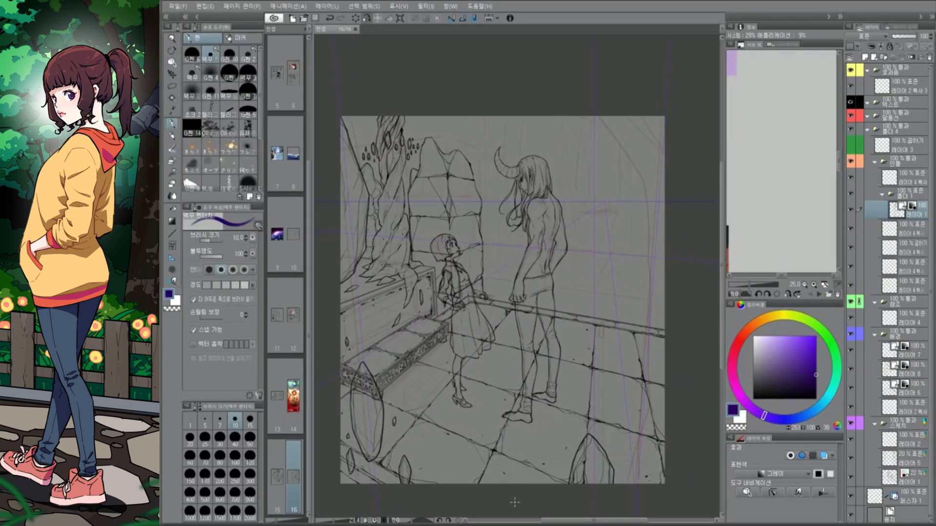
pyautogui.scroll(1, 515, 502)
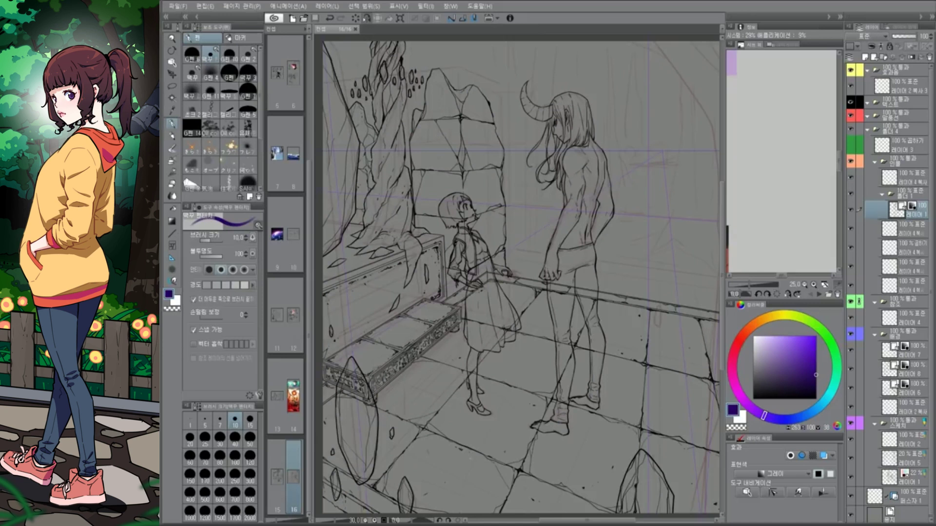
pyautogui.scroll(-1, 558, 428)
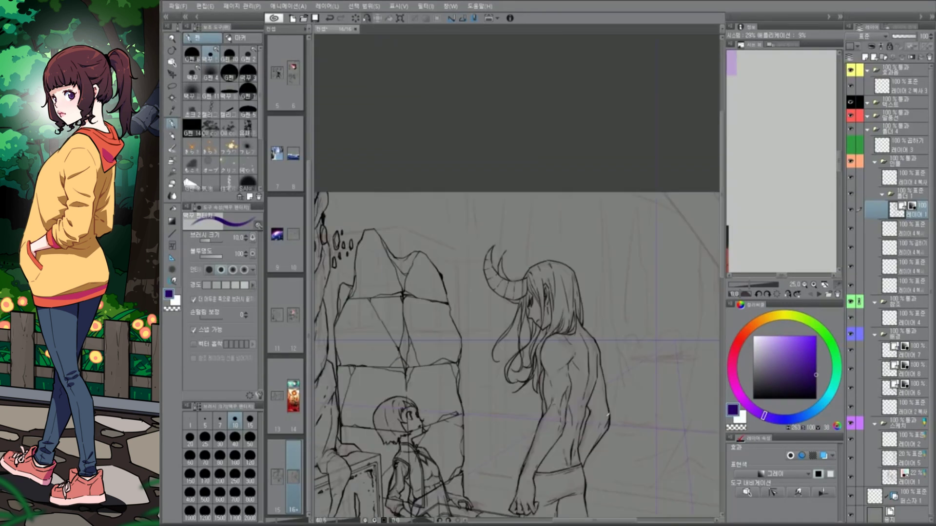
pyautogui.hotkey('ctrl', 's')
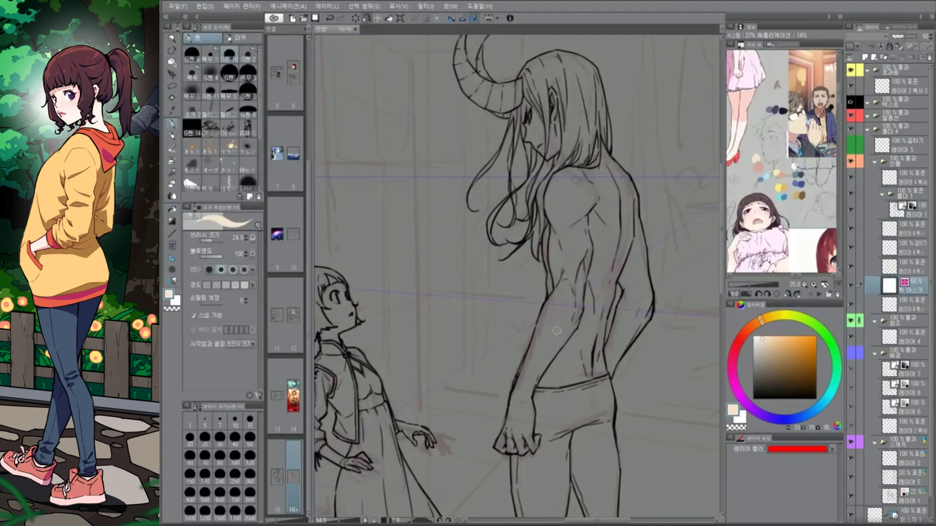
# Mask the horned figure's bare torso, arms and feet and fill the skin with pale cream
pyautogui.press('g')
pyautogui.click(533, 441)
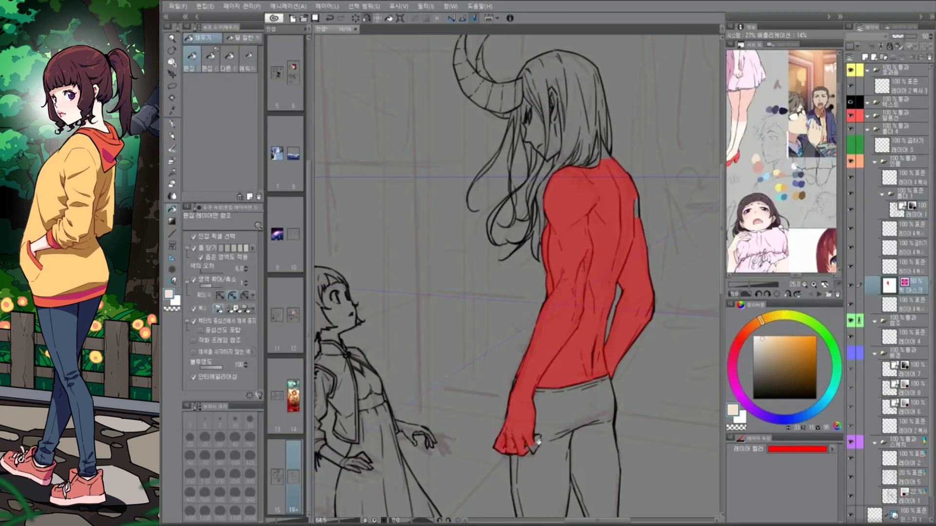
pyautogui.scroll(3, 516, 277)
pyautogui.click(543, 297)
pyautogui.press('p')
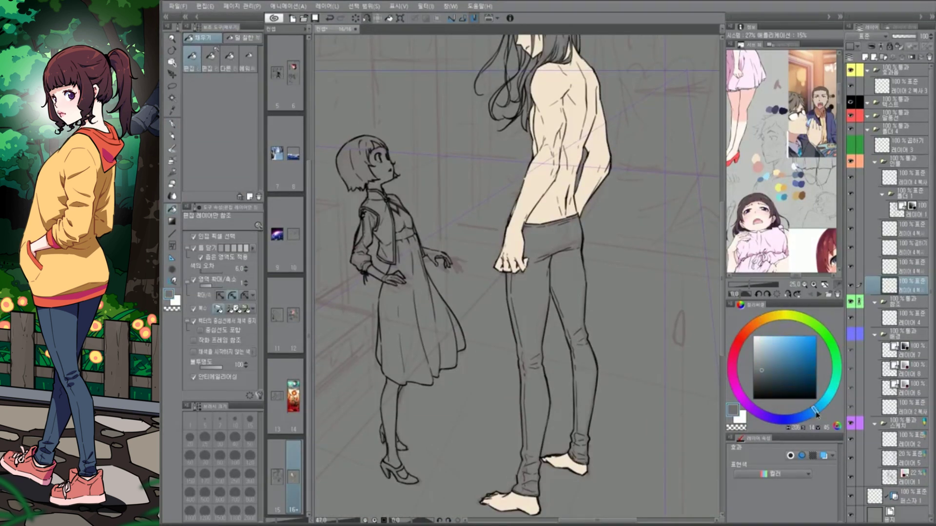
# Fill the horned figure's trousers with dark blue-grey
pyautogui.click(536, 341)
pyautogui.click(242, 37)
pyautogui.hotkey('ctrl', 'z')
pyautogui.click(536, 341)
pyautogui.hotkey('ctrl', 'z')
pyautogui.scroll(5, 516, 278)
pyautogui.click(554, 303)
pyautogui.hotkey('ctrl', 'z')
pyautogui.click(554, 319)
pyautogui.hotkey('ctrl', 'z')
pyautogui.click(556, 317)
pyautogui.scroll(-3, 585, 380)
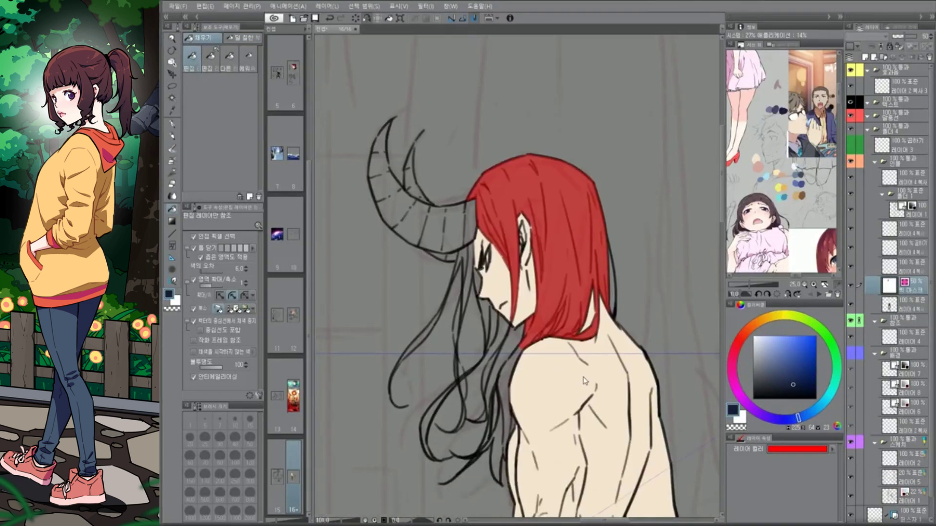
pyautogui.hotkey('ctrl', 'e')
pyautogui.hotkey('ctrl', 'z')
pyautogui.press('b')
pyautogui.moveTo(522, 210); pyautogui.dragTo(547, 258)
pyautogui.hotkey('ctrl', 'z')
pyautogui.hotkey('ctrl', 'z')
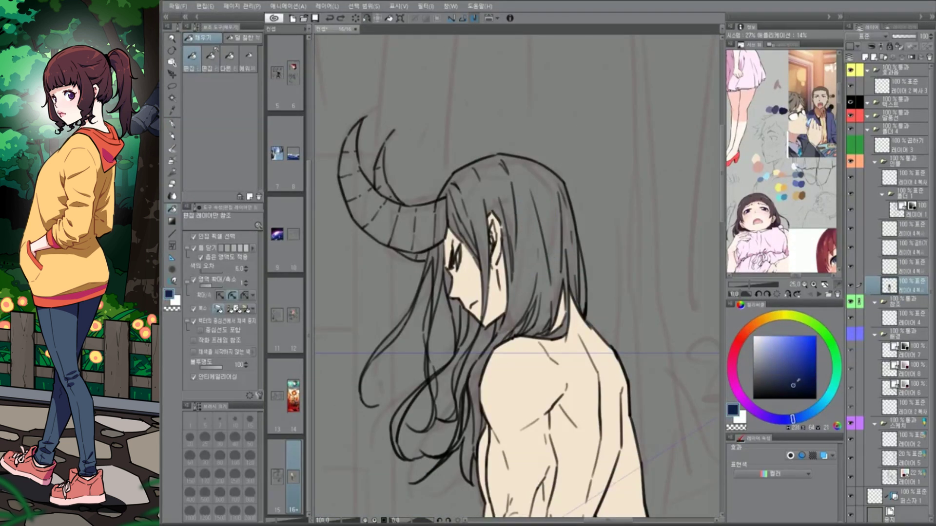
# Mask the horned figure's long hair including the loose front strands and fill it with dark navy
pyautogui.click(546, 226)
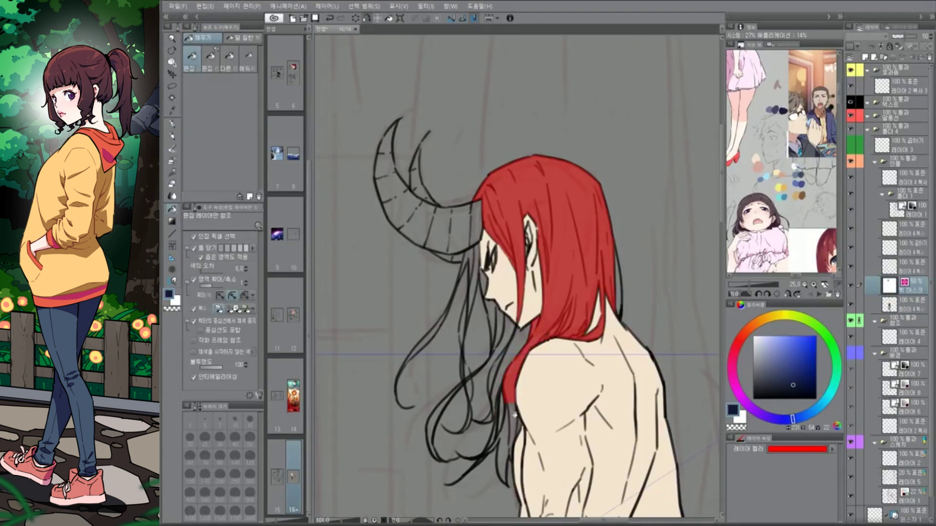
pyautogui.moveTo(468, 253); pyautogui.dragTo(458, 327)
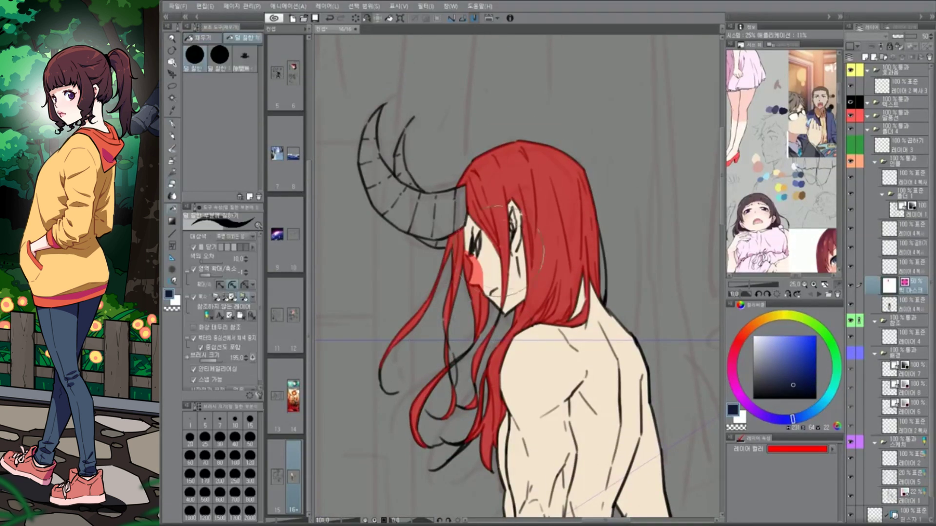
pyautogui.click(507, 286)
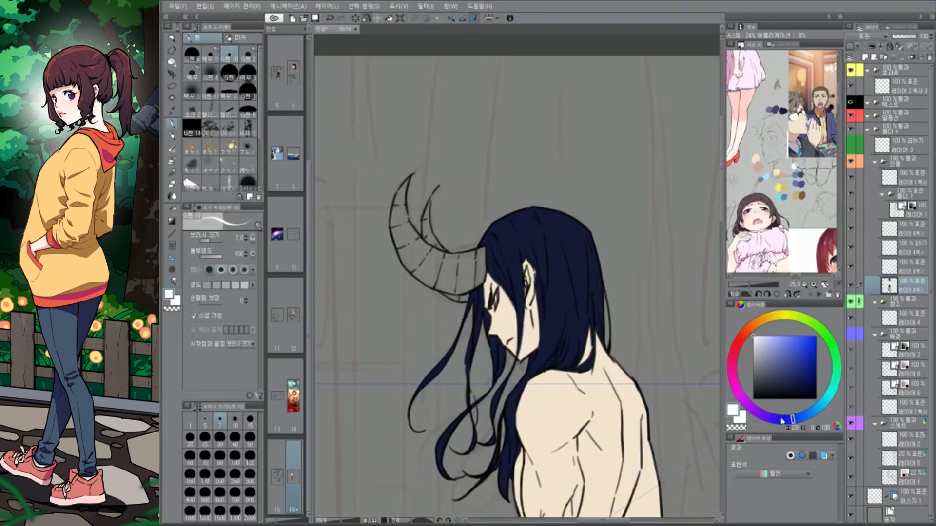
# Fill the horned figure's curved horns with a muted reddish grey
pyautogui.click(474, 291)
pyautogui.scroll(3, 475, 291)
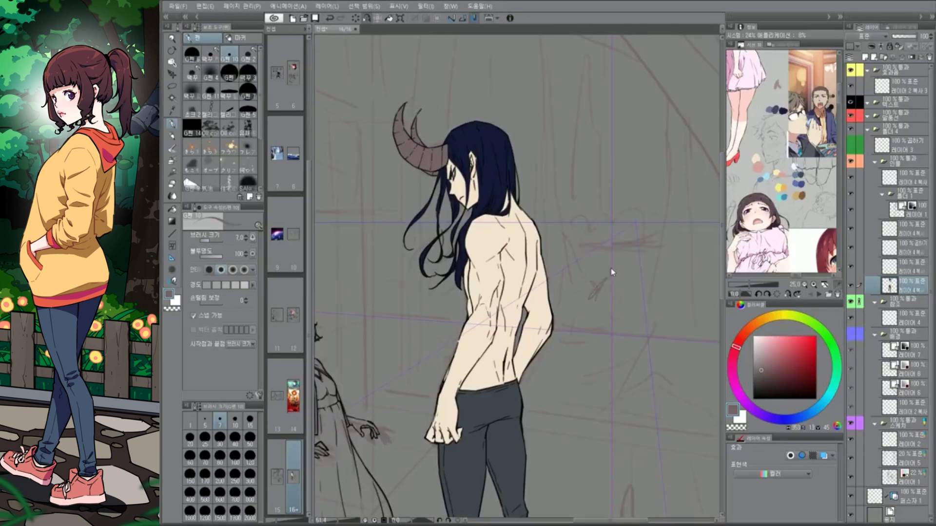
pyautogui.scroll(-3, 557, 352)
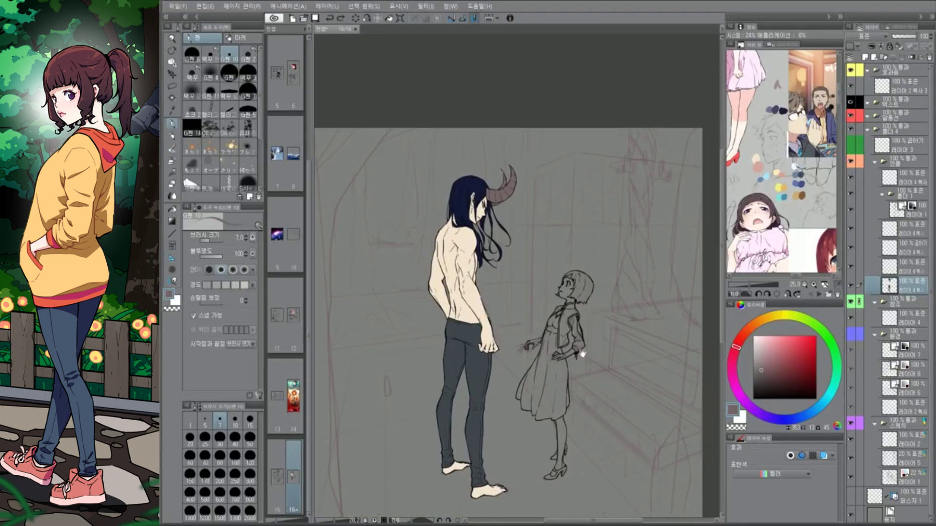
# Mask the girl's face and hands and fill her skin with pale cream
pyautogui.moveTo(463, 390); pyautogui.dragTo(480, 402)
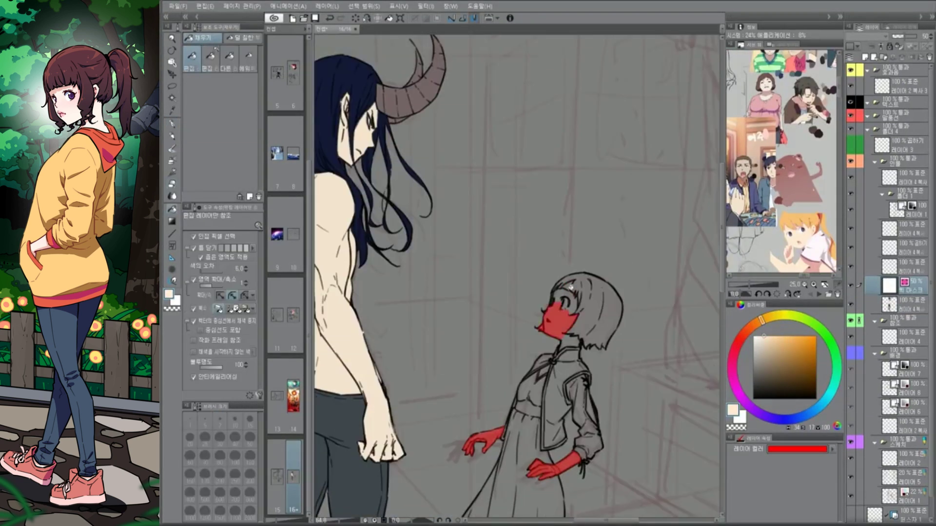
pyautogui.scroll(3, 547, 393)
pyautogui.scroll(-3, 547, 393)
pyautogui.scroll(3, 553, 355)
# Fill the girl's short hair with reddish brown
pyautogui.click(790, 360)
pyautogui.click(585, 316)
pyautogui.scroll(-3, 555, 351)
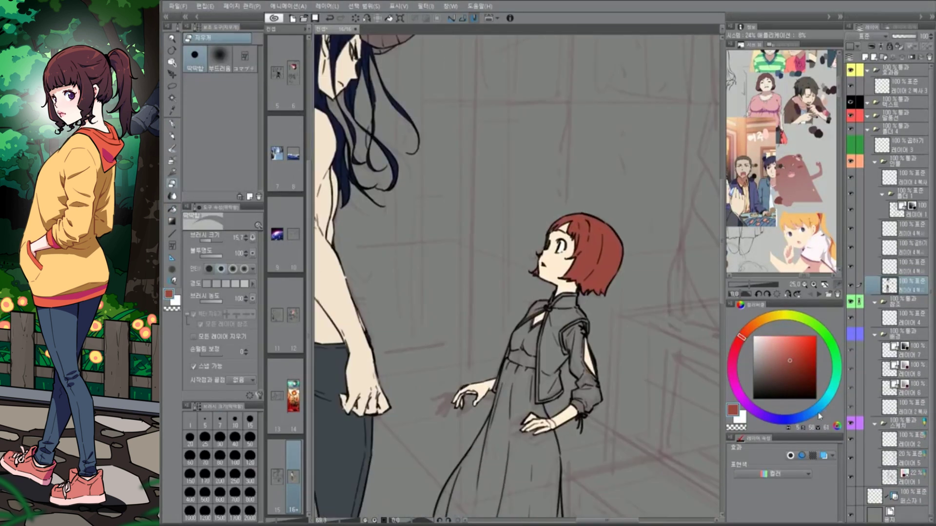
# Mask the girl's vest panels and fill them with medium blue
pyautogui.click(556, 361)
pyautogui.click(560, 365)
pyautogui.click(561, 366)
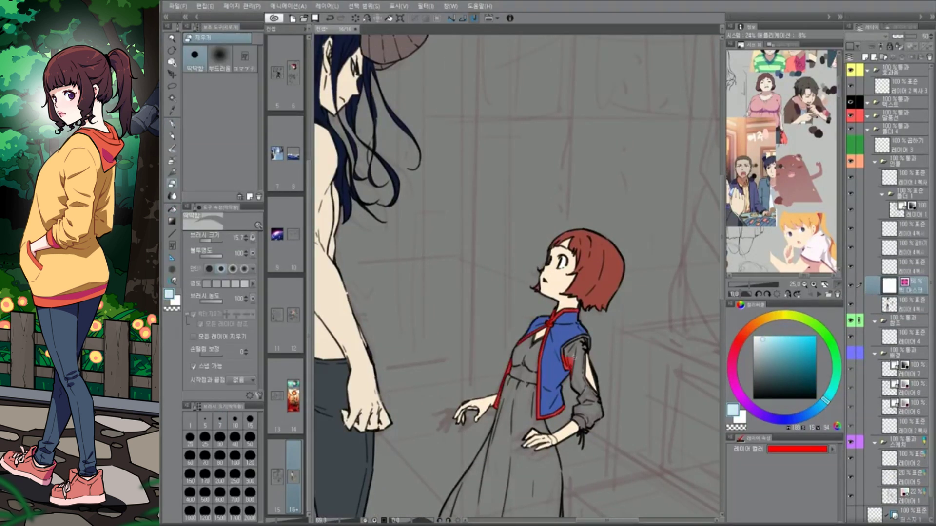
pyautogui.scroll(3, 561, 342)
pyautogui.scroll(-3, 588, 344)
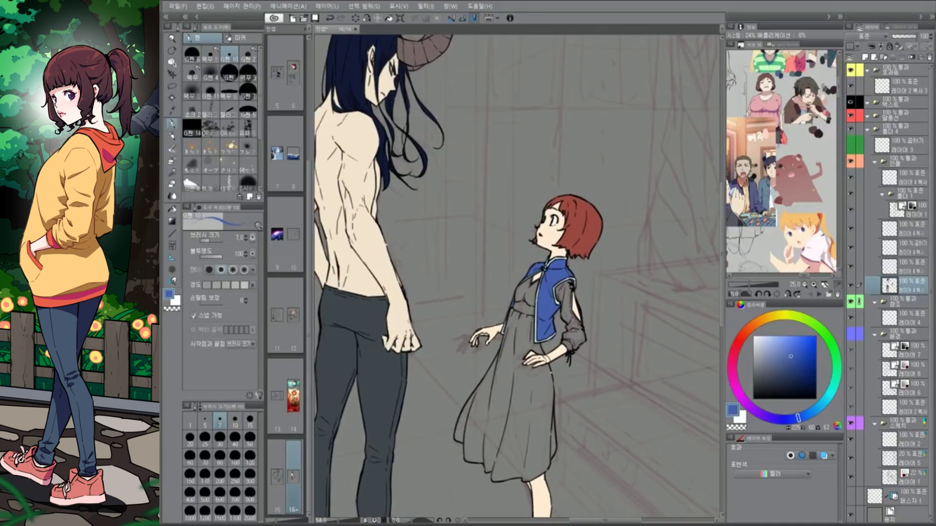
# Fill the girl's dress and sleeves with dusty pink and her shoes with brown
pyautogui.click(502, 405)
pyautogui.click(488, 390)
pyautogui.scroll(-3, 488, 341)
pyautogui.scroll(3, 516, 438)
pyautogui.click(522, 435)
pyautogui.click(522, 434)
pyautogui.scroll(-3, 516, 341)
pyautogui.click(253, 62)
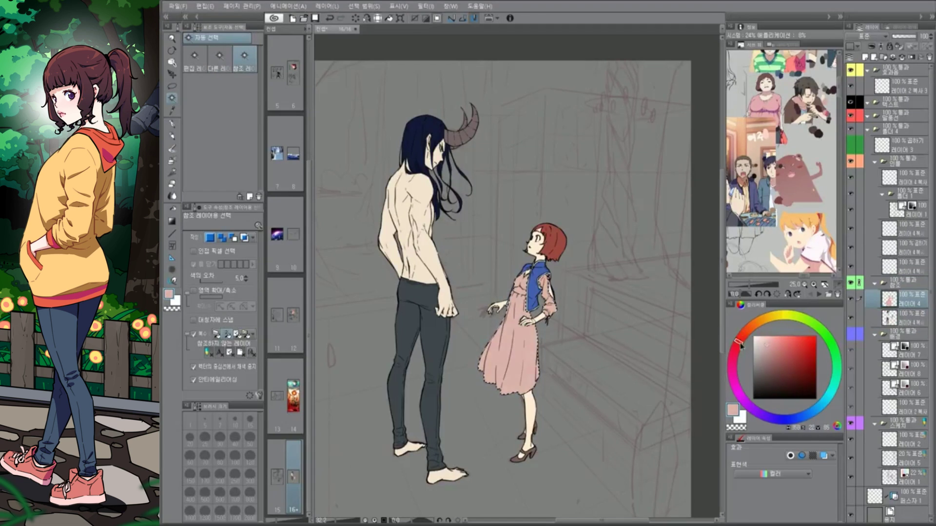
# Hide the two coloured figures and show the background line layers
pyautogui.scroll(-2, 599, 382)
pyautogui.click(889, 265)
pyautogui.press('p')
pyautogui.scroll(2, 536, 292)
pyautogui.click(889, 369)
pyautogui.scroll(-1, 657, 391)
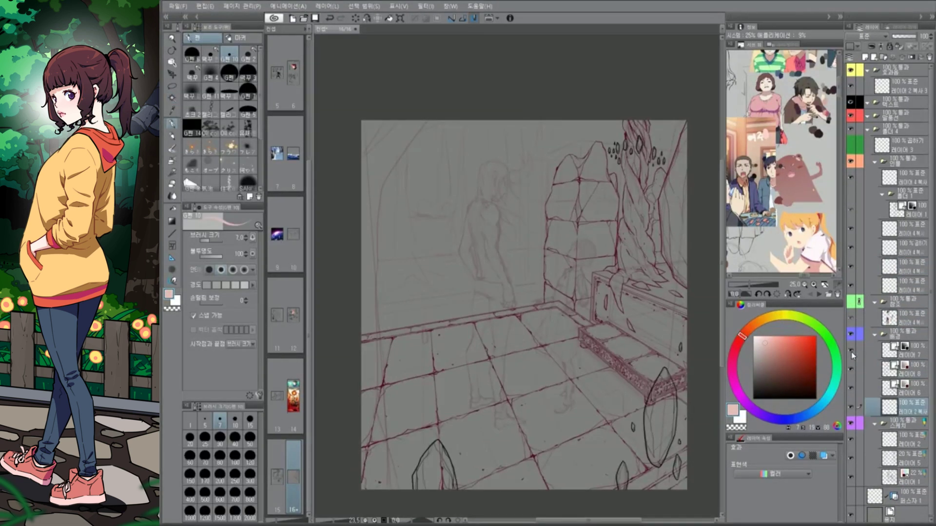
# Lasso the small floating shards around the tree and move them off the foreground shards' layer
pyautogui.press('m')
pyautogui.moveTo(600, 137); pyautogui.dragTo(633, 247)
pyautogui.click(916, 352)
pyautogui.hotkey('ctrl', 'd')
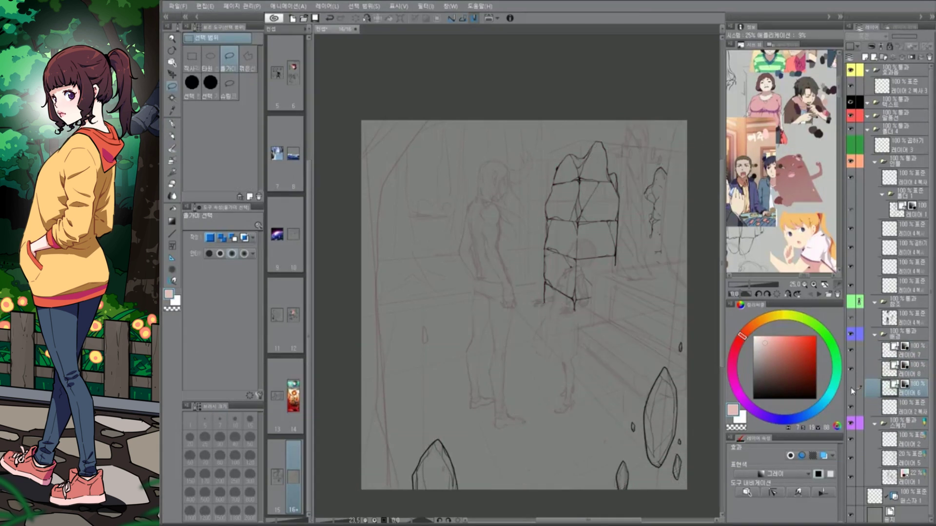
# Try filling the large foreground shard with dark blue on a new layer
pyautogui.scroll(1, 509, 277)
pyautogui.click(890, 370)
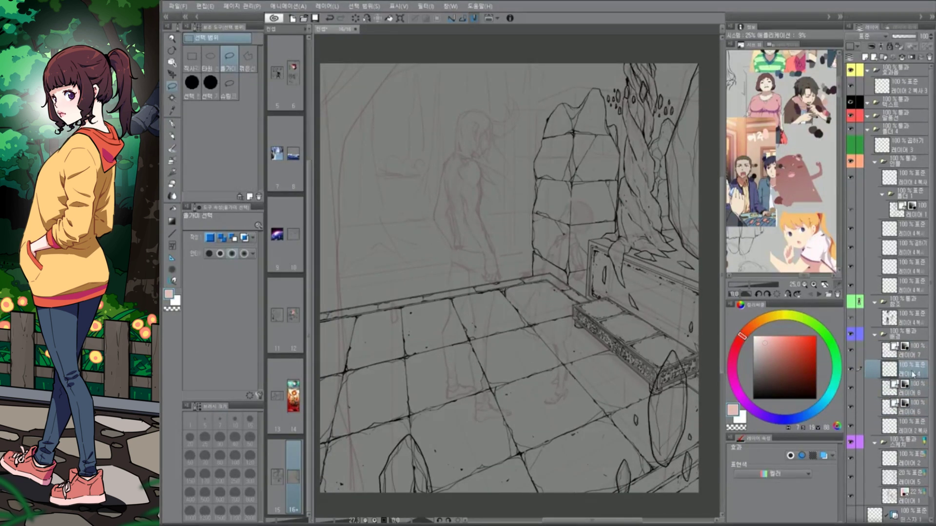
pyautogui.press('g')
pyautogui.click(668, 409)
pyautogui.click(850, 368)
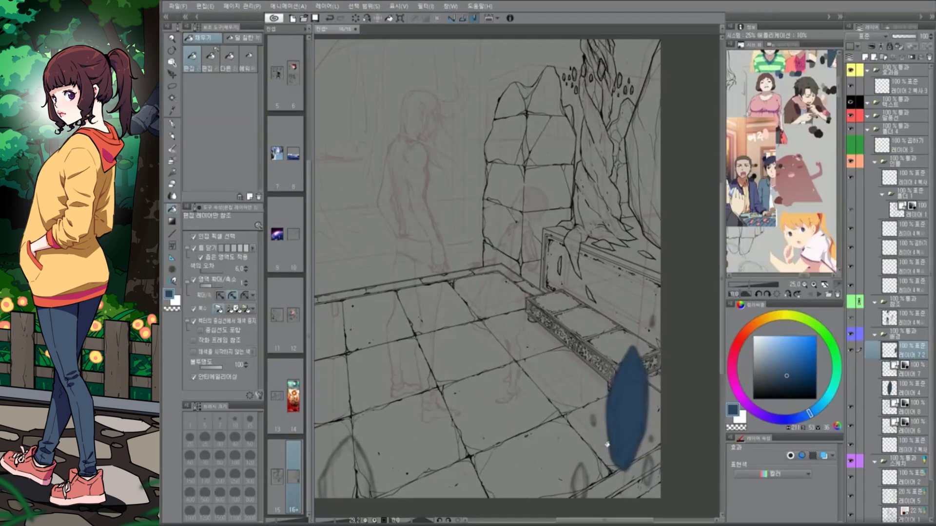
# Try an extra double-outlined shard on the floor beside the bench's corner
pyautogui.click(906, 374)
pyautogui.press('p')
pyautogui.scroll(3, 517, 273)
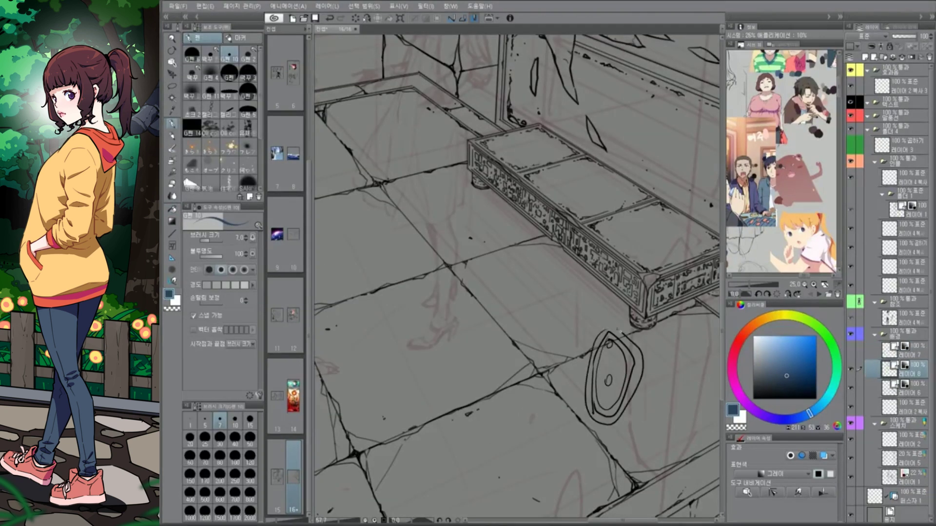
pyautogui.hotkey('ctrl', 'z')
# Mask the whole tiled floor around the bench and fill it with pale beige
pyautogui.scroll(-3, 516, 273)
pyautogui.click(907, 407)
pyautogui.click(762, 347)
pyautogui.moveTo(487, 292)
pyautogui.mouseDown()
pyautogui.moveTo(536, 312)
pyautogui.moveTo(634, 390)
pyautogui.mouseUp()
pyautogui.scroll(3, 516, 272)
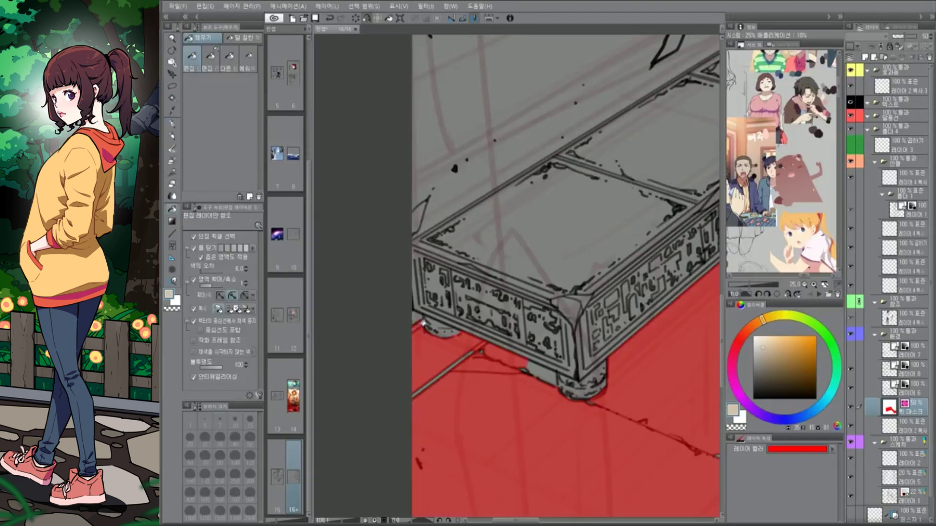
pyautogui.press('g')
pyautogui.scroll(-3, 517, 272)
pyautogui.scroll(-2, 516, 273)
# Fill the carved bench's seat slabs, sides and feet with light pinkish brown
pyautogui.click(467, 186)
pyautogui.click(505, 355)
pyautogui.scroll(3, 505, 355)
pyautogui.click(492, 324)
pyautogui.scroll(2, 510, 412)
pyautogui.scroll(-2, 510, 411)
pyautogui.click(487, 360)
# Fill the block behind the bench with salmon pink and the crystal inside the tree trunk with light cyan
pyautogui.click(585, 317)
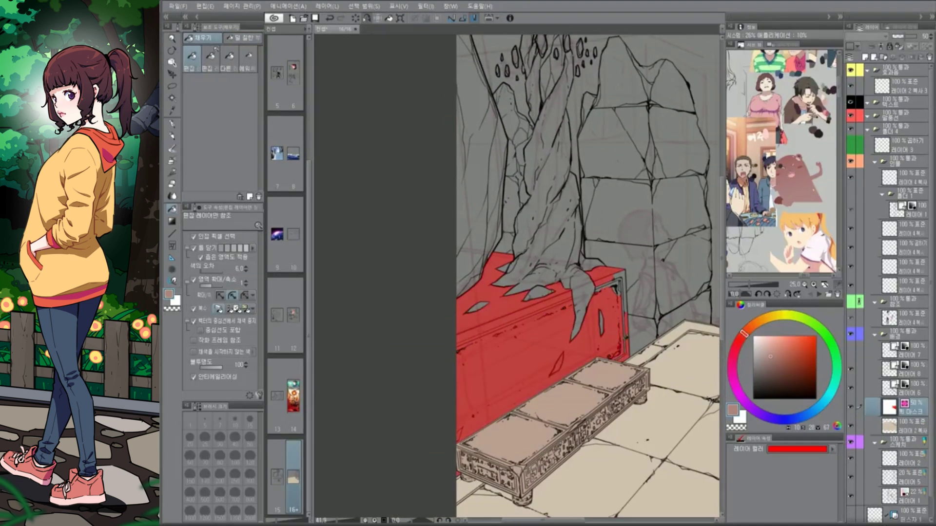
pyautogui.scroll(3, 536, 292)
pyautogui.click(736, 344)
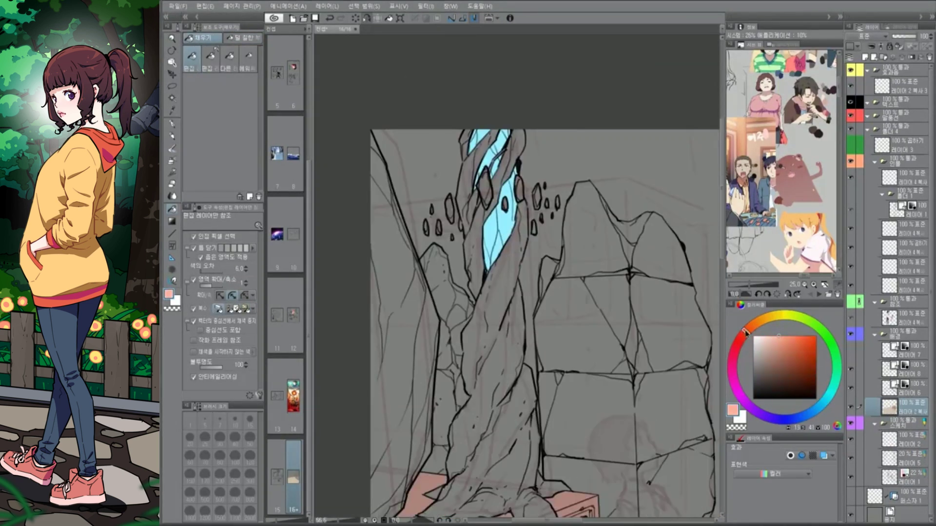
# Mask the twisted tree trunk and its roots and fill them with greyish brown
pyautogui.click(487, 341)
pyautogui.scroll(-2, 536, 292)
pyautogui.scroll(3, 559, 243)
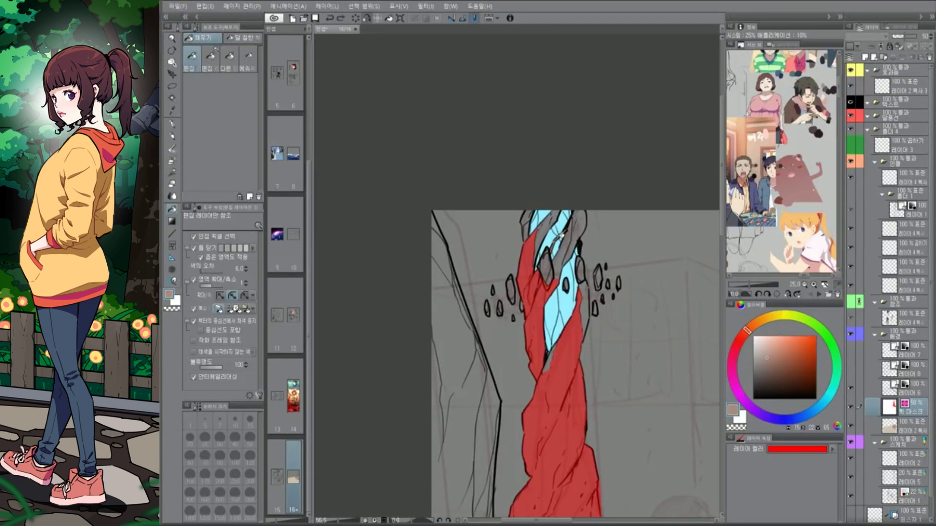
pyautogui.click(556, 390)
pyautogui.scroll(-3, 536, 341)
pyautogui.scroll(3, 536, 292)
pyautogui.scroll(2, 560, 292)
# Fill the small floating shards on both sides of the trunk with bright blue
pyautogui.click(507, 351)
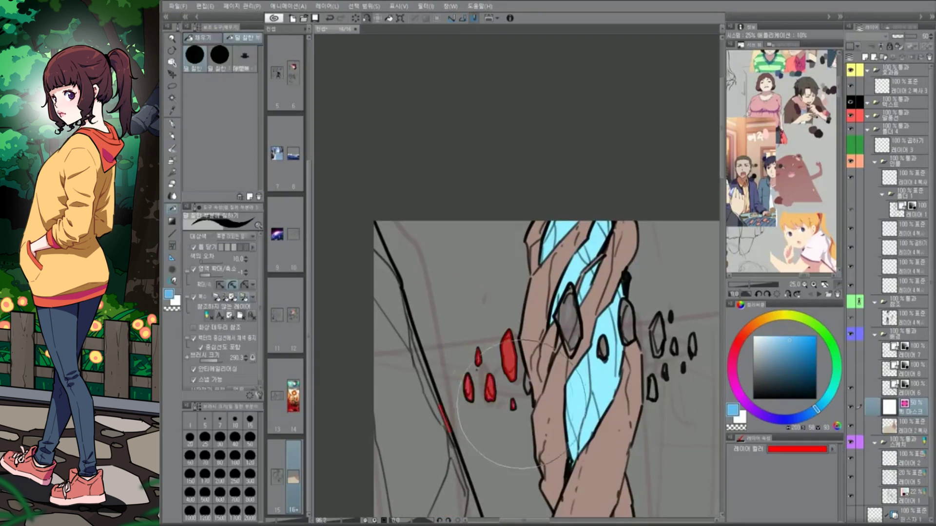
pyautogui.click(653, 341)
pyautogui.click(241, 38)
# Mask the large faceted form at the drawing's edge beside the tree and fill it with blue
pyautogui.scroll(-3, 536, 341)
pyautogui.scroll(-2, 560, 316)
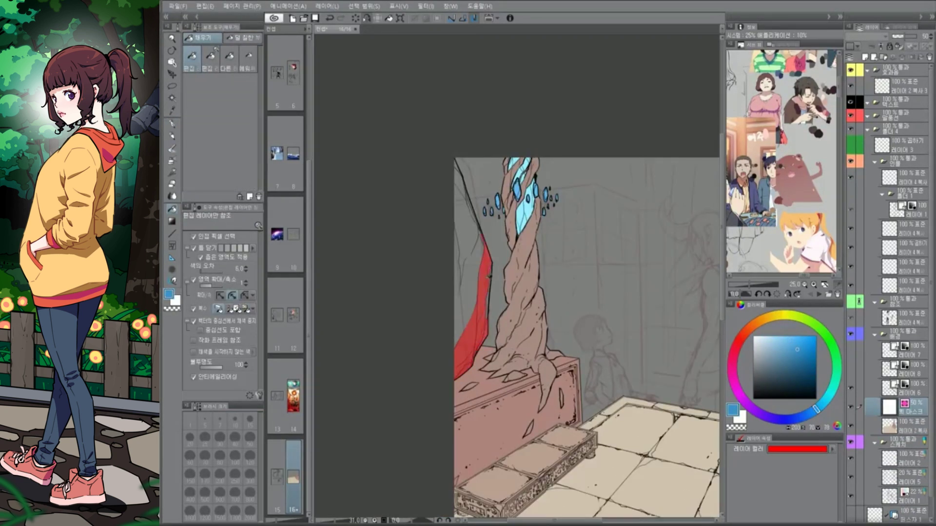
pyautogui.scroll(2, 536, 316)
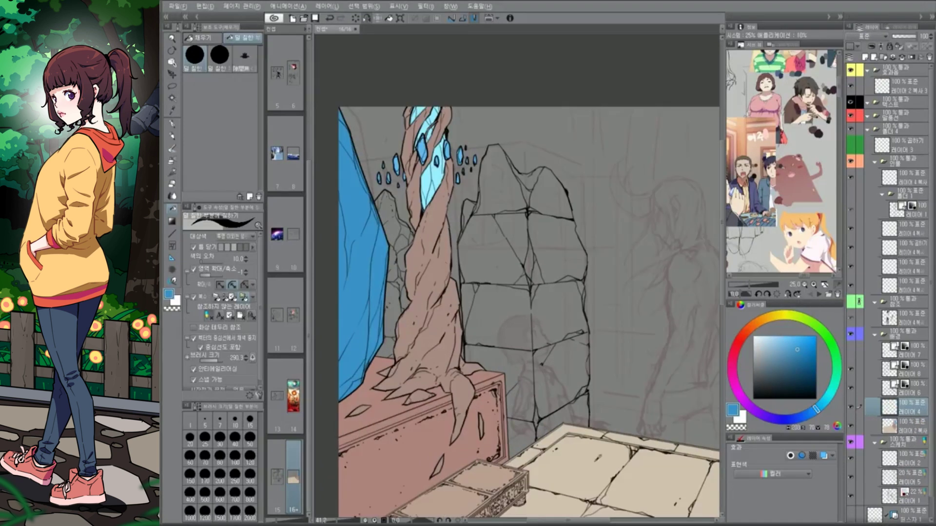
# Mask the stone pillars behind the tree trunk and fill them with reddish brown
pyautogui.click(197, 37)
pyautogui.click(465, 236)
pyautogui.click(241, 37)
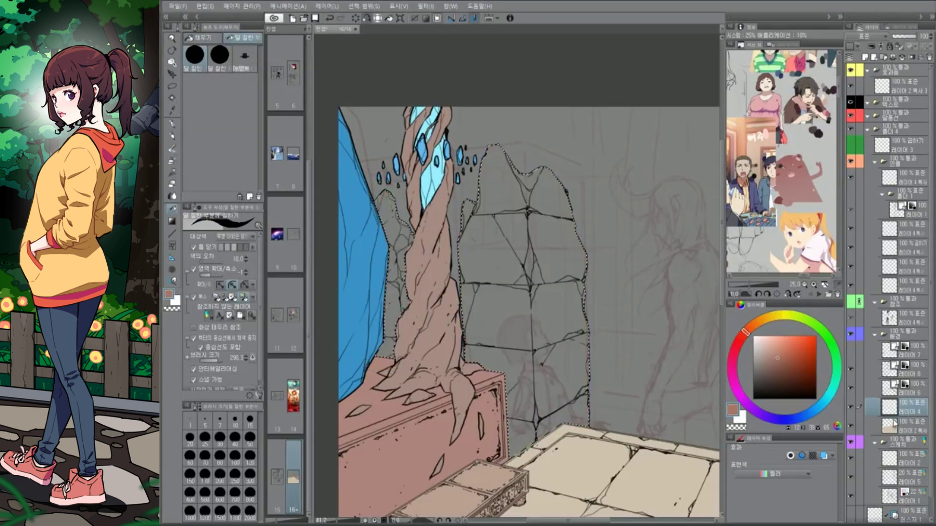
pyautogui.scroll(-3, 537, 317)
pyautogui.scroll(3, 463, 380)
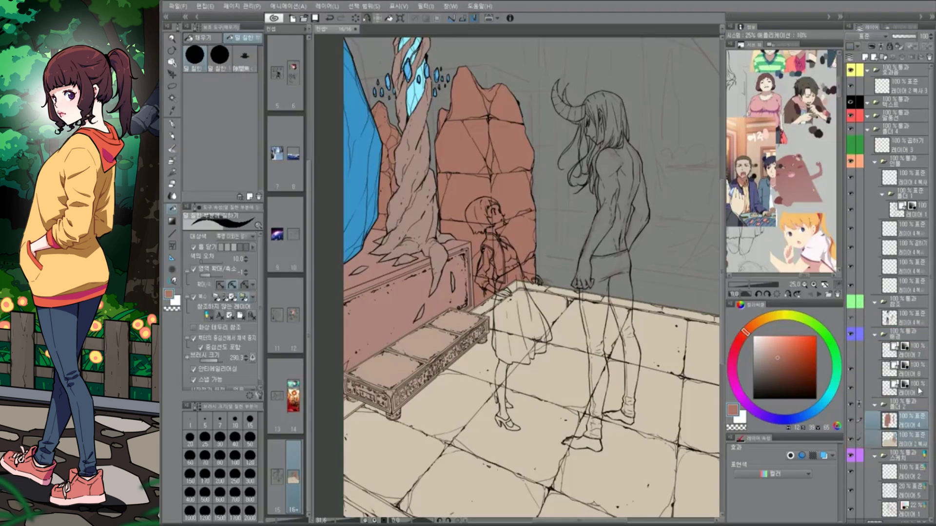
# Mask the shaded side faces of the stone pillars and fill them with a dark brown multiply shadow
pyautogui.click(902, 420)
pyautogui.scroll(3, 536, 293)
pyautogui.press('e')
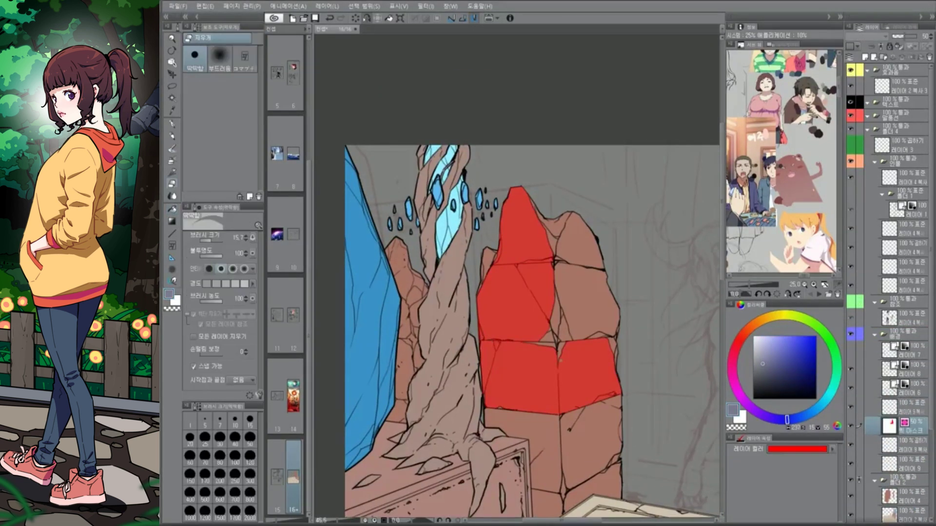
pyautogui.moveTo(565, 351); pyautogui.dragTo(610, 399)
pyautogui.press('p')
pyautogui.scroll(-3, 536, 317)
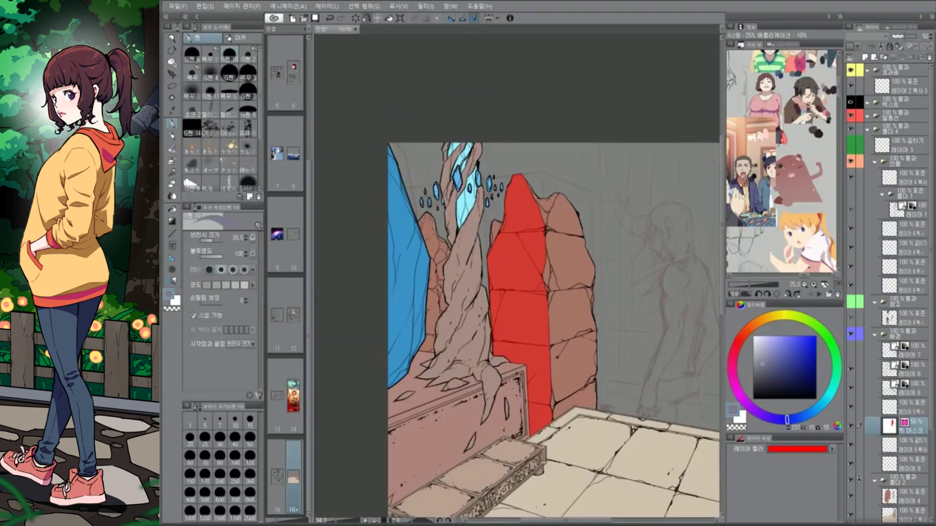
pyautogui.scroll(-2, 536, 317)
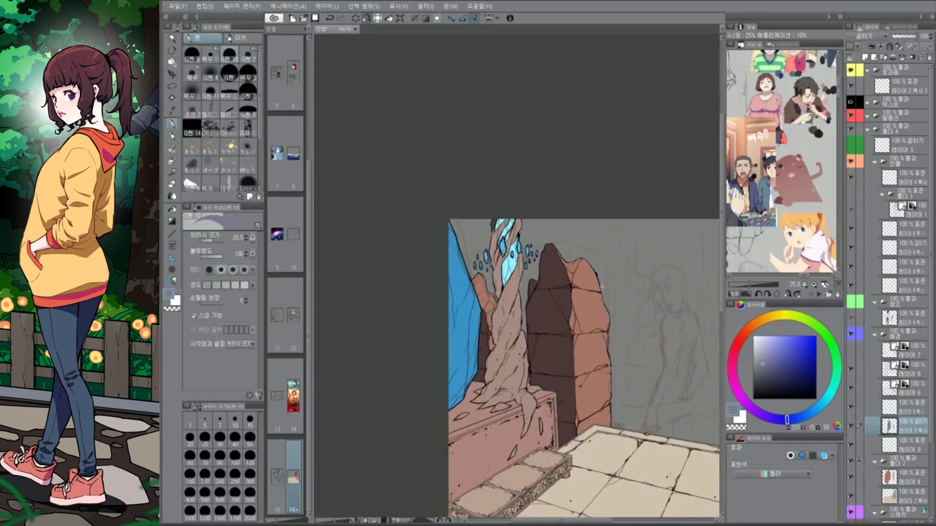
pyautogui.scroll(2, 602, 286)
pyautogui.press('e')
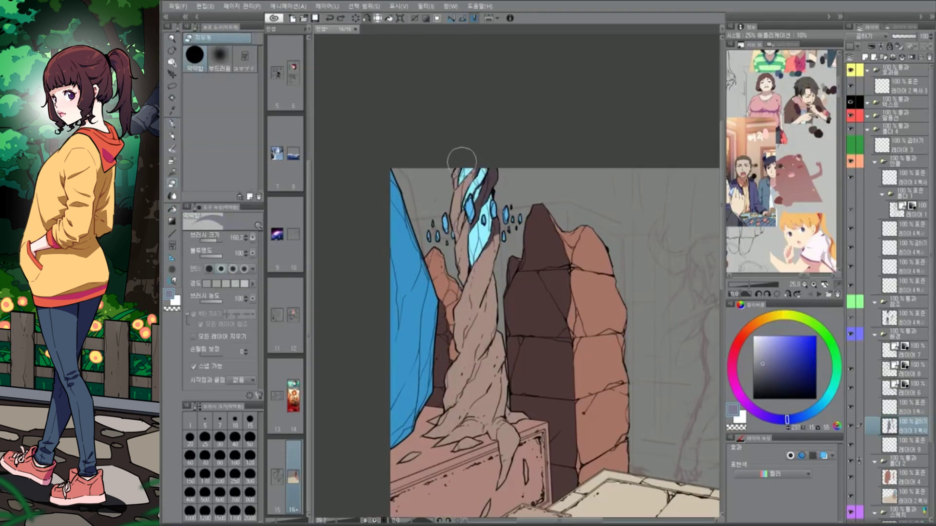
# Select the twisted tree trunk with its roots and paint it over with darker brown tones
pyautogui.press('w')
pyautogui.click(490, 376)
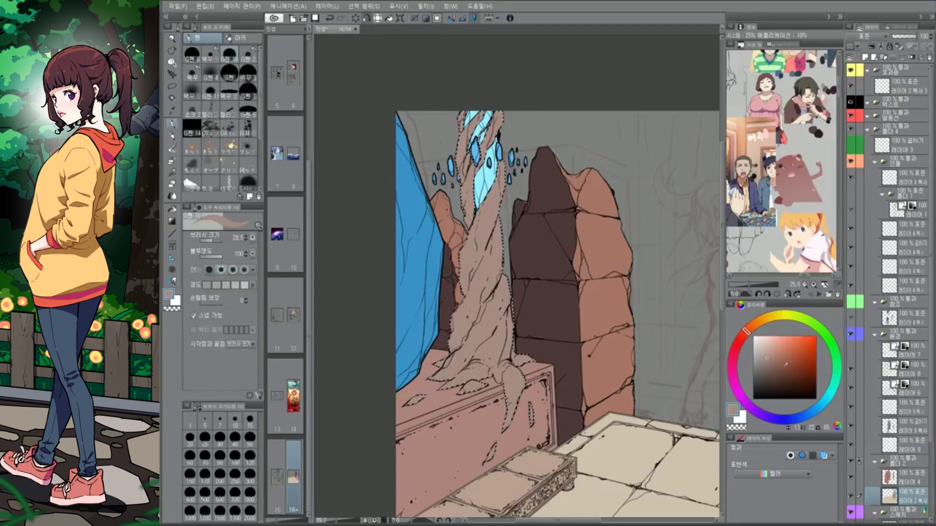
pyautogui.moveTo(485, 220); pyautogui.dragTo(492, 389)
pyautogui.press('p')
pyautogui.hotkey('ctrl', 'd')
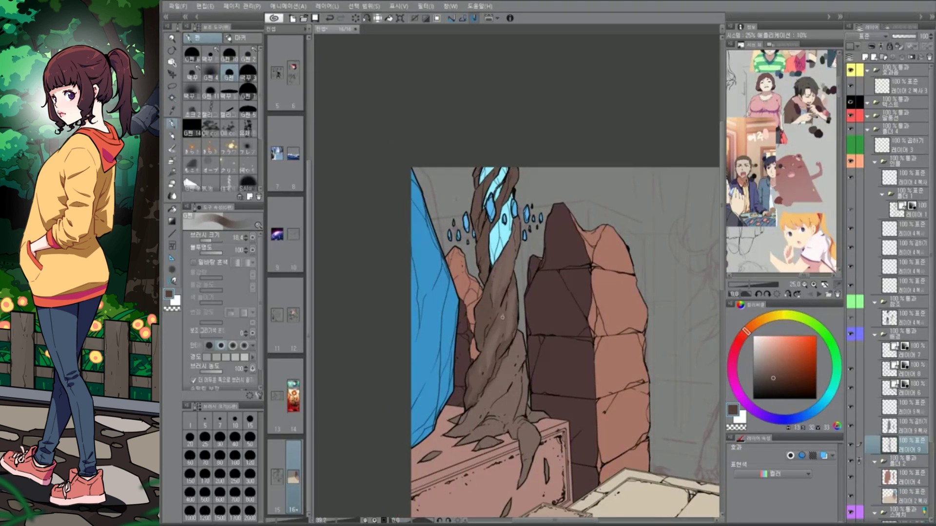
pyautogui.moveTo(533, 456); pyautogui.dragTo(544, 388)
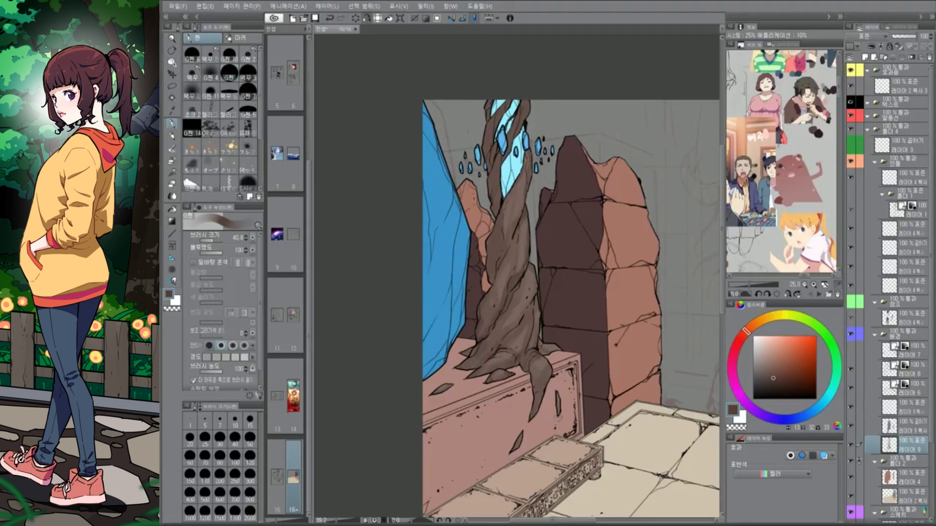
# Paint multiply shadows into the grooves of the trunk and roots, and add light tan strokes on the bark
pyautogui.click(229, 55)
pyautogui.click(904, 427)
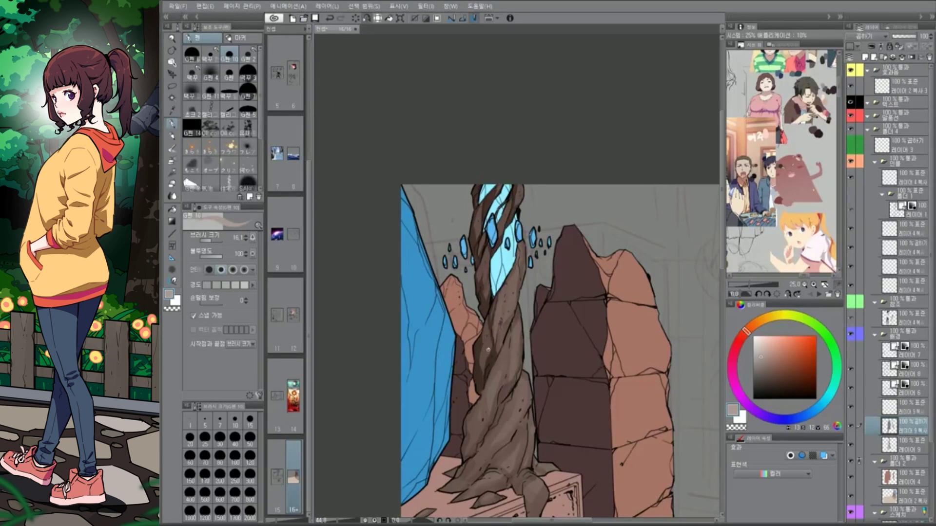
pyautogui.moveTo(515, 360); pyautogui.dragTo(522, 295)
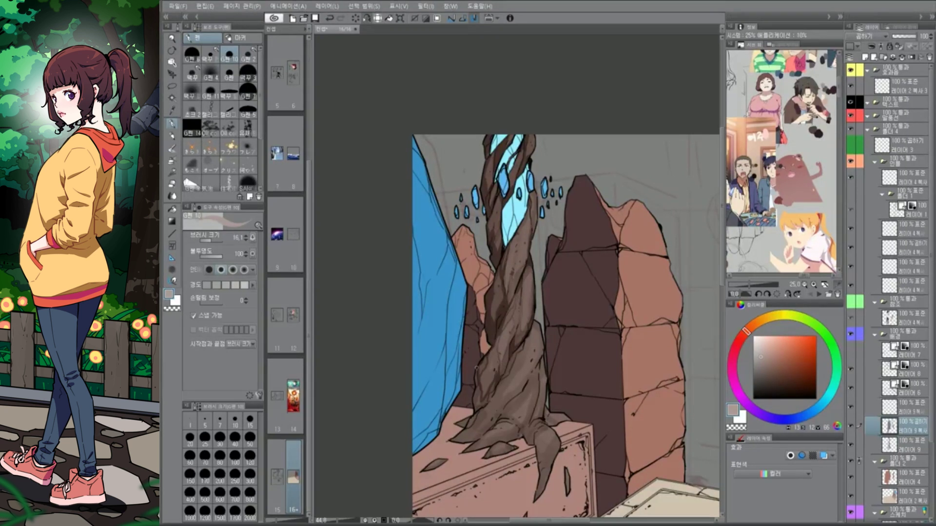
pyautogui.moveTo(494, 362); pyautogui.dragTo(518, 316)
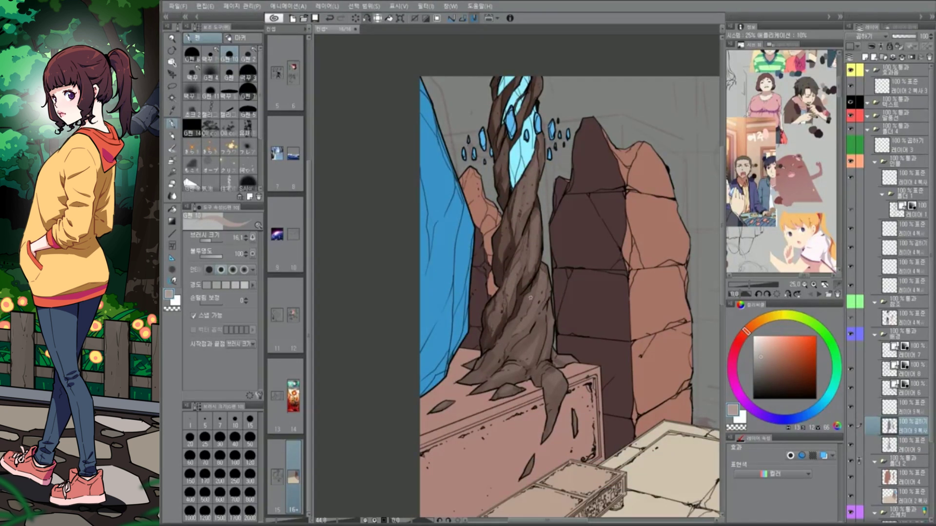
pyautogui.scroll(-1, 530, 297)
pyautogui.moveTo(450, 306); pyautogui.dragTo(468, 307)
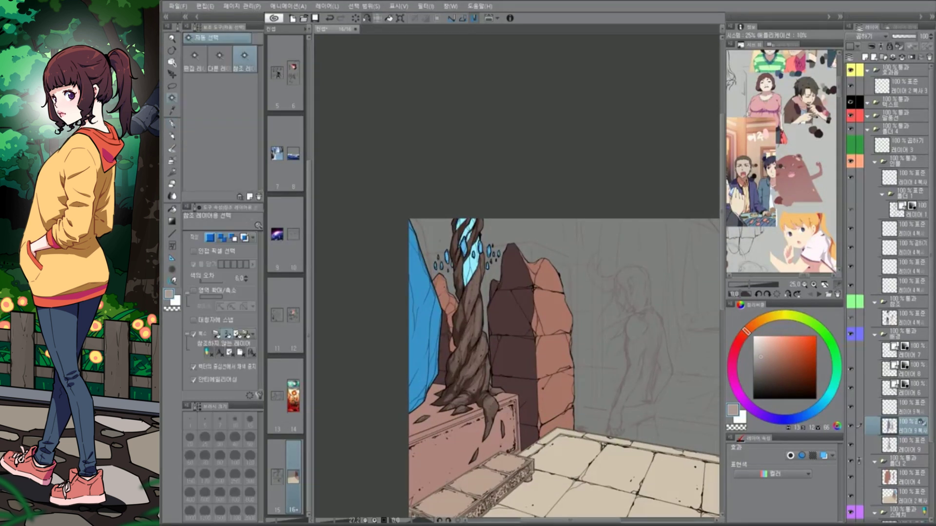
pyautogui.moveTo(517, 369); pyautogui.dragTo(488, 402)
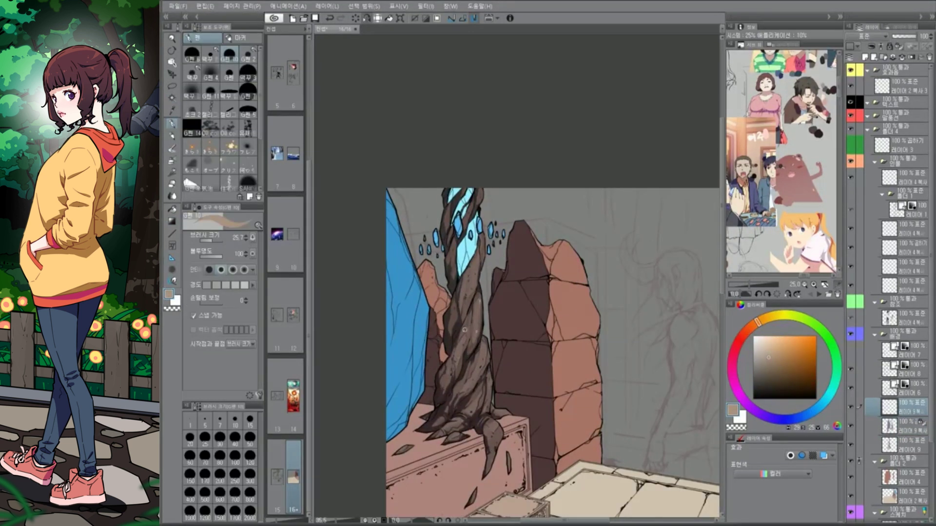
pyautogui.press('w')
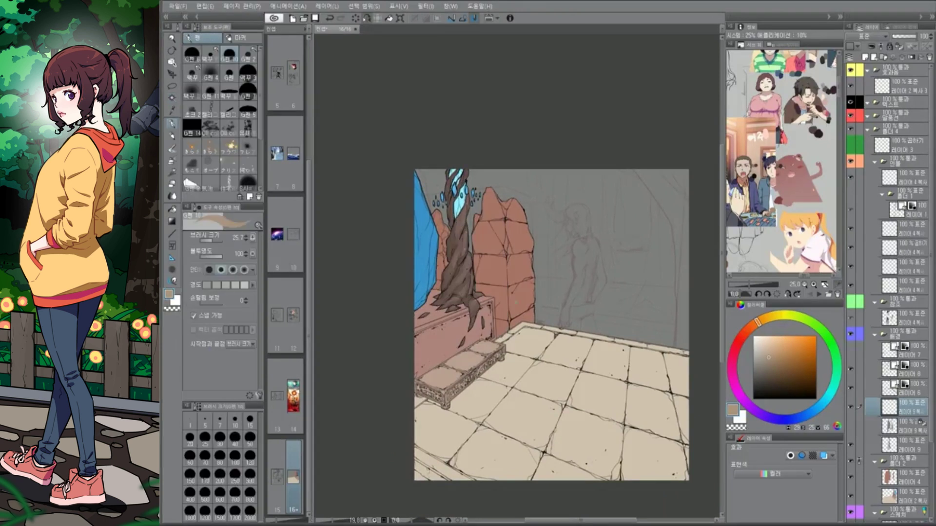
# Shade the front and end faces of the low carved bench and add its cast shadow on the floor
pyautogui.hotkey('ctrl', 'd')
pyautogui.press('p')
pyautogui.moveTo(565, 331); pyautogui.dragTo(448, 273)
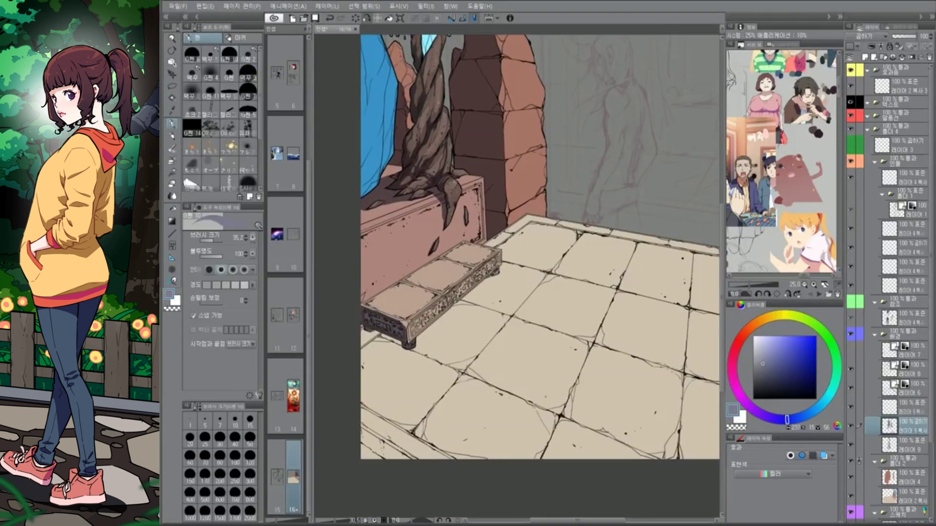
pyautogui.press('u')
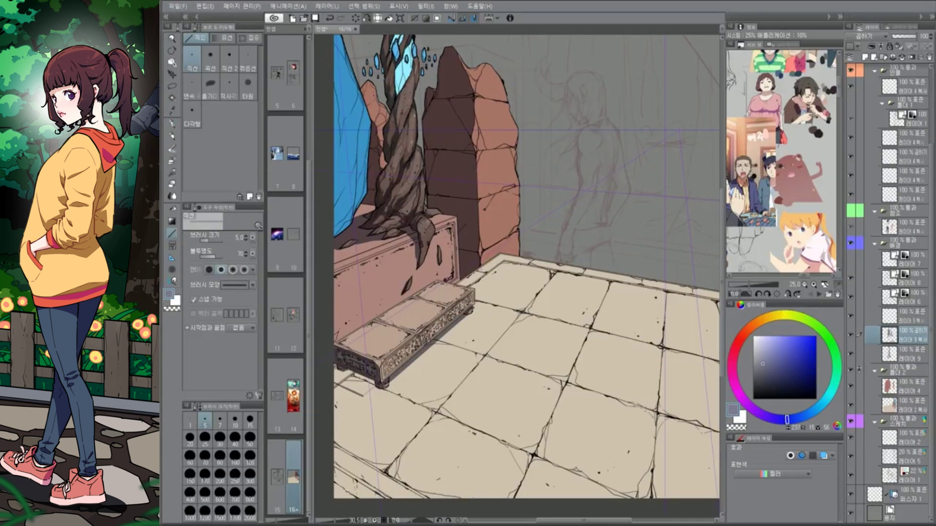
pyautogui.press('p')
pyautogui.scroll(3, 371, 390)
pyautogui.scroll(-3, 577, 398)
pyautogui.scroll(5, 484, 404)
pyautogui.scroll(-6, 488, 395)
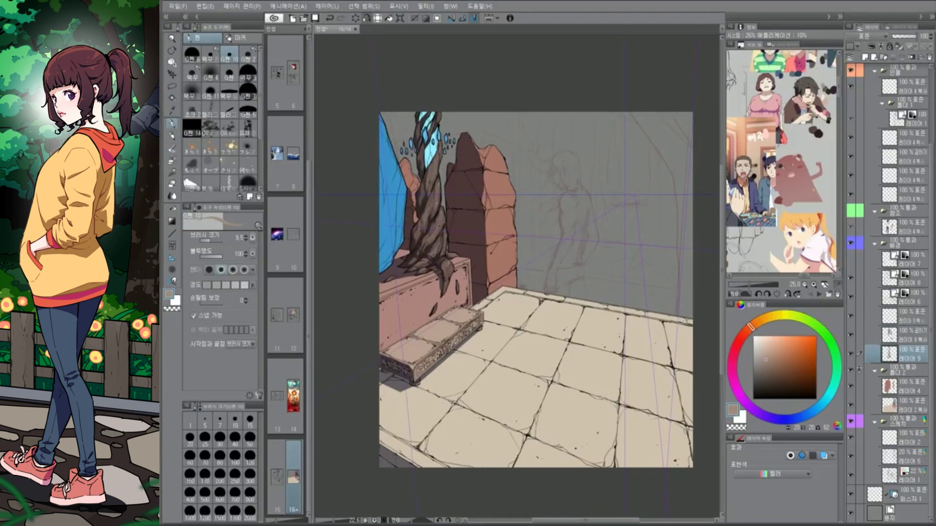
# Brush a soft brown tone over the floor tiles, shift it to a warmer tan and blend the strokes
pyautogui.press('b')
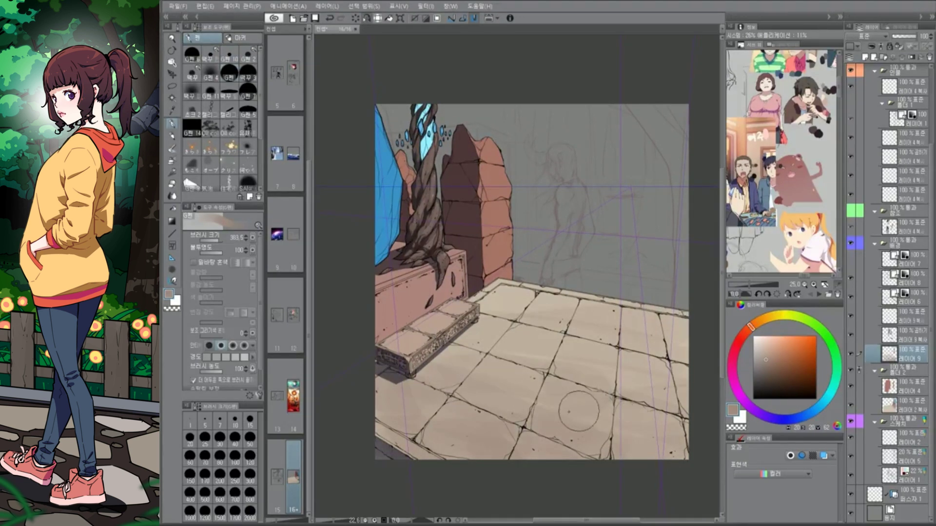
pyautogui.hotkey('ctrl', 'u')
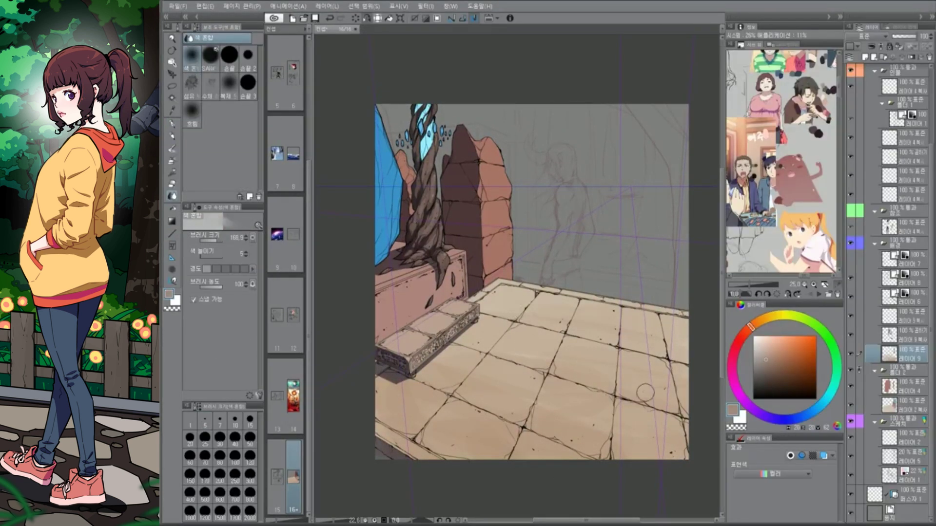
pyautogui.press('w')
pyautogui.moveTo(636, 376); pyautogui.dragTo(610, 317)
# Draw shadows along the cracks between the floor tiles and darken the whole floor to a deep purplish brown
pyautogui.press('p')
pyautogui.hotkey('ctrl', '+')
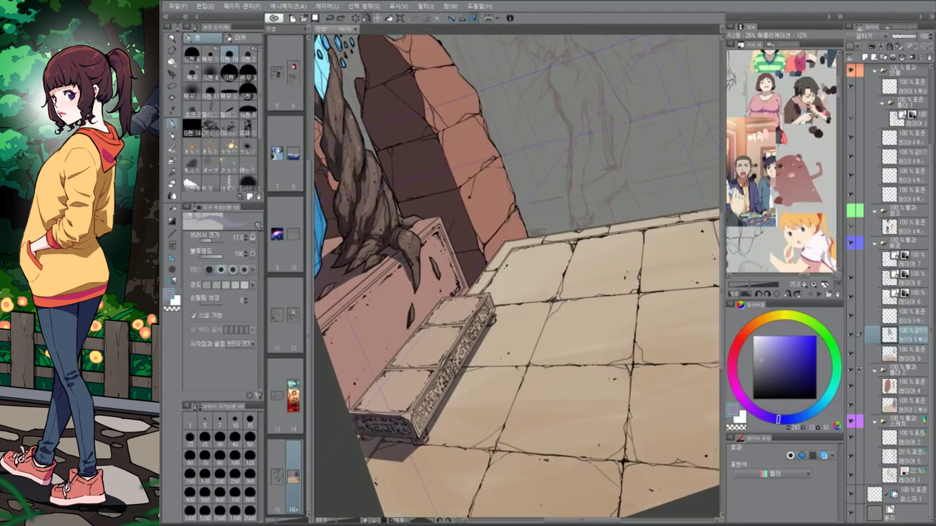
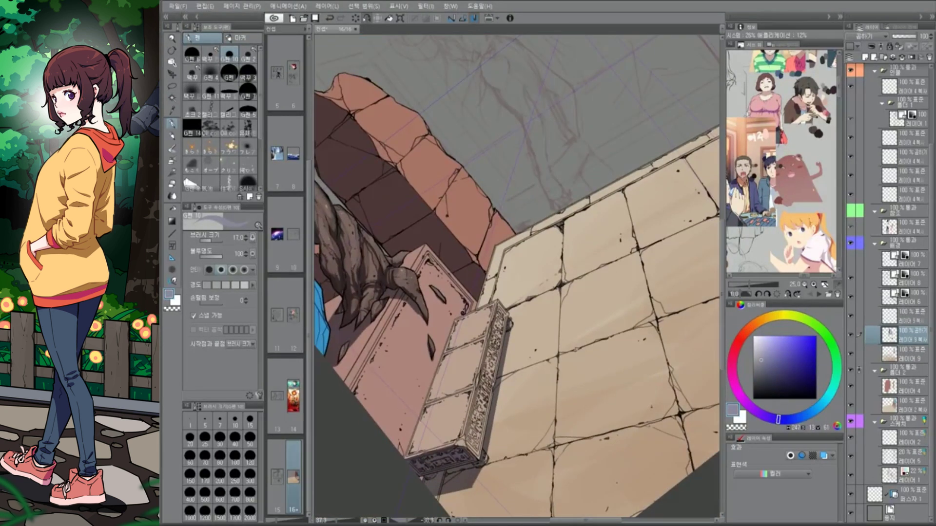
pyautogui.press('g')
pyautogui.press('p')
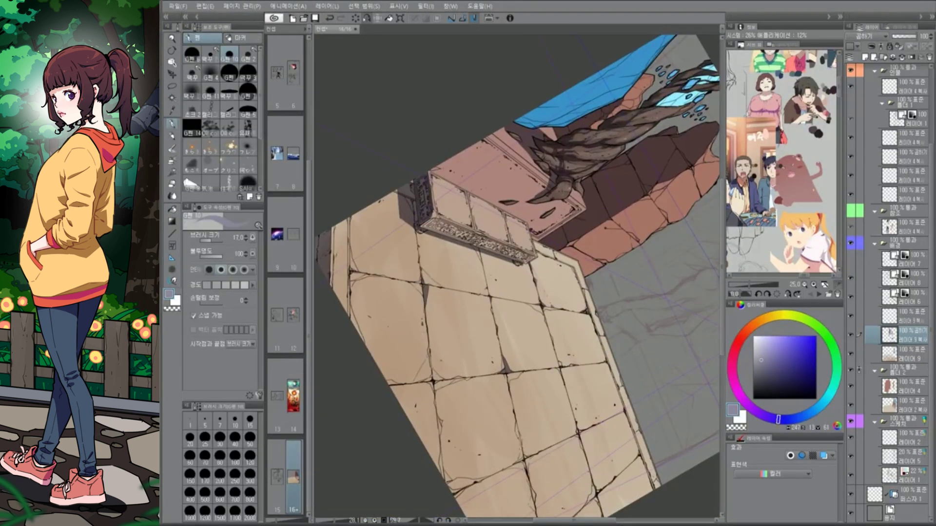
pyautogui.hotkey('ctrl', '@')
pyautogui.moveTo(560, 293); pyautogui.dragTo(561, 448)
pyautogui.hotkey('ctrl', '@')
pyautogui.scroll(2, 634, 292)
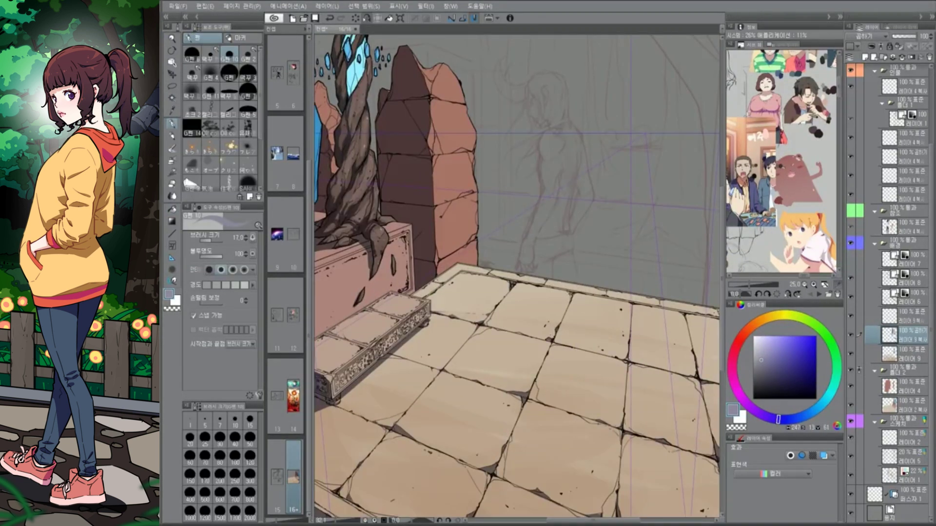
pyautogui.scroll(-4, 633, 293)
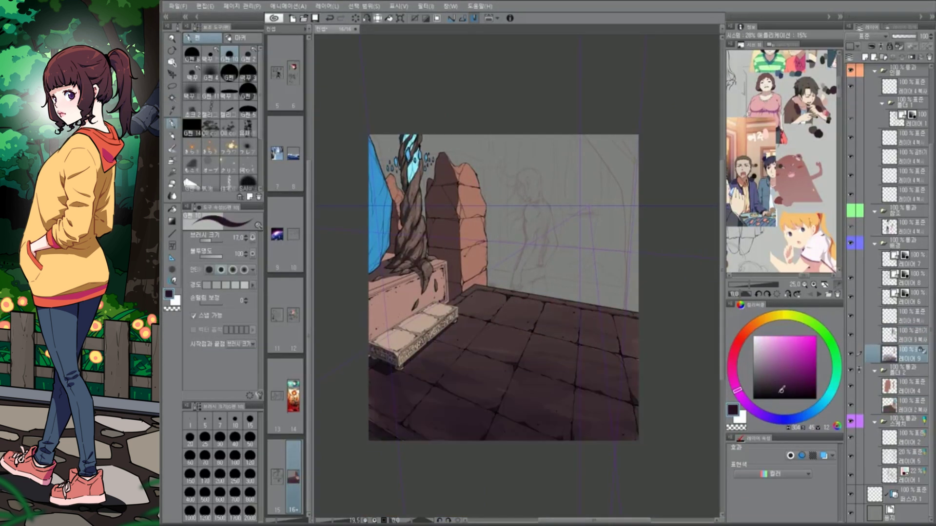
# Brush dark purple shading along the tile joints and across the tiles of the darkened floor
pyautogui.moveTo(487, 273); pyautogui.dragTo(443, 286)
pyautogui.scroll(2, 532, 253)
pyautogui.press('b')
pyautogui.moveTo(532, 253)
pyautogui.mouseDown()
pyautogui.moveTo(505, 448)
pyautogui.moveTo(548, 184)
pyautogui.mouseUp()
pyautogui.moveTo(535, 368)
pyautogui.mouseDown()
pyautogui.moveTo(606, 260)
pyautogui.moveTo(550, 275)
pyautogui.moveTo(514, 266)
pyautogui.mouseUp()
pyautogui.moveTo(457, 299); pyautogui.dragTo(548, 277)
pyautogui.moveTo(542, 376); pyautogui.dragTo(563, 339)
pyautogui.moveTo(511, 388); pyautogui.dragTo(569, 315)
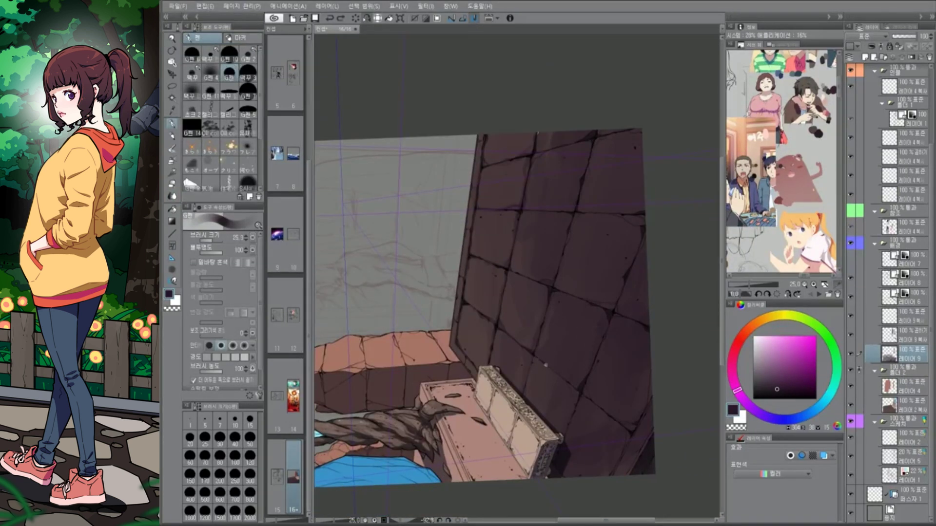
pyautogui.moveTo(539, 364); pyautogui.dragTo(441, 291)
pyautogui.moveTo(545, 247); pyautogui.dragTo(521, 274)
pyautogui.moveTo(460, 312)
pyautogui.mouseDown()
pyautogui.moveTo(508, 338)
pyautogui.moveTo(554, 335)
pyautogui.moveTo(486, 247)
pyautogui.moveTo(543, 283)
pyautogui.moveTo(616, 202)
pyautogui.moveTo(580, 331)
pyautogui.mouseUp()
pyautogui.moveTo(608, 384)
pyautogui.mouseDown()
pyautogui.moveTo(473, 358)
pyautogui.moveTo(478, 340)
pyautogui.moveTo(529, 345)
pyautogui.mouseUp()
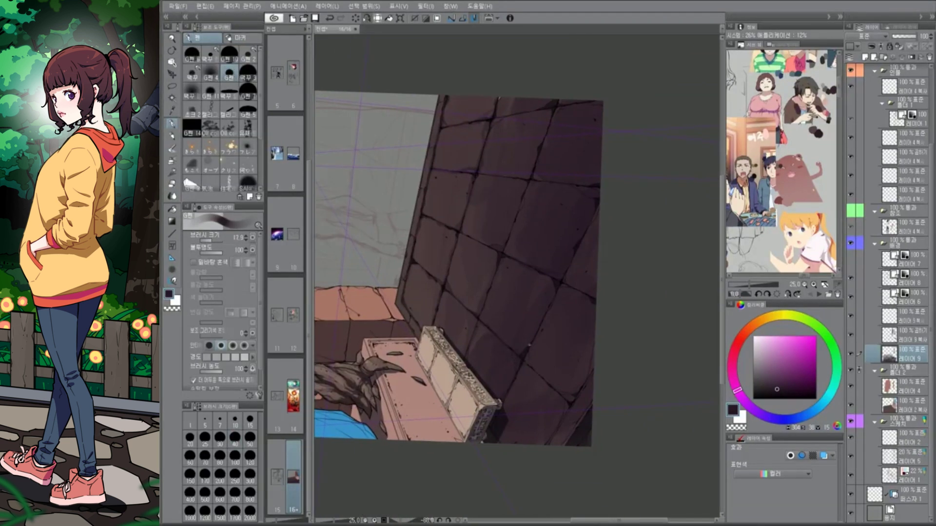
# Deepen the near-black shadows at the floor corner beside the bench and along the joints of the outer tiles
pyautogui.moveTo(565, 301); pyautogui.dragTo(477, 236)
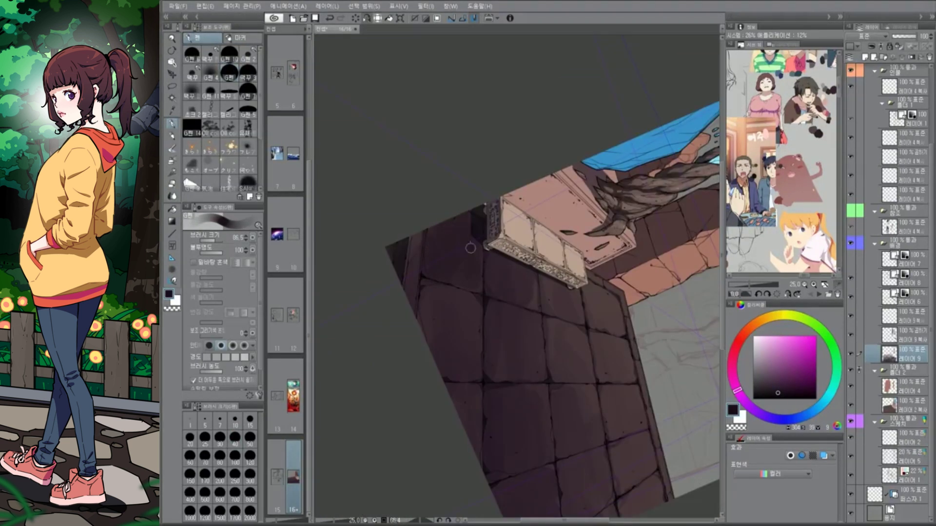
pyautogui.moveTo(404, 327)
pyautogui.mouseDown()
pyautogui.moveTo(534, 294)
pyautogui.moveTo(464, 351)
pyautogui.mouseUp()
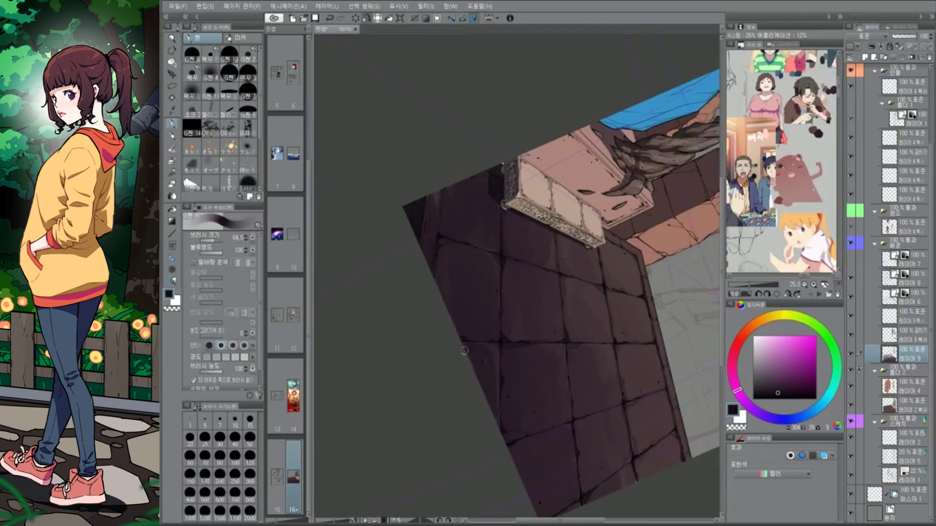
pyautogui.moveTo(498, 432); pyautogui.dragTo(466, 220)
pyautogui.moveTo(531, 259); pyautogui.dragTo(580, 399)
pyautogui.moveTo(522, 395); pyautogui.dragTo(521, 292)
pyautogui.moveTo(594, 449); pyautogui.dragTo(511, 344)
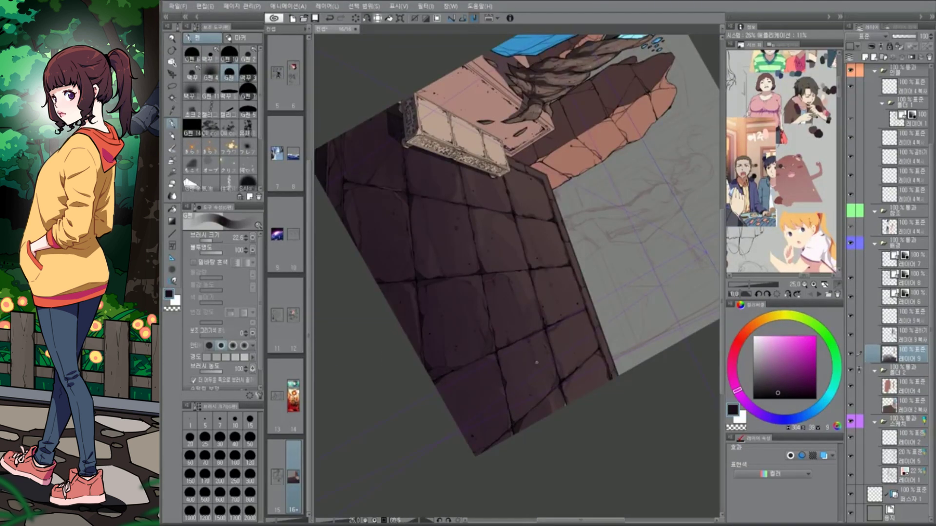
pyautogui.moveTo(555, 385); pyautogui.dragTo(591, 288)
pyautogui.moveTo(615, 447); pyautogui.dragTo(536, 409)
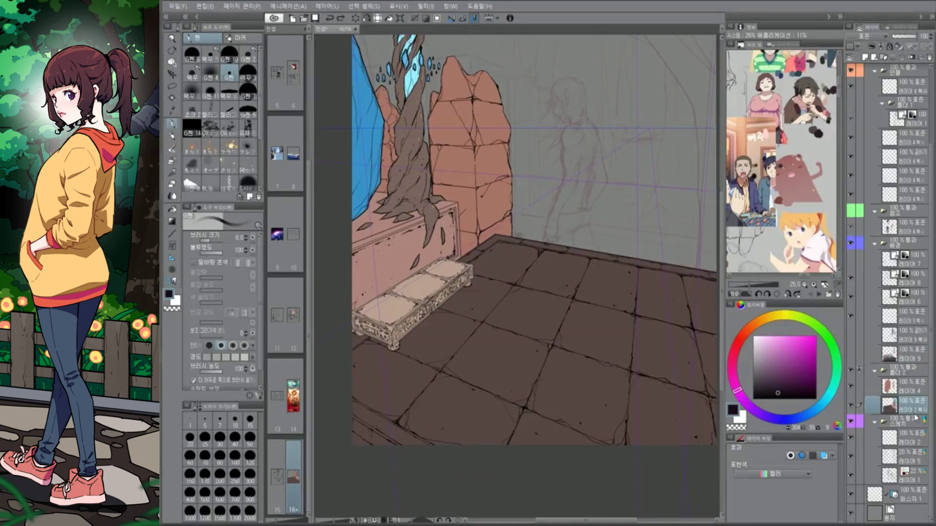
# Mask alternate floor tiles in a checkerboard pattern, starting beside the bench and along the back of the floor
pyautogui.click(439, 292)
pyautogui.click(502, 244)
pyautogui.click(531, 336)
pyautogui.click(619, 200)
pyautogui.click(672, 293)
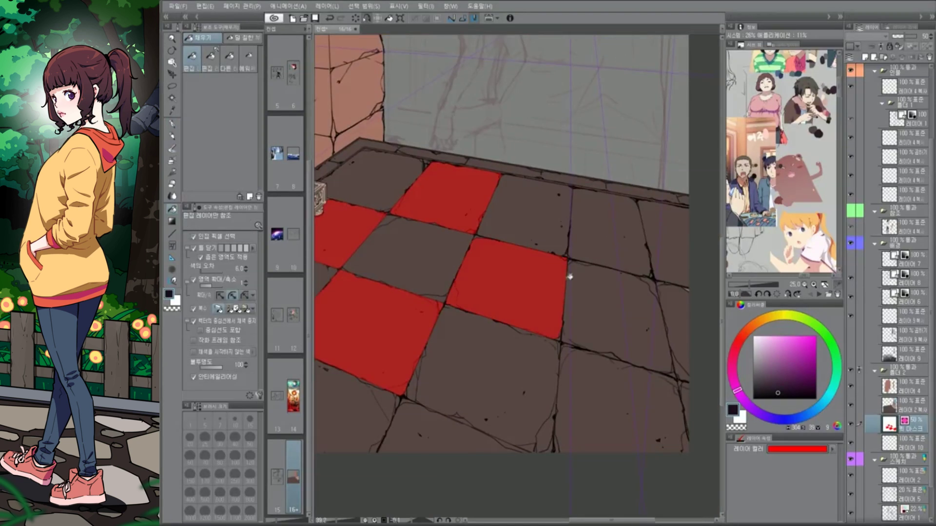
pyautogui.moveTo(634, 394); pyautogui.dragTo(668, 309)
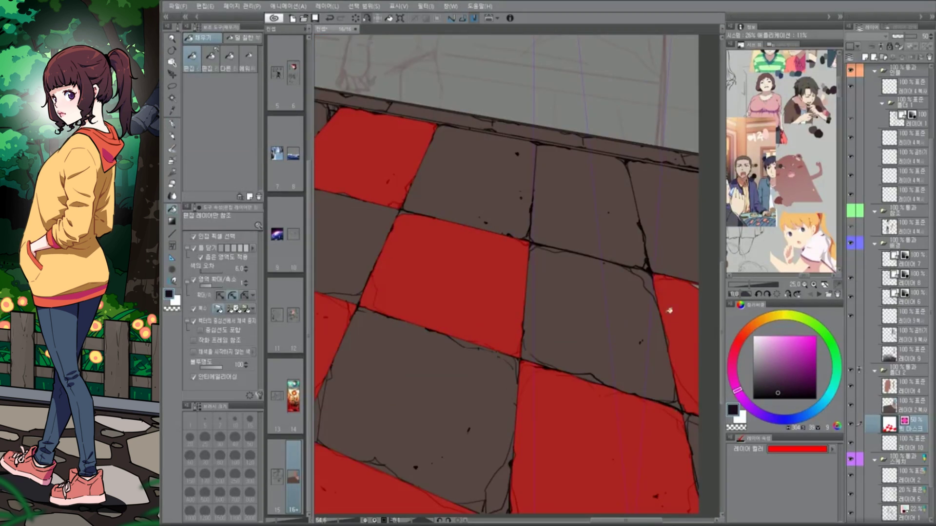
# Extend the checkerboard mask to the foreground tiles and the floor's front border, and release the mask
pyautogui.press('p')
pyautogui.scroll(-2, 577, 330)
pyautogui.moveTo(576, 330); pyautogui.dragTo(517, 290)
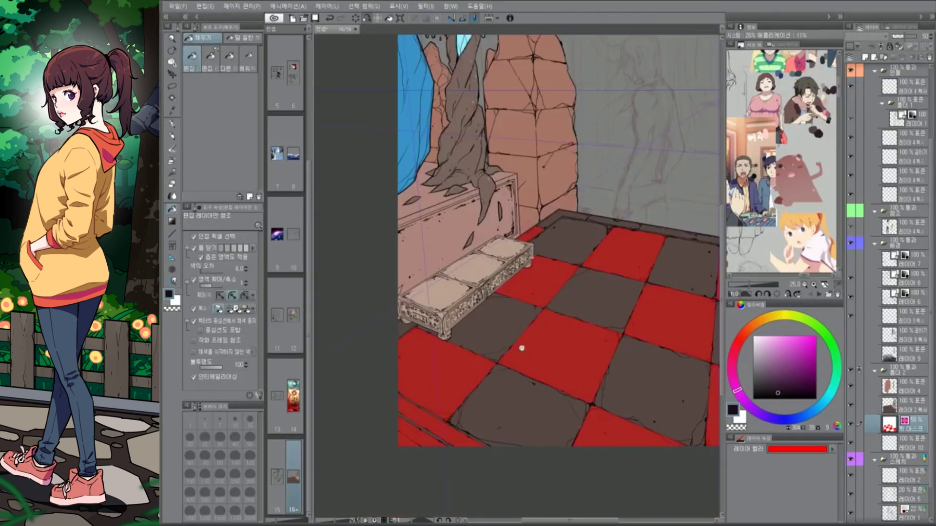
pyautogui.scroll(5, 520, 347)
pyautogui.press('g')
pyautogui.scroll(-6, 557, 355)
pyautogui.hotkey('ctrl', 'e')
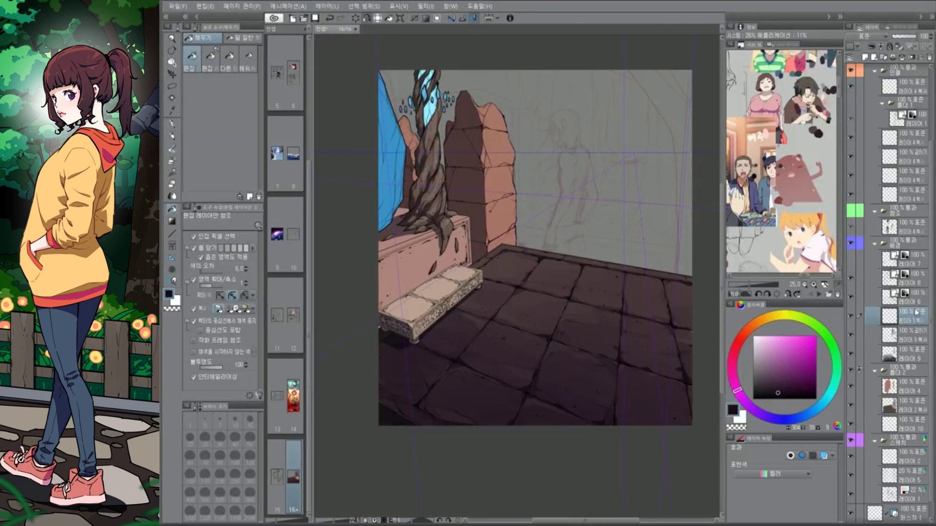
# Shift the masked alternate floor tiles with a Hue/Saturation/Luminosity correction of hue 4, saturation 9 and luminosity -9
pyautogui.hotkey('ctrl', 'u')
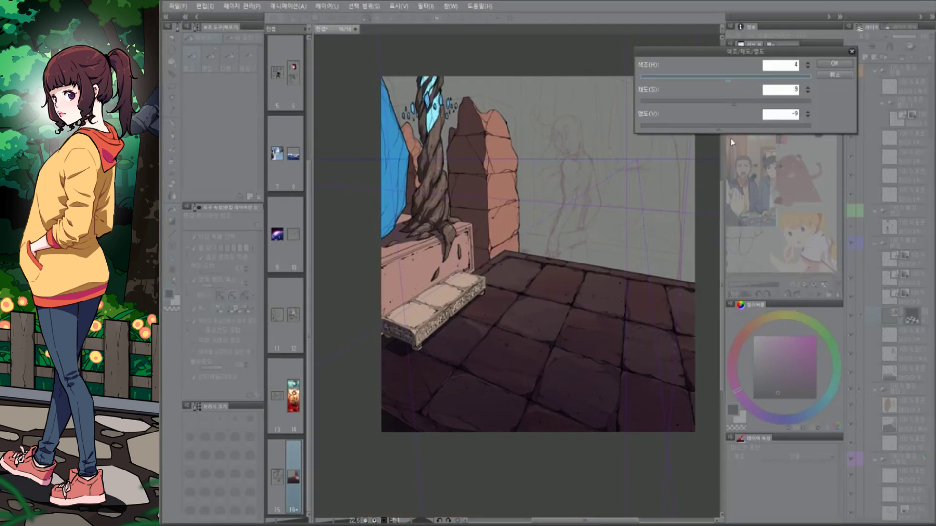
pyautogui.press('Return')
pyautogui.scroll(1, 540, 448)
pyautogui.moveTo(540, 448); pyautogui.dragTo(559, 458)
# Draw thin light highlights along the chipped edges and cracks of the floor tiles on the layer below the tile correction
pyautogui.click(907, 336)
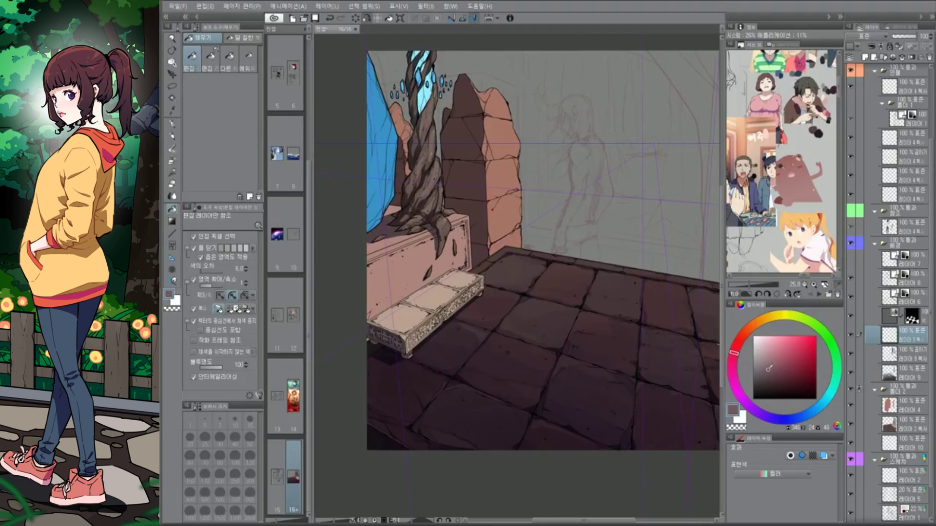
pyautogui.moveTo(516, 272); pyautogui.dragTo(495, 310)
pyautogui.press('e')
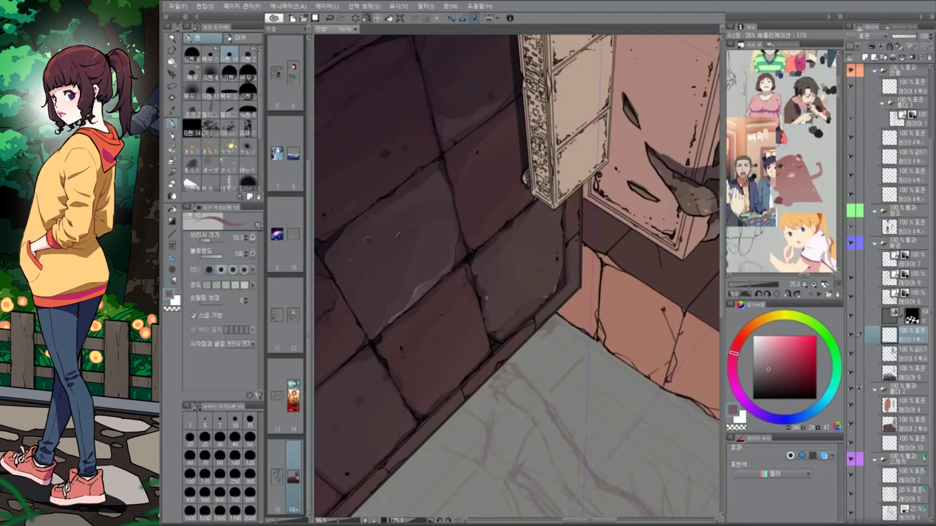
pyautogui.moveTo(486, 298); pyautogui.dragTo(594, 271)
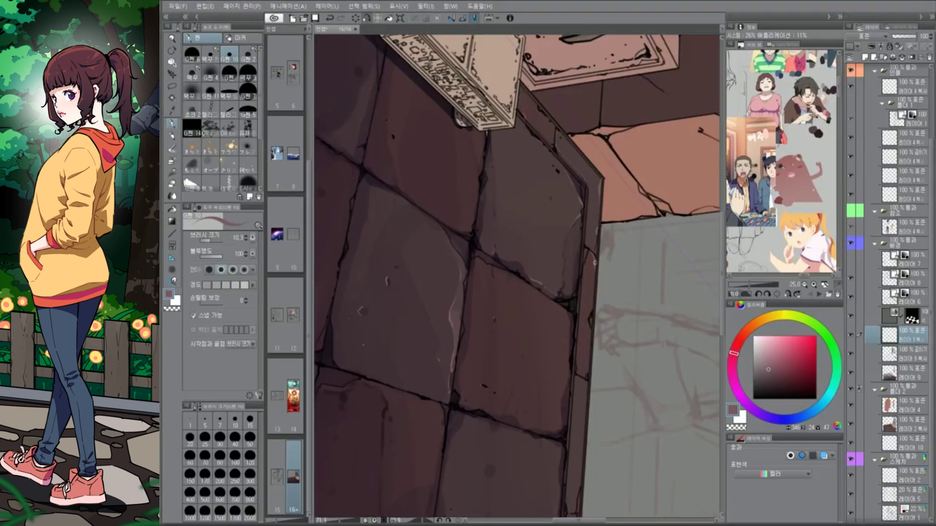
pyautogui.moveTo(588, 343); pyautogui.dragTo(487, 439)
pyautogui.moveTo(507, 267); pyautogui.dragTo(521, 297)
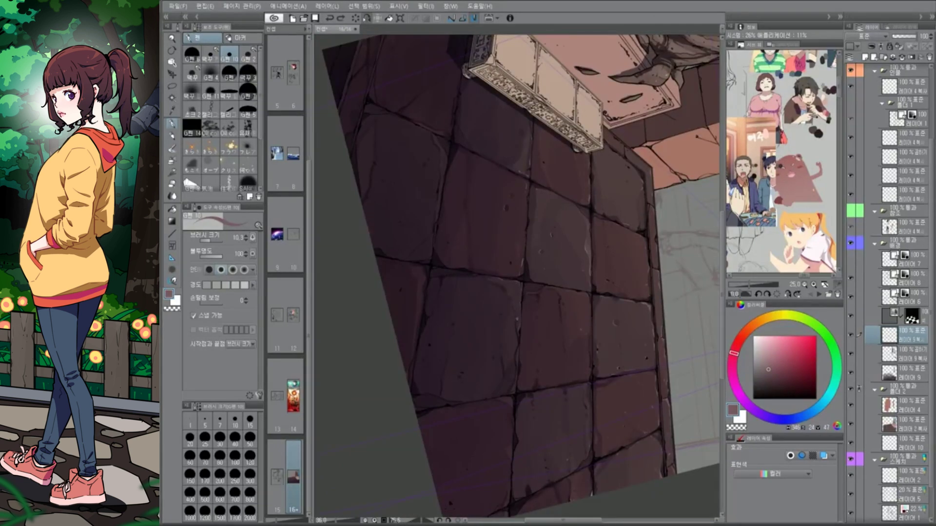
pyautogui.moveTo(515, 365); pyautogui.dragTo(565, 285)
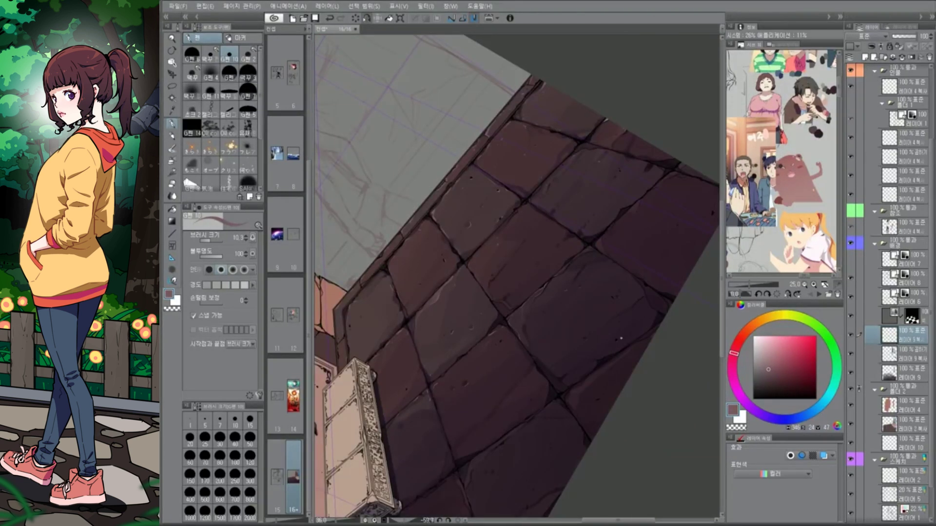
pyautogui.moveTo(607, 390); pyautogui.dragTo(608, 195)
pyautogui.hotkey('ctrl', '@')
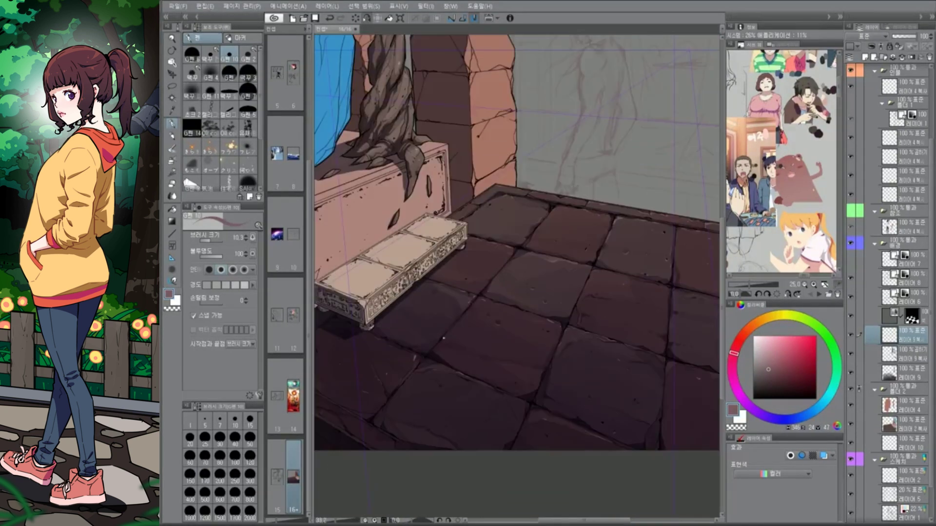
# Touch up the tones of the stone bench, the altar block and the pillar behind them with sampled browns
pyautogui.scroll(-3, 580, 388)
pyautogui.scroll(3, 564, 408)
pyautogui.keyDown('alt'); pyautogui.click(575, 371); pyautogui.keyUp('alt')
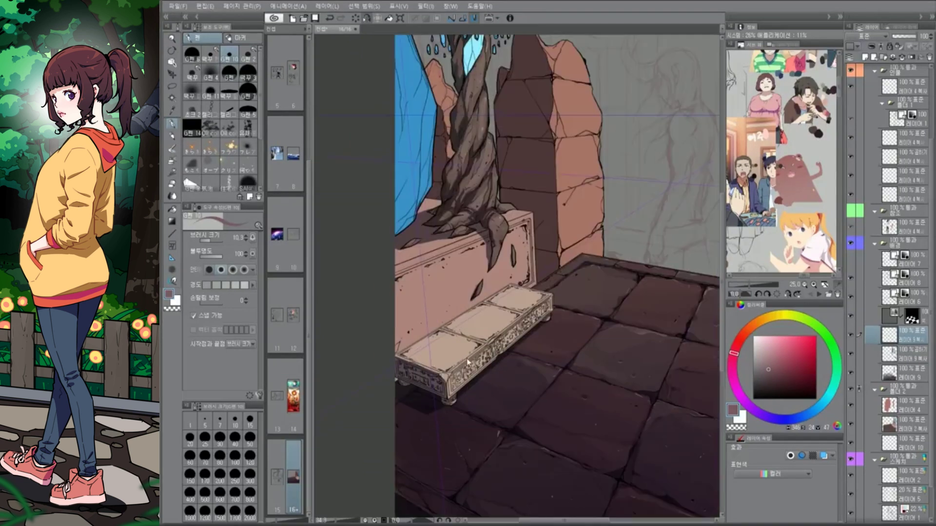
pyautogui.press('b')
pyautogui.moveTo(439, 360); pyautogui.dragTo(473, 380)
pyautogui.press('p')
pyautogui.moveTo(603, 355); pyautogui.dragTo(531, 281)
pyautogui.moveTo(469, 202); pyautogui.dragTo(511, 365)
pyautogui.moveTo(492, 222)
pyautogui.mouseDown()
pyautogui.moveTo(517, 276)
pyautogui.moveTo(522, 326)
pyautogui.moveTo(470, 292)
pyautogui.moveTo(585, 317)
pyautogui.moveTo(662, 315)
pyautogui.moveTo(653, 322)
pyautogui.mouseUp()
pyautogui.keyDown('alt'); pyautogui.click(503, 223); pyautogui.keyUp('alt')
pyautogui.moveTo(503, 222); pyautogui.dragTo(488, 293)
pyautogui.scroll(-3, 464, 418)
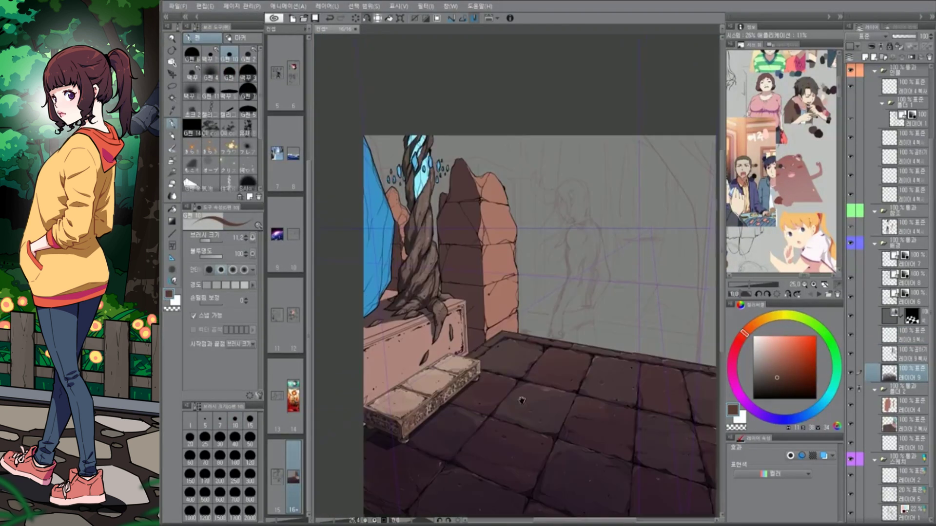
# Brush a soft green moss gradient over the stone pillar, dark on the shaded face and yellow-green on the lit face
pyautogui.click(237, 71)
pyautogui.moveTo(500, 254); pyautogui.dragTo(497, 311)
pyautogui.moveTo(482, 204); pyautogui.dragTo(490, 366)
pyautogui.click(801, 318)
pyautogui.click(781, 371)
pyautogui.moveTo(487, 195)
pyautogui.mouseDown()
pyautogui.moveTo(437, 293)
pyautogui.moveTo(506, 229)
pyautogui.mouseUp()
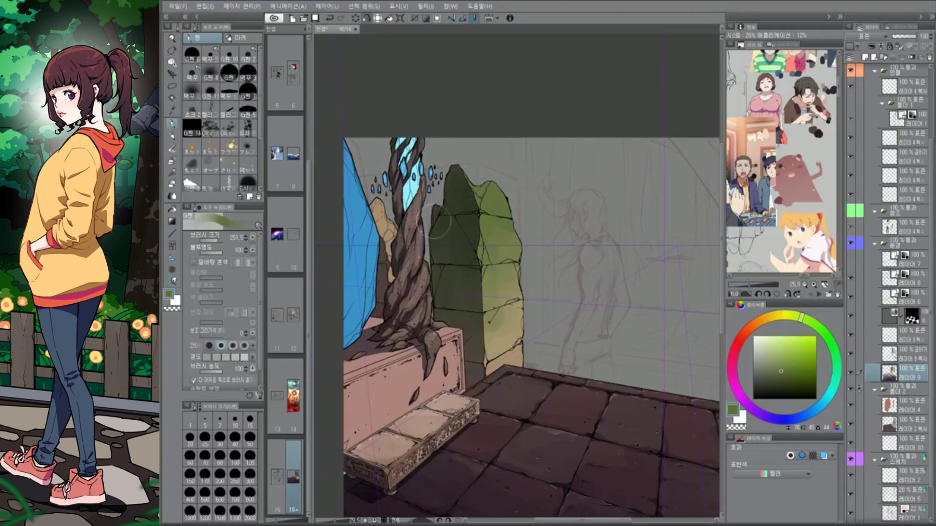
pyautogui.keyDown('alt'); pyautogui.click(453, 254); pyautogui.keyUp('alt')
pyautogui.moveTo(487, 170); pyautogui.dragTo(441, 264)
pyautogui.moveTo(453, 229); pyautogui.dragTo(507, 195)
pyautogui.moveTo(634, 347); pyautogui.dragTo(634, 381)
# Switch to the YouTube live dashboard, open the options of a viewer's chat message, and return to the painting
pyautogui.hotkey('alt', 'Tab')
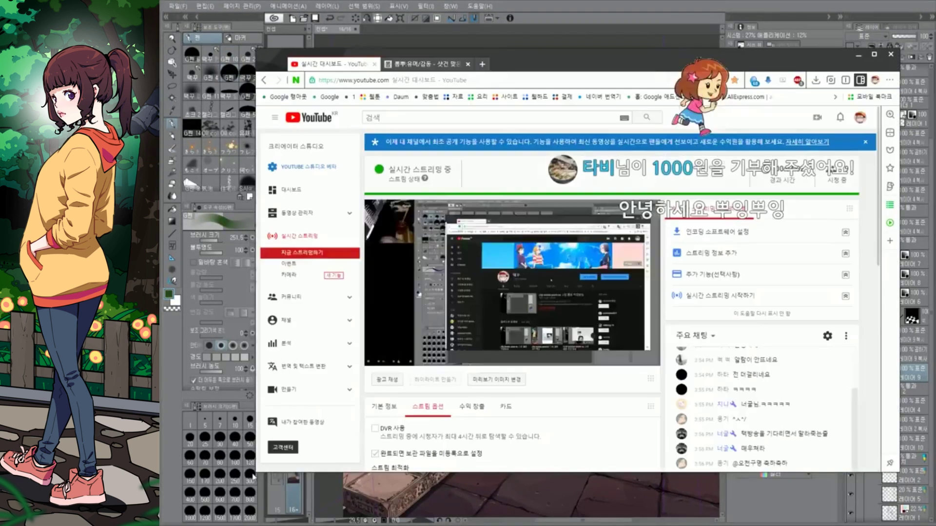
pyautogui.click(841, 314)
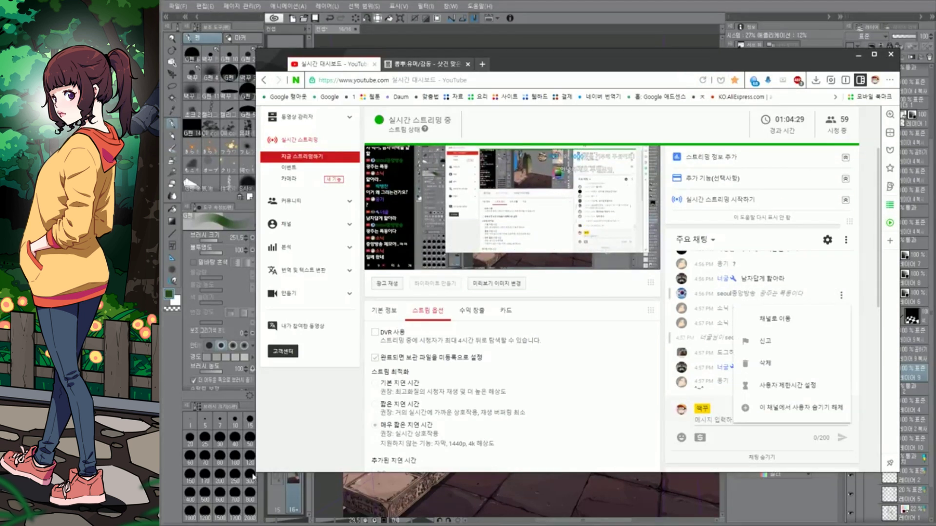
pyautogui.hotkey('alt', 'Tab')
# Draw dark green moss tufts along the pillar's top on a new layer, and tint its upper line art dark green on another new layer
pyautogui.scroll(-2, 618, 405)
pyautogui.scroll(1, 617, 406)
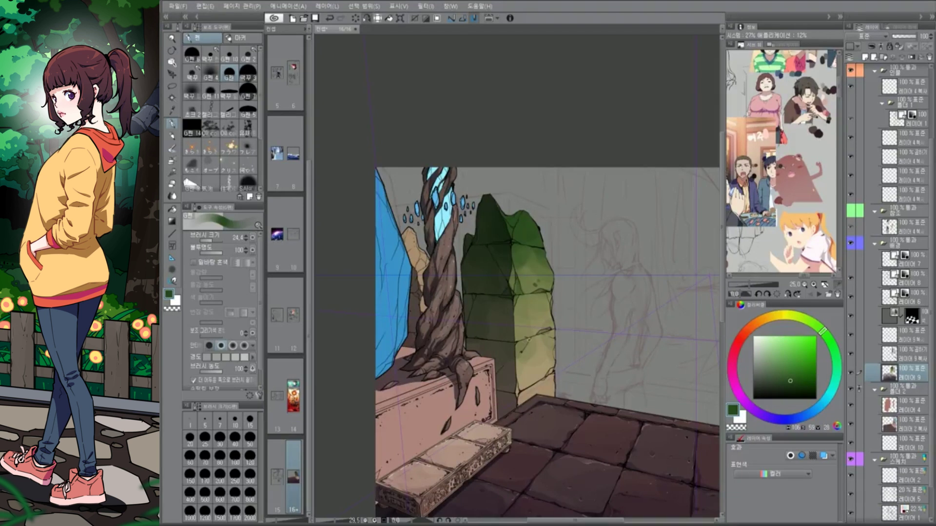
pyautogui.scroll(2, 479, 289)
pyautogui.hotkey('ctrl', 'shift', 'n')
pyautogui.keyDown('alt'); pyautogui.click(506, 267); pyautogui.keyUp('alt')
pyautogui.moveTo(521, 273); pyautogui.dragTo(540, 312)
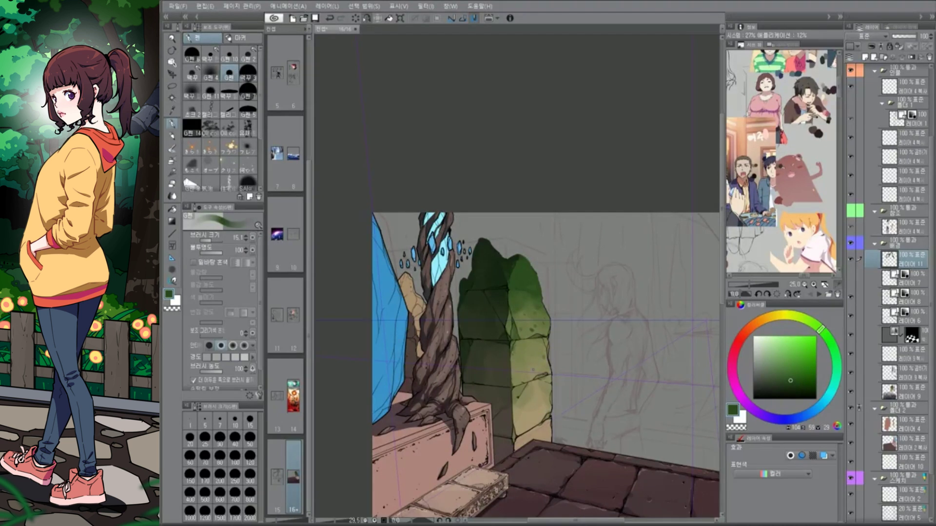
pyautogui.click(866, 57)
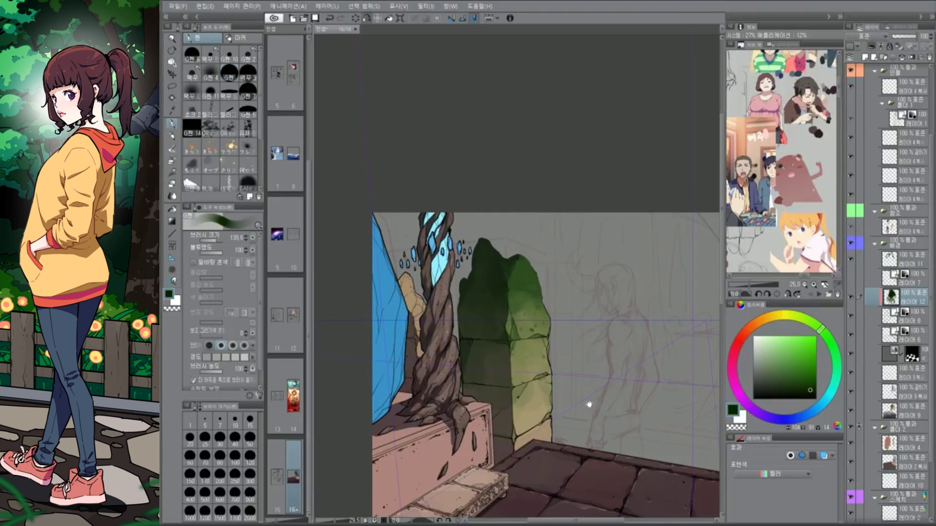
# Paint lighter green moss clumps along the top edge and upper blocks of the pillar's lit face
pyautogui.scroll(-1, 532, 311)
pyautogui.hotkey('alt', ']')
pyautogui.hotkey('alt', ']')
pyautogui.keyDown('alt'); pyautogui.click(524, 352); pyautogui.keyUp('alt')
pyautogui.moveTo(524, 351)
pyautogui.mouseDown()
pyautogui.moveTo(589, 378)
pyautogui.moveTo(525, 273)
pyautogui.mouseUp()
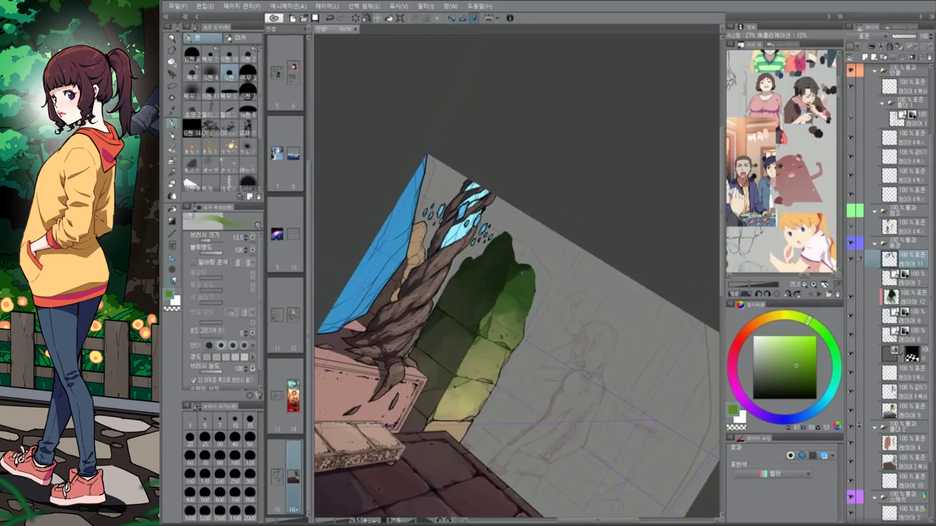
pyautogui.hotkey('ctrl', 'alt', '0')
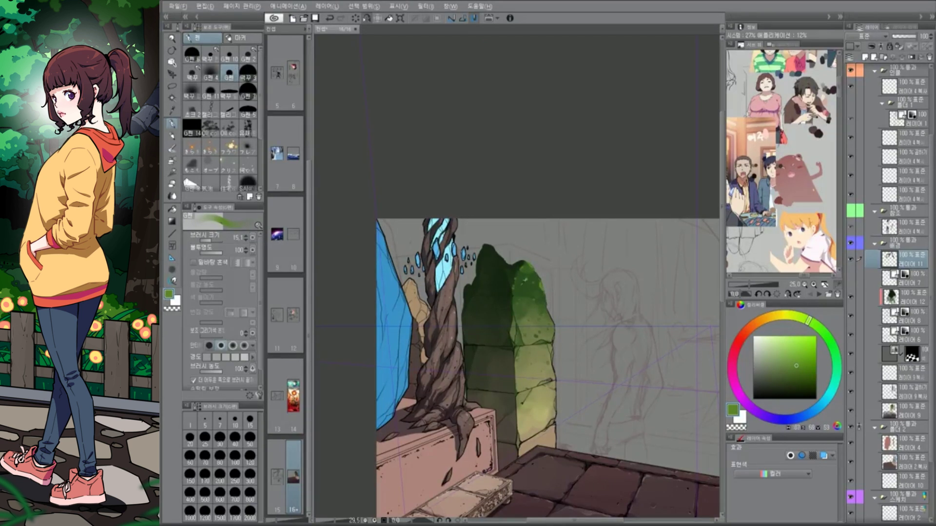
# Dab small bright and dark green moss specks over the pillar's crown and outer edge
pyautogui.keyDown('alt'); pyautogui.click(535, 279); pyautogui.keyUp('alt')
pyautogui.press('p')
pyautogui.keyDown('alt'); pyautogui.click(529, 290); pyautogui.keyUp('alt')
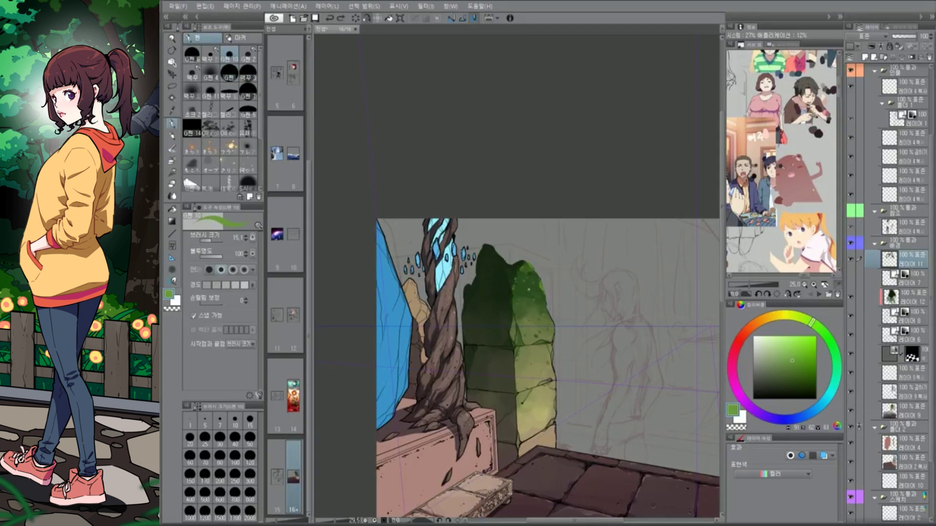
pyautogui.keyDown('alt'); pyautogui.click(537, 270); pyautogui.keyUp('alt')
pyautogui.moveTo(537, 269); pyautogui.dragTo(503, 256)
pyautogui.press('p')
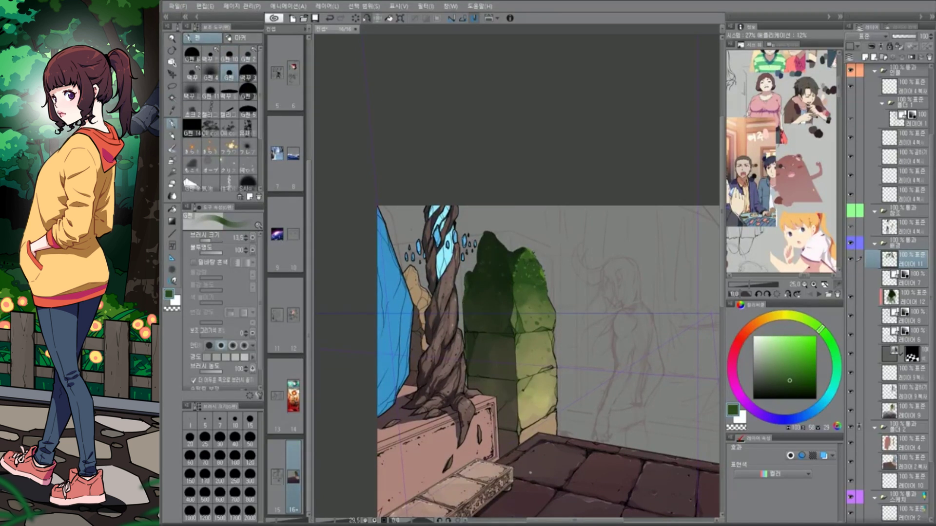
# Touch up the pillar's lower blocks with brown and yellow-green tones sampled from the stone
pyautogui.keyDown('alt'); pyautogui.click(527, 411); pyautogui.keyUp('alt')
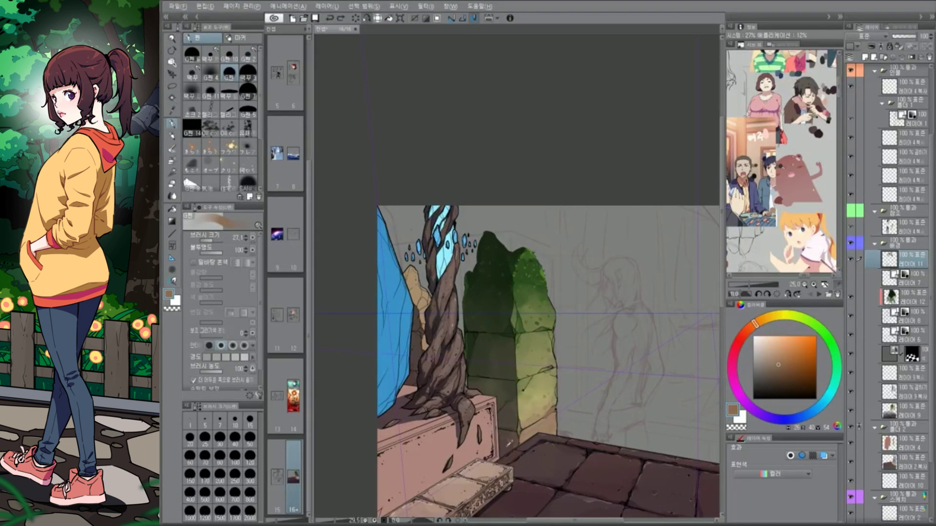
pyautogui.press('p')
pyautogui.keyDown('alt'); pyautogui.click(531, 371); pyautogui.keyUp('alt')
pyautogui.press('^')
pyautogui.press('-')
# Colour the small stone behind the twisted tree with the same mossy greens and darken its line art
pyautogui.scroll(-1, 702, 458)
pyautogui.keyDown('alt'); pyautogui.click(502, 317); pyautogui.keyUp('alt')
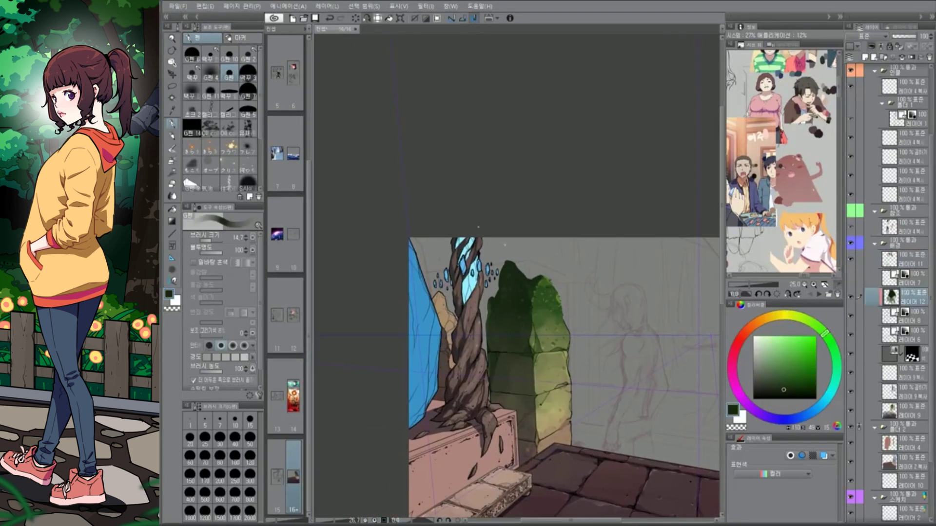
pyautogui.moveTo(445, 297); pyautogui.dragTo(455, 334)
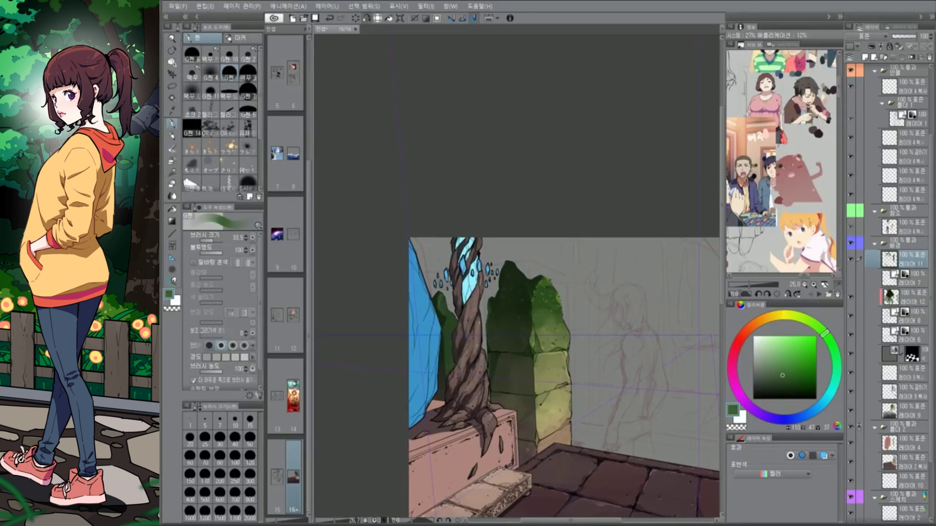
pyautogui.keyDown('alt'); pyautogui.click(471, 307); pyautogui.keyUp('alt')
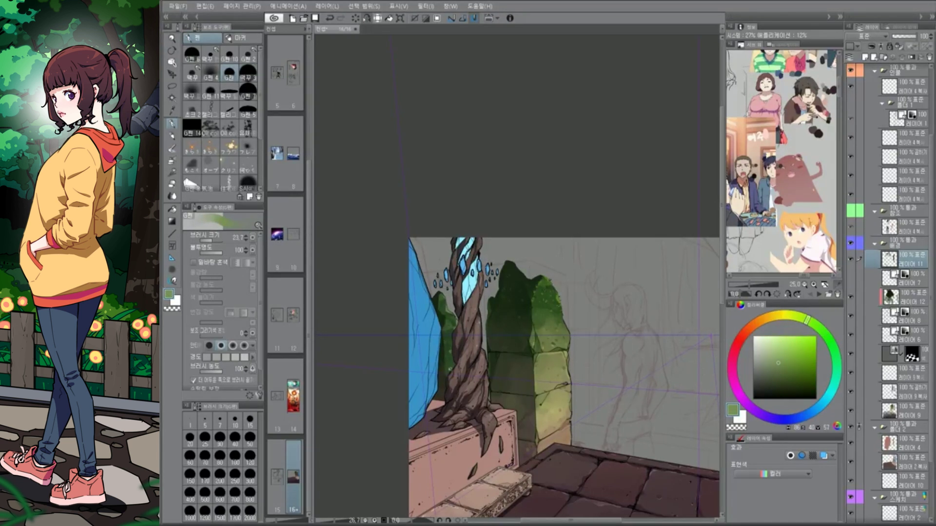
# Brush dark brown shading over the altar block and around the bench on the base colour layer
pyautogui.scroll(1, 563, 379)
pyautogui.click(229, 55)
pyautogui.click(911, 411)
pyautogui.moveTo(536, 439)
pyautogui.mouseDown()
pyautogui.moveTo(546, 292)
pyautogui.moveTo(439, 390)
pyautogui.mouseUp()
pyautogui.scroll(1, 512, 341)
pyautogui.keyDown('alt'); pyautogui.click(487, 317); pyautogui.keyUp('alt')
pyautogui.click(229, 73)
pyautogui.moveTo(439, 332)
pyautogui.mouseDown()
pyautogui.moveTo(427, 432)
pyautogui.moveTo(516, 456)
pyautogui.moveTo(592, 439)
pyautogui.moveTo(614, 342)
pyautogui.moveTo(671, 282)
pyautogui.moveTo(663, 244)
pyautogui.moveTo(526, 122)
pyautogui.mouseUp()
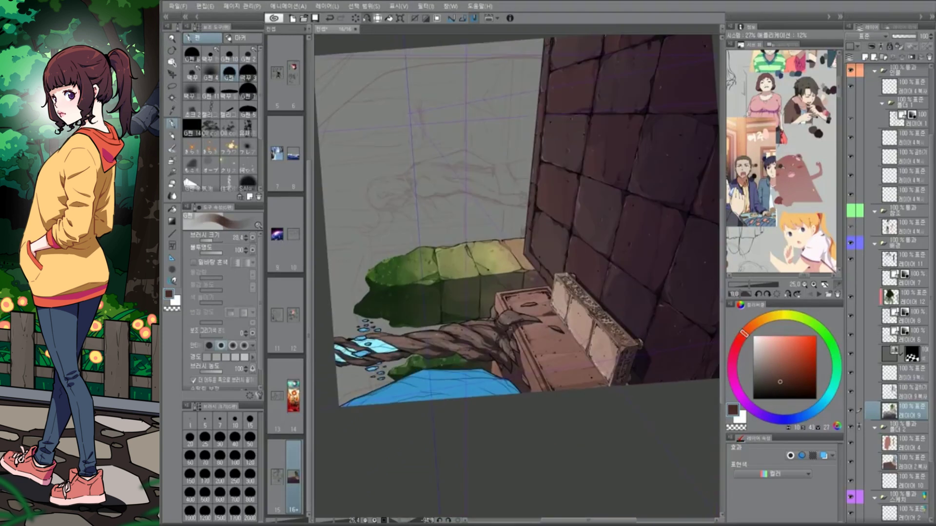
# Lighten the alternate floor tiles through a Hue/Saturation/Luminosity correction, and add a dark blue gradient on the multiply shadow layer
pyautogui.hotkey('ctrl', '0')
pyautogui.hotkey('ctrl', 'u')
pyautogui.moveTo(725, 76); pyautogui.dragTo(736, 80)
pyautogui.press('Return')
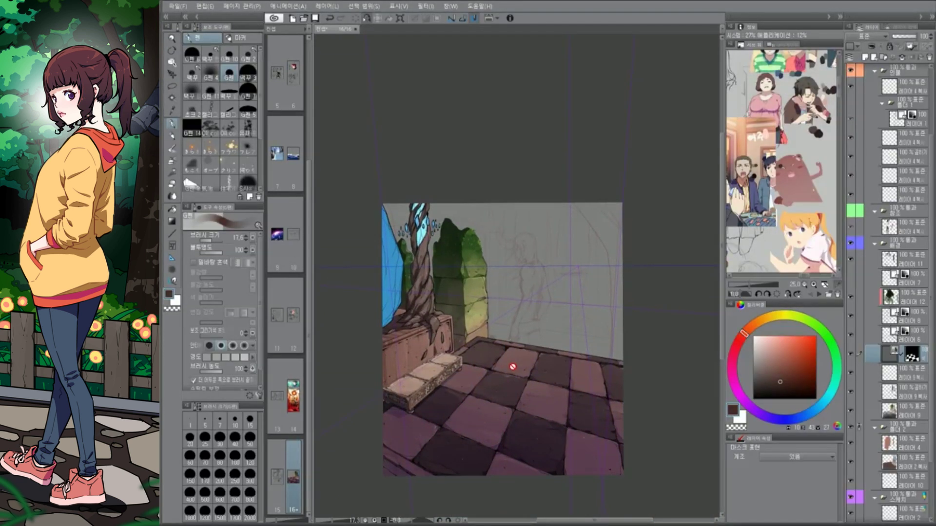
pyautogui.press('g')
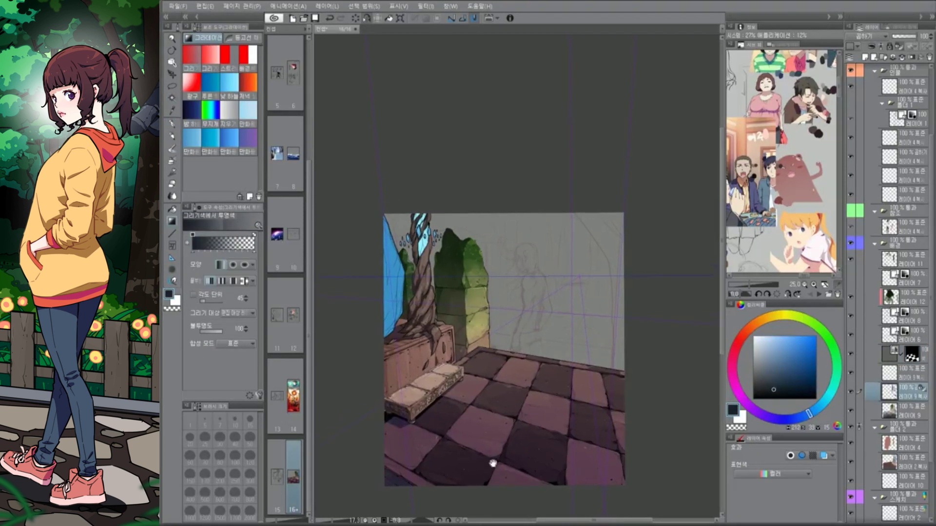
# Fill the empty background behind the ruins with green
pyautogui.press('p')
pyautogui.moveTo(561, 341)
pyautogui.mouseDown()
pyautogui.moveTo(587, 396)
pyautogui.moveTo(518, 362)
pyautogui.moveTo(560, 312)
pyautogui.moveTo(604, 341)
pyautogui.mouseUp()
pyautogui.hotkey('alt', 'BackSpace')
# Paint dark green tree trunks and ground shadows directly on the green background layer with a blending brush
pyautogui.press('j')
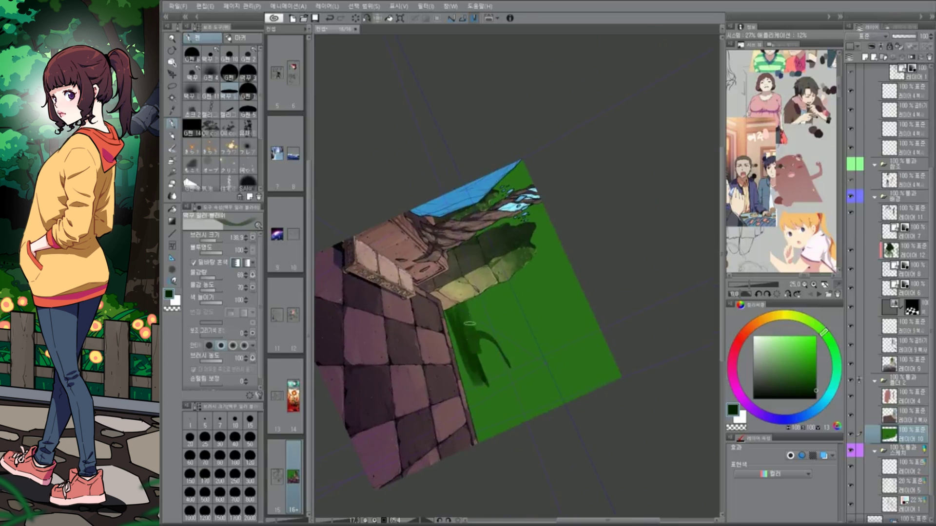
pyautogui.moveTo(468, 341); pyautogui.dragTo(516, 414)
pyautogui.moveTo(587, 282); pyautogui.dragTo(583, 305)
pyautogui.moveTo(521, 366); pyautogui.dragTo(525, 276)
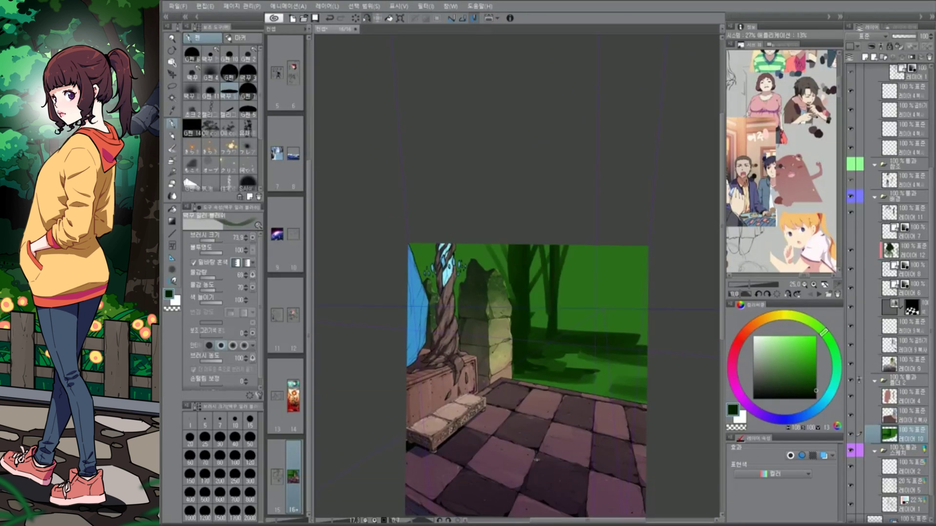
# Block in dark green tree trunks and a ground band on a new layer over a muted green background
pyautogui.hotkey('ctrl', 'shift', 'n')
pyautogui.moveTo(536, 455); pyautogui.dragTo(468, 371)
pyautogui.hotkey('ctrl', '@')
pyautogui.moveTo(525, 214); pyautogui.dragTo(525, 302)
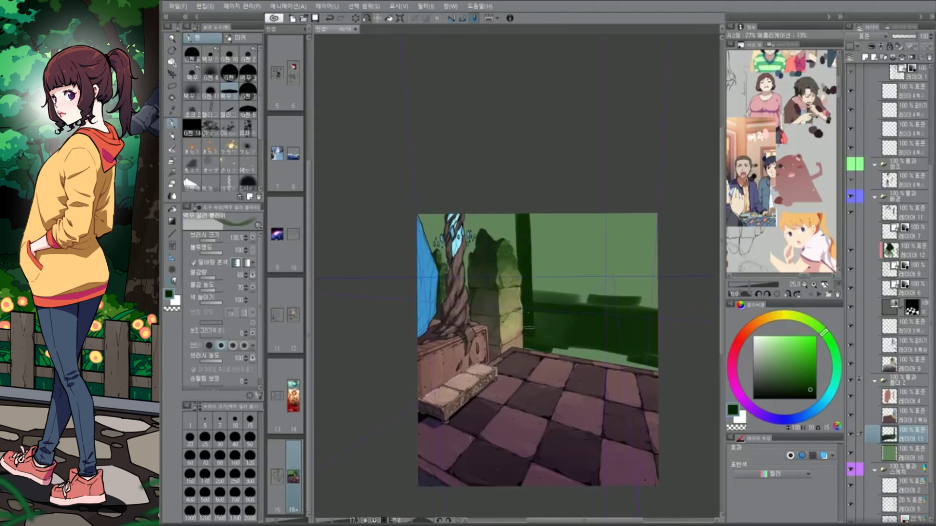
pyautogui.moveTo(536, 215); pyautogui.dragTo(541, 302)
# Add bare branches to the dark tree trunks, finish the tree at the canvas edge, and erase the ground band between them
pyautogui.moveTo(584, 342)
pyautogui.mouseDown()
pyautogui.moveTo(536, 414)
pyautogui.moveTo(487, 439)
pyautogui.mouseUp()
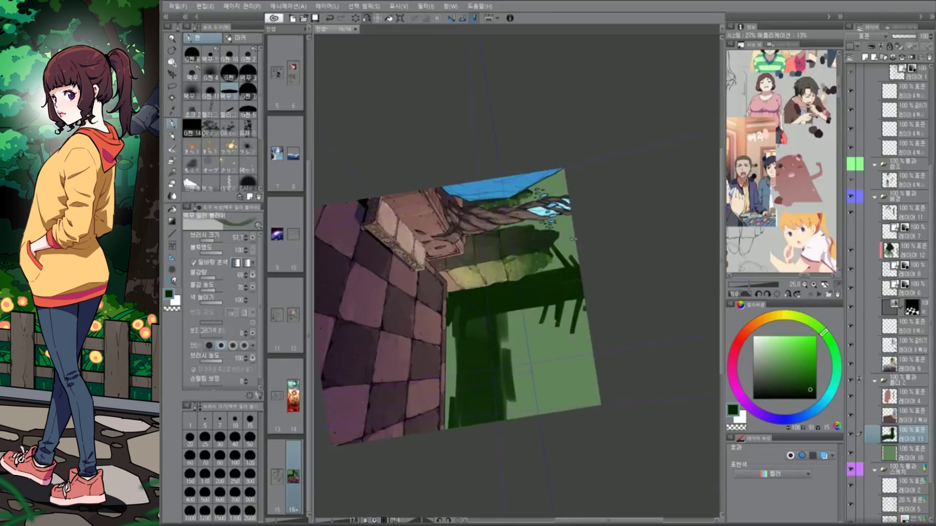
pyautogui.hotkey('ctrl', '@')
pyautogui.moveTo(650, 214); pyautogui.dragTo(652, 309)
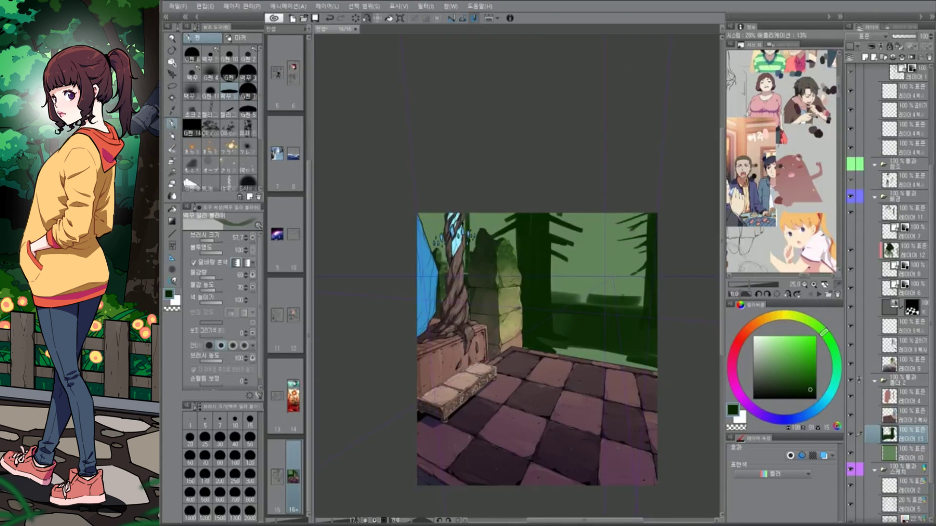
pyautogui.moveTo(487, 439); pyautogui.dragTo(439, 448)
pyautogui.hotkey('ctrl', '@')
pyautogui.press('e')
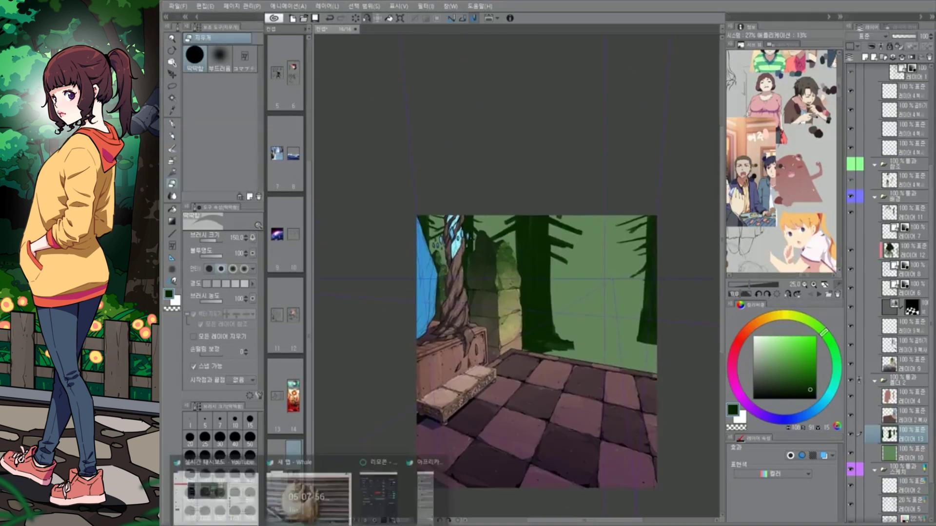
# Switch to the web browser and examine the product page and photos of the fingerless half-liner gloves
pyautogui.click(251, 475)
pyautogui.hotkey('ctrl', 'Tab')
pyautogui.scroll(-3, 566, 292)
pyautogui.click(386, 303)
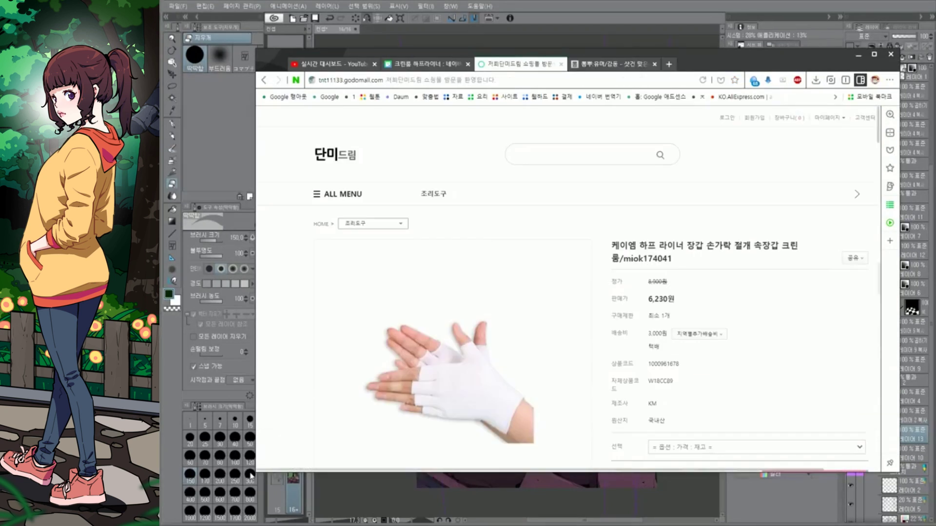
pyautogui.scroll(-5, 566, 292)
pyautogui.scroll(3, 565, 292)
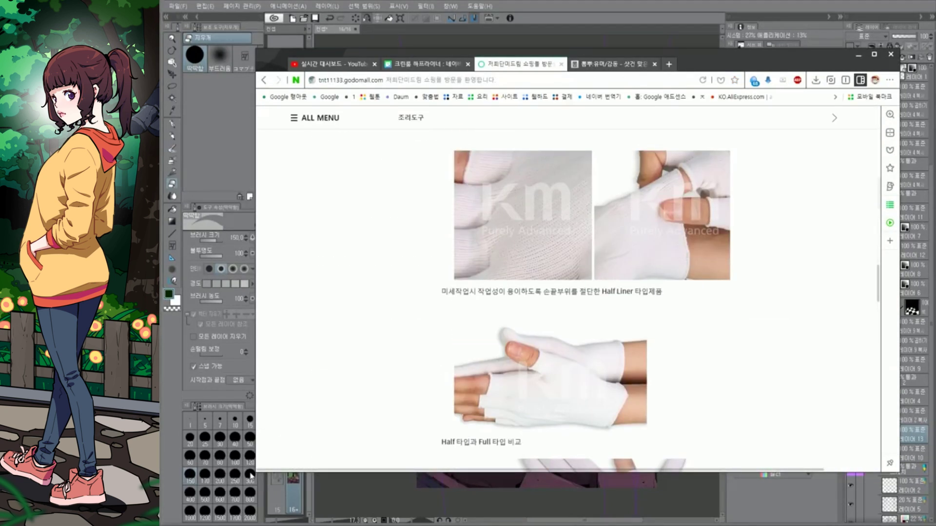
pyautogui.scroll(10, 565, 293)
pyautogui.scroll(-5, 565, 292)
pyautogui.scroll(5, 565, 292)
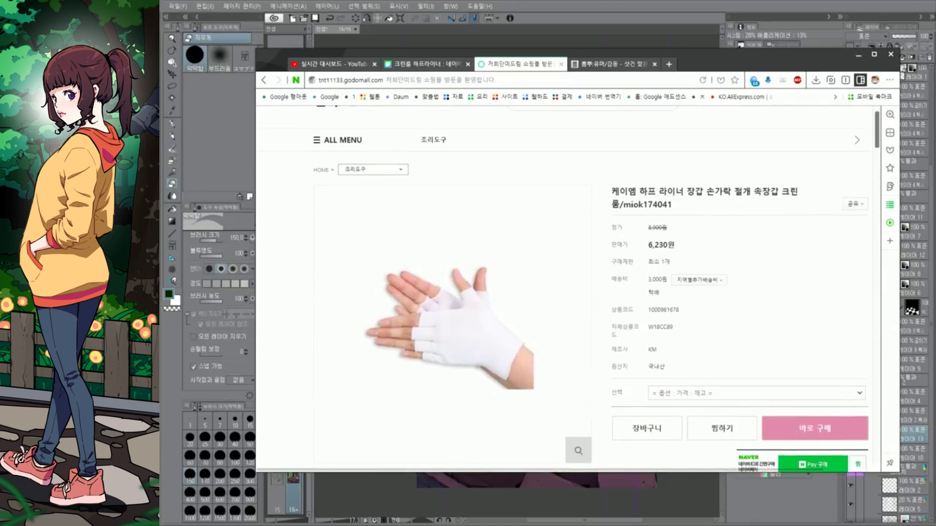
# Examine the half-liner glove's product photos and its size and colour specification table
pyautogui.scroll(-8, 565, 292)
pyautogui.scroll(-5, 565, 292)
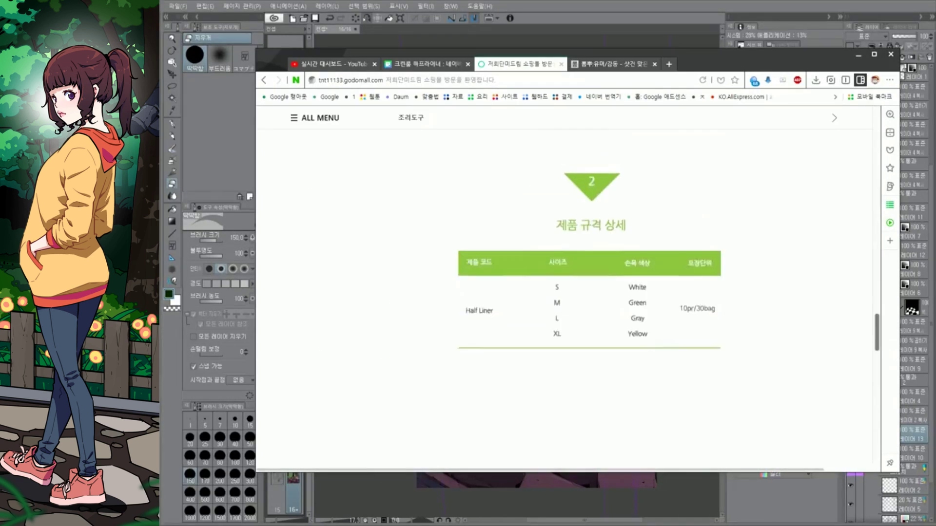
pyautogui.scroll(15, 565, 292)
pyautogui.hotkey('ctrl', 'shift', 'Tab')
pyautogui.hotkey('ctrl', 'Tab')
pyautogui.scroll(-15, 565, 293)
pyautogui.scroll(5, 565, 292)
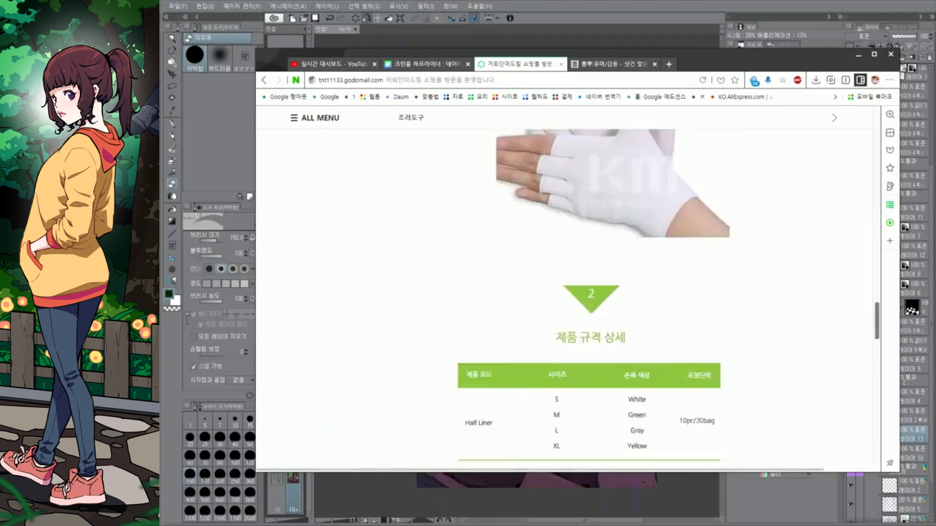
pyautogui.hotkey('ctrl', 'shift', 'Tab')
pyautogui.scroll(-2, 565, 292)
# Switch back to Clip Studio Paint and paint dark reddish-brown bark over the black tree trunks
pyautogui.hotkey('alt', 'Tab')
pyautogui.press('p')
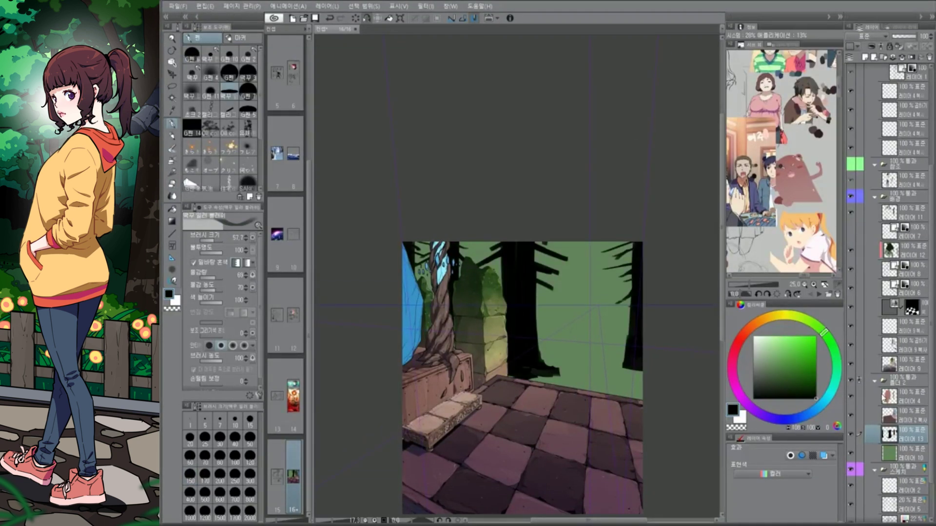
pyautogui.moveTo(546, 433); pyautogui.dragTo(533, 387)
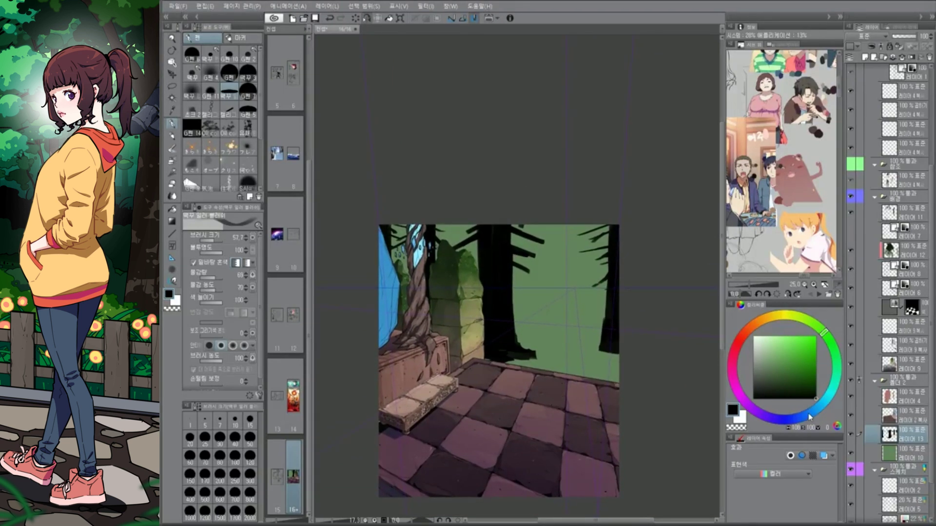
pyautogui.keyDown('alt'); pyautogui.click(485, 257); pyautogui.keyUp('alt')
pyautogui.moveTo(485, 257)
pyautogui.mouseDown()
pyautogui.moveTo(482, 306)
pyautogui.moveTo(500, 302)
pyautogui.moveTo(497, 239)
pyautogui.moveTo(505, 357)
pyautogui.mouseUp()
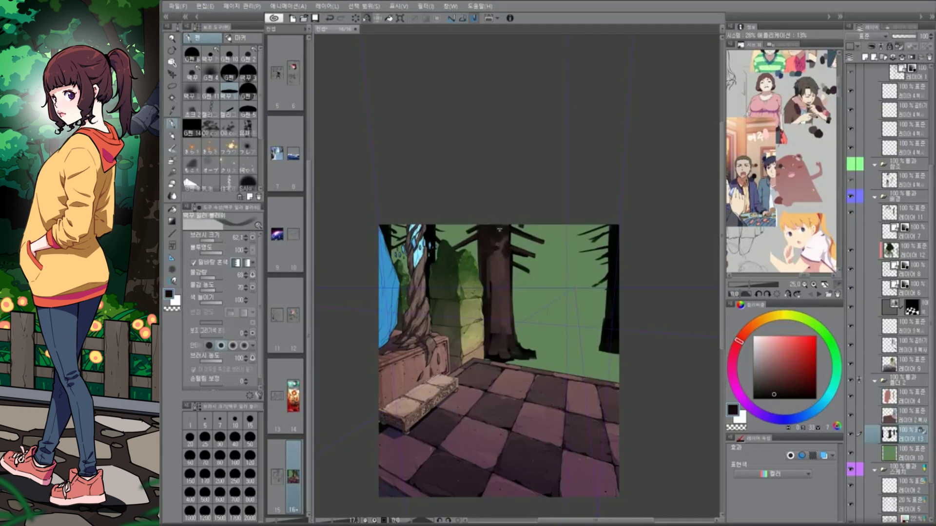
pyautogui.moveTo(510, 307)
pyautogui.mouseDown()
pyautogui.moveTo(496, 329)
pyautogui.moveTo(502, 256)
pyautogui.mouseUp()
pyautogui.moveTo(447, 291); pyautogui.dragTo(506, 292)
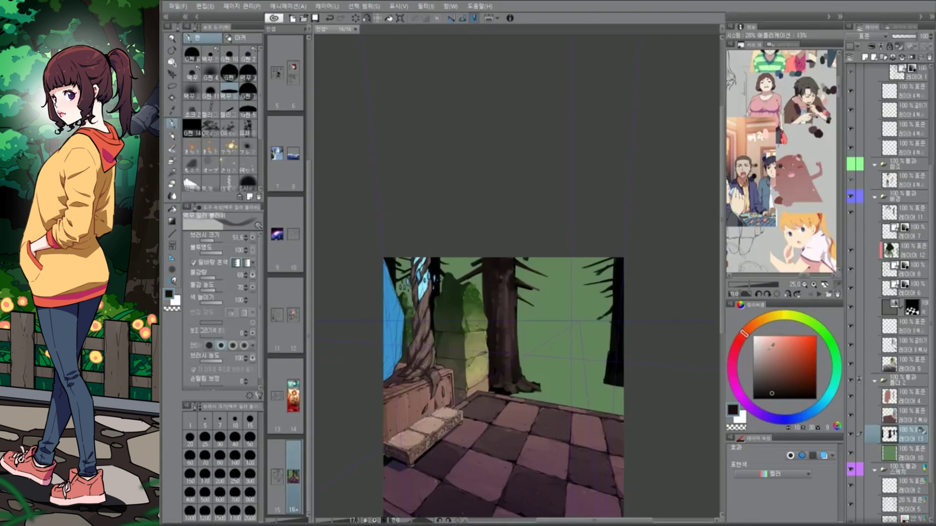
# Add light tan bark highlights down the central trunk and onto its roots
pyautogui.keyDown('alt'); pyautogui.click(506, 293); pyautogui.keyUp('alt')
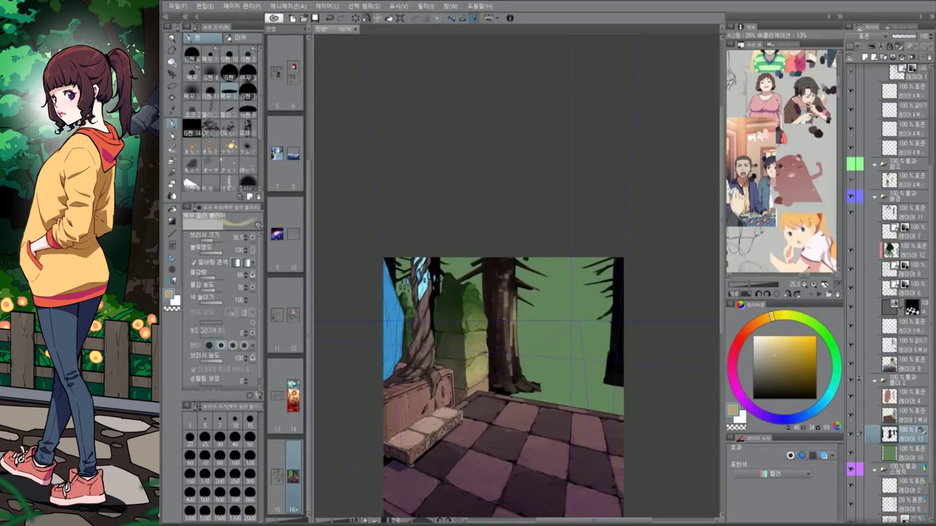
pyautogui.moveTo(506, 293); pyautogui.dragTo(560, 331)
pyautogui.hotkey('ctrl', '@')
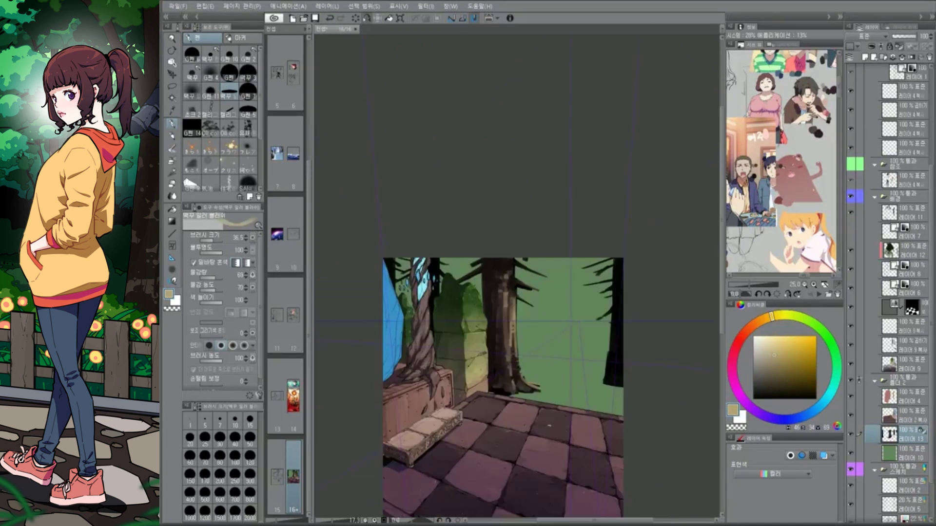
# Paint blue-grey shadows over the twisted tree, blue curtain and mossy wall on a new multiply layer, cleaning the edges with the eraser
pyautogui.hotkey('ctrl', 'shift', 'n')
pyautogui.click(768, 374)
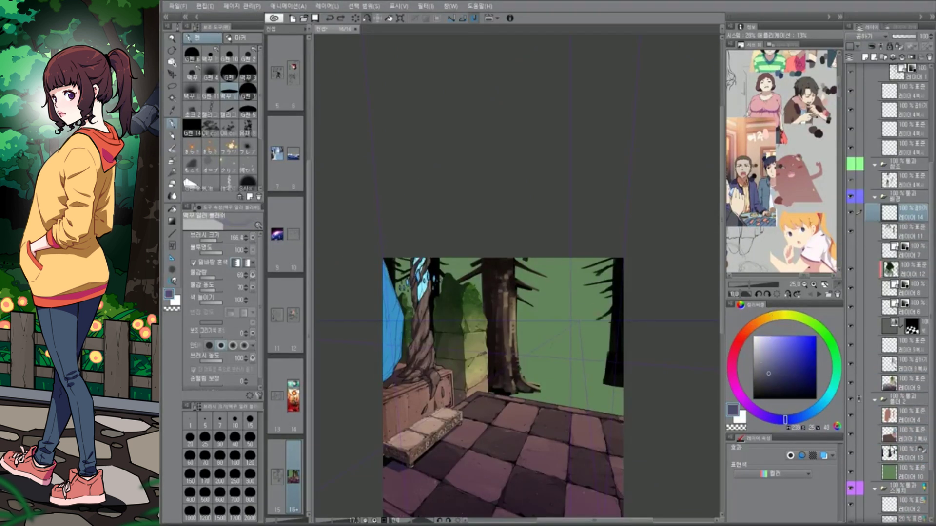
pyautogui.moveTo(410, 356); pyautogui.dragTo(459, 284)
pyautogui.press('p')
pyautogui.scroll(-3, 424, 267)
pyautogui.moveTo(457, 330); pyautogui.dragTo(494, 334)
pyautogui.hotkey('ctrl', '@')
pyautogui.press('e')
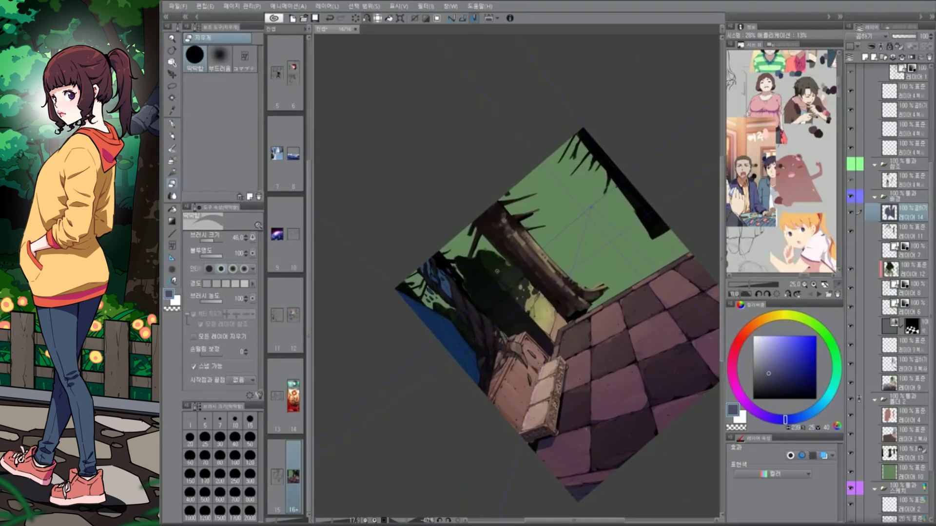
pyautogui.hotkey('ctrl', '@')
pyautogui.press('p')
pyautogui.hotkey('ctrl', '@')
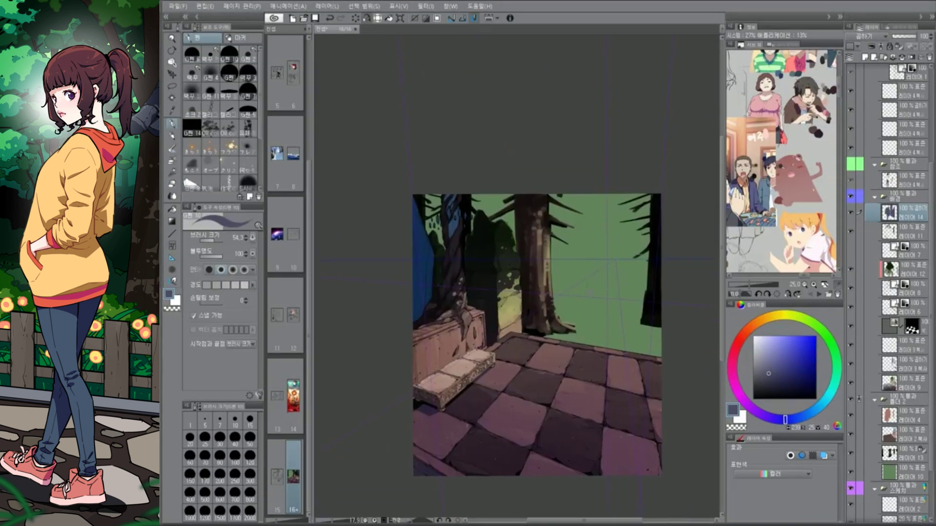
# Break the multiply shadows into dappled leaf shapes across the blue curtain, wall and stone base with pen and eraser
pyautogui.hotkey('ctrl', 'd')
pyautogui.moveTo(561, 244); pyautogui.dragTo(458, 312)
pyautogui.press('e')
pyautogui.press('p')
pyautogui.press('e')
pyautogui.hotkey('ctrl', '@')
pyautogui.moveTo(536, 380); pyautogui.dragTo(504, 344)
pyautogui.press('p')
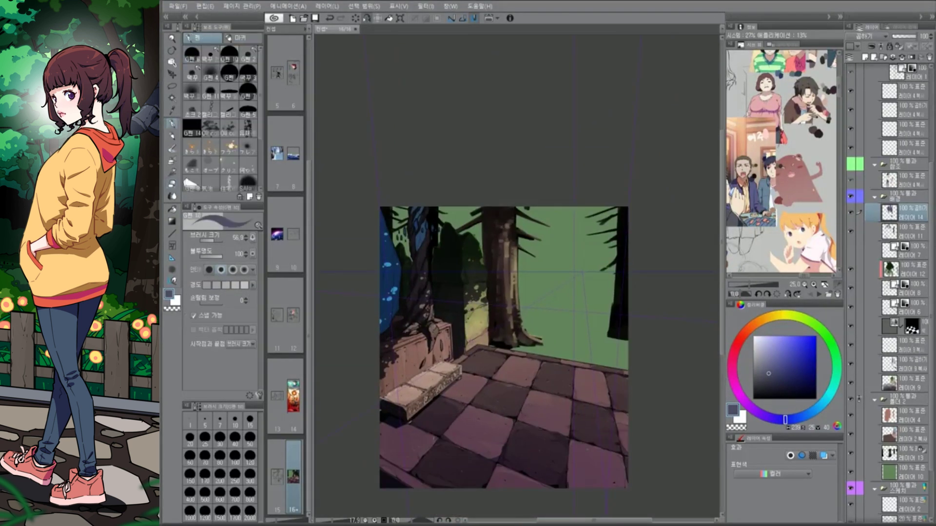
# Refine the central trunk's shadow side and spreading roots with dark brown on the tree layer
pyautogui.moveTo(437, 489); pyautogui.dragTo(406, 520)
pyautogui.press('b')
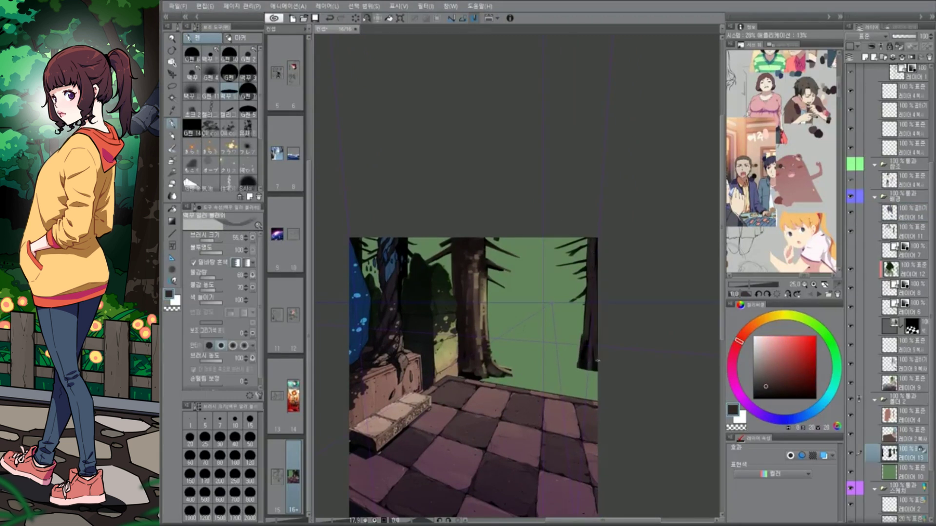
pyautogui.moveTo(473, 375); pyautogui.dragTo(490, 385)
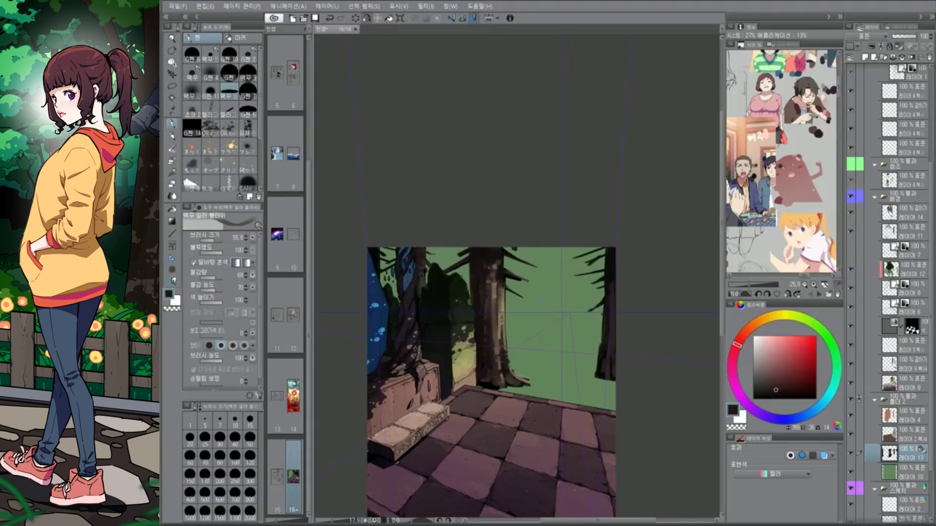
# Paint a beige-brown ground strip on a new layer behind the trees and blend dark green undergrowth above it
pyautogui.moveTo(647, 378); pyautogui.dragTo(634, 312)
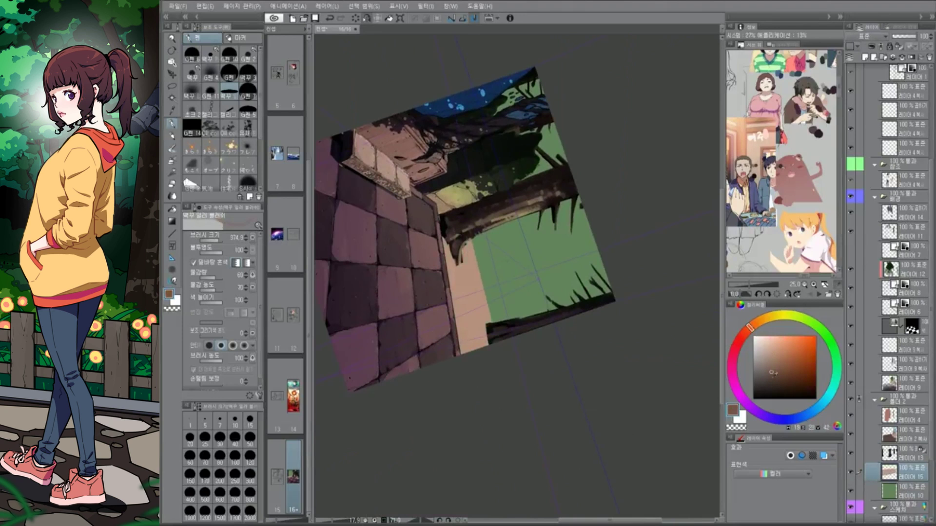
pyautogui.moveTo(575, 244); pyautogui.dragTo(619, 329)
pyautogui.moveTo(514, 309)
pyautogui.mouseDown()
pyautogui.moveTo(492, 292)
pyautogui.moveTo(512, 370)
pyautogui.mouseUp()
pyautogui.keyDown('alt'); pyautogui.click(534, 385); pyautogui.keyUp('alt')
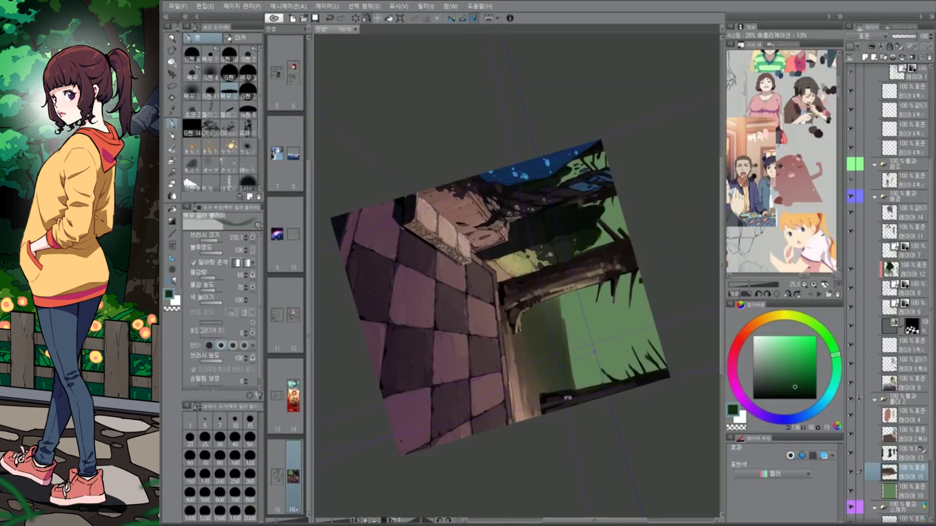
# Paint dark green plants and ground shadows around the trunk's roots on a new layer above the trees
pyautogui.hotkey('ctrl', 'shift', 'n')
pyautogui.moveTo(509, 320)
pyautogui.mouseDown()
pyautogui.moveTo(488, 292)
pyautogui.moveTo(460, 318)
pyautogui.mouseUp()
pyautogui.keyDown('alt'); pyautogui.click(482, 272); pyautogui.keyUp('alt')
pyautogui.keyDown('alt'); pyautogui.click(483, 272); pyautogui.keyUp('alt')
pyautogui.keyDown('alt'); pyautogui.click(460, 318); pyautogui.keyUp('alt')
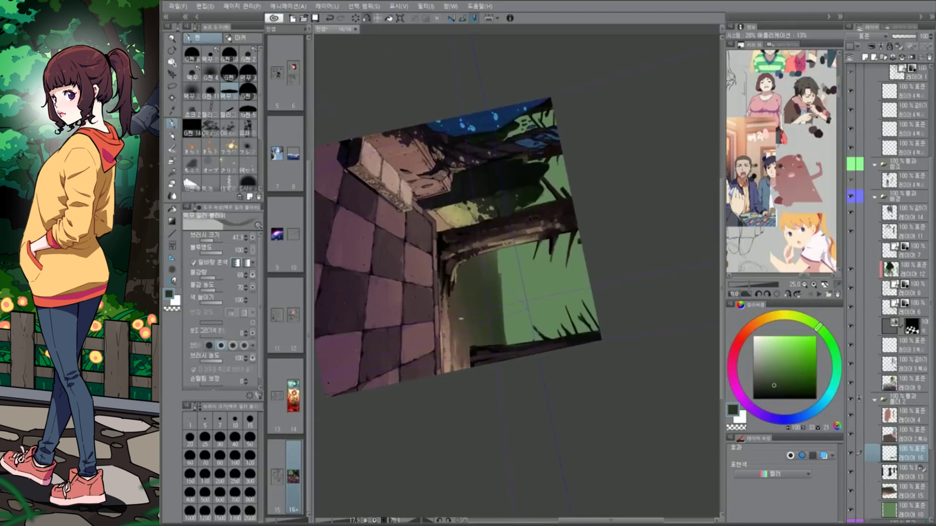
pyautogui.moveTo(462, 361); pyautogui.dragTo(468, 337)
pyautogui.moveTo(454, 283); pyautogui.dragTo(463, 307)
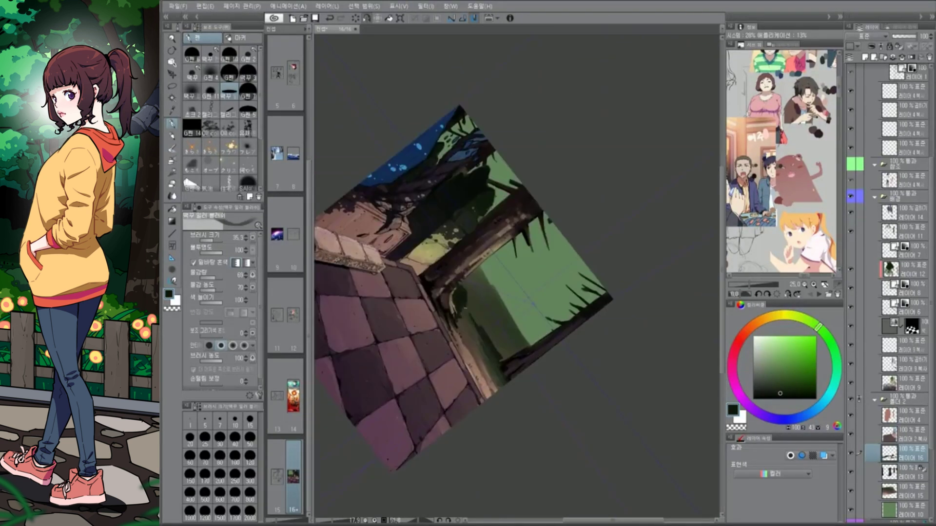
# Turn the forest backdrop into a dark teal gradient and paint distant teal trunks with branches on a new layer
pyautogui.moveTo(518, 488)
pyautogui.mouseDown()
pyautogui.moveTo(487, 341)
pyautogui.moveTo(536, 302)
pyautogui.moveTo(526, 293)
pyautogui.moveTo(553, 323)
pyautogui.moveTo(565, 258)
pyautogui.moveTo(608, 431)
pyautogui.mouseUp()
pyautogui.moveTo(507, 217); pyautogui.dragTo(501, 310)
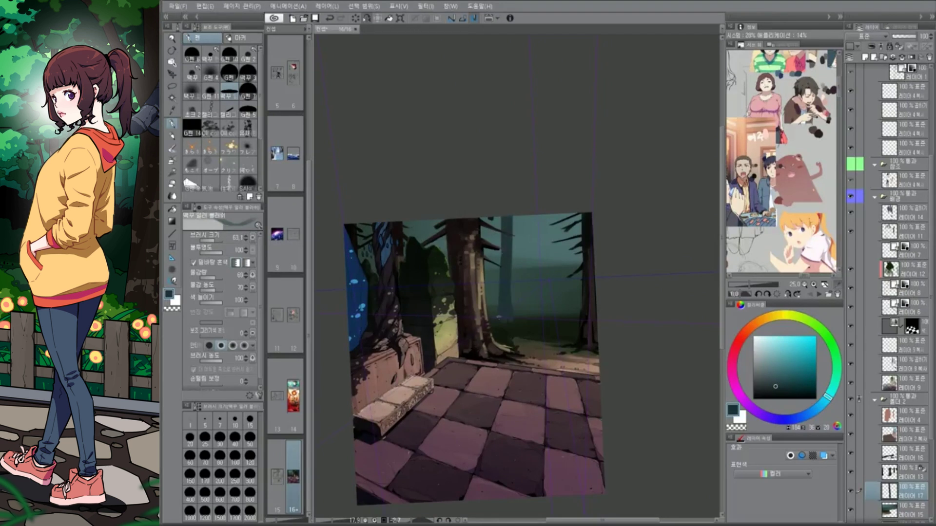
pyautogui.moveTo(577, 229)
pyautogui.mouseDown()
pyautogui.moveTo(531, 376)
pyautogui.moveTo(563, 225)
pyautogui.mouseUp()
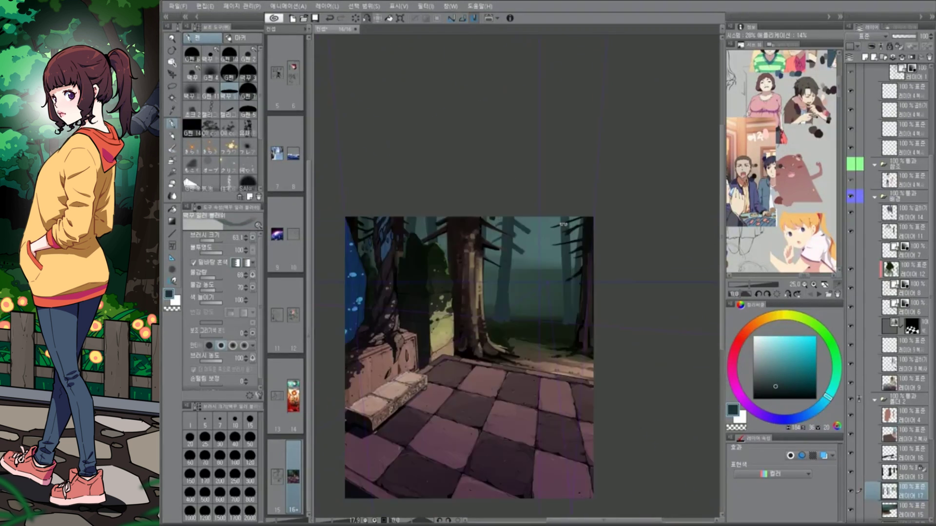
pyautogui.press('p')
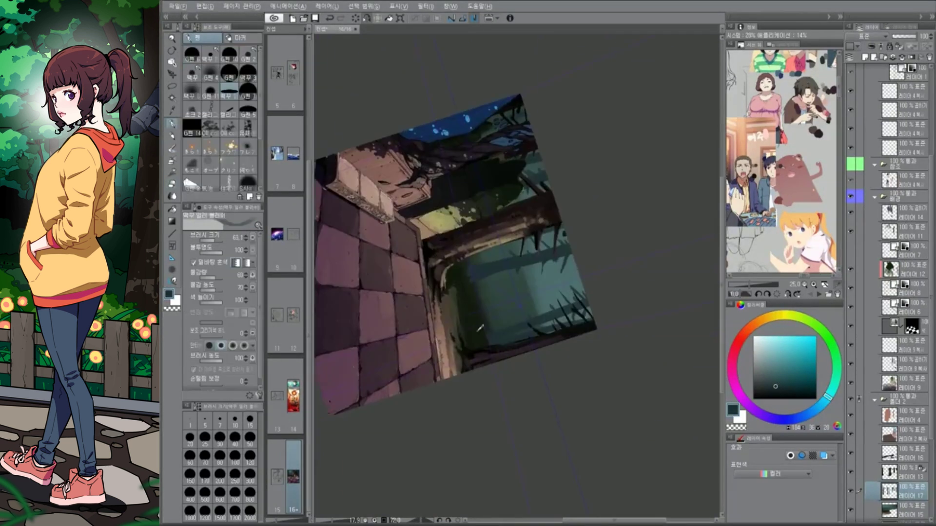
# Blend lighter teal mist between the distant trunks on the backdrop layer with a large brush
pyautogui.moveTo(572, 291)
pyautogui.mouseDown()
pyautogui.moveTo(560, 312)
pyautogui.moveTo(456, 325)
pyautogui.mouseUp()
pyautogui.hotkey('ctrl', 't')
pyautogui.press('Escape')
pyautogui.press(']')
pyautogui.keyDown('alt'); pyautogui.click(532, 307); pyautogui.keyUp('alt')
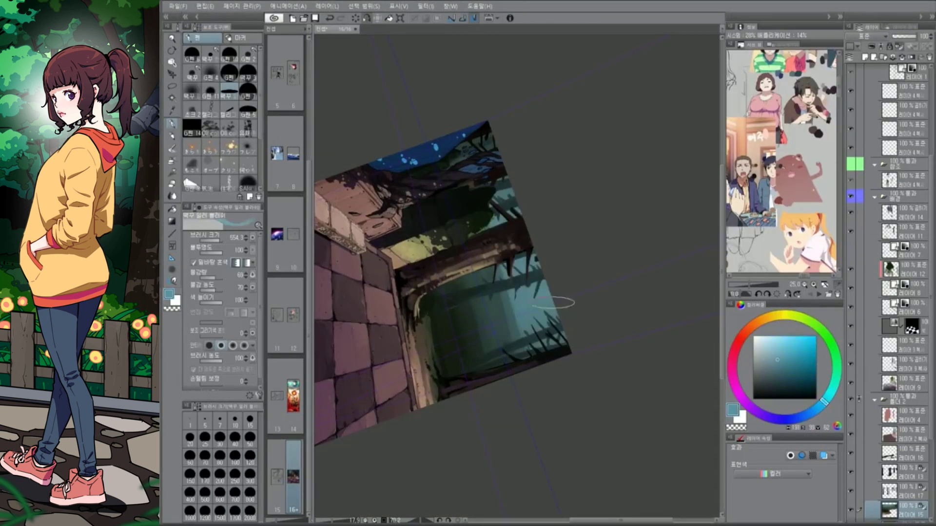
# Paint a further row of pale teal tree trunks on a new layer behind the distant trees
pyautogui.hotkey('ctrl', '0')
pyautogui.hotkey('ctrl', 'shift', 'n')
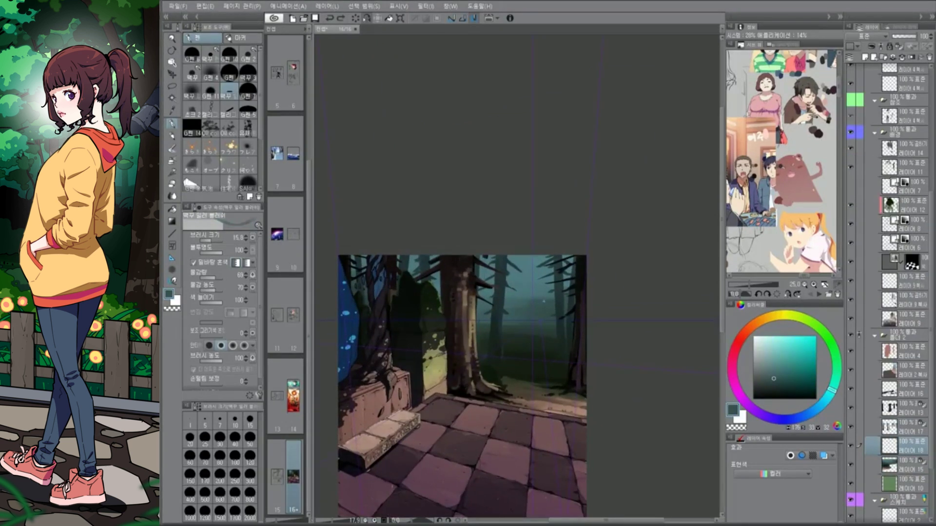
pyautogui.click(510, 318)
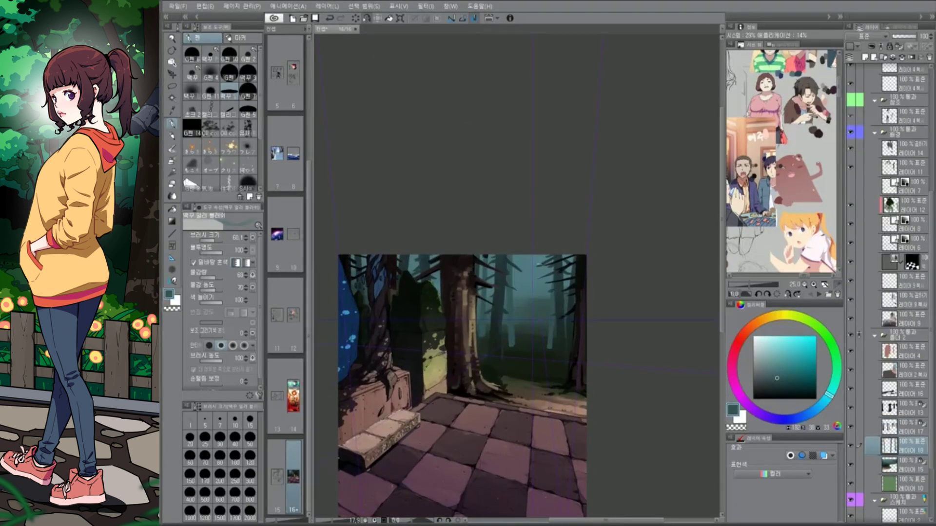
pyautogui.hotkey('ctrl', '0')
pyautogui.press('[')
pyautogui.press('[')
pyautogui.press('[')
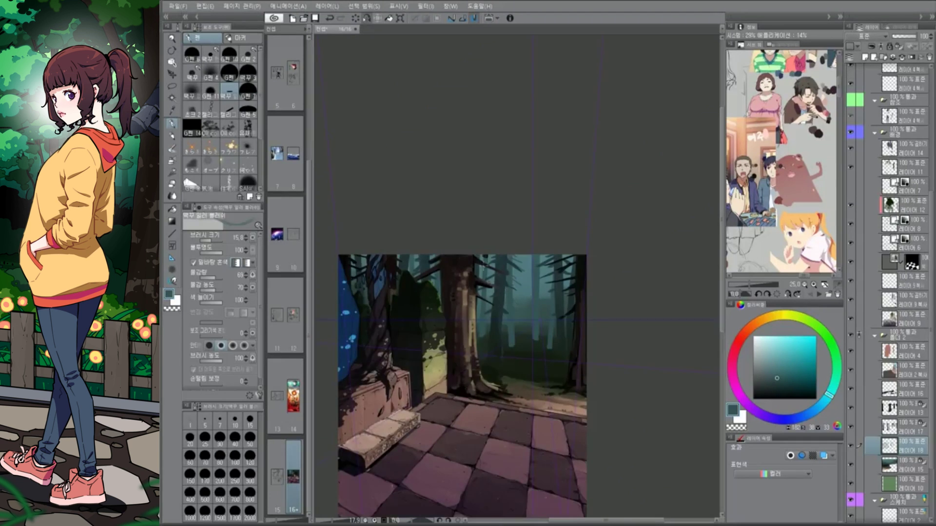
# Darken the lower forest around the far trunks with deep green and add fine dark branches on a new layer
pyautogui.hotkey('ctrl', '0')
pyautogui.press(']')
pyautogui.press(']')
pyautogui.press(']')
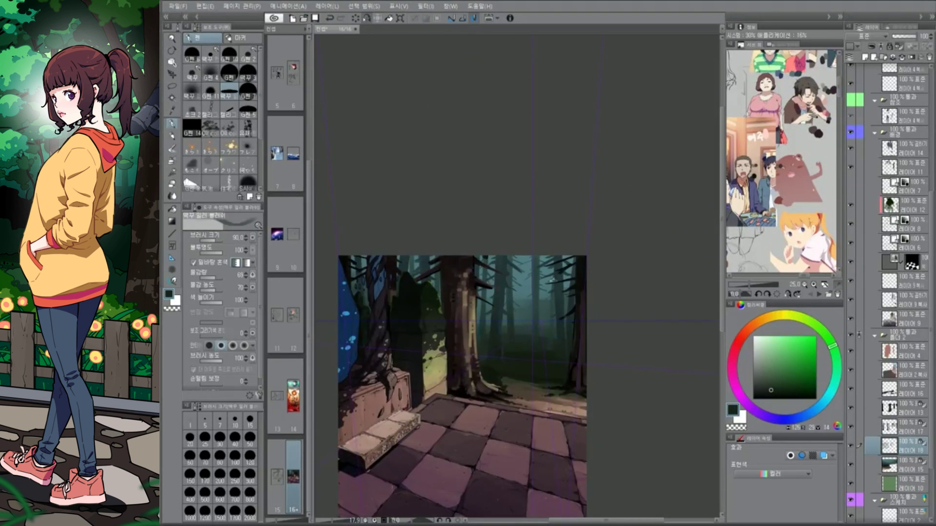
pyautogui.moveTo(549, 363); pyautogui.dragTo(490, 259)
pyautogui.hotkey('alt', '[')
pyautogui.moveTo(422, 282); pyautogui.dragTo(563, 312)
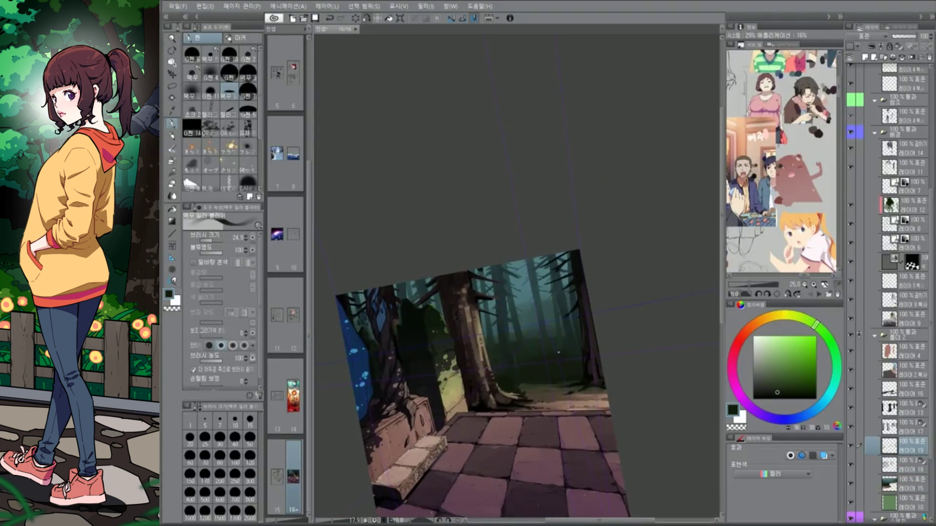
# Paint the faintest, most distant teal trunks on a new layer just above the backdrop and darken their bases
pyautogui.press(']')
pyautogui.press(']')
pyautogui.hotkey('ctrl', 'shift', 'n')
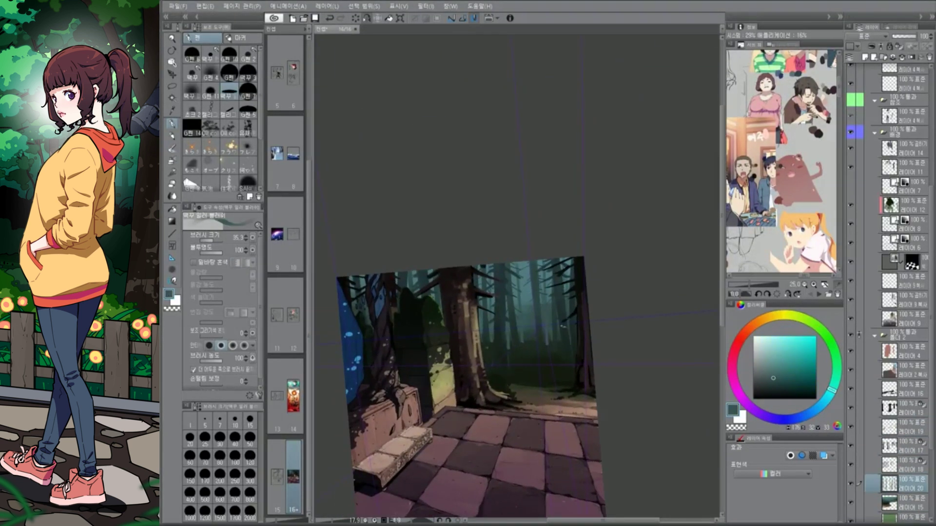
pyautogui.moveTo(537, 320); pyautogui.dragTo(624, 437)
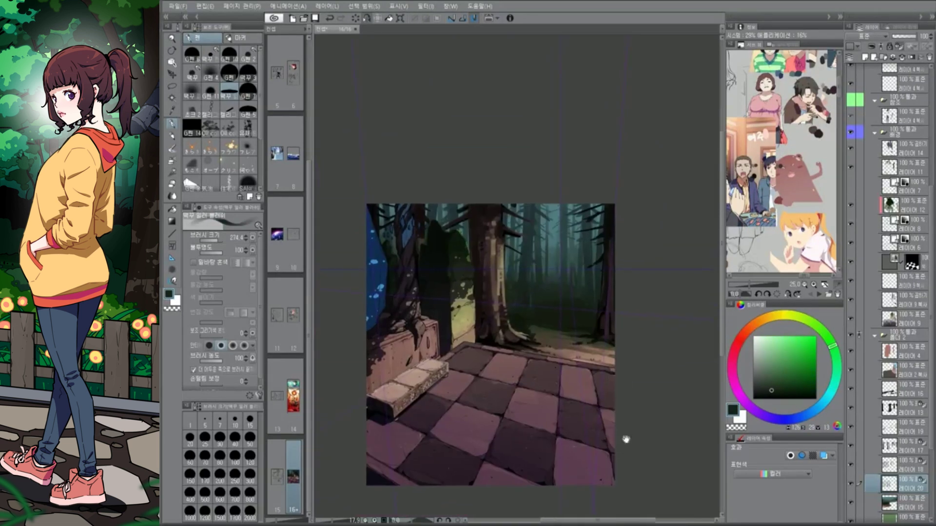
# Glaze blue and dark navy shading over the deep forest on a new layer behind the distant trunks
pyautogui.hotkey('ctrl', 'shift', 'n')
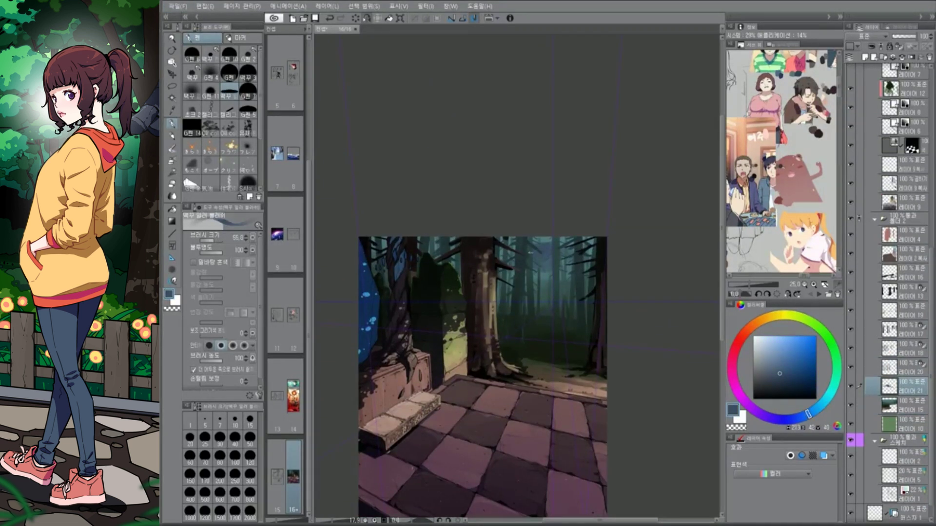
pyautogui.press('[')
pyautogui.press('[')
pyautogui.press('[')
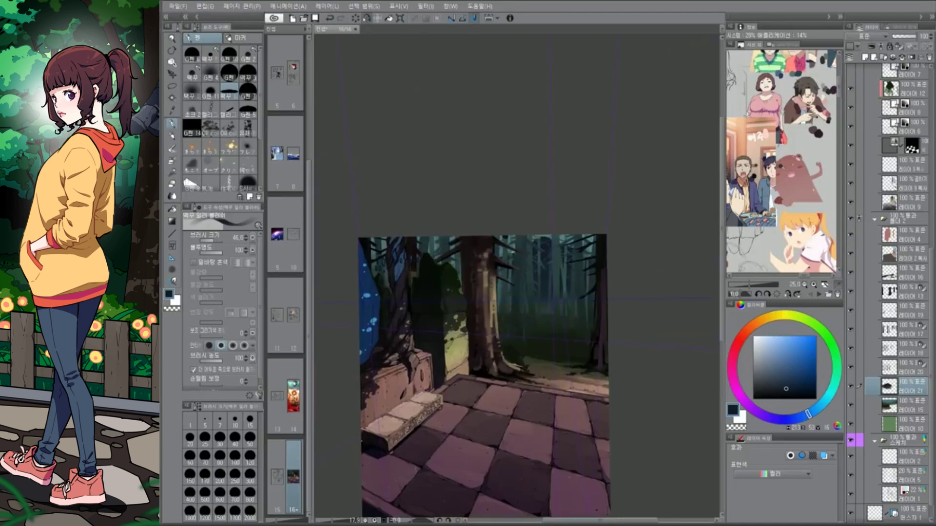
# Show the two figures over the forest and merge the blue shading layer into the backdrop layer beneath it
pyautogui.hotkey('ctrl', '-')
pyautogui.scroll(2, 557, 418)
pyautogui.scroll(5, 891, 243)
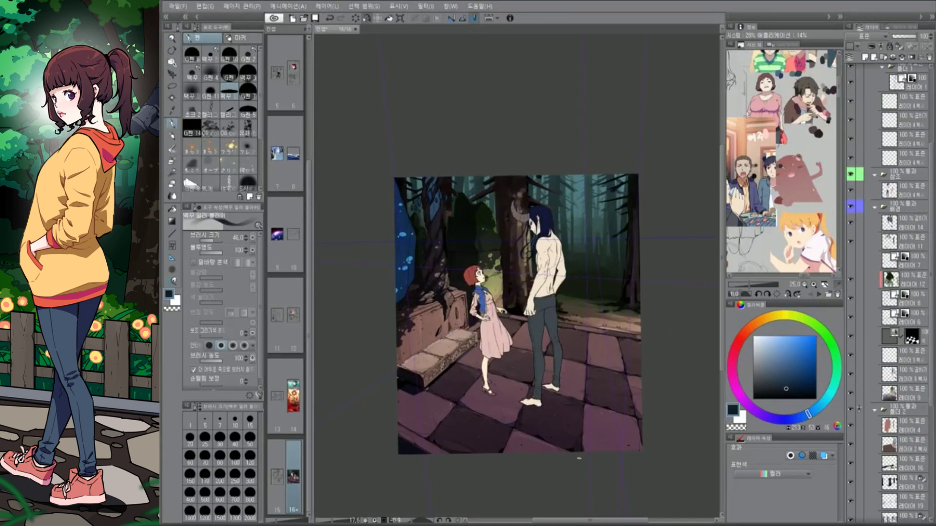
pyautogui.moveTo(579, 458); pyautogui.dragTo(544, 431)
pyautogui.scroll(-5, 891, 293)
pyautogui.click(852, 256)
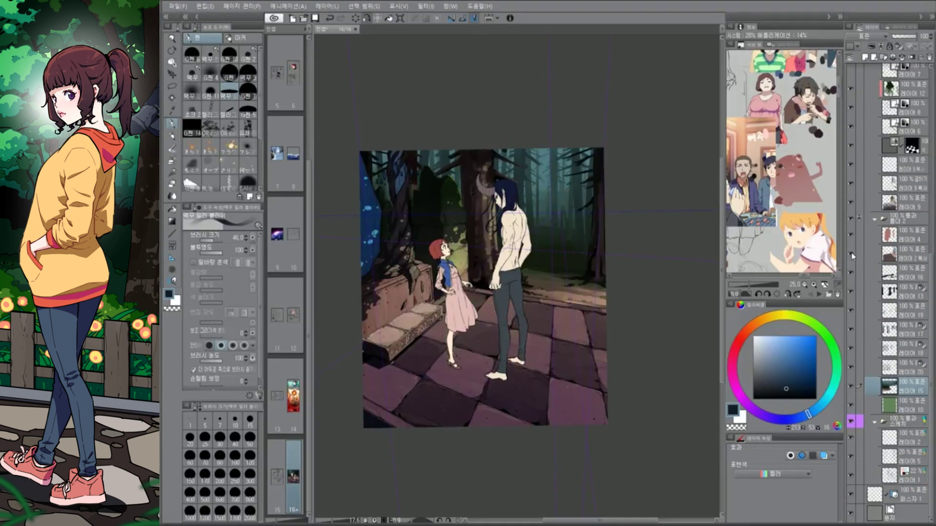
pyautogui.click(852, 255)
# Mask the background folder with the figures' silhouettes and hide their flat colours, leaving grey figures with line art
pyautogui.scroll(5, 907, 184)
pyautogui.moveTo(677, 328); pyautogui.dragTo(658, 312)
pyautogui.click(850, 283)
pyautogui.scroll(-3, 932, 265)
pyautogui.scroll(5, 908, 266)
pyautogui.scroll(2, 497, 327)
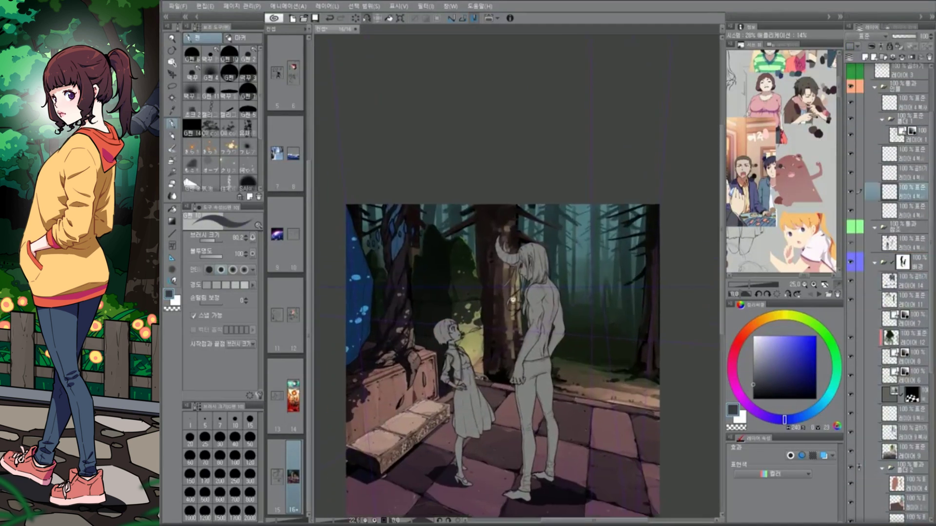
# Fill darker grey shadow shapes on the horned figure's face, hair, rear arm and hand
pyautogui.press('g')
pyautogui.press('p')
pyautogui.moveTo(480, 302); pyautogui.dragTo(530, 196)
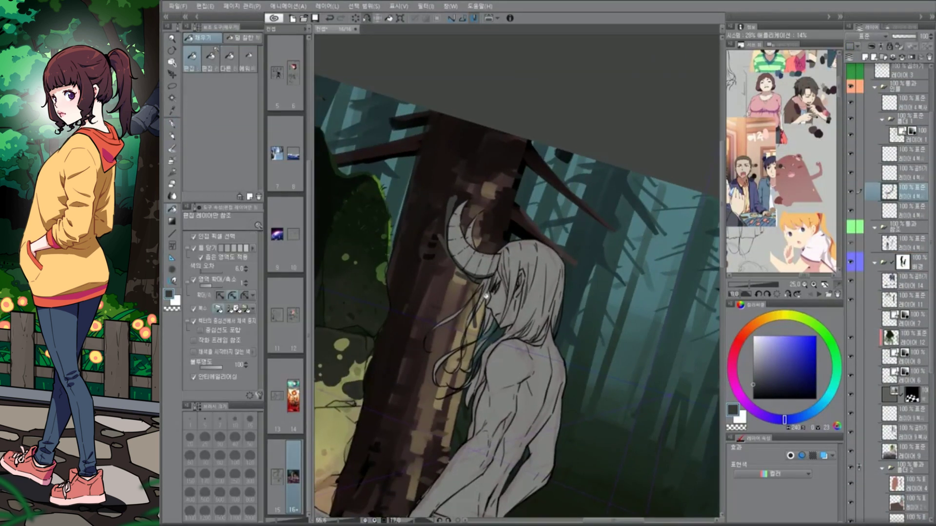
pyautogui.moveTo(530, 196); pyautogui.dragTo(533, 258)
pyautogui.scroll(-5, 851, 498)
pyautogui.scroll(10, 850, 498)
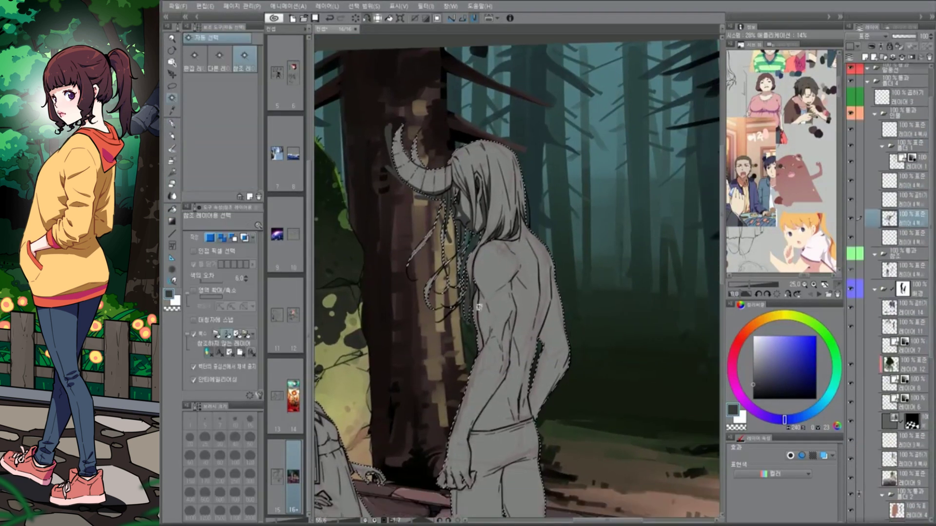
pyautogui.scroll(3, 517, 293)
pyautogui.moveTo(535, 265); pyautogui.dragTo(538, 253)
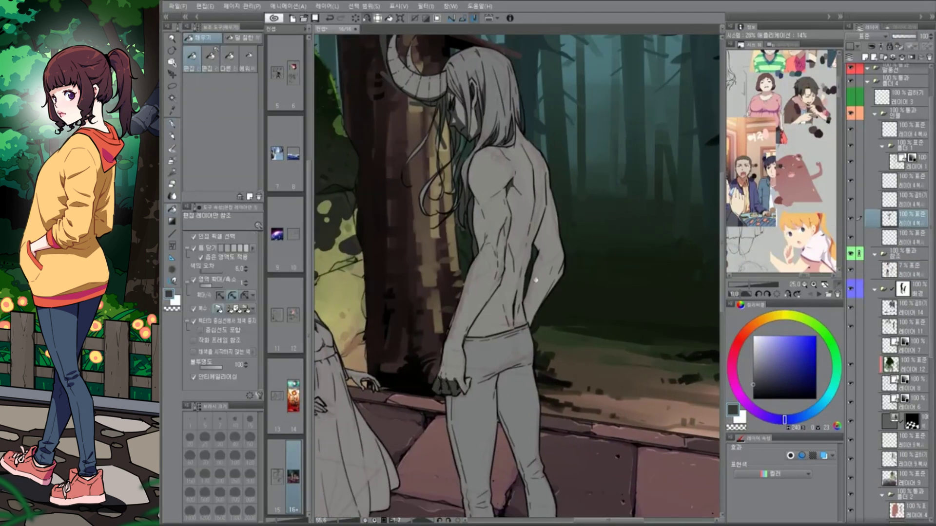
pyautogui.press('g')
pyautogui.press('h')
pyautogui.press('h')
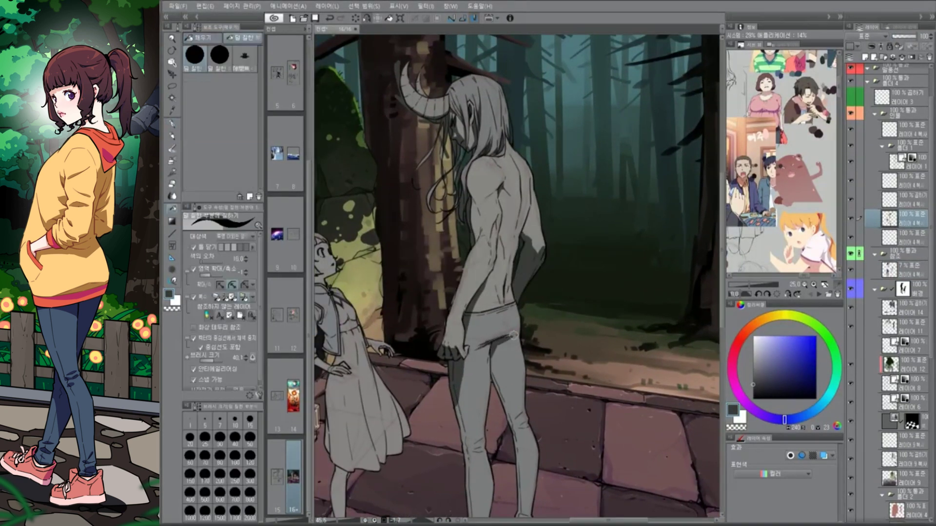
# Paint grey cast shadows and fold shading down the horned figure's trousers, knees, calves and feet
pyautogui.press('p')
pyautogui.scroll(-5, 526, 307)
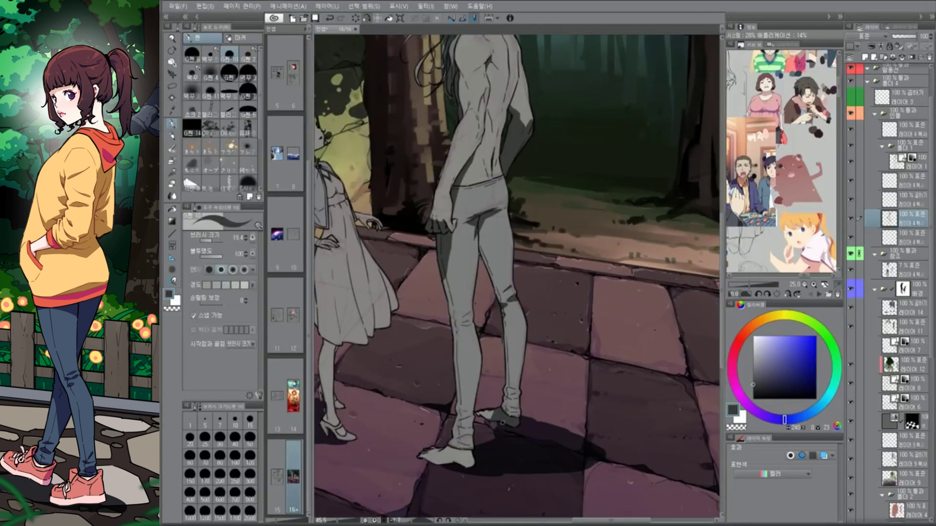
pyautogui.press('h')
pyautogui.scroll(-2, 522, 317)
pyautogui.press('h')
pyautogui.scroll(-1, 531, 320)
pyautogui.scroll(2, 541, 320)
pyautogui.press('g')
pyautogui.press('p')
pyautogui.press('h')
pyautogui.scroll(-2, 560, 320)
pyautogui.press('h')
pyautogui.scroll(-2, 580, 319)
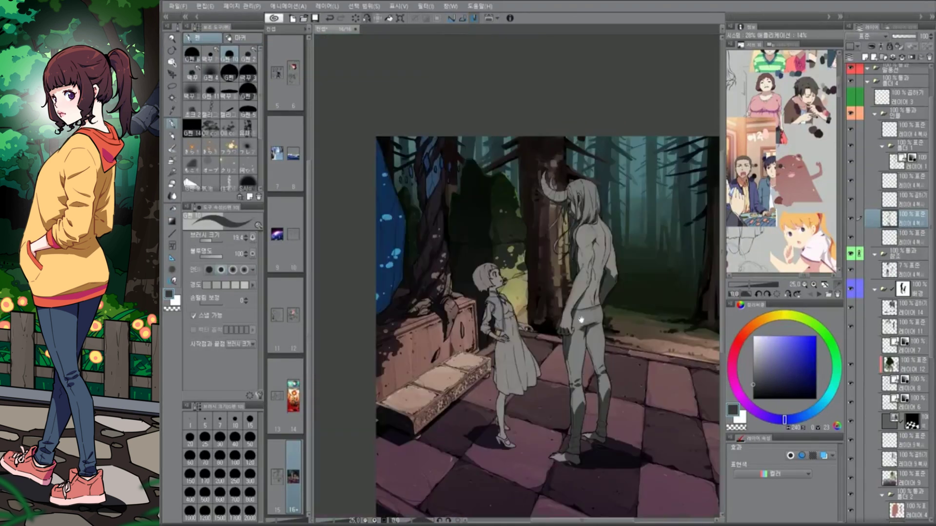
# Shade the girl's neck, bodice, vest, sleeve and hands with darker grey shapes
pyautogui.press('g')
pyautogui.press('p')
pyautogui.scroll(5, 509, 268)
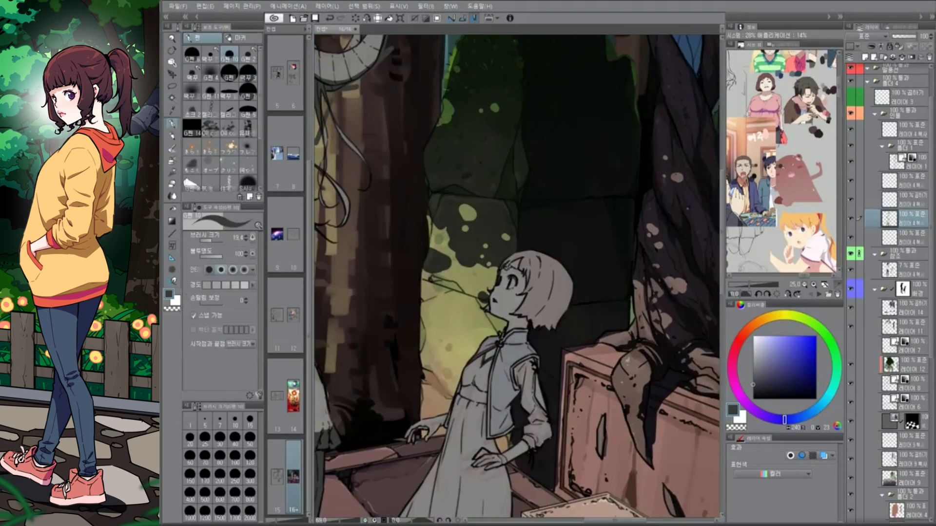
pyautogui.moveTo(536, 371); pyautogui.dragTo(515, 282)
pyautogui.press('g')
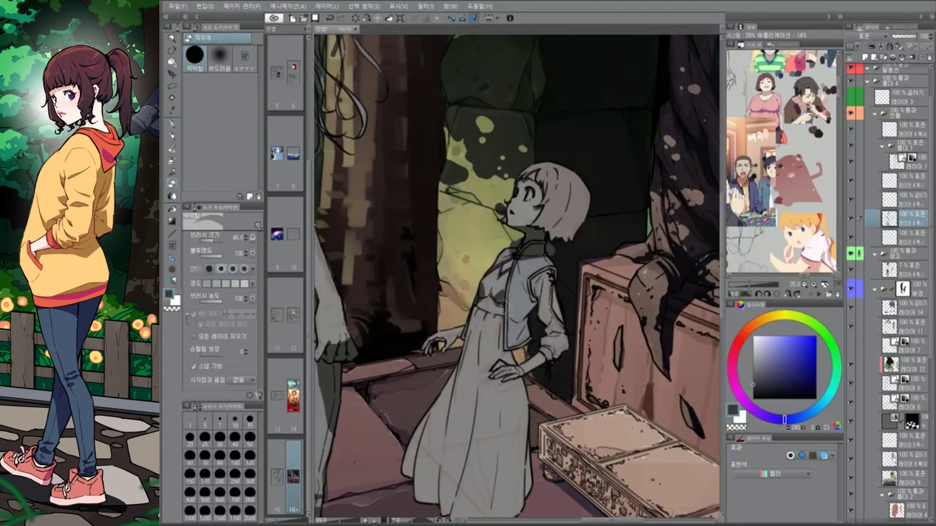
pyautogui.press('p')
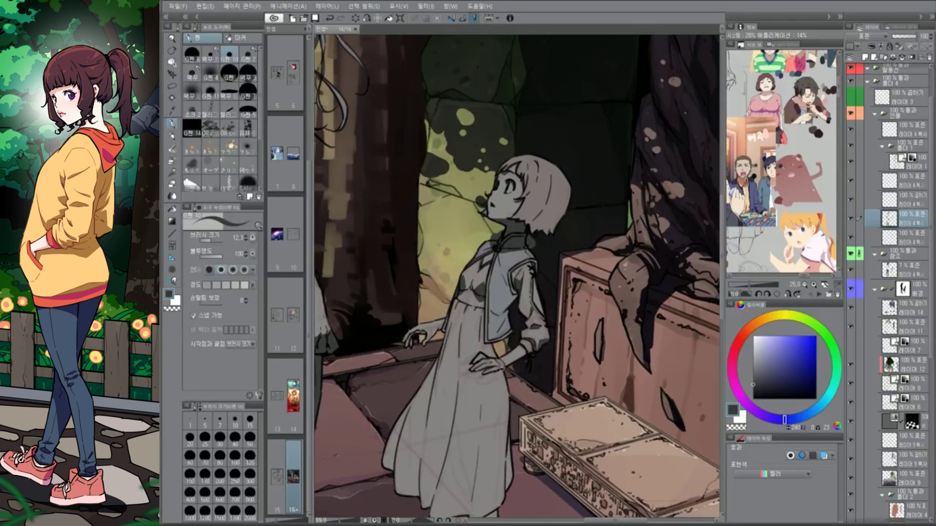
pyautogui.moveTo(544, 344); pyautogui.dragTo(535, 313)
pyautogui.moveTo(409, 322); pyautogui.dragTo(410, 278)
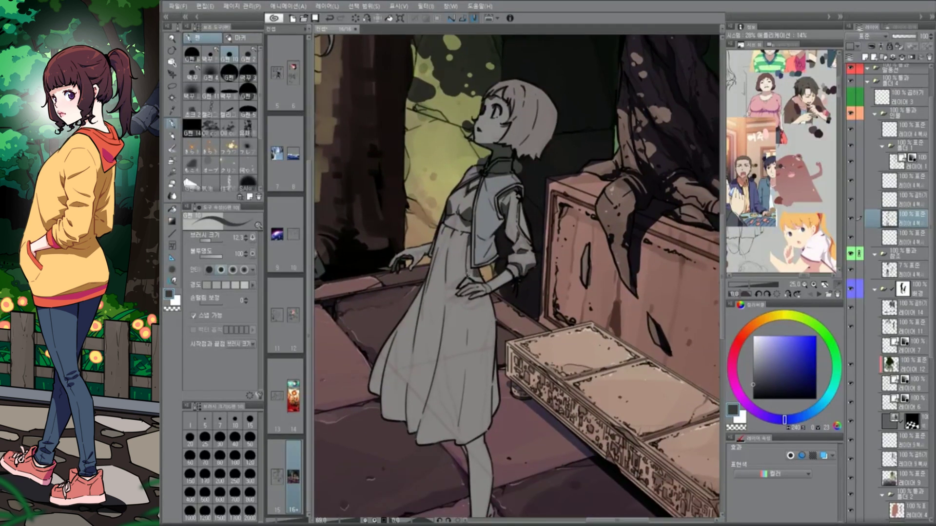
pyautogui.moveTo(458, 383); pyautogui.dragTo(467, 400)
# Add dark grey shadows to the girl's skirt folds and legs, checking both figures in mirrored view
pyautogui.scroll(-3, 467, 401)
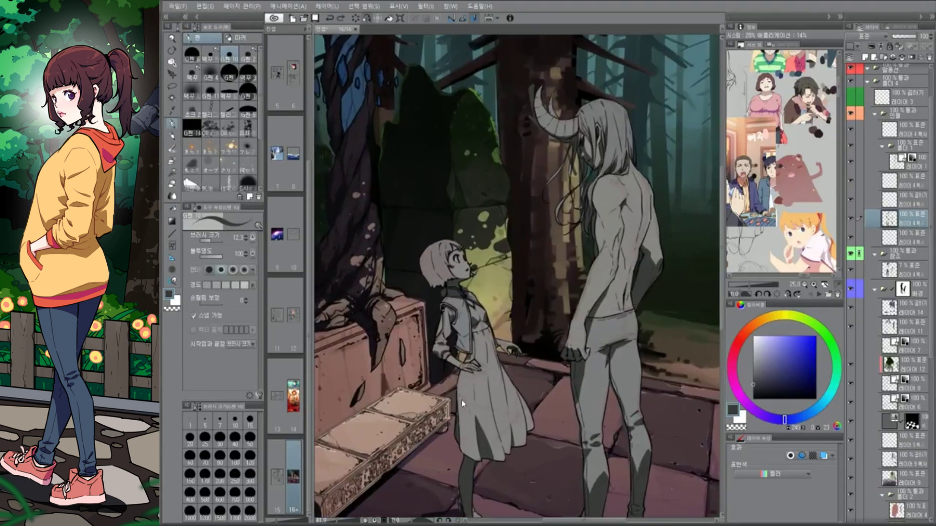
pyautogui.press('h')
pyautogui.scroll(2, 463, 404)
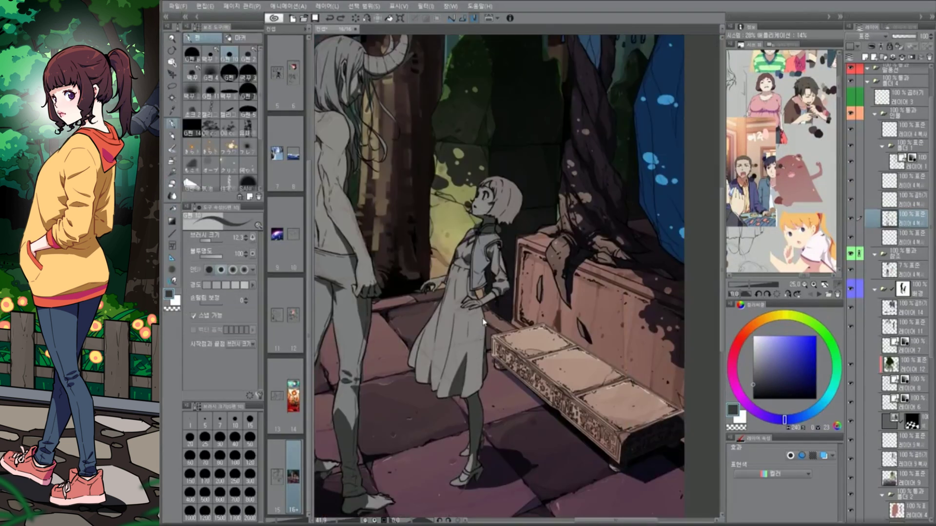
pyautogui.press('h')
pyautogui.scroll(-1, 517, 277)
pyautogui.scroll(1, 517, 278)
pyautogui.press('g')
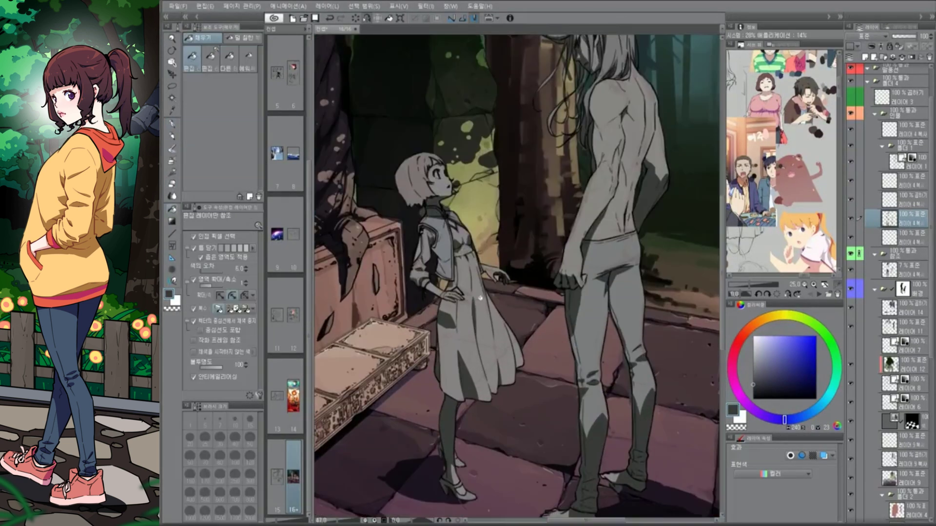
pyautogui.press('h')
pyautogui.scroll(-1, 516, 278)
pyautogui.press('h')
pyautogui.scroll(-1, 487, 312)
pyautogui.scroll(-1, 488, 312)
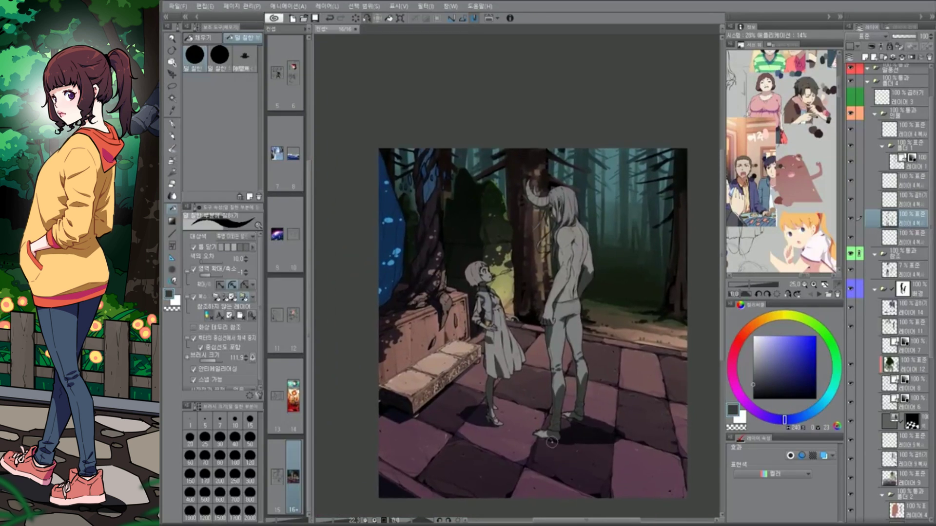
# Paint a bright light-blue glow inside the twisted tree's hollow on a new layer with a glow copy above it
pyautogui.scroll(1, 488, 311)
pyautogui.press('w')
pyautogui.scroll(-3, 896, 292)
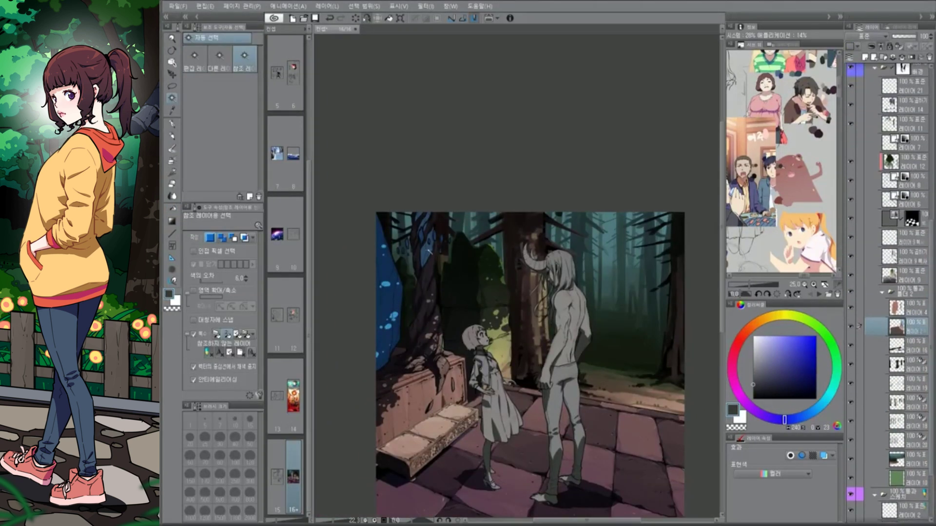
pyautogui.press('p')
pyautogui.scroll(1, 487, 341)
pyautogui.click(828, 399)
pyautogui.press('Return')
pyautogui.click(819, 335)
pyautogui.keyDown('alt'); pyautogui.click(417, 263); pyautogui.keyUp('alt')
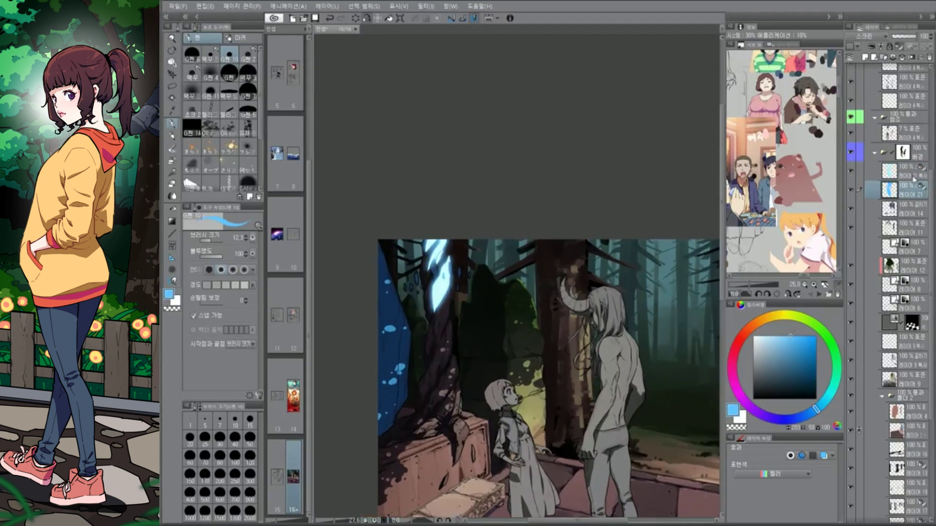
# Paint cyan light on the small hanging crystals and bark around the glowing hollow on a new screen layer
pyautogui.scroll(3, 439, 293)
pyautogui.click(229, 77)
pyautogui.hotkey('ctrl', 'shift', 'n')
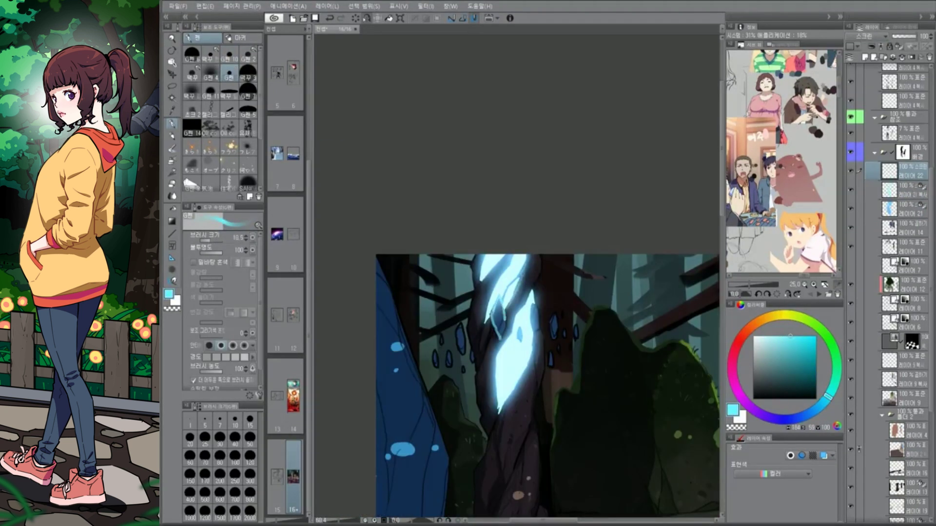
pyautogui.scroll(-2, 380, 317)
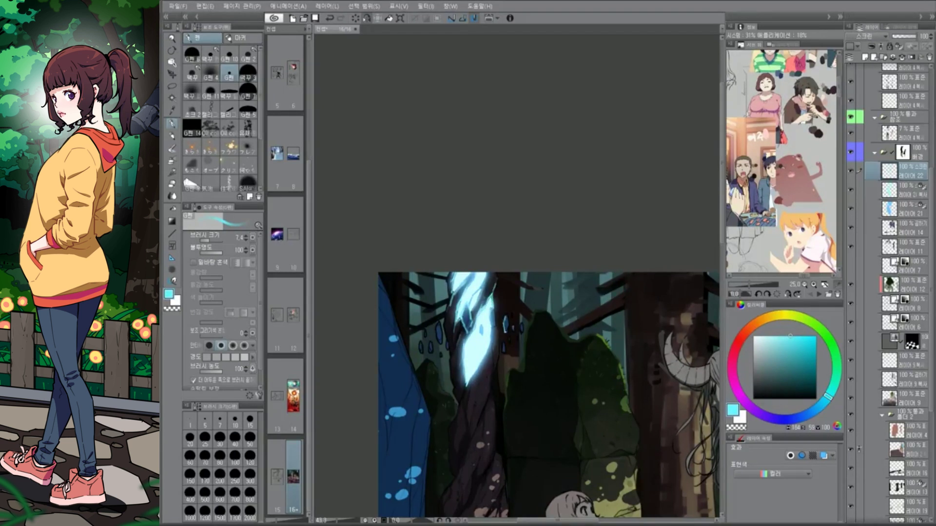
pyautogui.moveTo(460, 371); pyautogui.dragTo(473, 397)
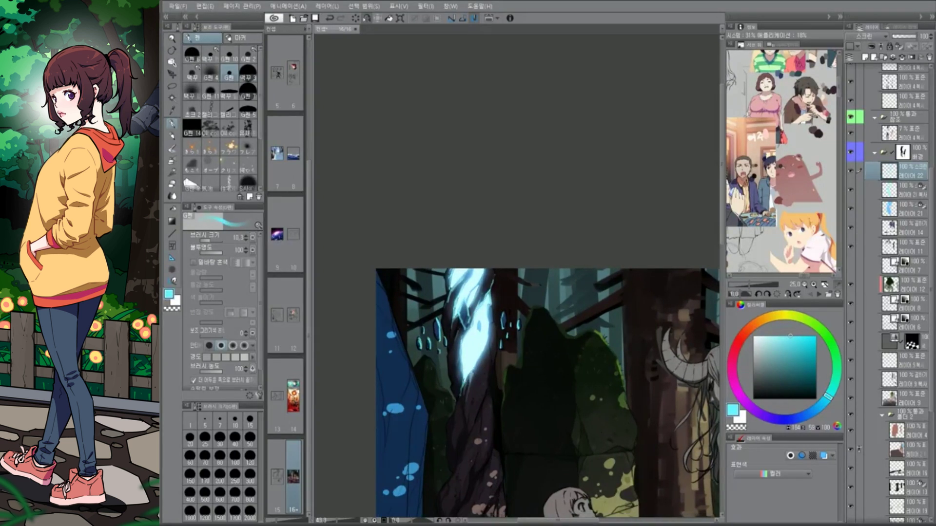
pyautogui.scroll(-2, 543, 381)
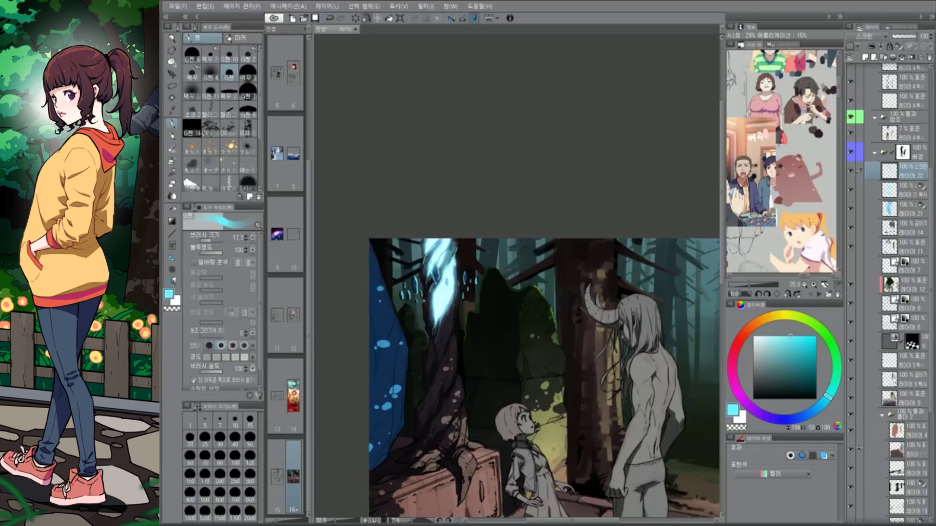
# Duplicate the cyan light layer and fill the large blue shape beside the tree with bright blue on its own duplicated layer
pyautogui.scroll(-2, 425, 359)
pyautogui.hotkey('ctrl', 'j')
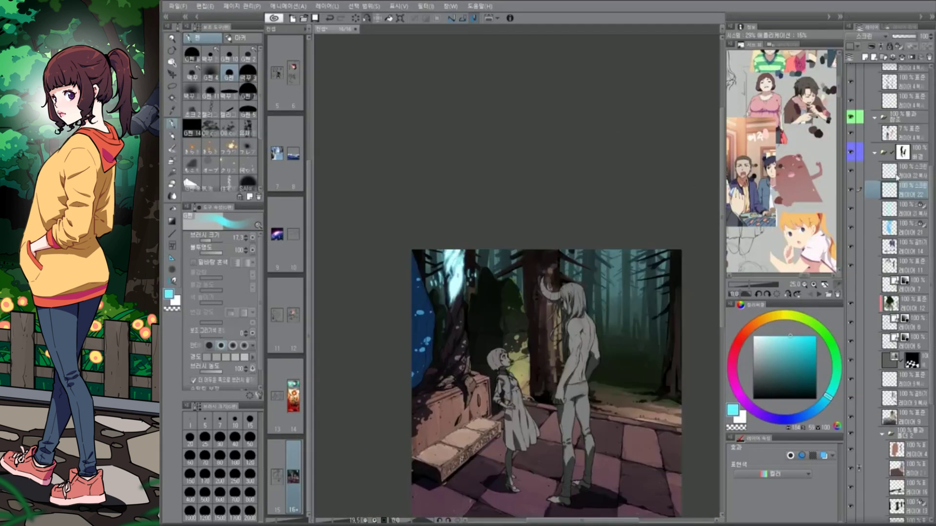
pyautogui.scroll(1, 664, 519)
pyautogui.press('w')
pyautogui.click(386, 292)
pyautogui.hotkey('ctrl', 'j')
pyautogui.scroll(-1, 592, 435)
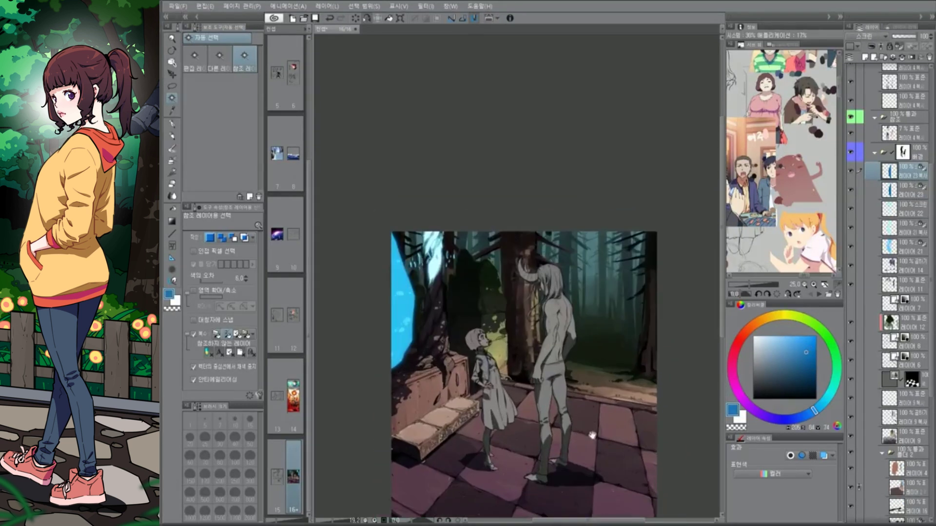
# Scatter small cyan light particles around the tree and ruin on a new screen layer and duplicate it
pyautogui.scroll(1, 592, 436)
pyautogui.press('p')
pyautogui.press('x')
pyautogui.click(192, 78)
pyautogui.hotkey('ctrl', 'shift', 'n')
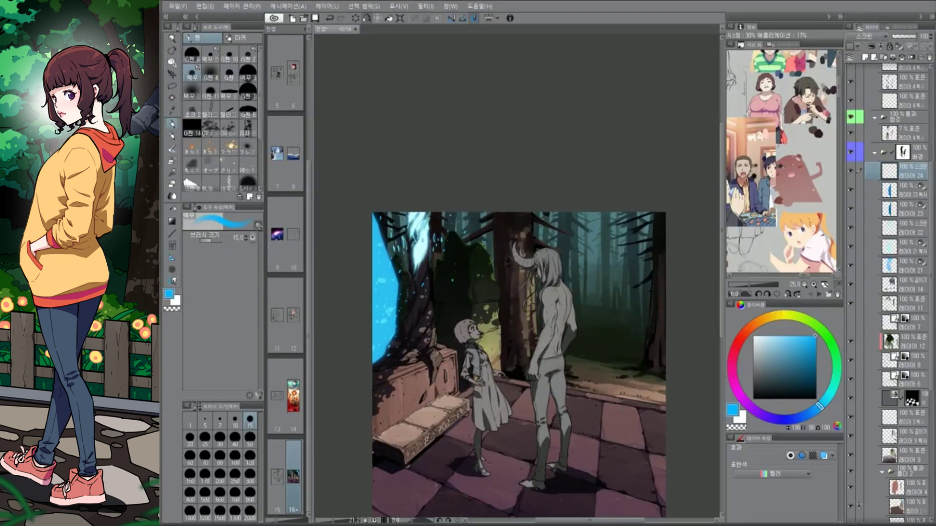
pyautogui.hotkey('ctrl', 'j')
pyautogui.scroll(5, 928, 201)
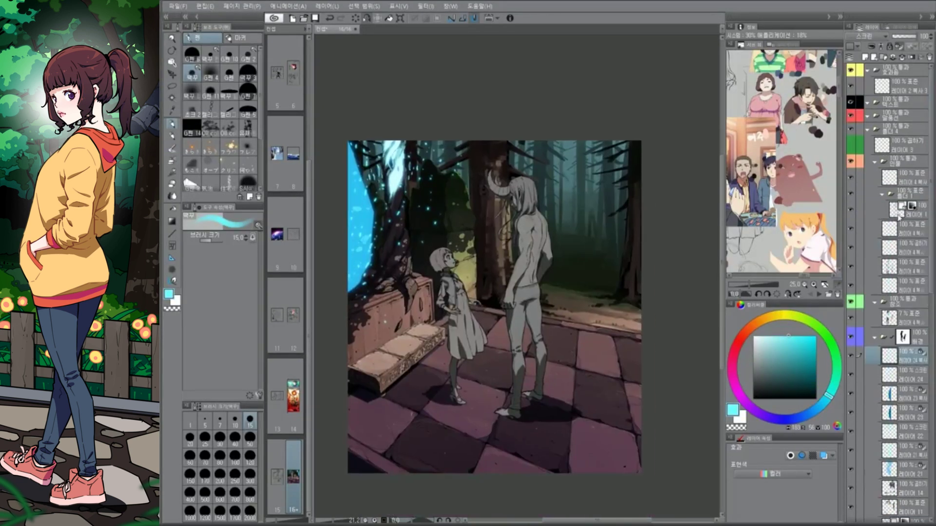
# Bring back the figures' flat colours and recolour the horned figure's shadows to suit the skin and navy hair
pyautogui.scroll(2, 536, 293)
pyautogui.press('w')
pyautogui.click(889, 267)
pyautogui.click(560, 273)
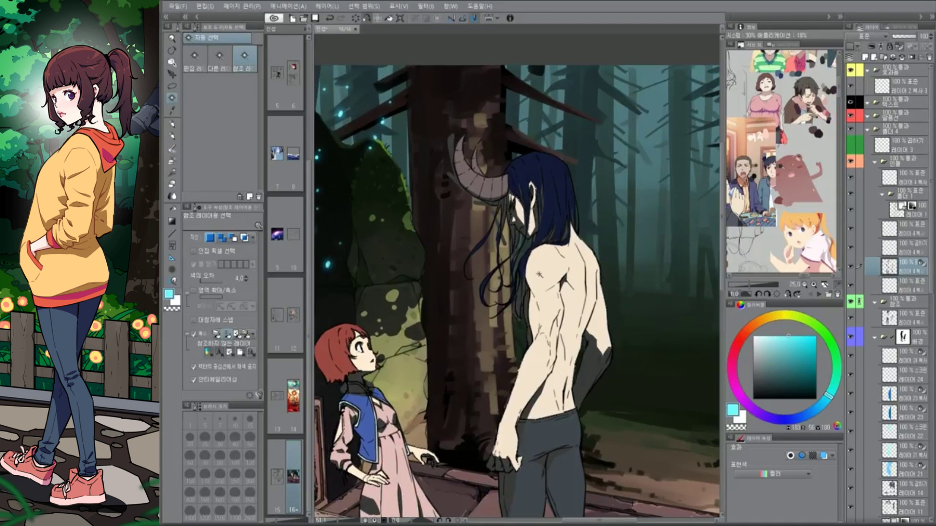
pyautogui.scroll(1, 517, 293)
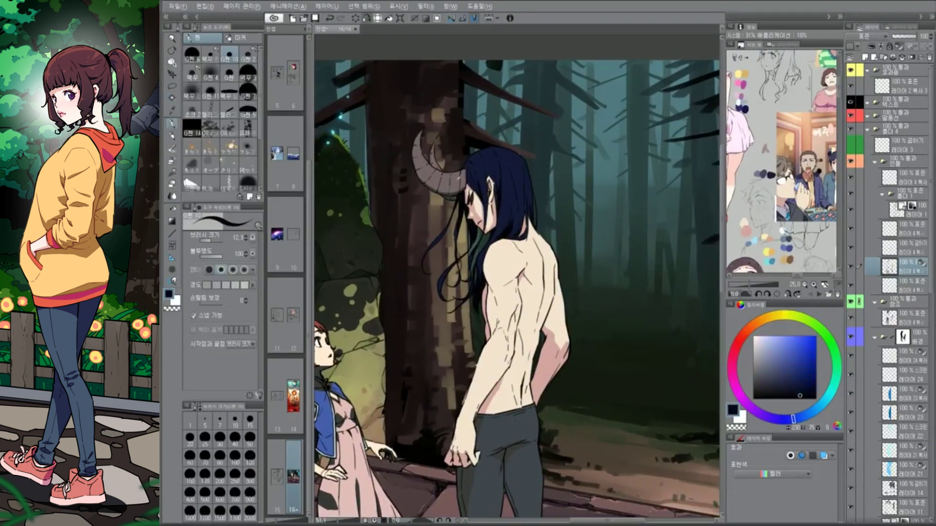
pyautogui.press('p')
pyautogui.hscroll(5, 517, 278)
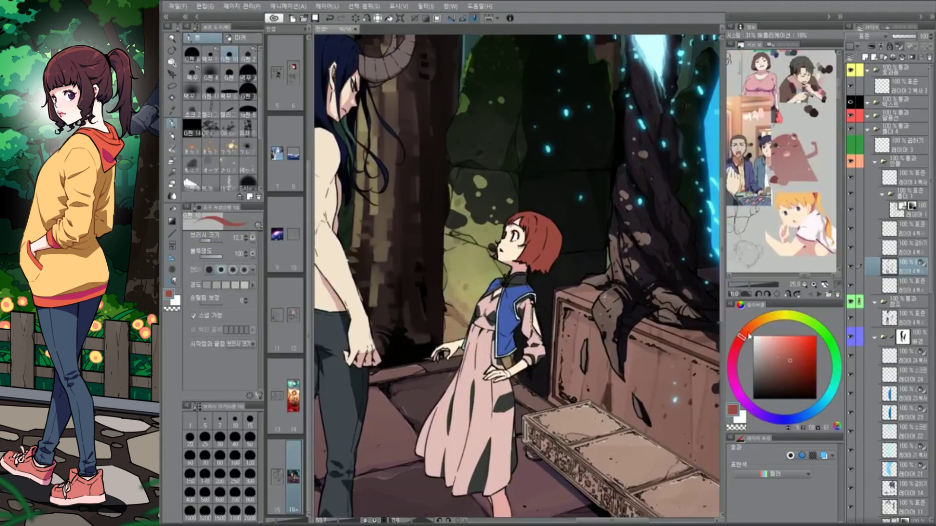
# Recolour the girl's shadow shapes with warmer reddish tones on her hair, skin and pink dress
pyautogui.scroll(3, 517, 273)
pyautogui.click(779, 355)
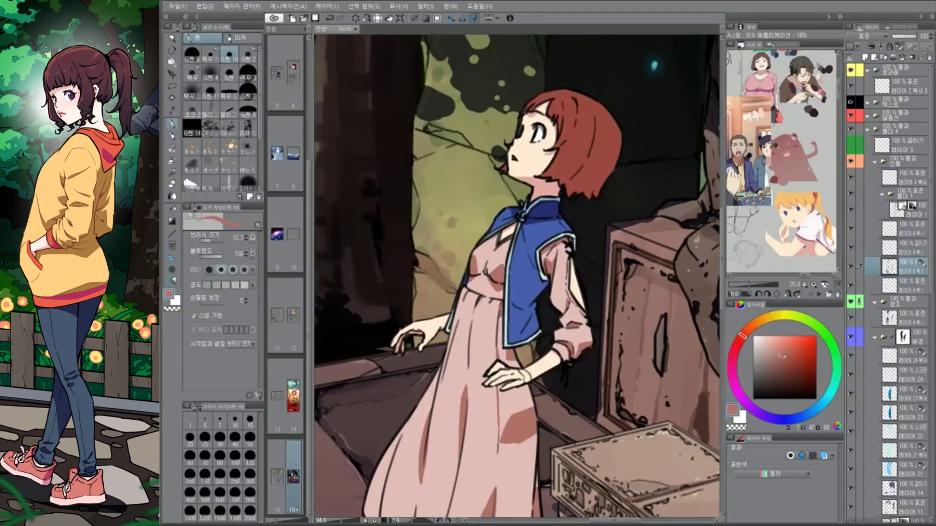
pyautogui.scroll(-3, 516, 273)
# Apply foreground-to-transparent gradients to the girl's dress in deeper pink, her vest in lighter blue and her hair in orange-red
pyautogui.press('g')
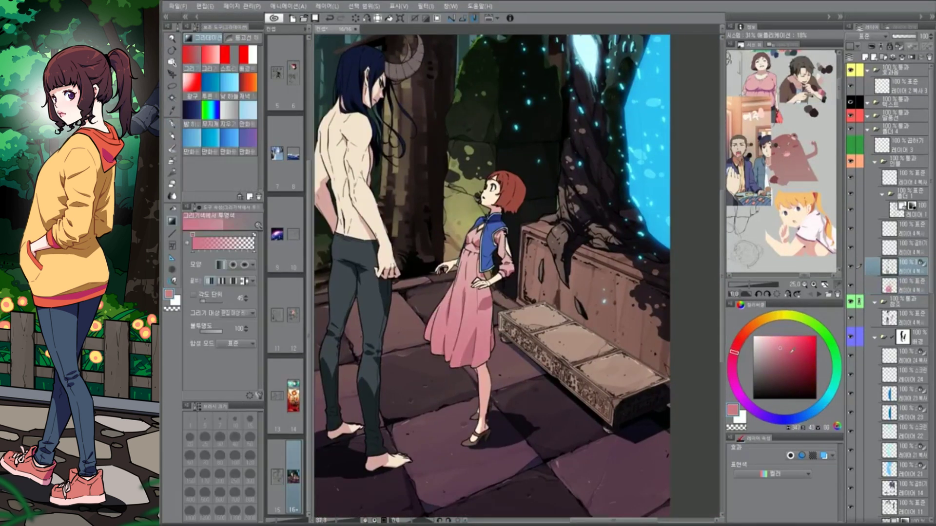
pyautogui.scroll(3, 517, 273)
pyautogui.click(797, 363)
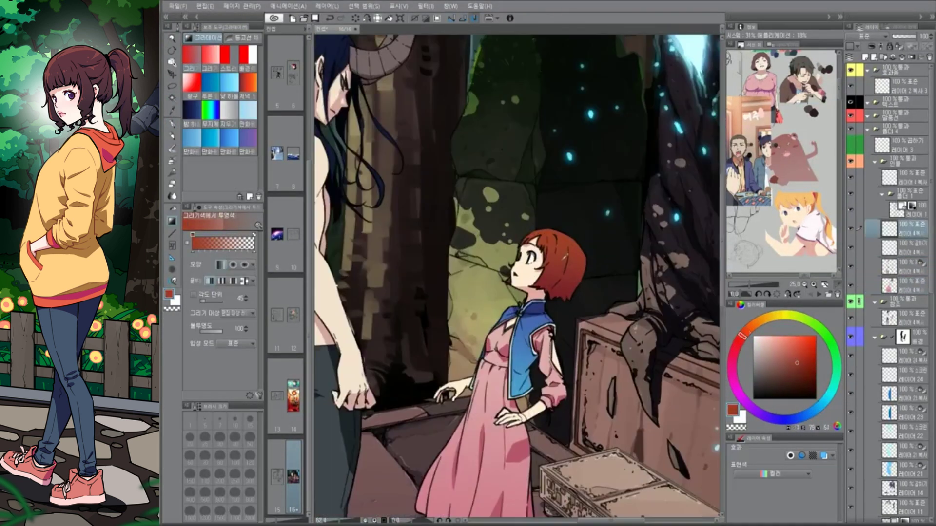
# Paint lighter orange-red strand details on the girl's hair with a fine pen
pyautogui.press('p')
pyautogui.click(789, 348)
pyautogui.scroll(-3, 517, 273)
pyautogui.scroll(3, 517, 273)
pyautogui.click(211, 73)
pyautogui.click(904, 248)
pyautogui.scroll(3, 536, 336)
pyautogui.scroll(-3, 536, 336)
# Blend a blue gradient into the horned figure's long hair and pen in blue strand details
pyautogui.click(799, 363)
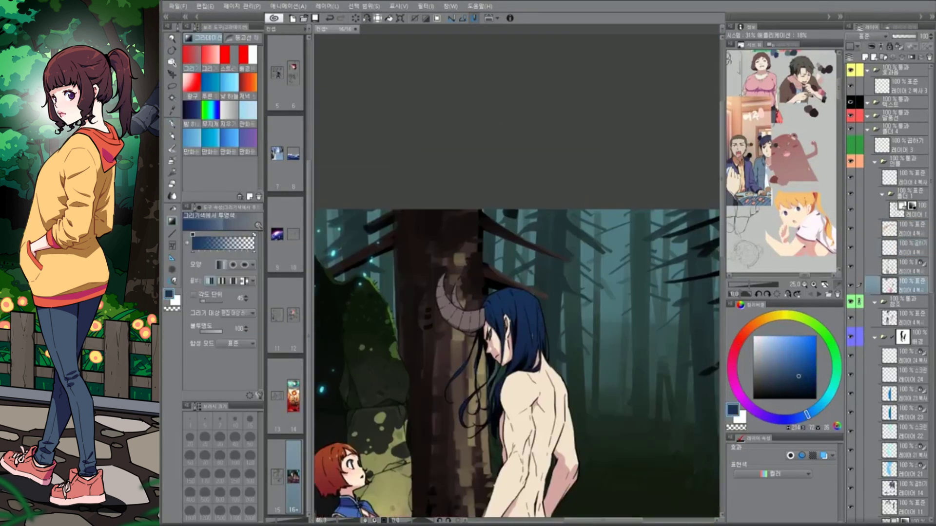
pyautogui.click(229, 56)
pyautogui.click(904, 228)
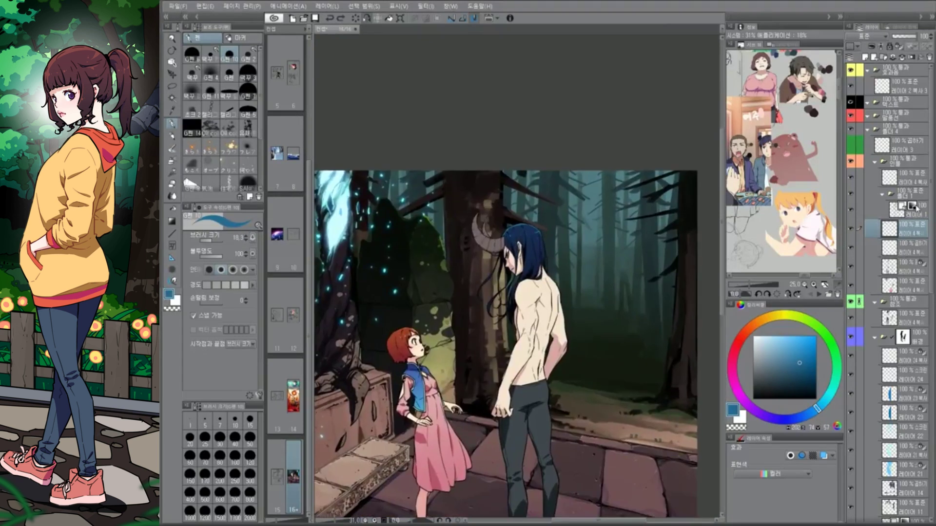
pyautogui.scroll(2, 515, 252)
pyautogui.scroll(-1, 686, 326)
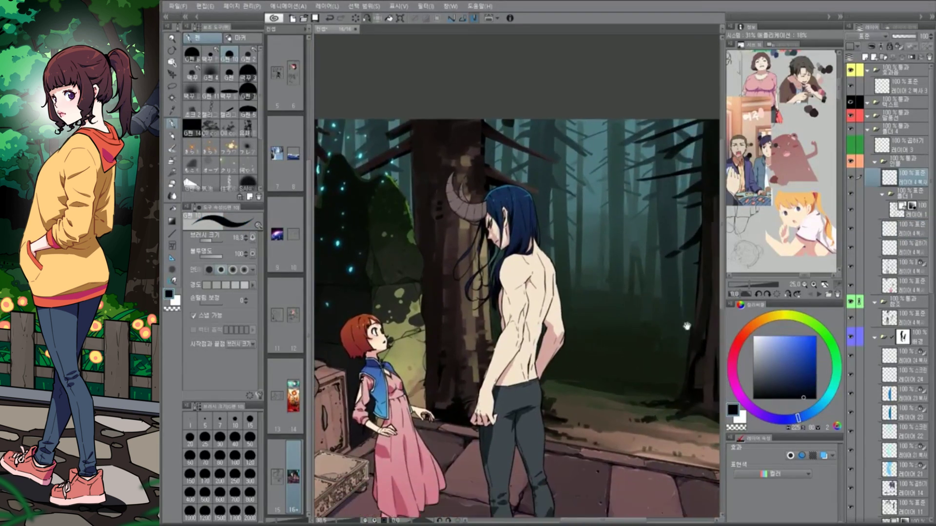
# Brush soft pink tones into the horned figure's skin and dark blue-grey tones into the trousers
pyautogui.click(229, 73)
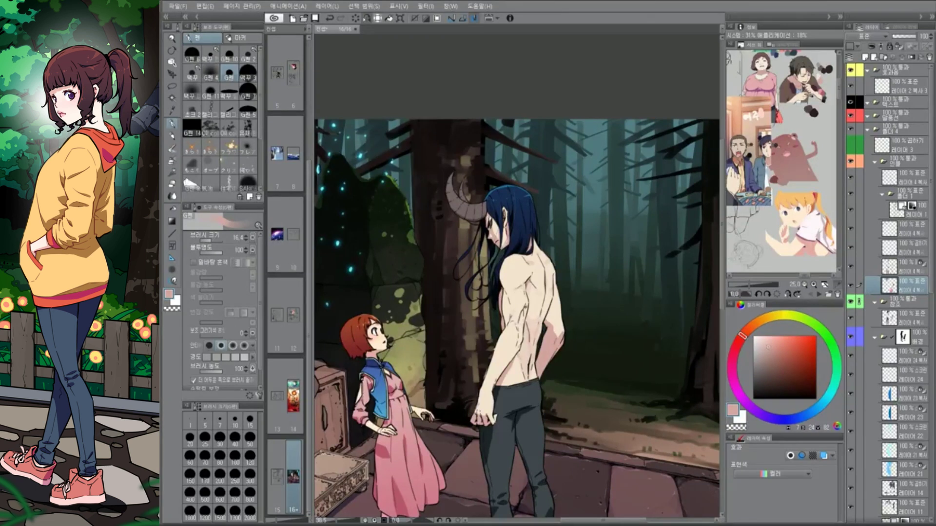
pyautogui.moveTo(530, 288)
pyautogui.mouseDown()
pyautogui.moveTo(487, 253)
pyautogui.moveTo(530, 287)
pyautogui.moveTo(525, 241)
pyautogui.mouseUp()
pyautogui.scroll(-1, 530, 287)
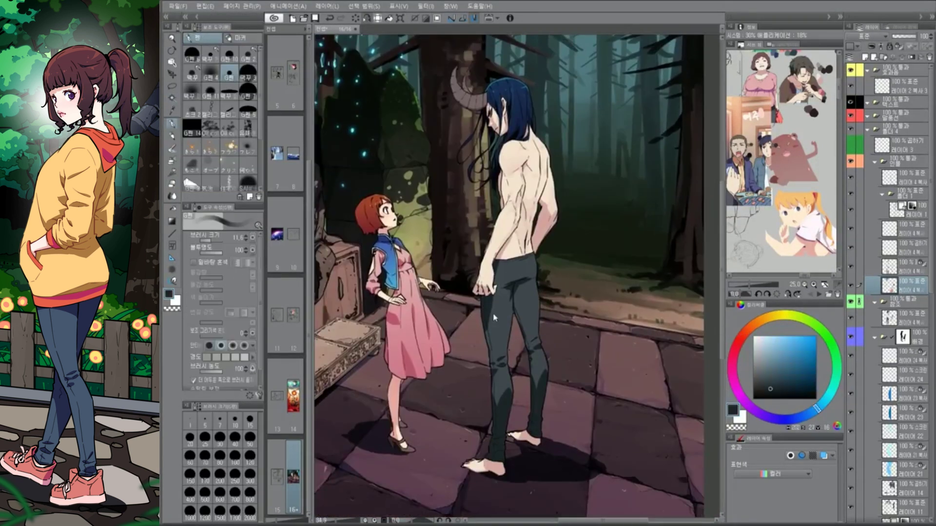
# Shade the figures with muted blue on a new Multiply layer and colour the figure's horn dark reddish brown
pyautogui.scroll(-1, 518, 341)
pyautogui.moveTo(518, 341); pyautogui.dragTo(528, 305)
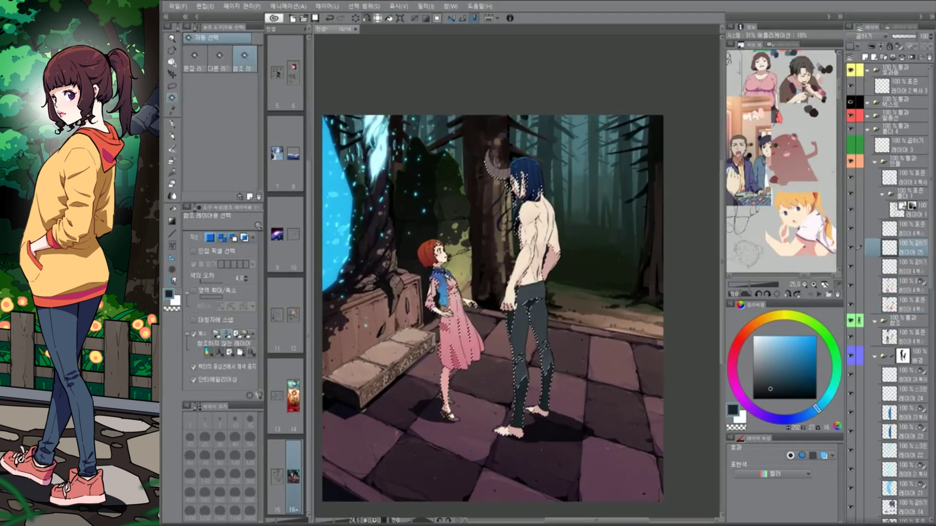
pyautogui.scroll(-1, 528, 305)
pyautogui.scroll(2, 528, 305)
pyautogui.press('p')
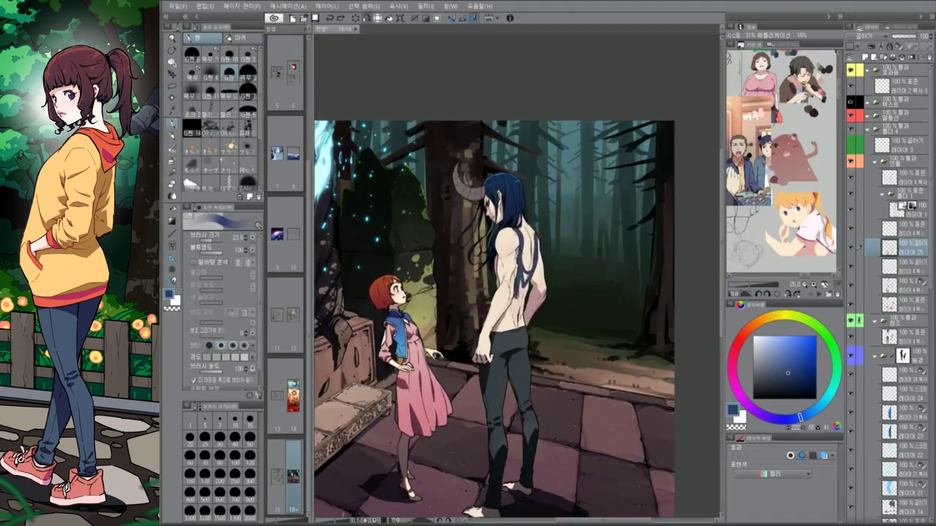
pyautogui.scroll(-2, 494, 322)
pyautogui.press('e')
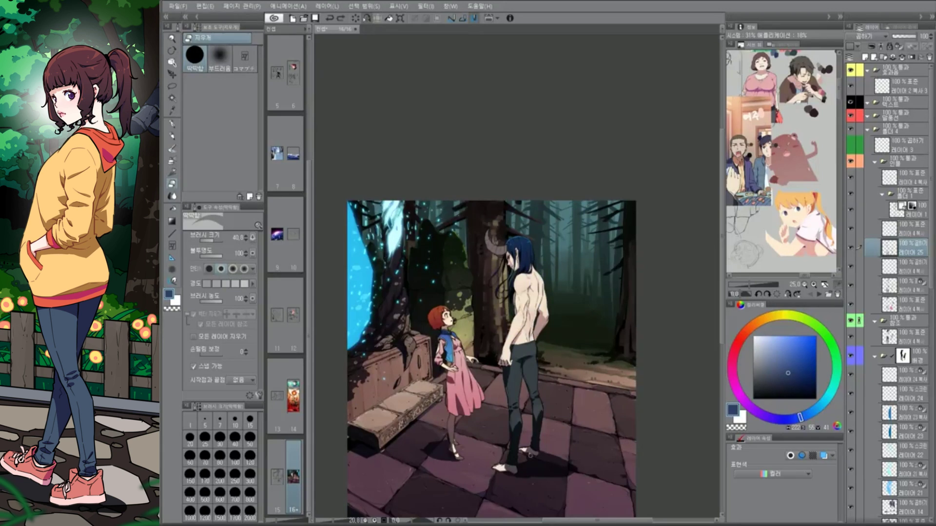
pyautogui.press('p')
pyautogui.click(913, 267)
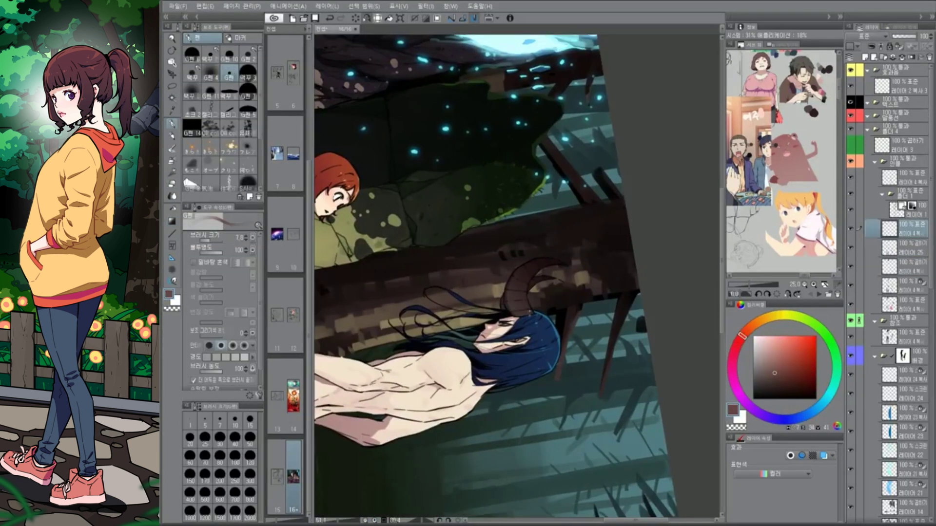
# Paint thin bright-blue rim light along the hair and horn on a new layer and set its blending mode to Screen
pyautogui.hotkey('ctrl', 'shift', 'n')
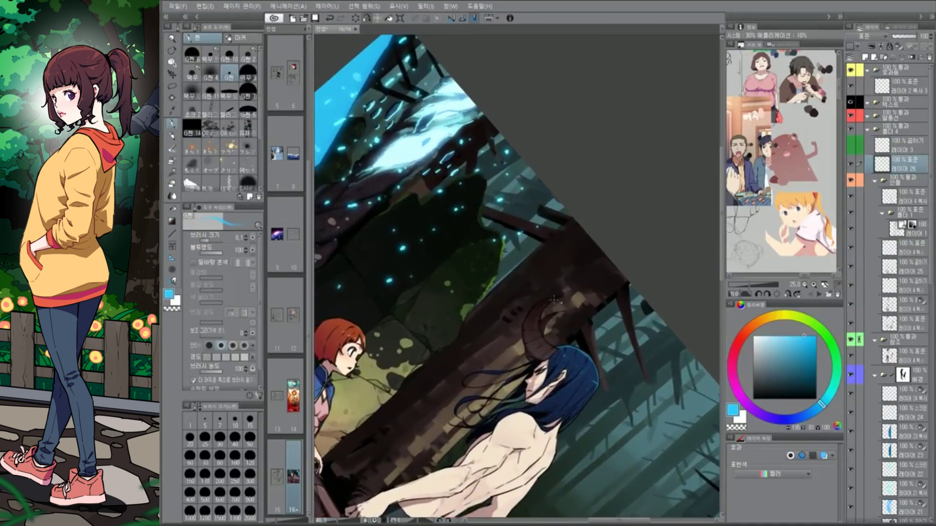
pyautogui.scroll(2, 541, 304)
pyautogui.moveTo(587, 333); pyautogui.dragTo(592, 293)
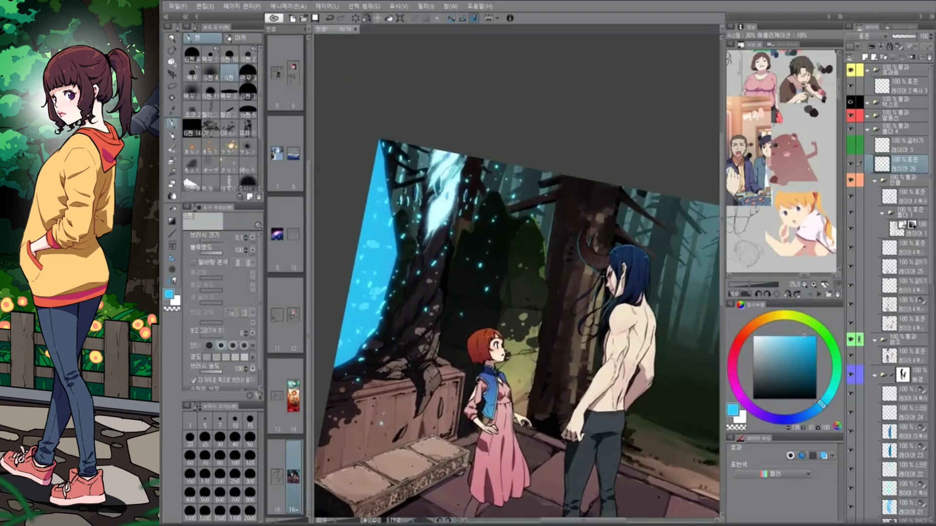
pyautogui.scroll(2, 595, 273)
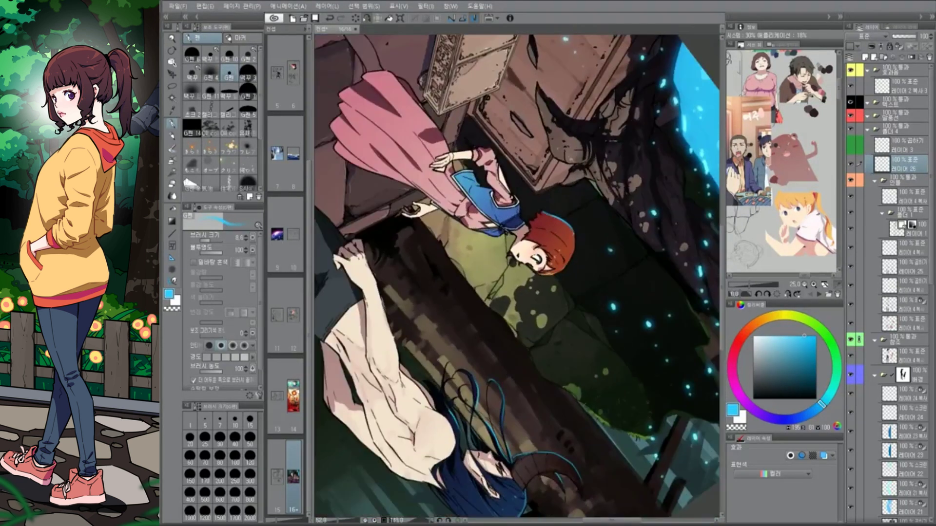
pyautogui.click(865, 36)
pyautogui.click(858, 104)
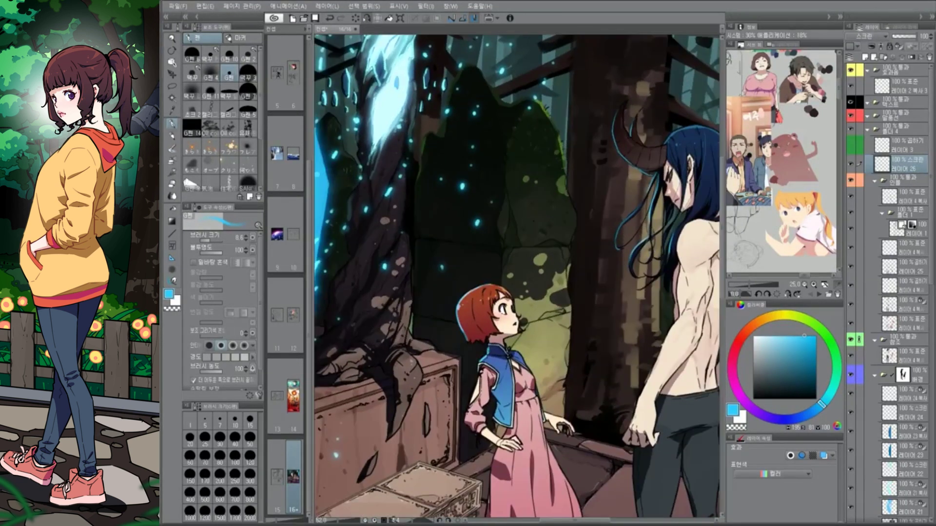
# Add a Screen layer with a cyan gradient over the upper background and blend soft light into the scene
pyautogui.hotkey('ctrl', '-')
pyautogui.hotkey('ctrl', 'shift', 'n')
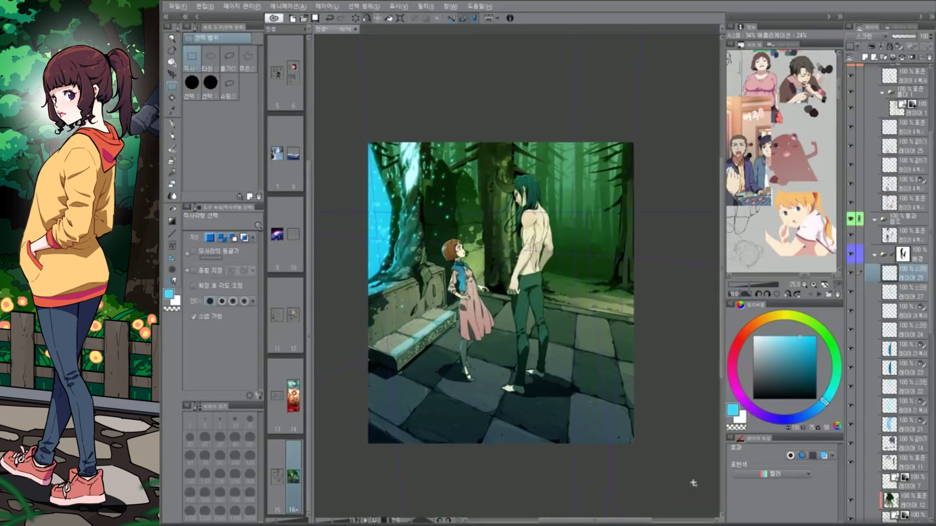
pyautogui.click(870, 36)
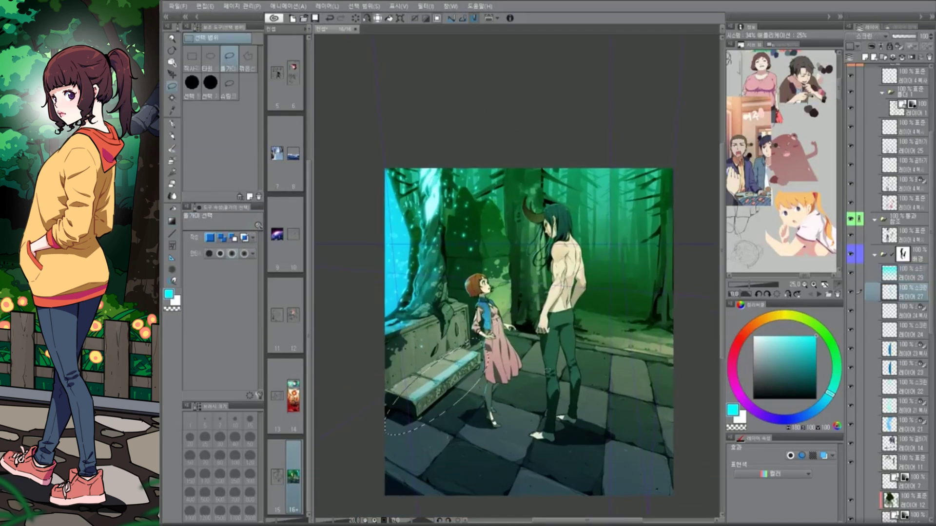
pyautogui.scroll(-3, 892, 292)
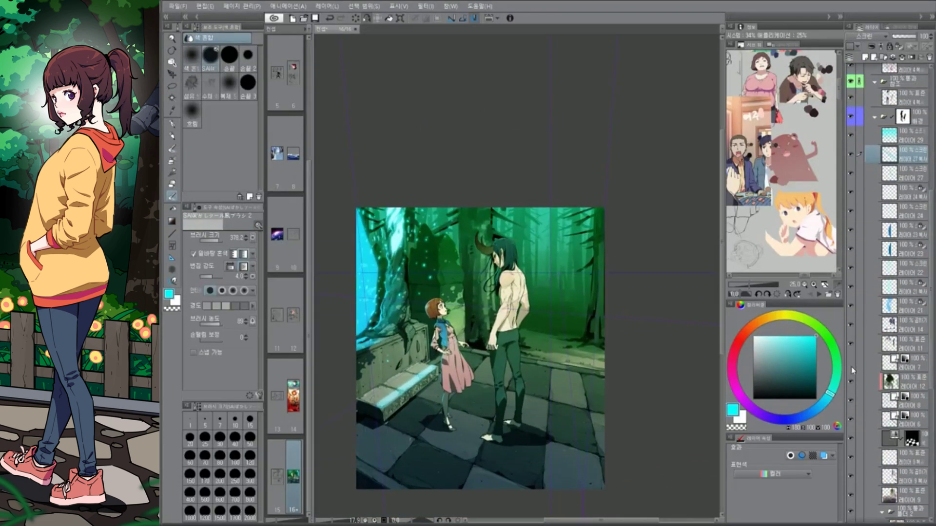
# Isolate the crystal line art and fill the foreground crystals with flat bright blue
pyautogui.keyDown('alt'); pyautogui.click(852, 366); pyautogui.keyUp('alt')
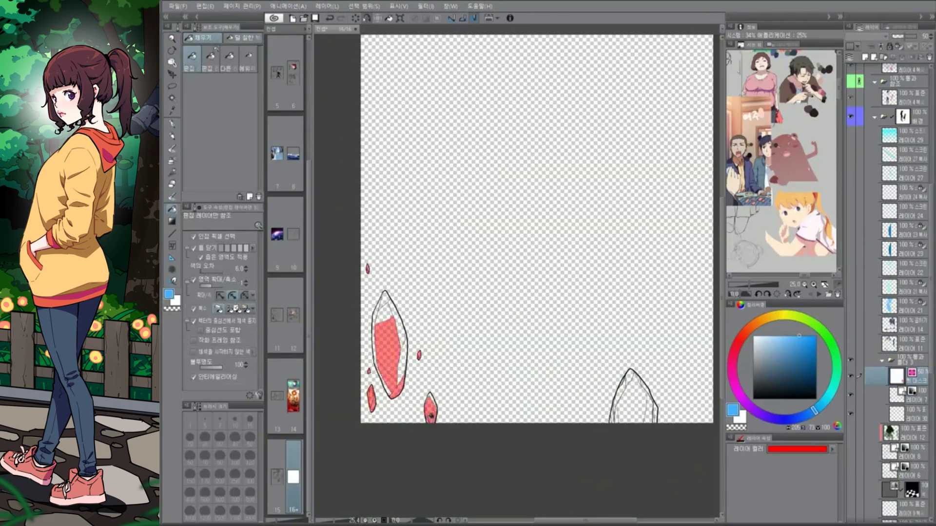
pyautogui.click(385, 432)
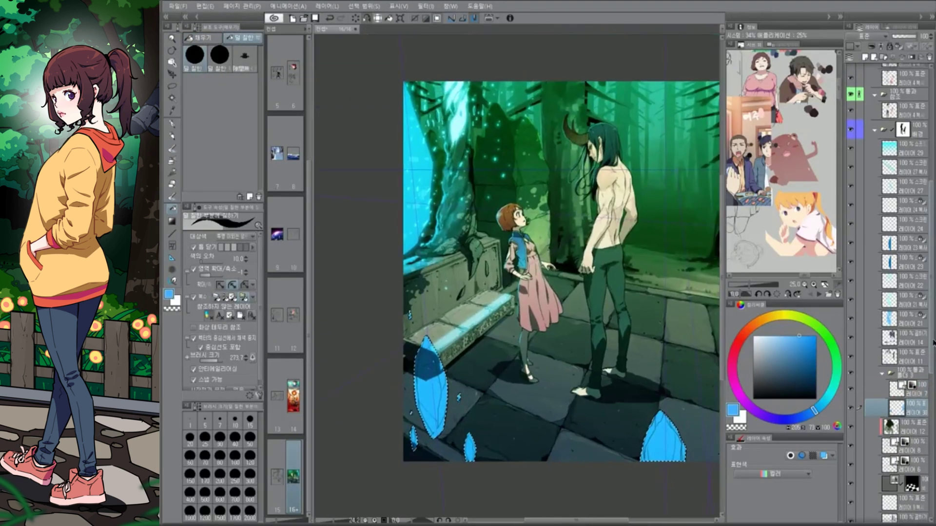
pyautogui.moveTo(701, 468); pyautogui.dragTo(705, 427)
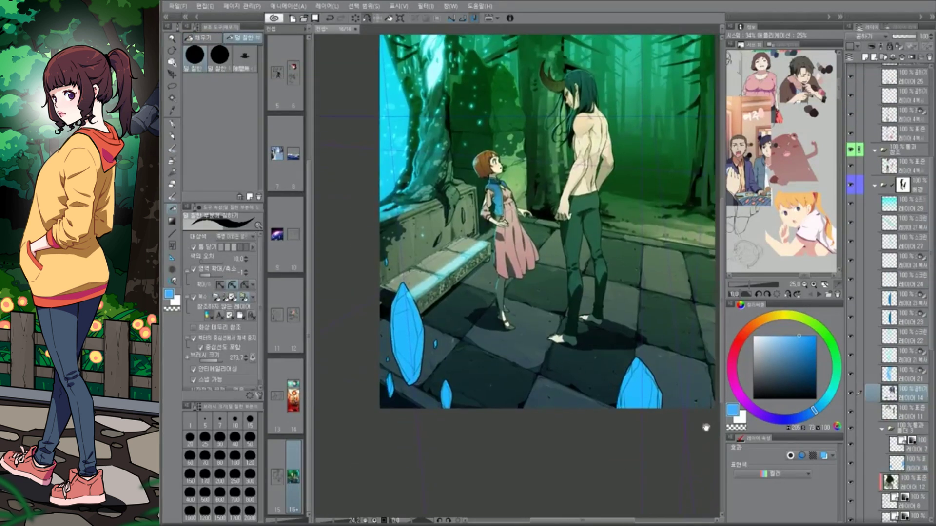
# Place the crystal folder above the light layers and paint deeper blue shading and light cyan facets on the crystals
pyautogui.click(906, 254)
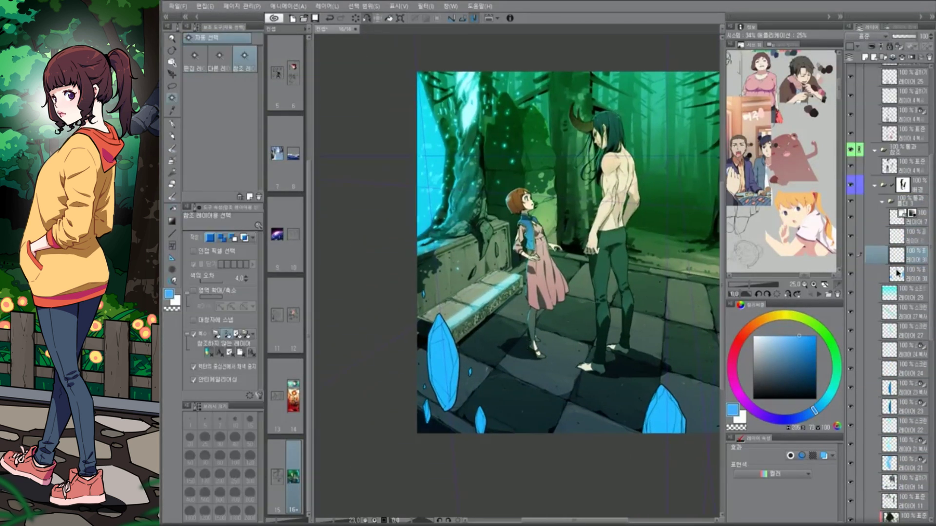
pyautogui.click(172, 123)
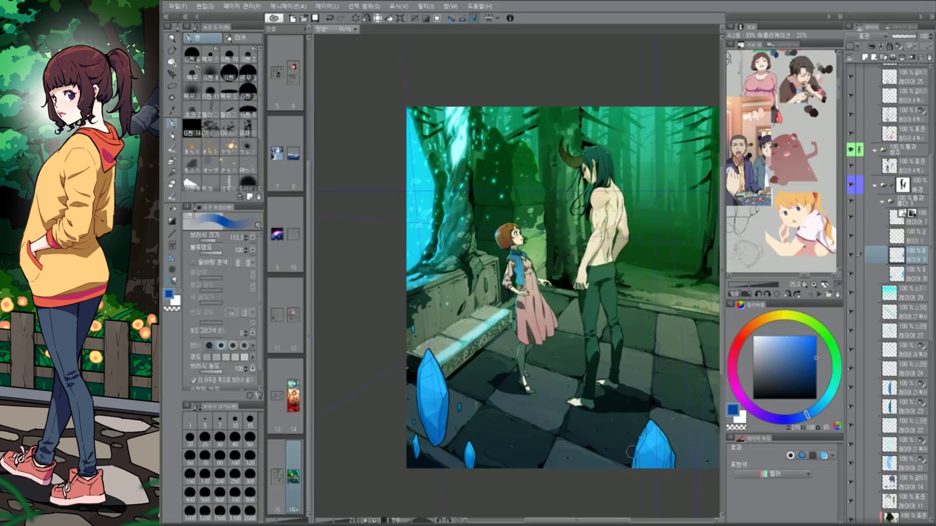
pyautogui.click(877, 46)
pyautogui.click(916, 189)
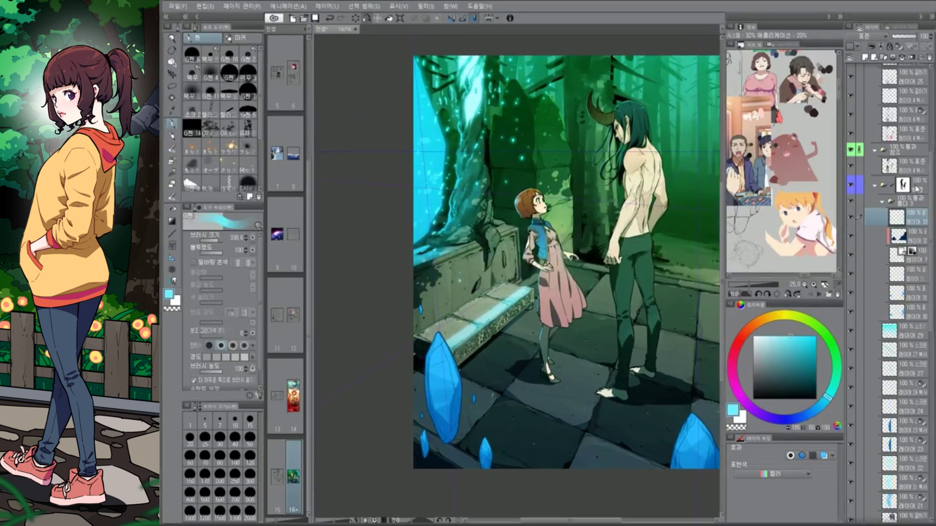